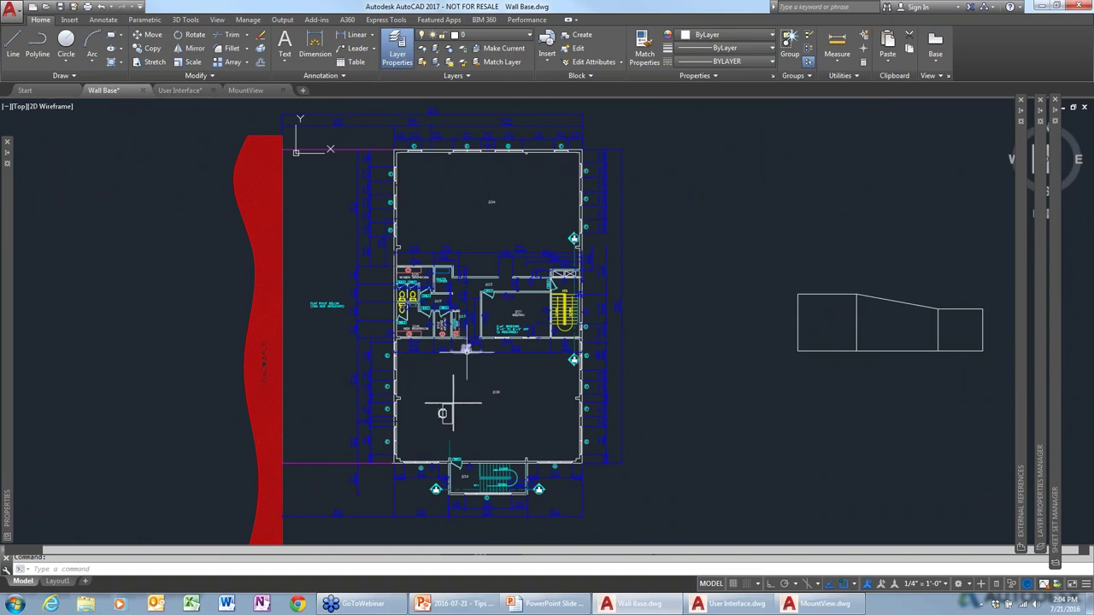
# Start moving the washroom, photo copier and coffee bar area, selecting it with a crossing window
pyautogui.scroll(4, 466, 349)
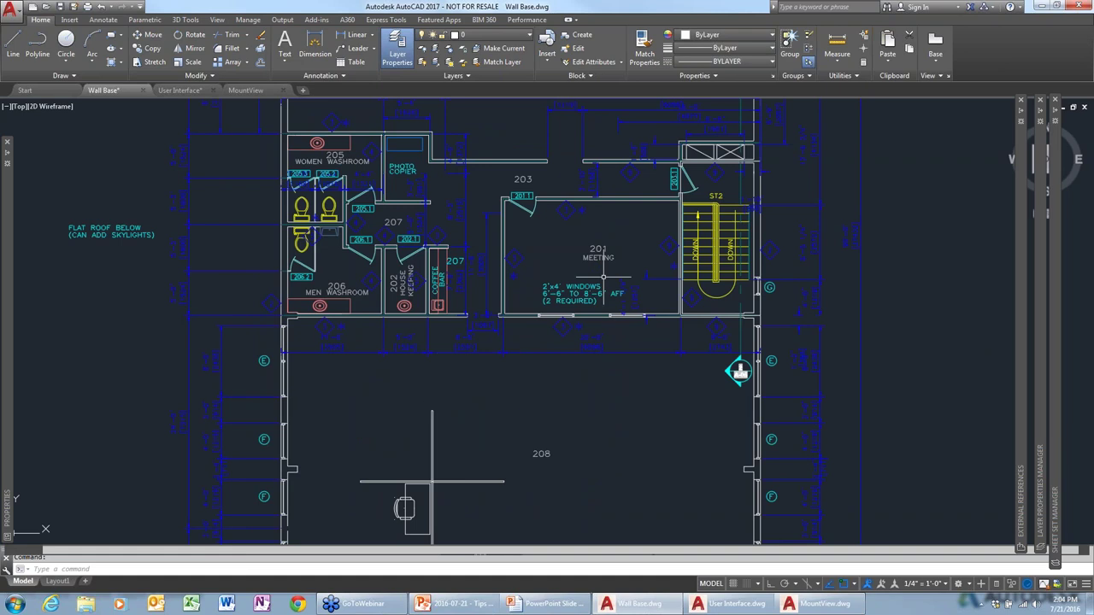
pyautogui.moveTo(603, 276); pyautogui.dragTo(576, 343, button='middle')
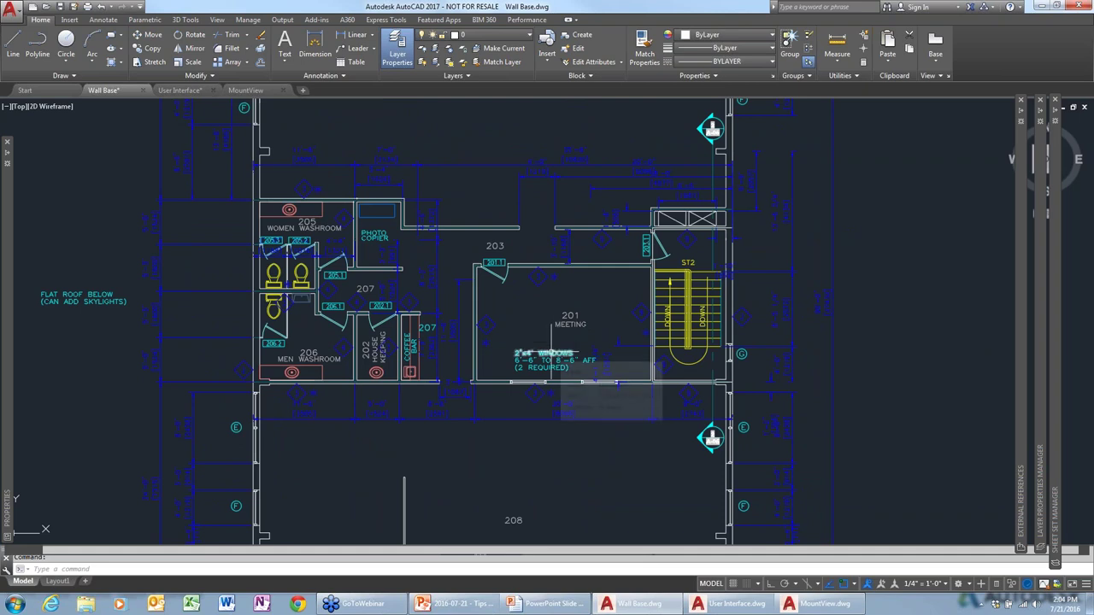
pyautogui.write('m')
pyautogui.press('Return')
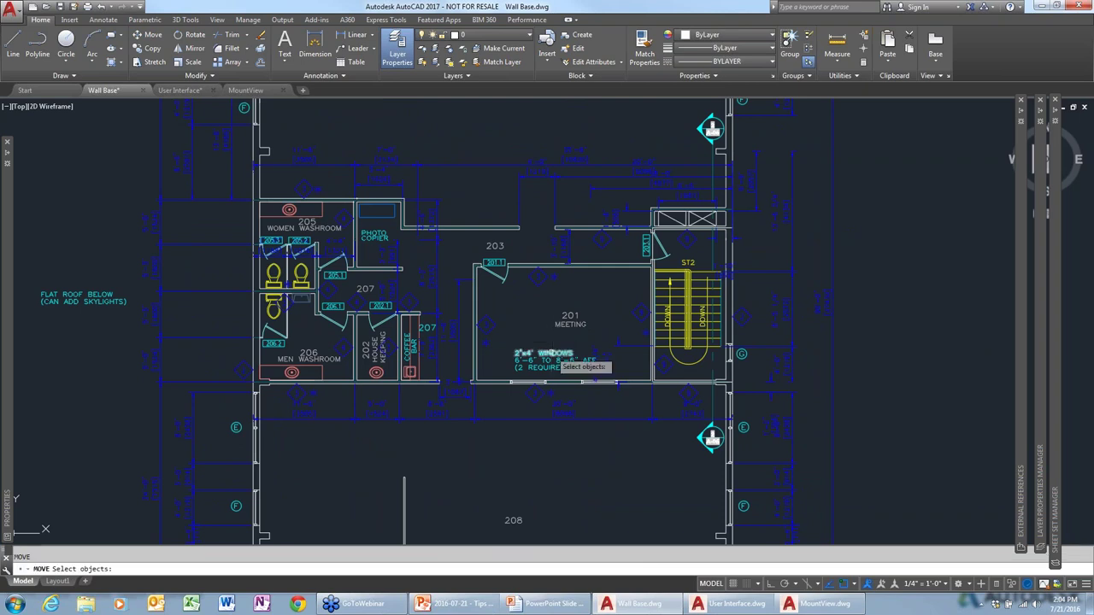
pyautogui.click(463, 457)
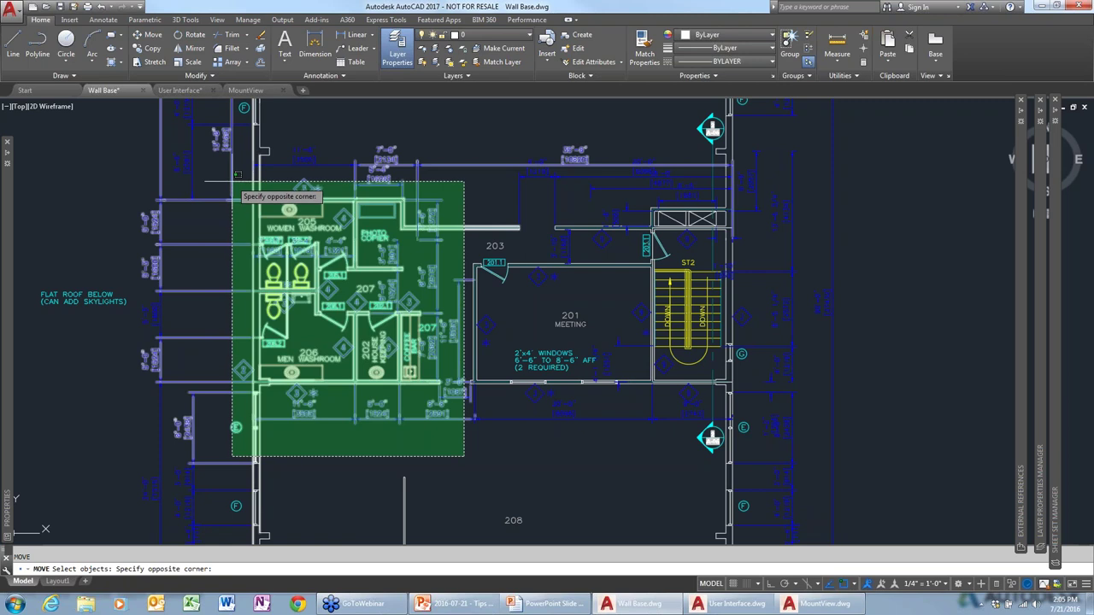
pyautogui.click(234, 180)
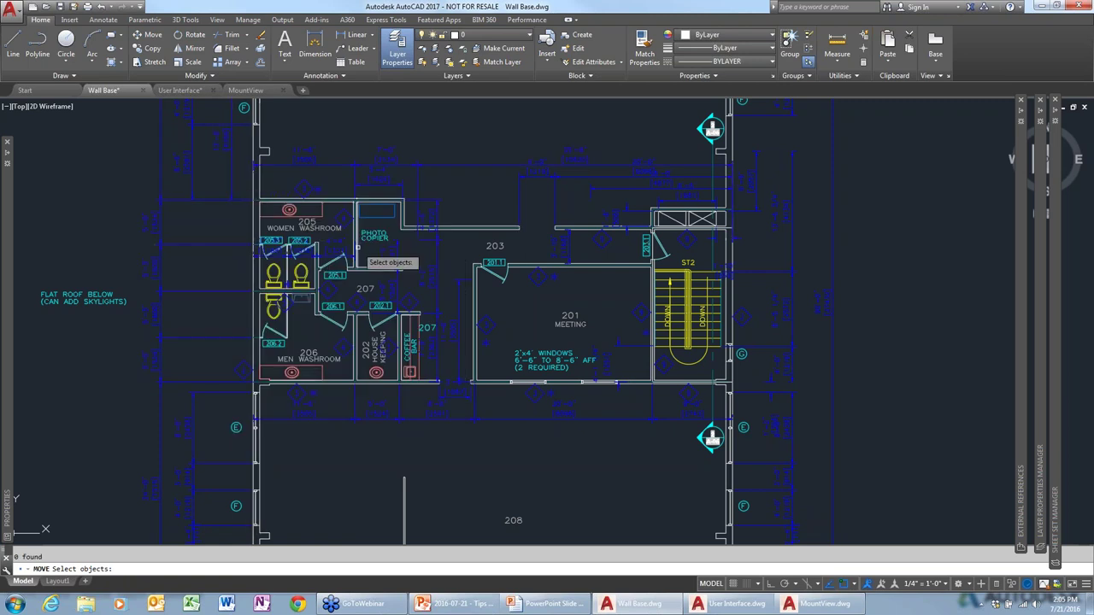
# Force a window selection from the house keeping room across the meeting room to the stair, and cancel the move
pyautogui.write('w')
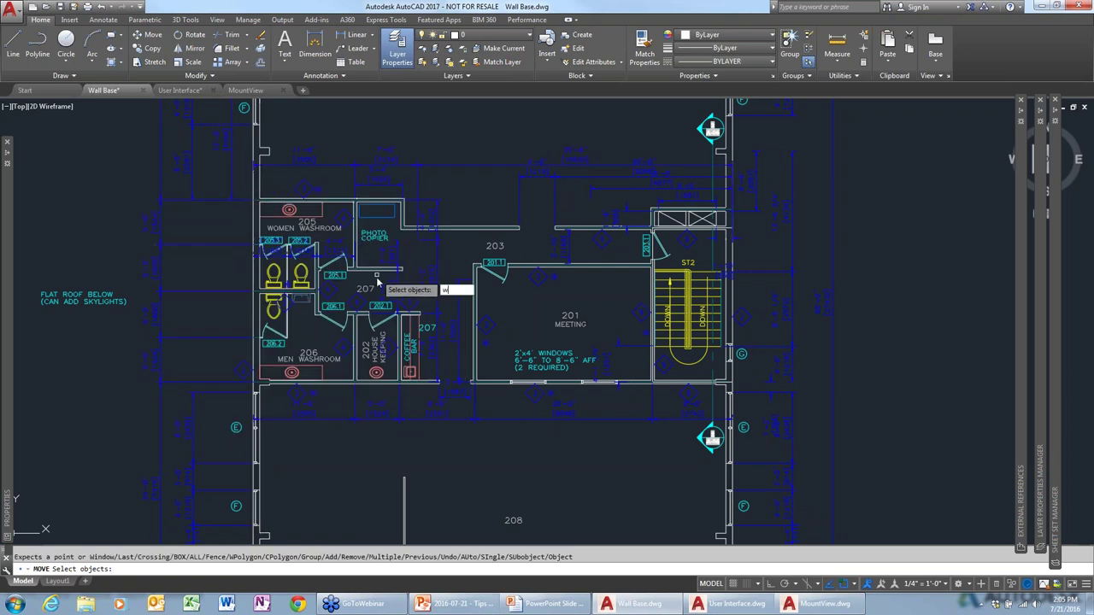
pyautogui.press('Return')
pyautogui.click(372, 435)
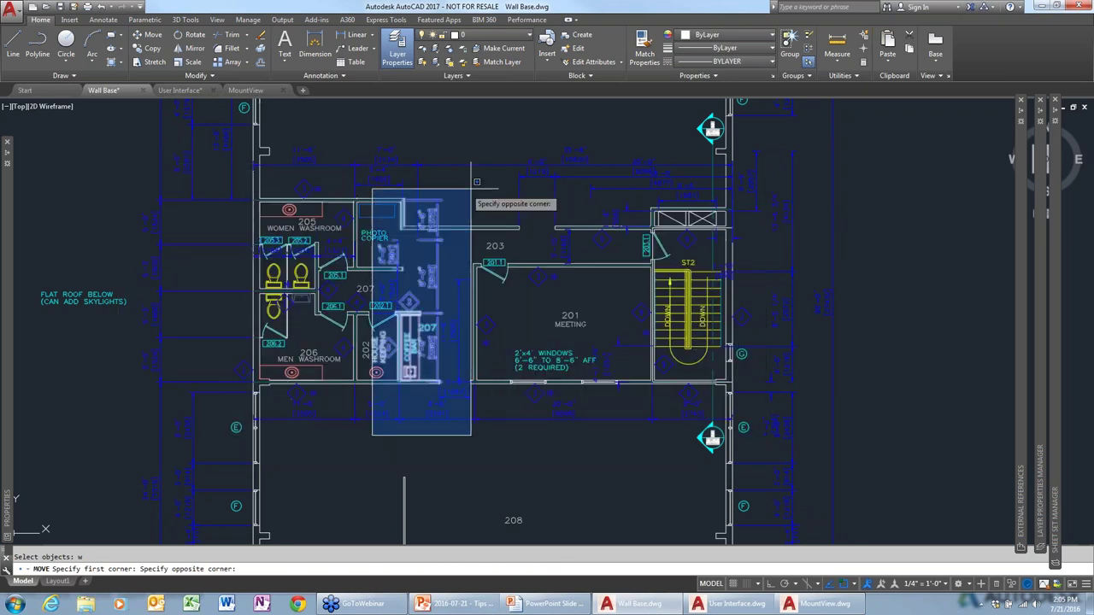
pyautogui.click(775, 172)
pyautogui.press('Escape')
# Try a forced crossing selection over the washroom and coffee bar area for erasing, and cancel it
pyautogui.write('e')
pyautogui.press('Return')
pyautogui.write('c')
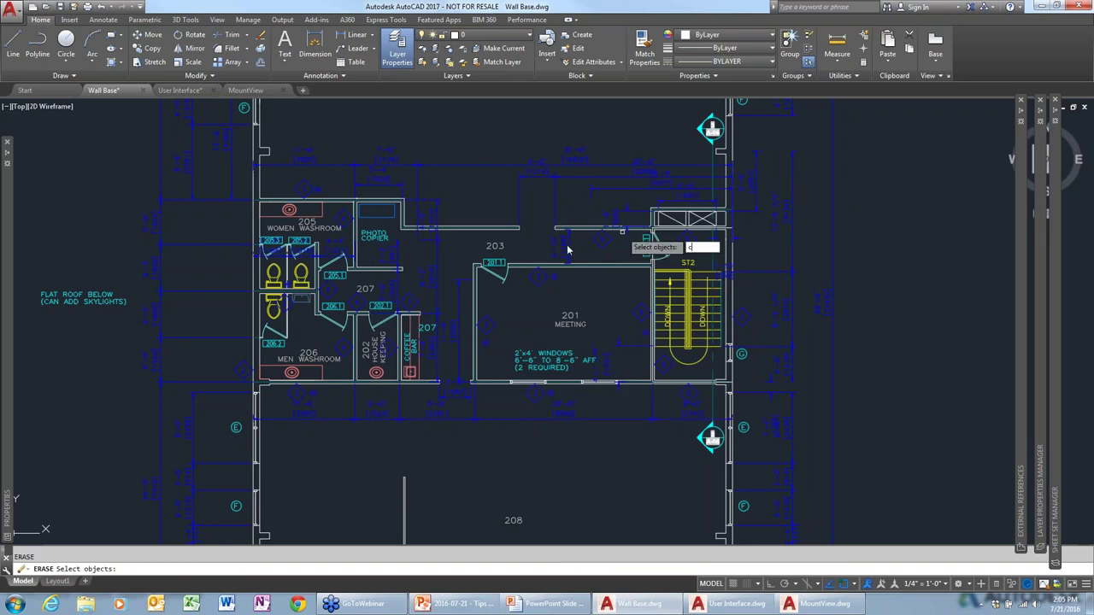
pyautogui.press('Return')
pyautogui.click(463, 416)
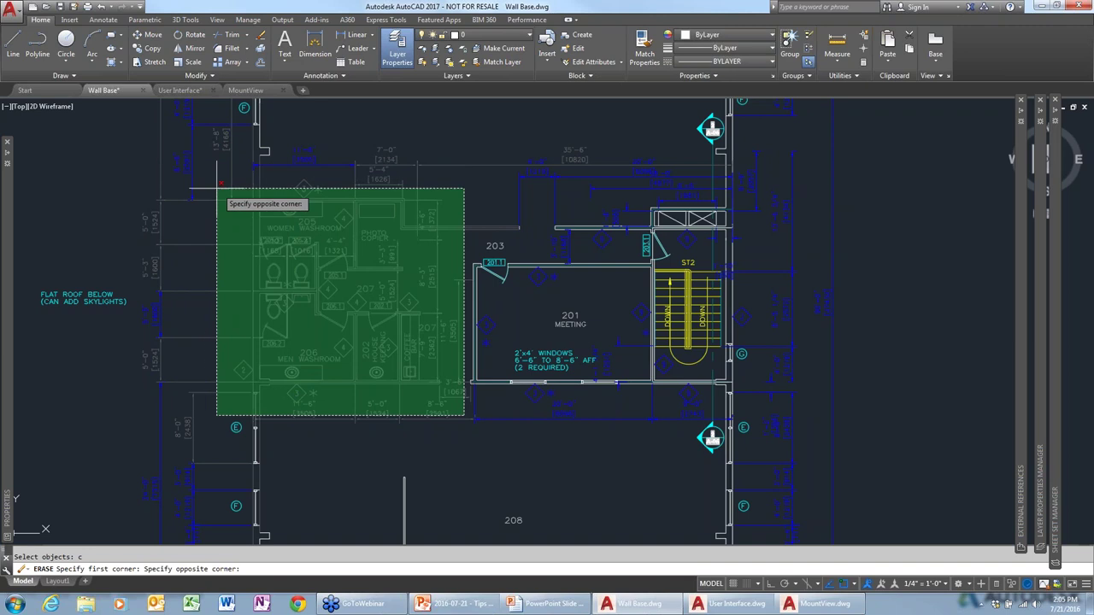
pyautogui.press('Escape')
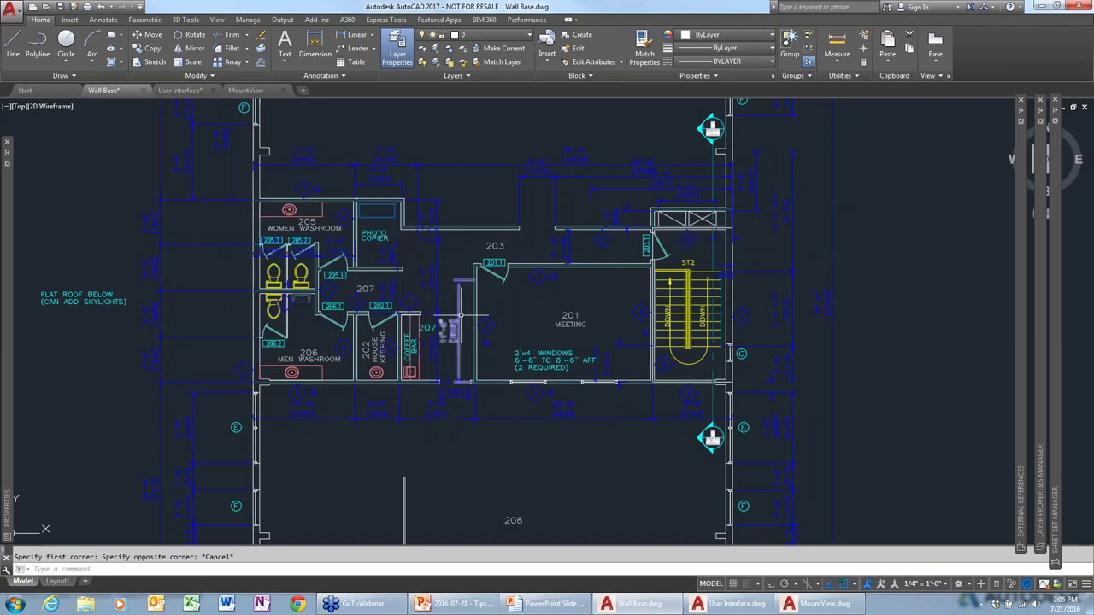
# Select the meeting room and stair with a window lasso, add the surrounding walls with a crossing lasso, and clear the selection
pyautogui.click(521, 446)
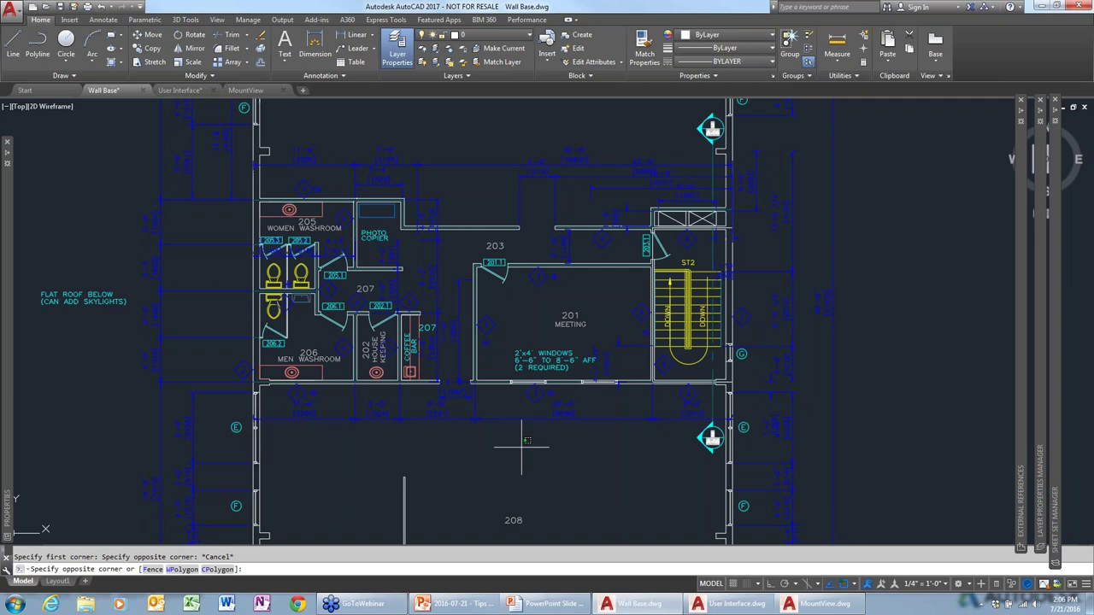
pyautogui.moveTo(521, 445)
pyautogui.mouseDown()
pyautogui.moveTo(683, 463)
pyautogui.moveTo(777, 435)
pyautogui.moveTo(799, 305)
pyautogui.moveTo(788, 256)
pyautogui.moveTo(742, 199)
pyautogui.moveTo(626, 159)
pyautogui.moveTo(517, 160)
pyautogui.moveTo(483, 176)
pyautogui.moveTo(460, 260)
pyautogui.moveTo(474, 397)
pyautogui.mouseUp()
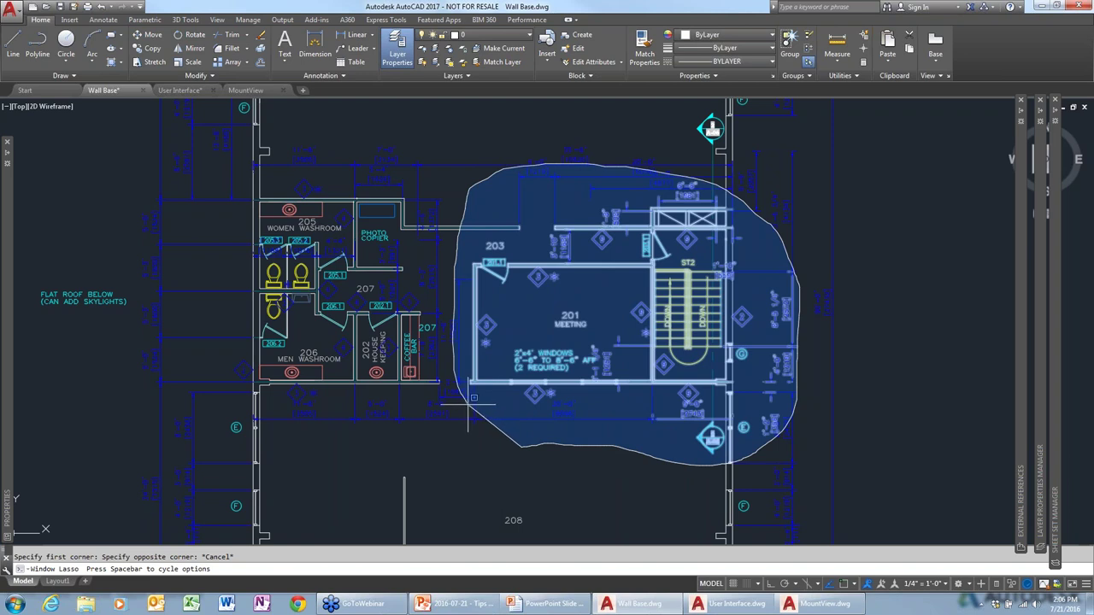
pyautogui.moveTo(472, 398)
pyautogui.mouseDown()
pyautogui.moveTo(476, 435)
pyautogui.moveTo(456, 421)
pyautogui.moveTo(456, 367)
pyautogui.moveTo(385, 289)
pyautogui.moveTo(329, 289)
pyautogui.moveTo(216, 349)
pyautogui.moveTo(215, 372)
pyautogui.moveTo(274, 443)
pyautogui.moveTo(440, 457)
pyautogui.mouseUp()
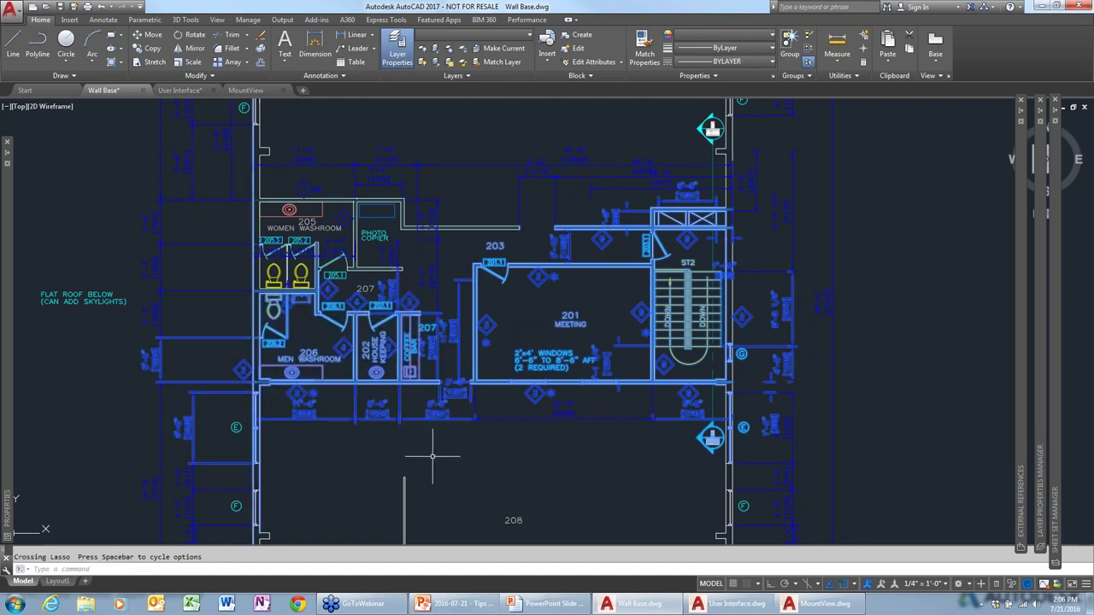
pyautogui.press('Escape')
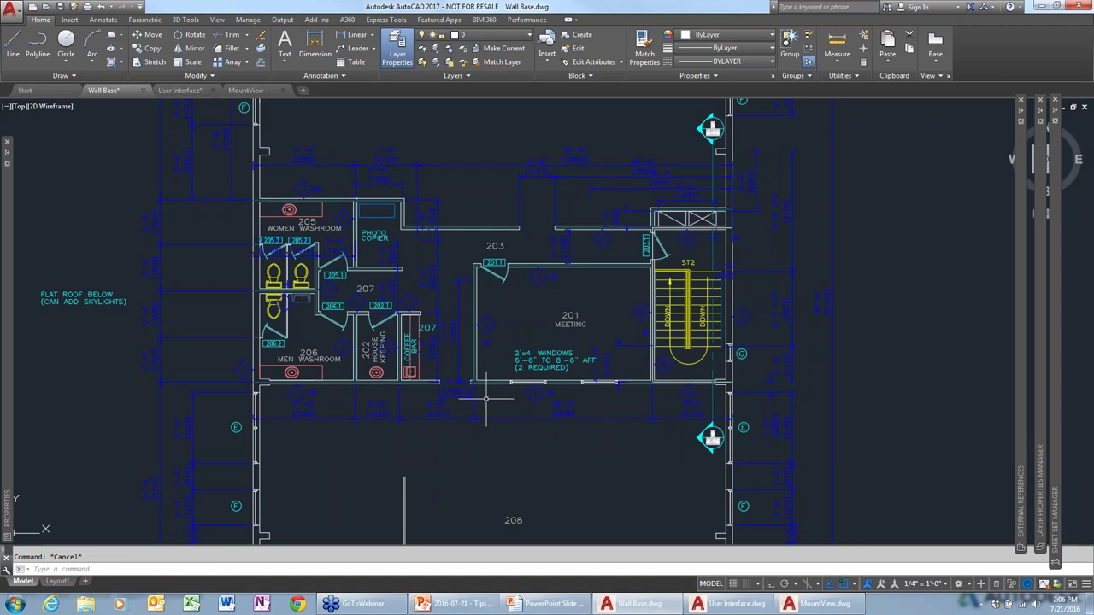
pyautogui.scroll(6, 485, 399)
pyautogui.write('m')
pyautogui.press('Return')
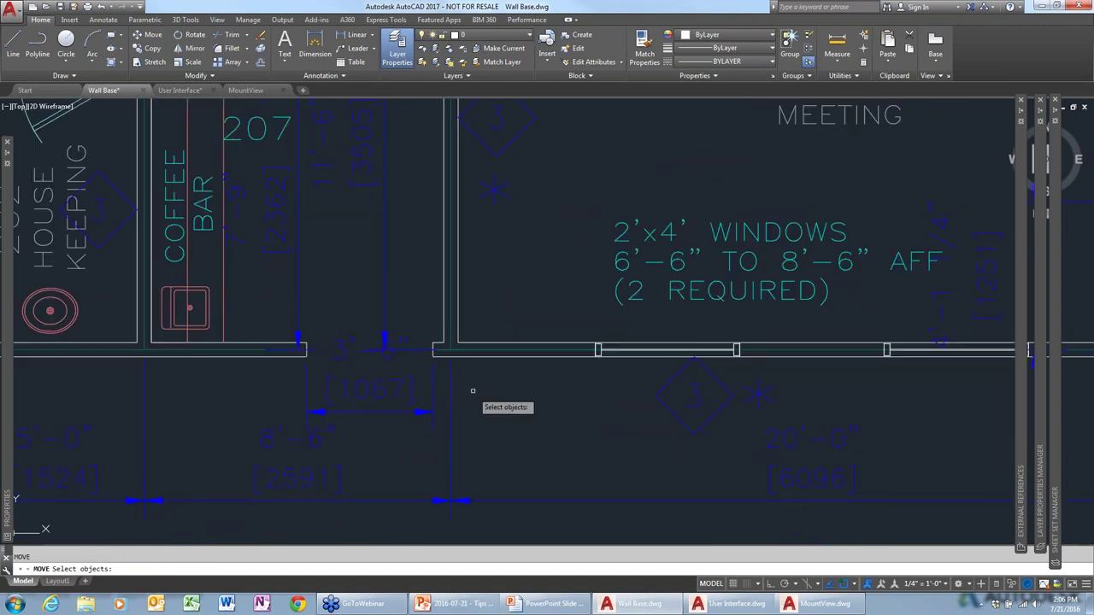
pyautogui.scroll(3, 460, 345)
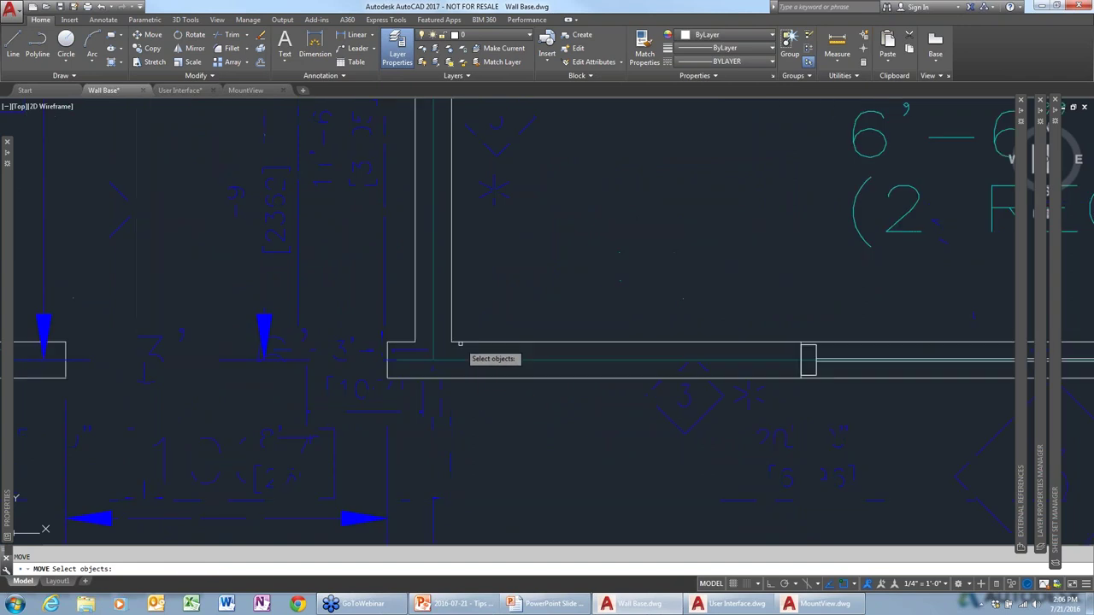
pyautogui.scroll(-2, 459, 344)
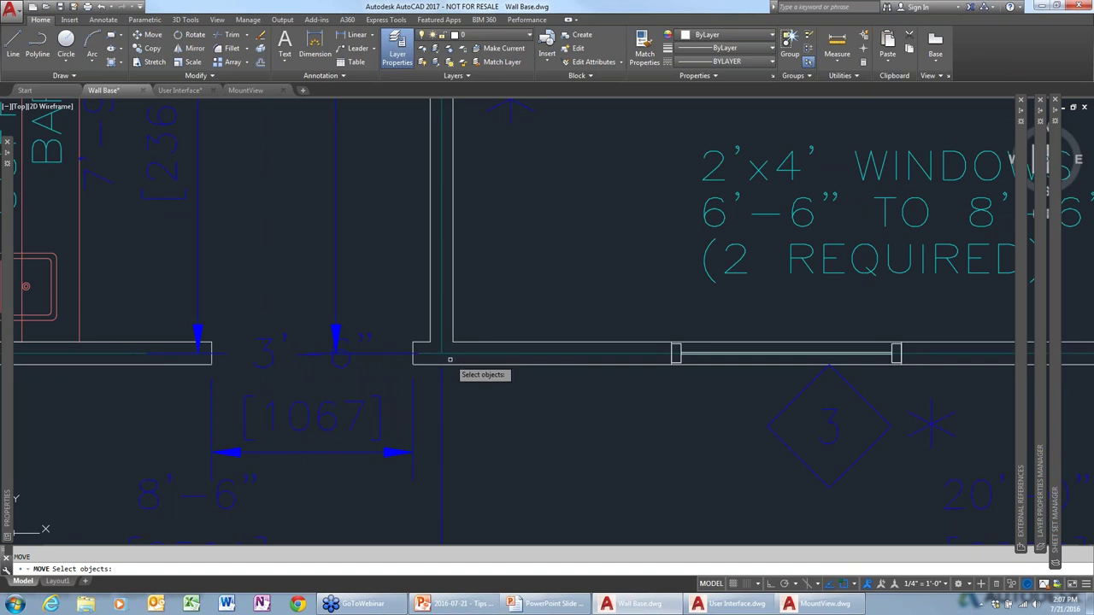
pyautogui.press('Escape')
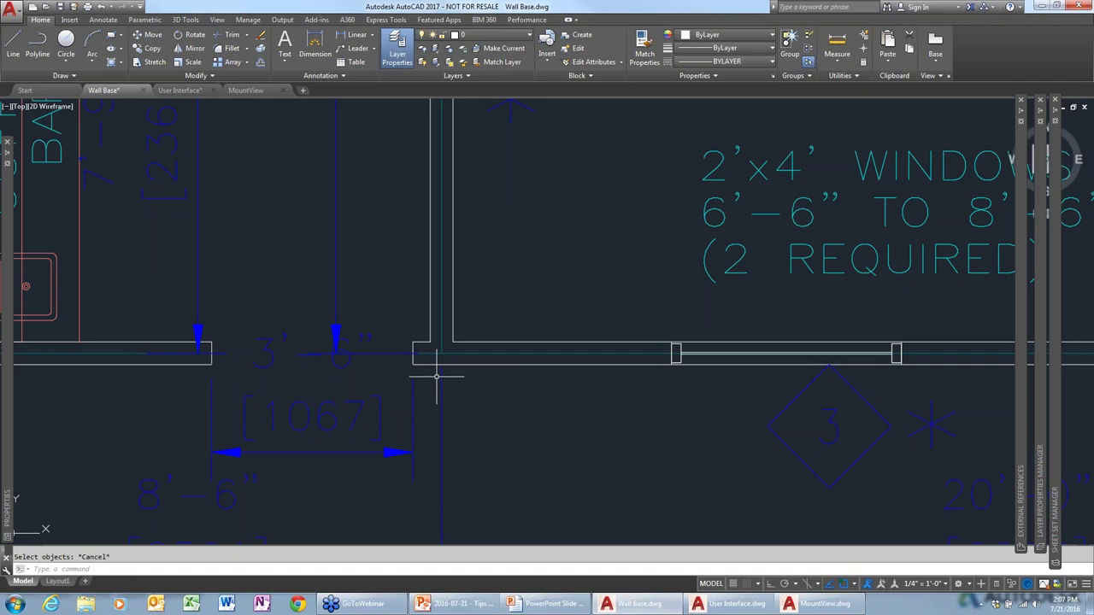
# Select the walls and dimensions around the opening by the coffee bar with a crossing window, add the coffee bar line, and deselect everything
pyautogui.scroll(-4, 444, 371)
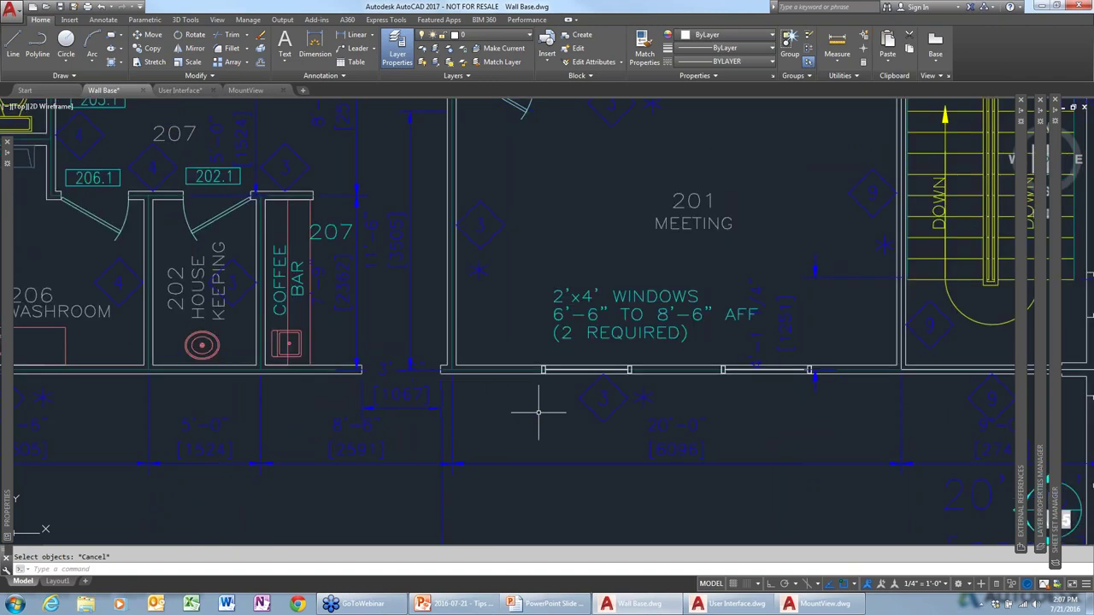
pyautogui.click(539, 413)
pyautogui.click(353, 285)
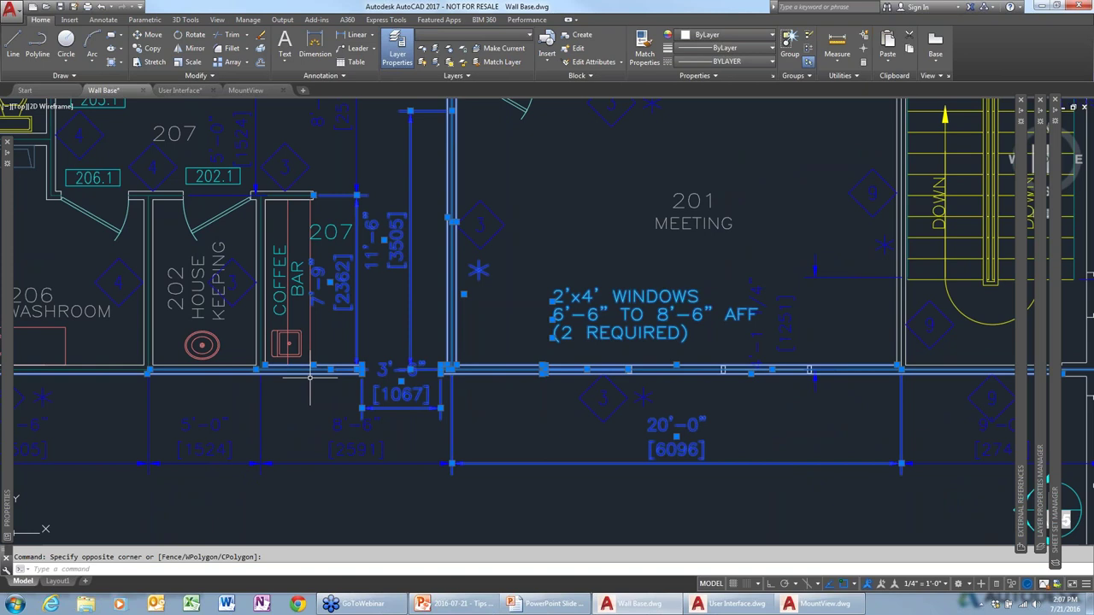
pyautogui.click(263, 323)
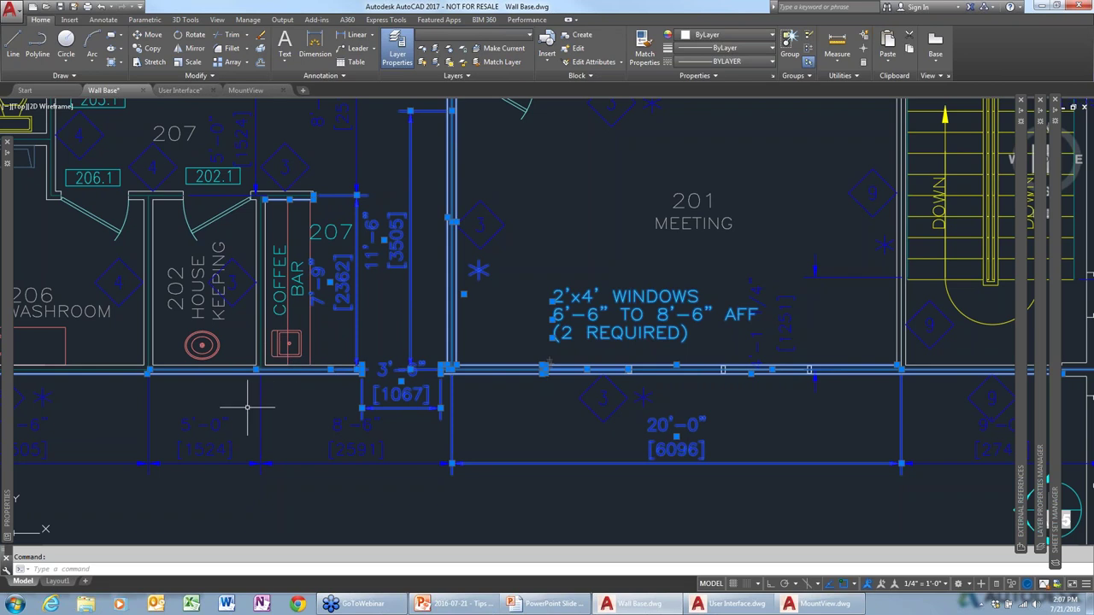
pyautogui.press('Escape')
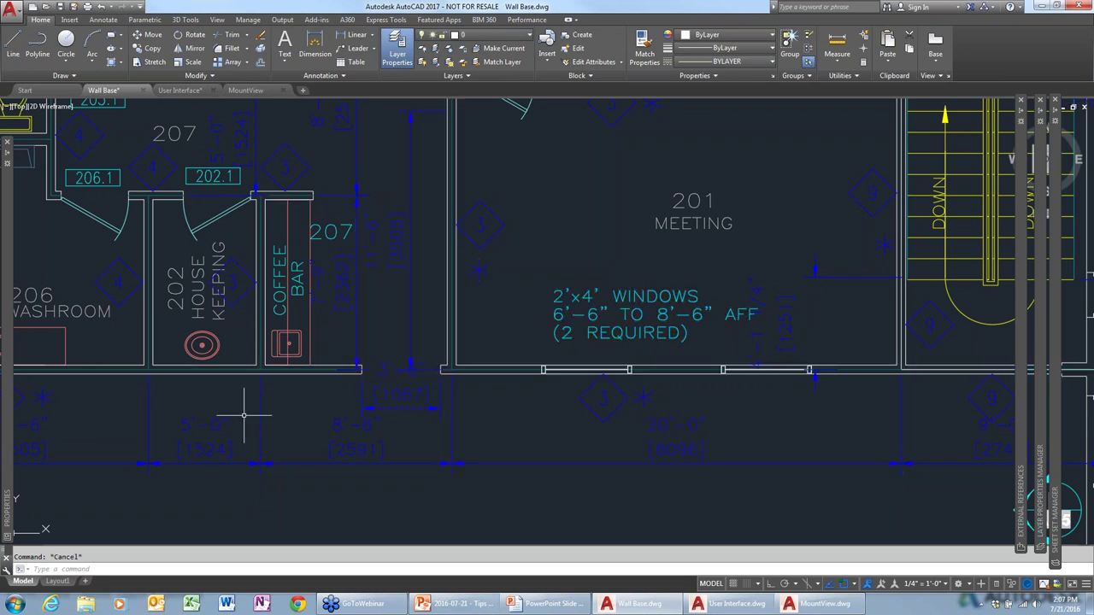
# Open Layout1 and adjust the floor plan view inside the large viewport
pyautogui.click(58, 581)
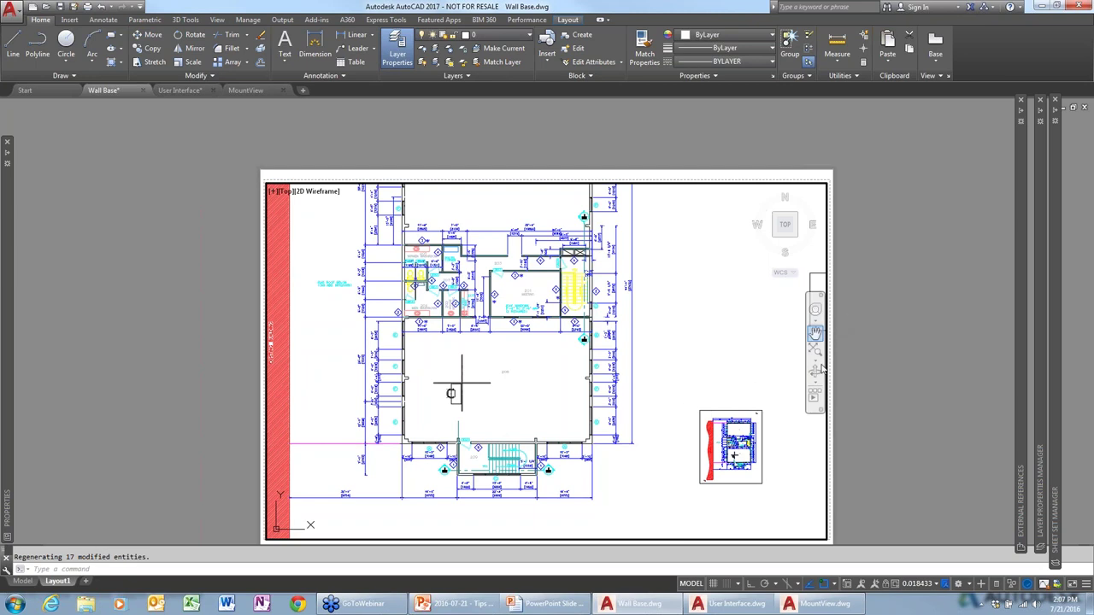
pyautogui.click(562, 395)
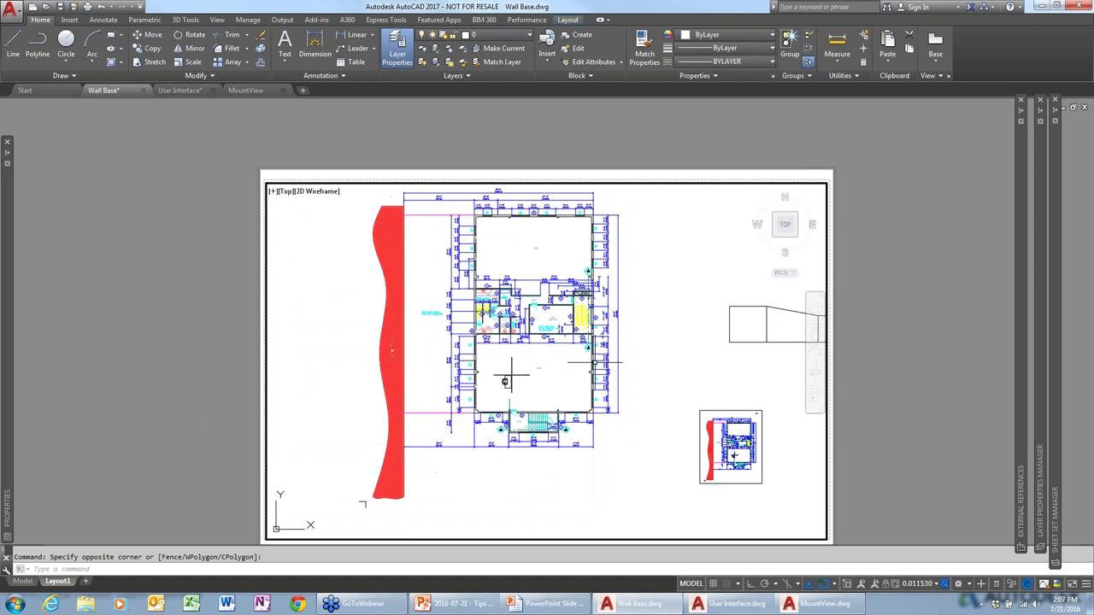
pyautogui.moveTo(462, 382); pyautogui.dragTo(458, 392, button='middle')
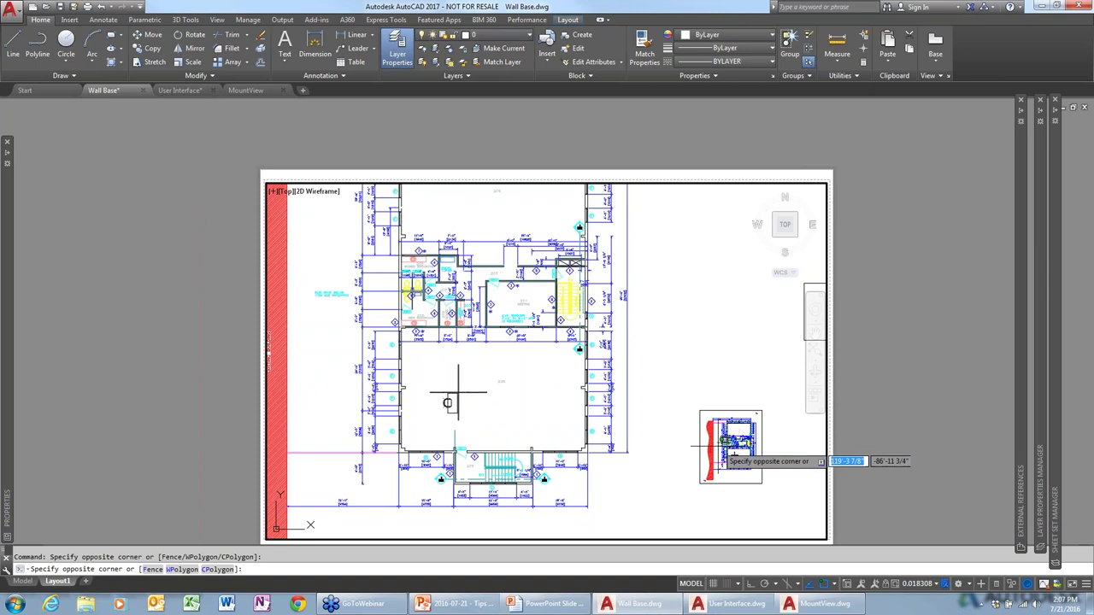
pyautogui.press('Escape')
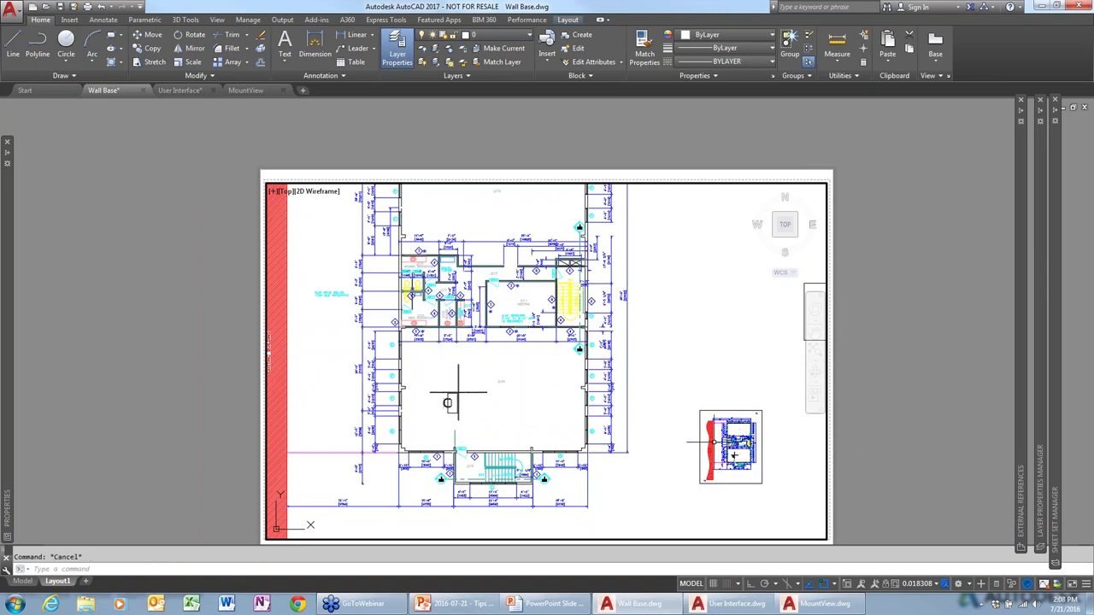
# Cycle the active viewport between the large and small ones, zooming the plan in each
pyautogui.hotkey('ctrl', 'r')
pyautogui.hotkey('ctrl', 'r')
pyautogui.hotkey('ctrl', 'r')
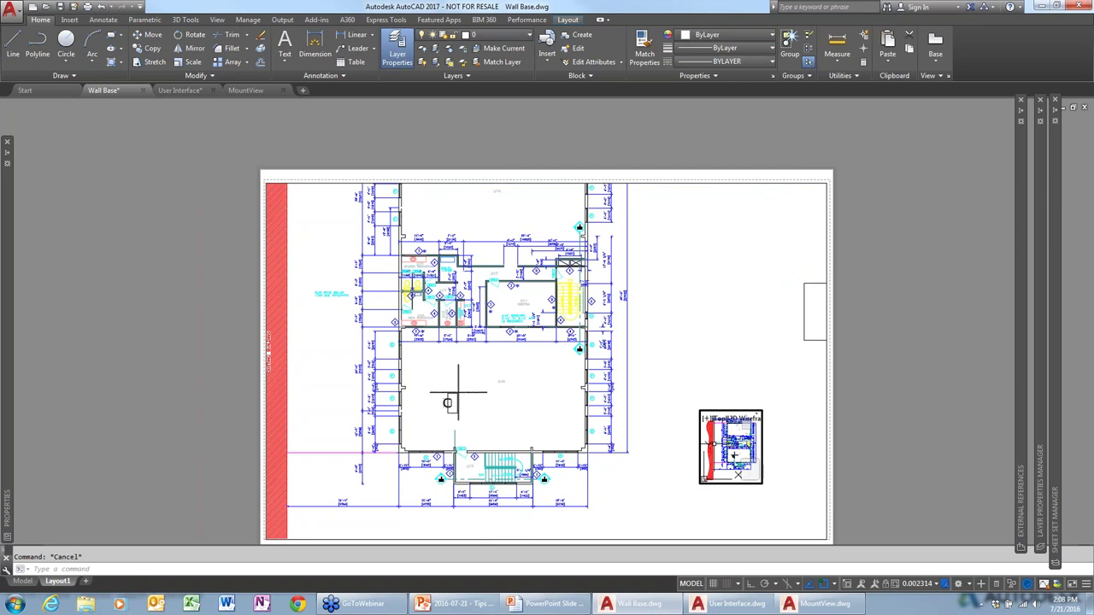
pyautogui.hotkey('ctrl', 'r')
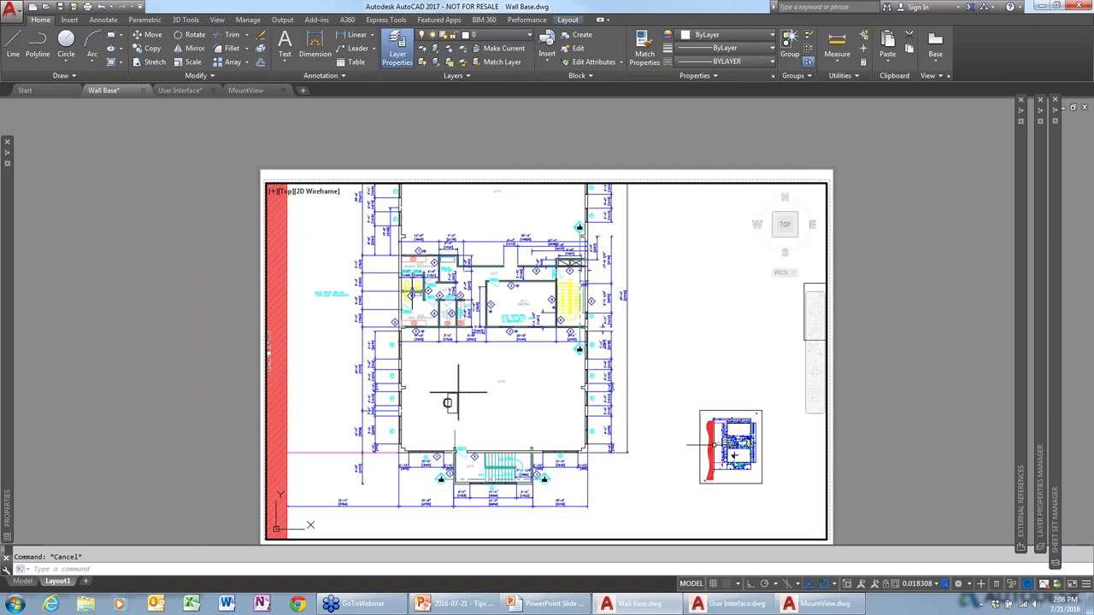
pyautogui.hotkey('ctrl', 'r')
pyautogui.scroll(-3, 733, 453)
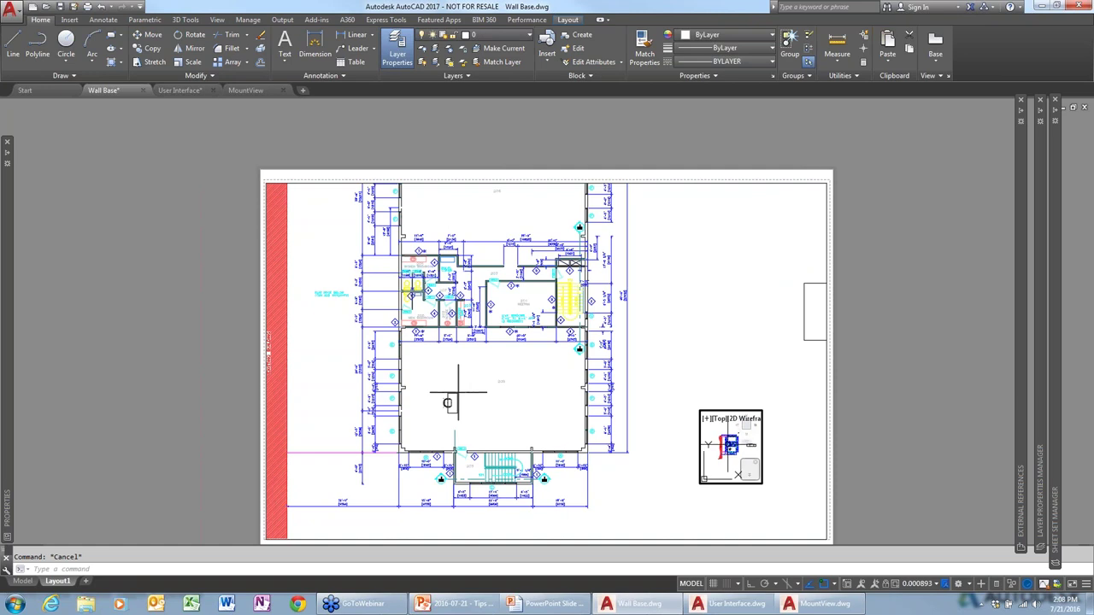
pyautogui.scroll(4, 732, 453)
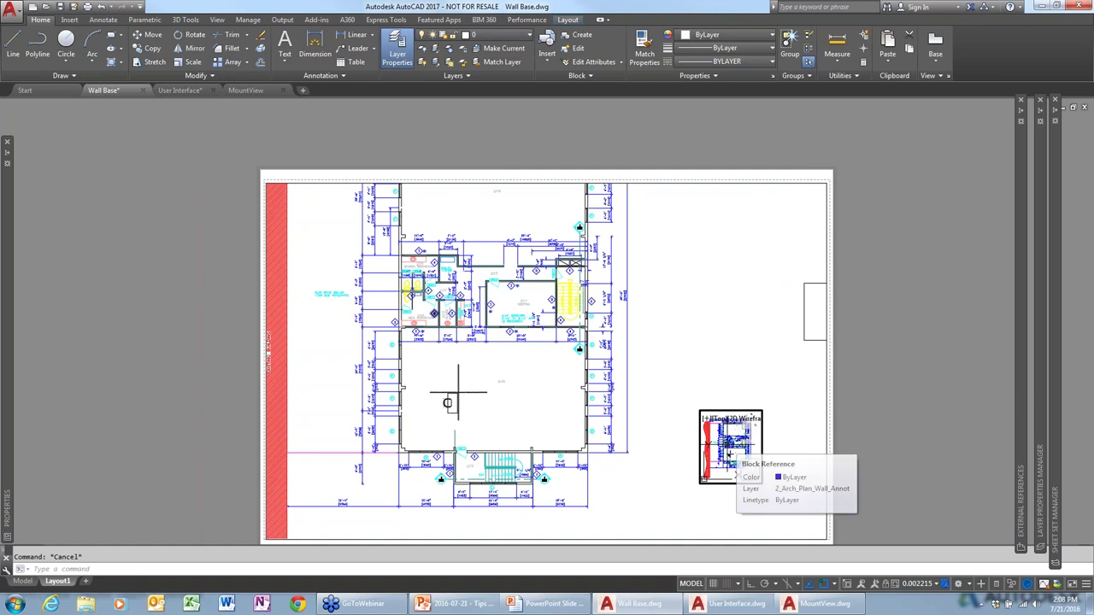
pyautogui.hotkey('ctrl', 'r')
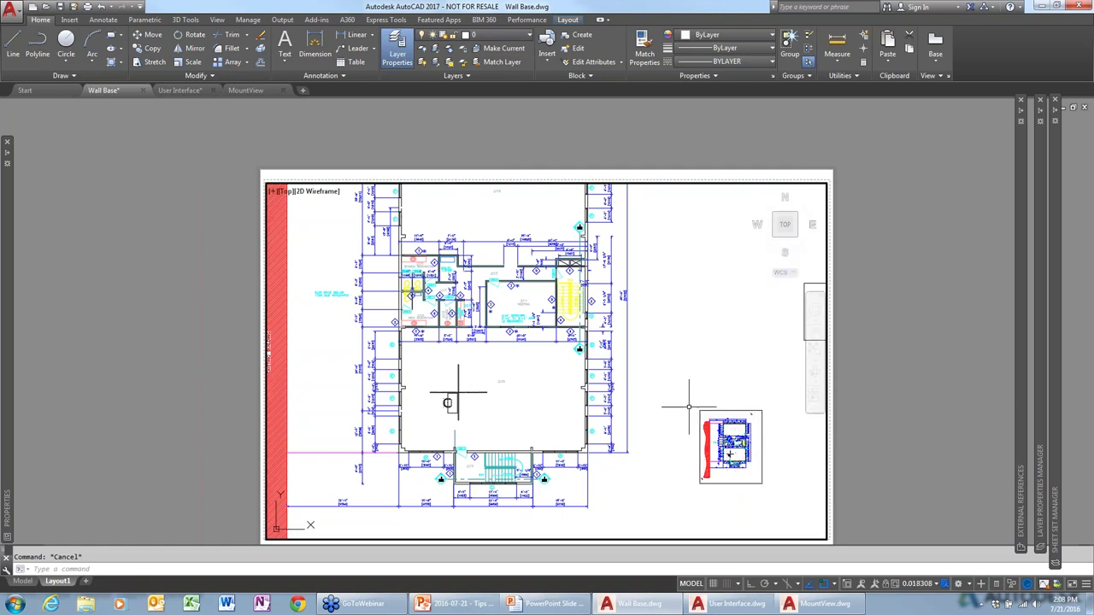
pyautogui.scroll(-2, 556, 361)
pyautogui.scroll(1, 521, 372)
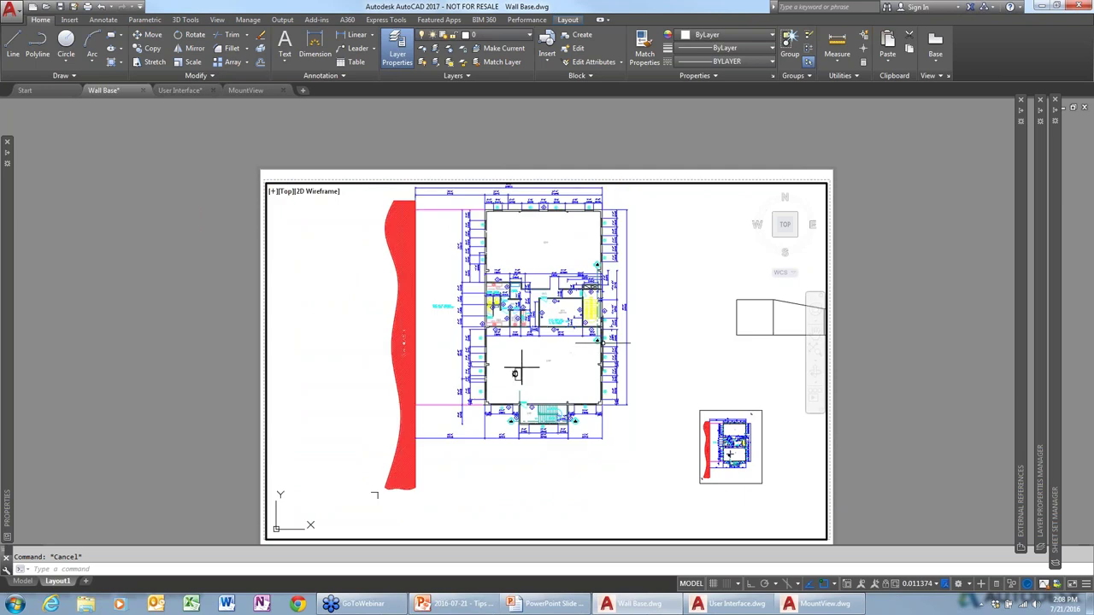
# Return to model space and bring room 208 and the stair below it into view
pyautogui.moveTo(602, 341)
pyautogui.click(22, 581)
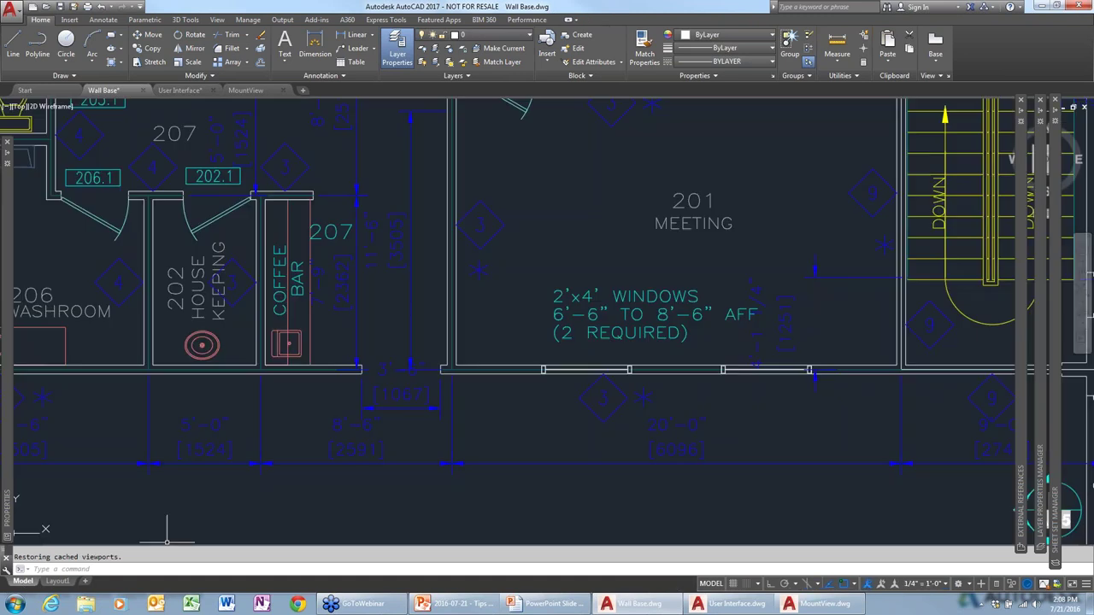
pyautogui.scroll(-5, 247, 481)
pyautogui.scroll(2, 334, 367)
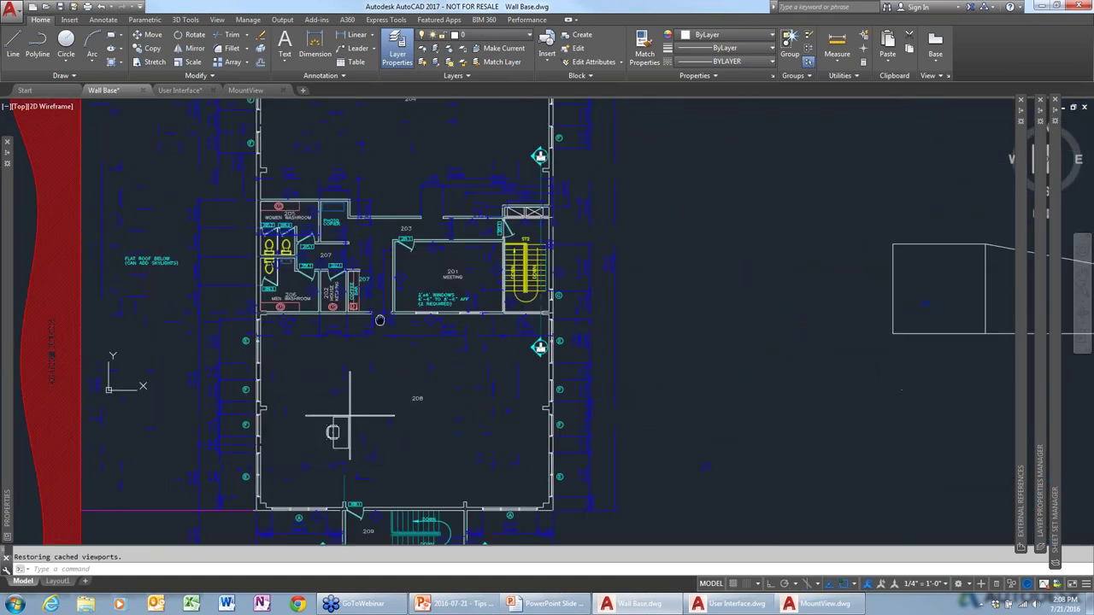
pyautogui.scroll(-1, 379, 367)
pyautogui.moveTo(389, 384); pyautogui.dragTo(397, 345, button='middle')
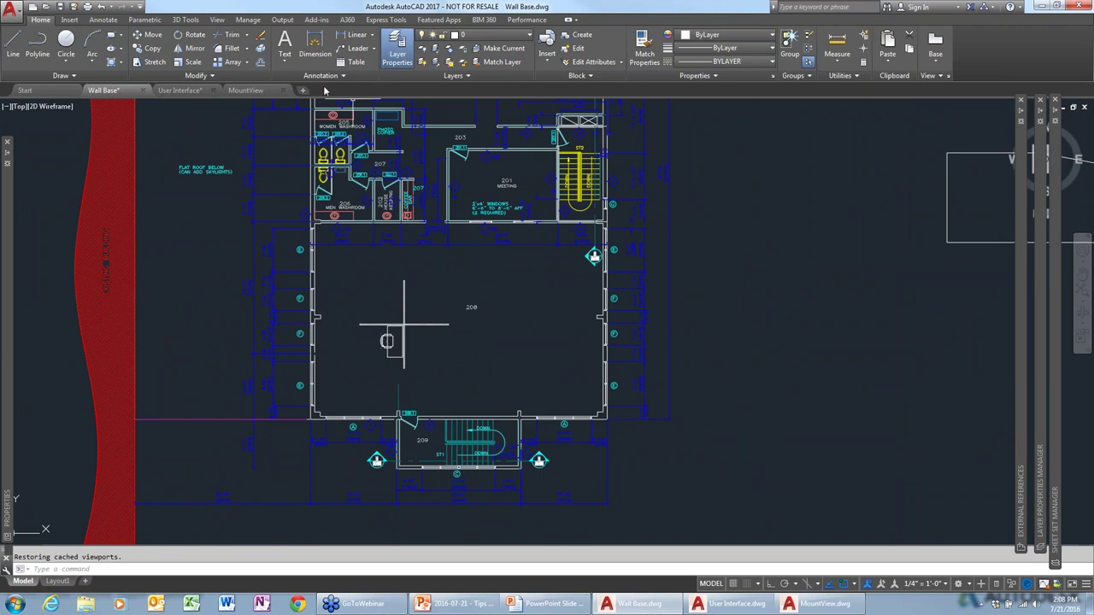
# Start Move/Copy/Rotate on the desk and chair in room 208, with object snap off and the base point midway along the desk's right edge
pyautogui.click(386, 19)
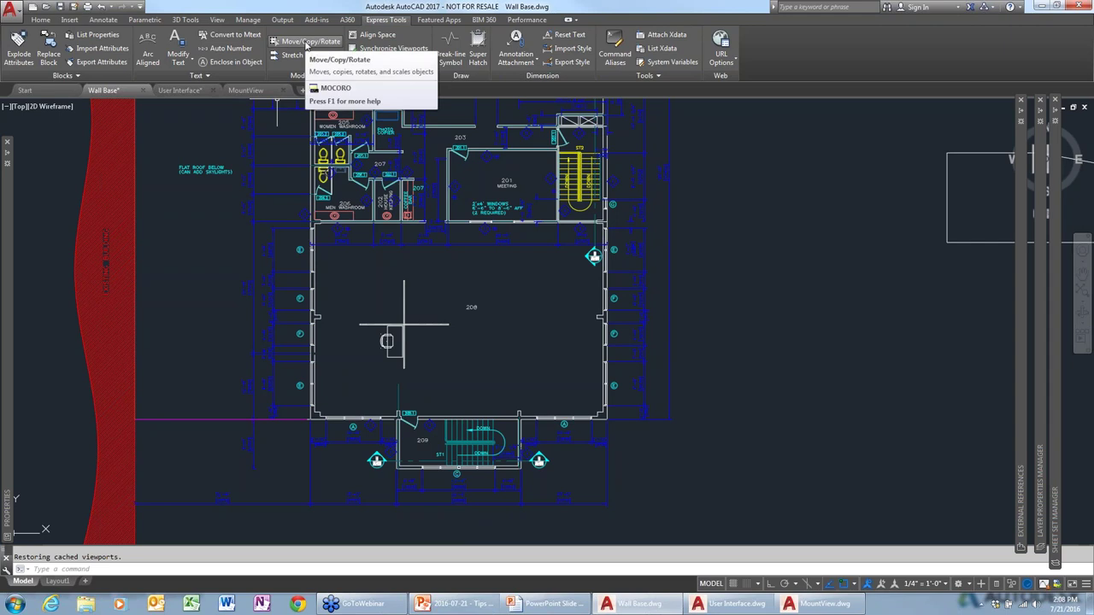
pyautogui.scroll(4, 405, 329)
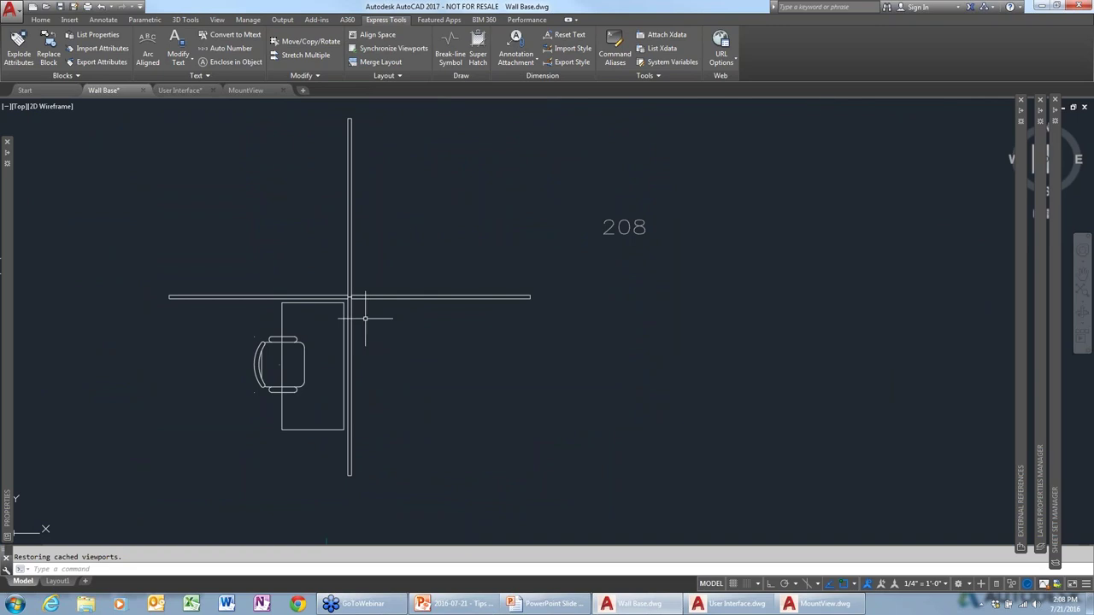
pyautogui.click(292, 43)
pyautogui.click(312, 448)
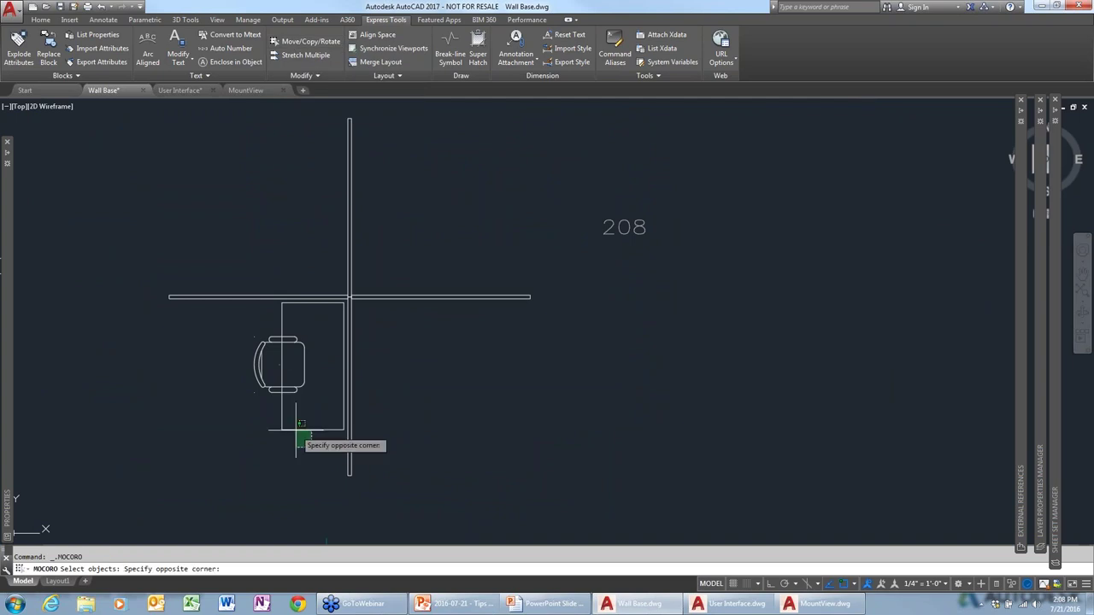
pyautogui.click(242, 334)
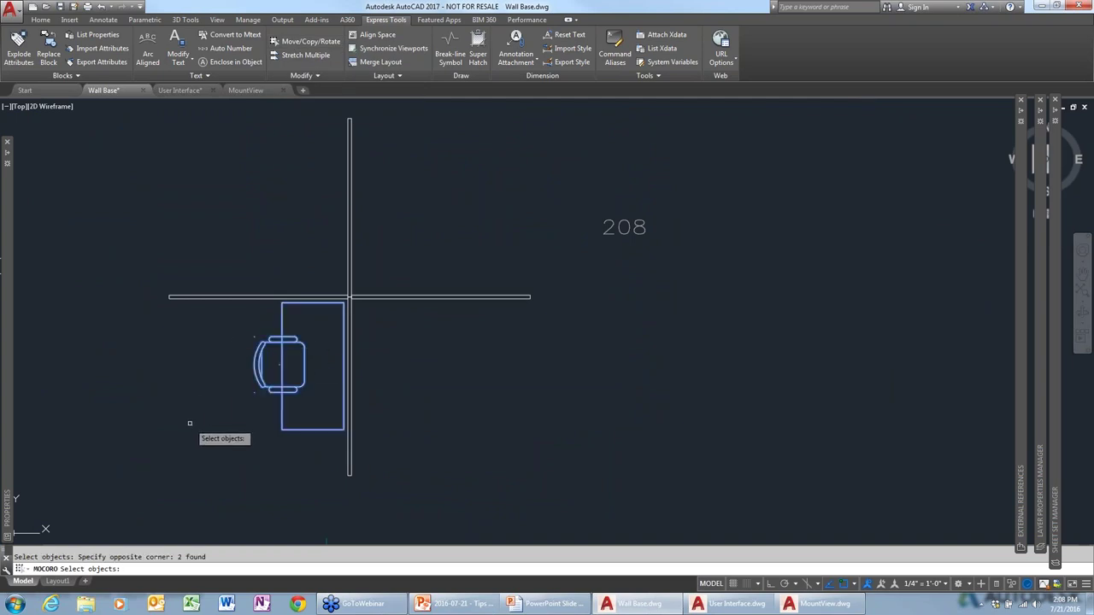
pyautogui.press('Return')
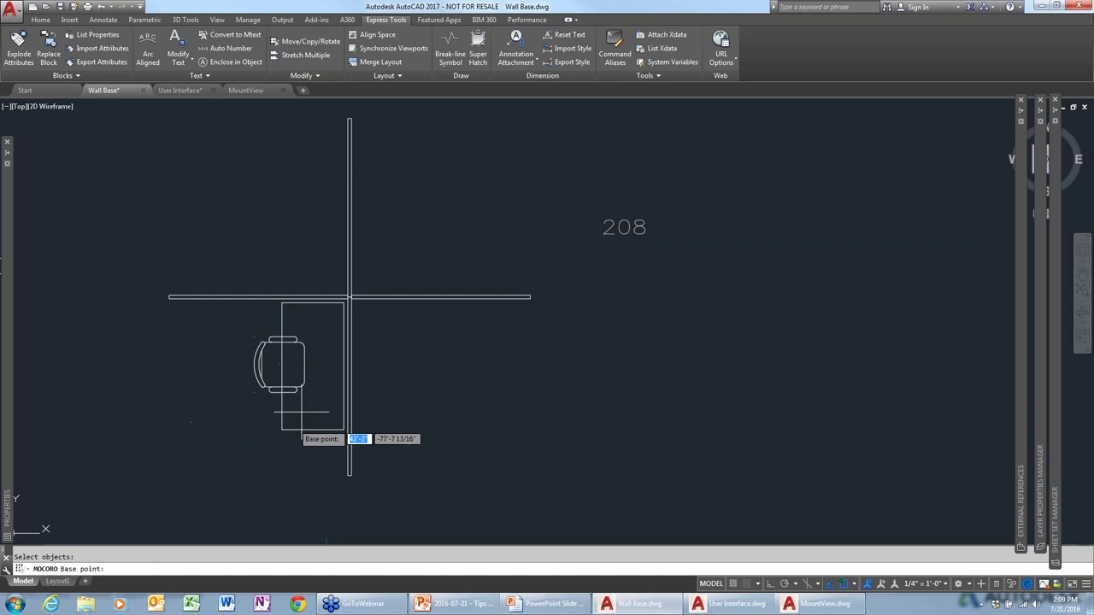
pyautogui.press('F3')
pyautogui.click(339, 367)
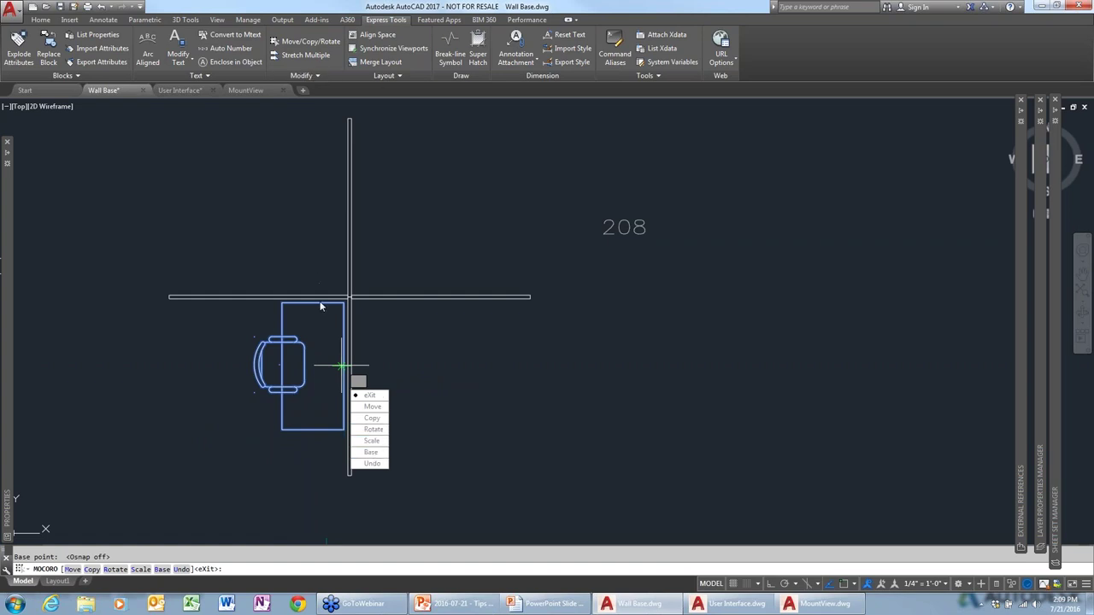
# Copy the desk and chair with Ortho on, once straight up past the horizontal partition and once horizontally past the vertical partition
pyautogui.click(374, 418)
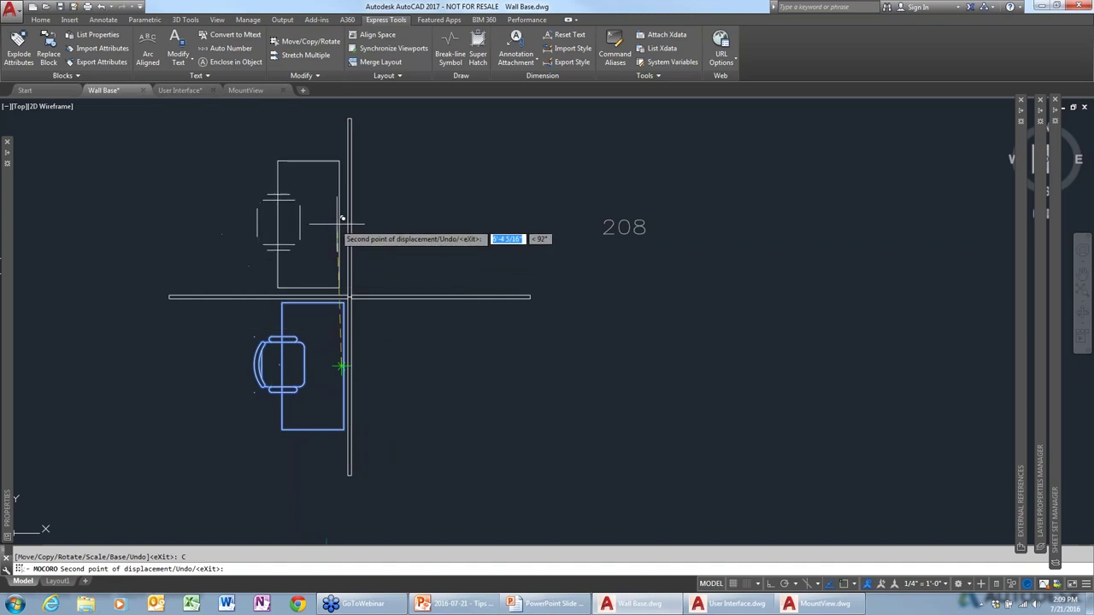
pyautogui.press('F8')
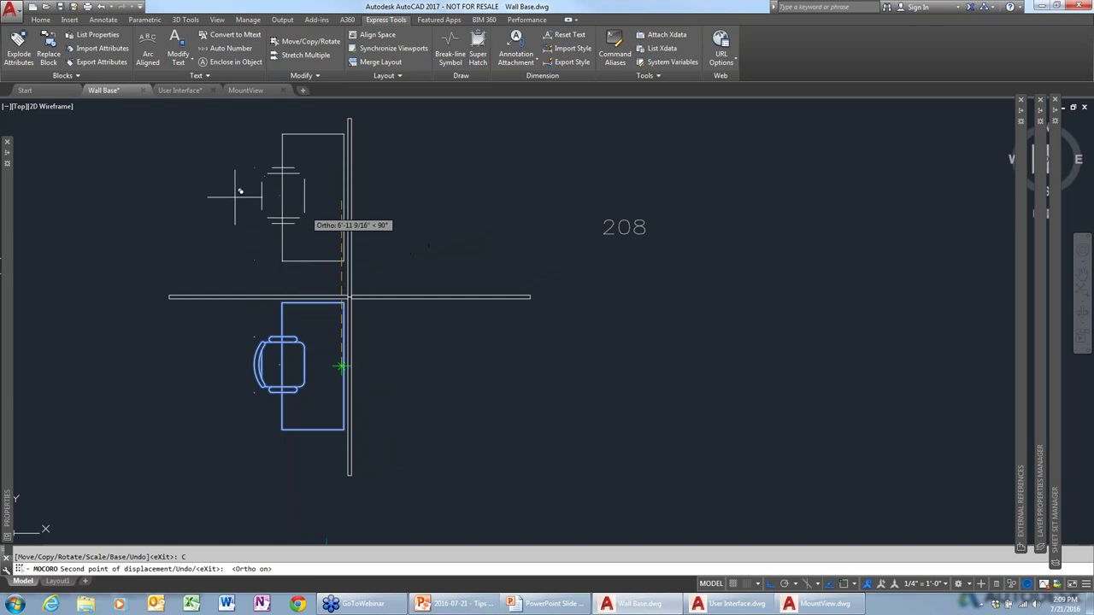
pyautogui.click(349, 222)
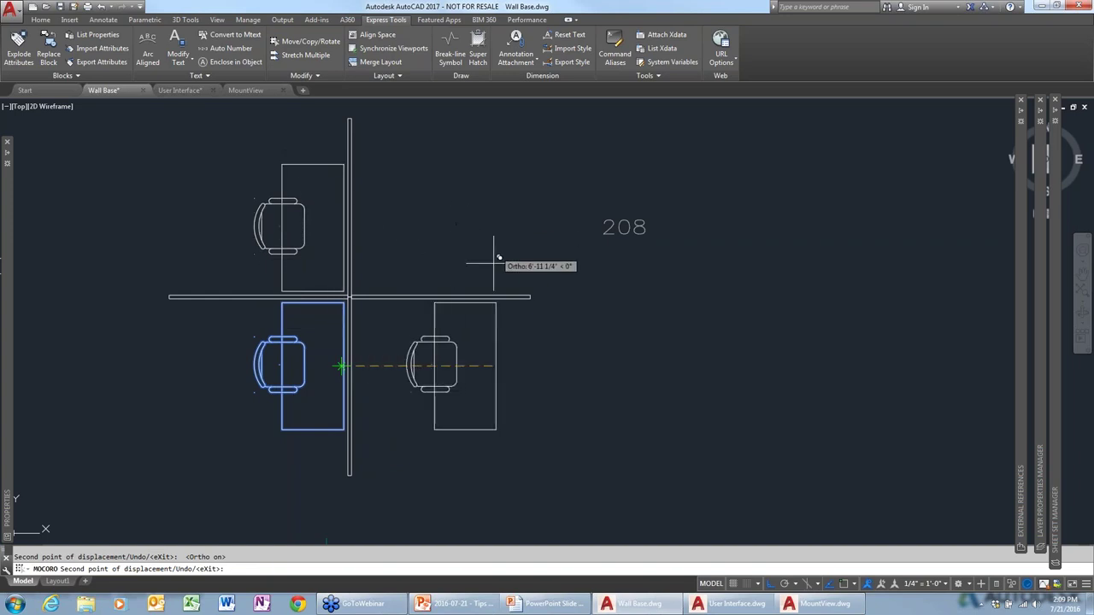
pyautogui.click(472, 369)
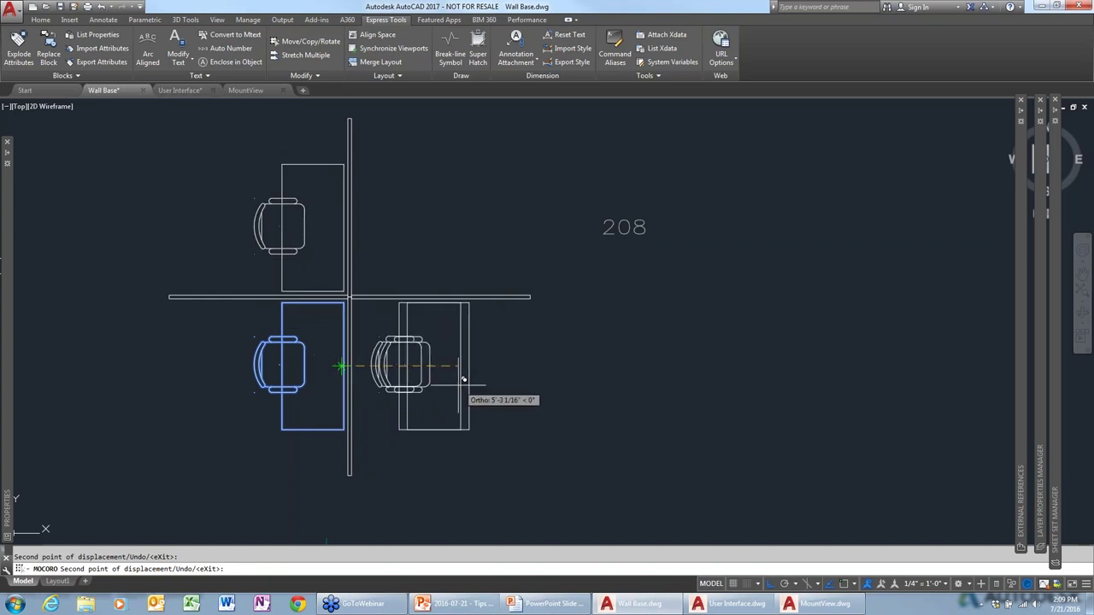
# Rotate the lower-right desk and chair copy a half turn and move it about 4'-10" left against the vertical partition
pyautogui.press('Down')
pyautogui.press('Down')
pyautogui.press('Down')
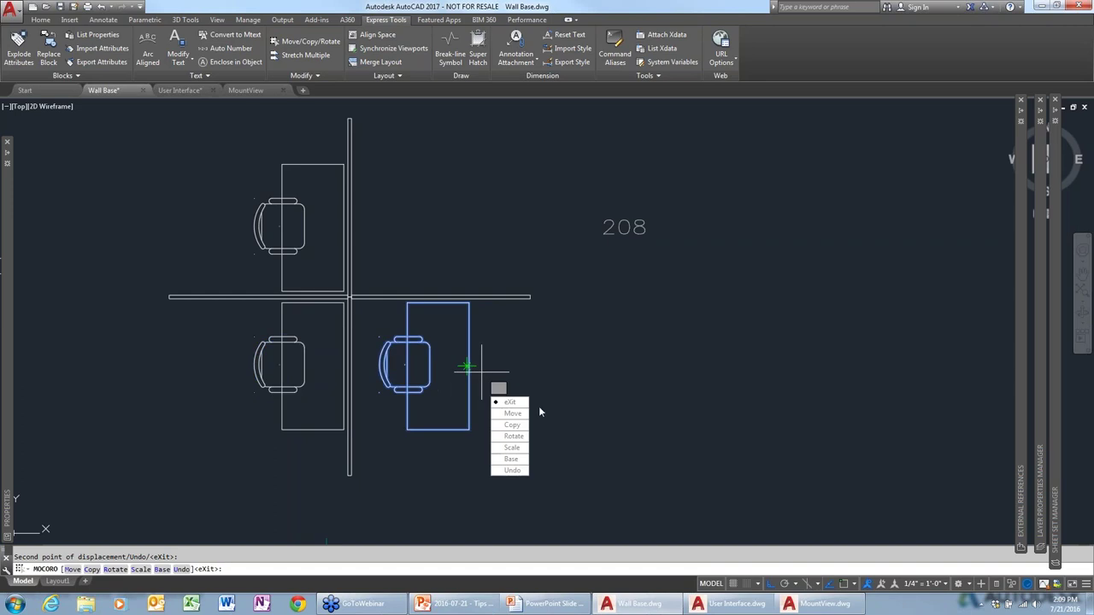
pyautogui.press('Return')
pyautogui.click(301, 366)
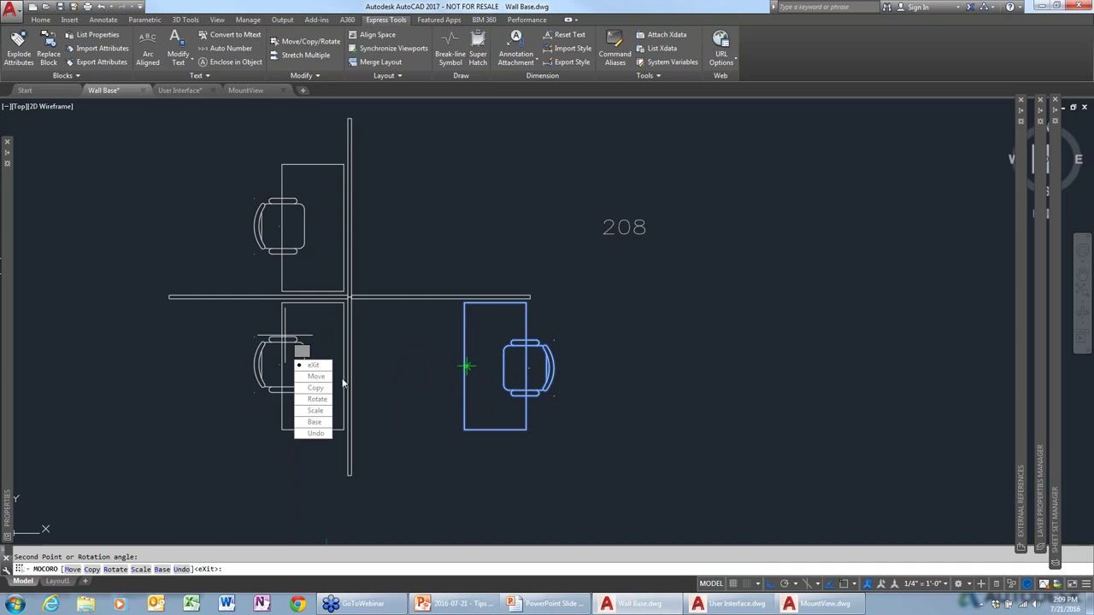
pyautogui.click(315, 375)
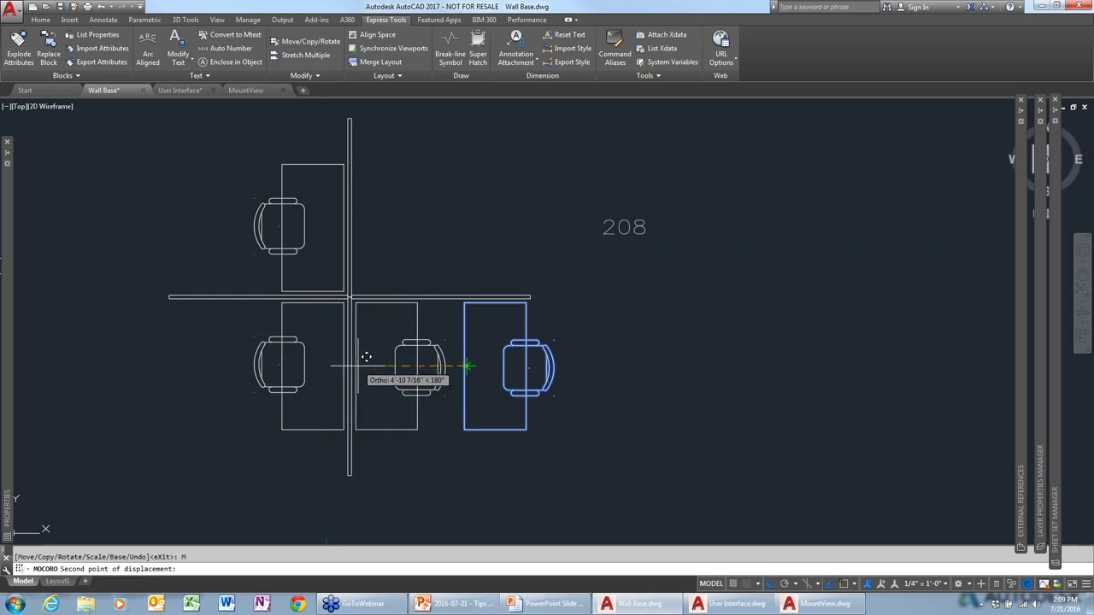
pyautogui.click(365, 361)
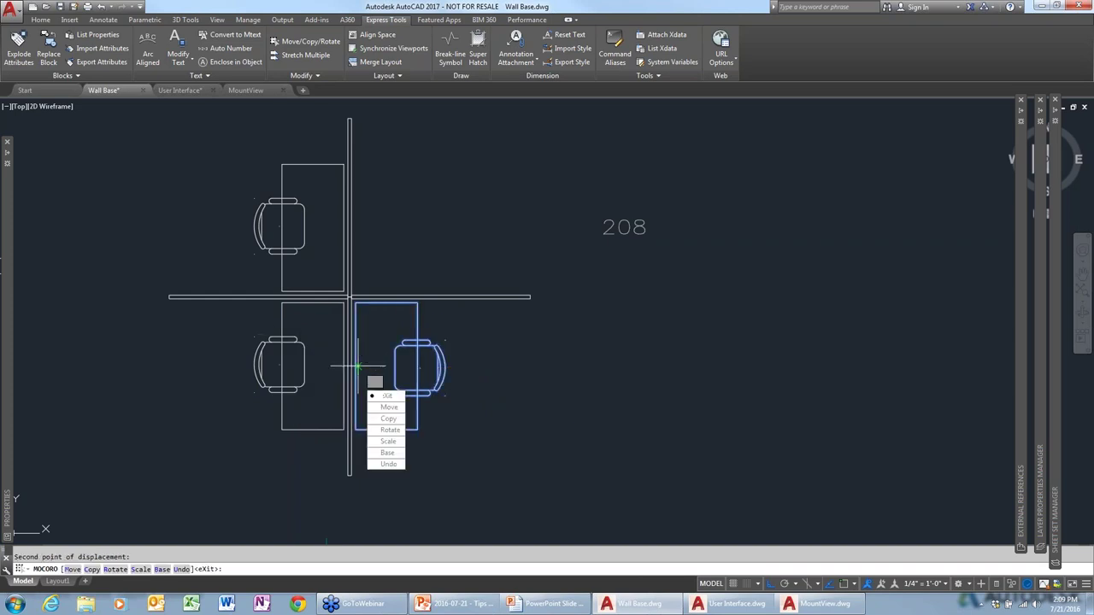
# Copy the rotated desk and chair about 6'-1 1/2" straight up into the empty upper-right quadrant and end the command
pyautogui.click(387, 418)
pyautogui.click(384, 233)
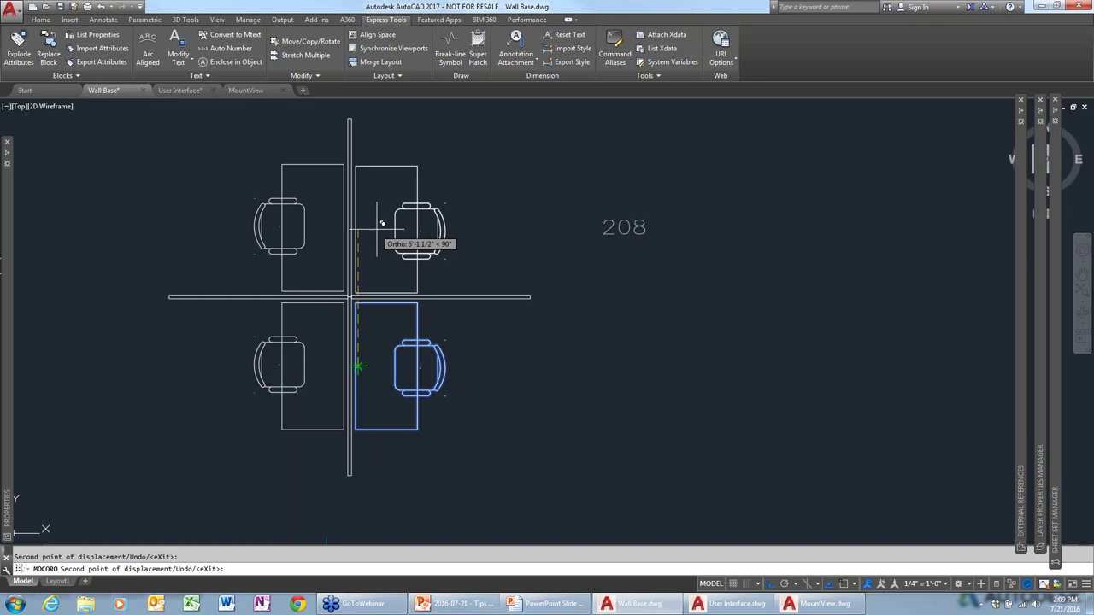
pyautogui.press('Return')
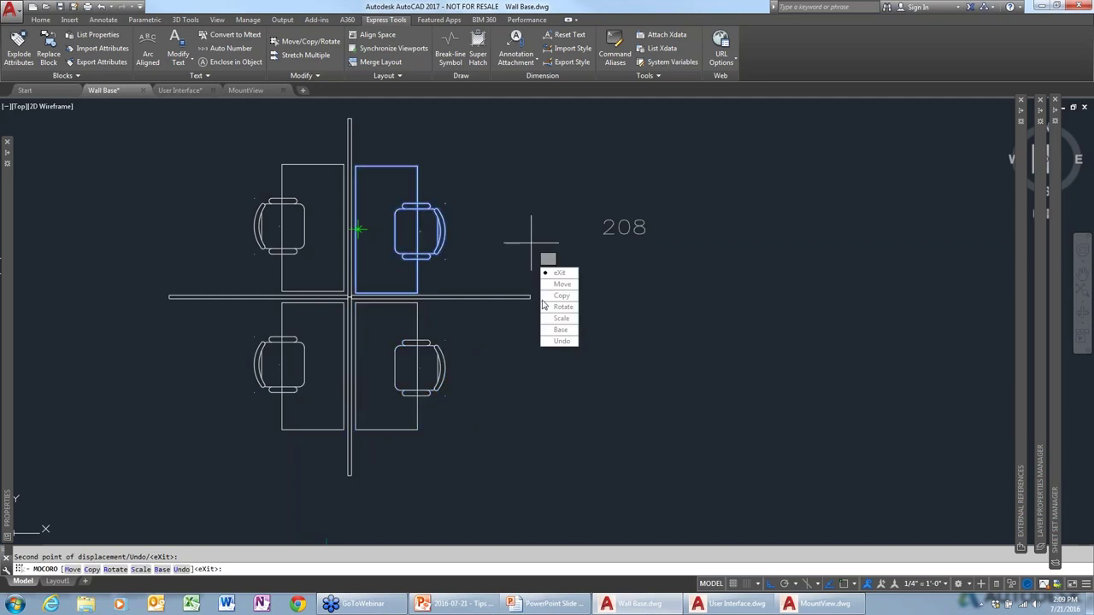
pyautogui.press('Return')
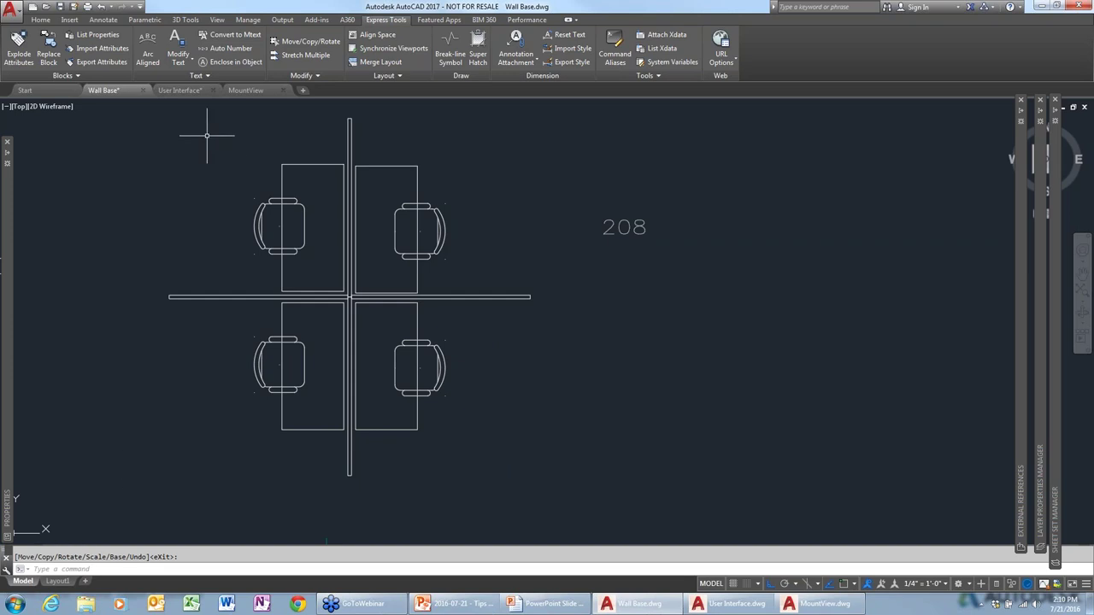
# Switch to the MountView drawing, open the numbered notes below the door schedule for editing, and select all seven lines
pyautogui.click(183, 89)
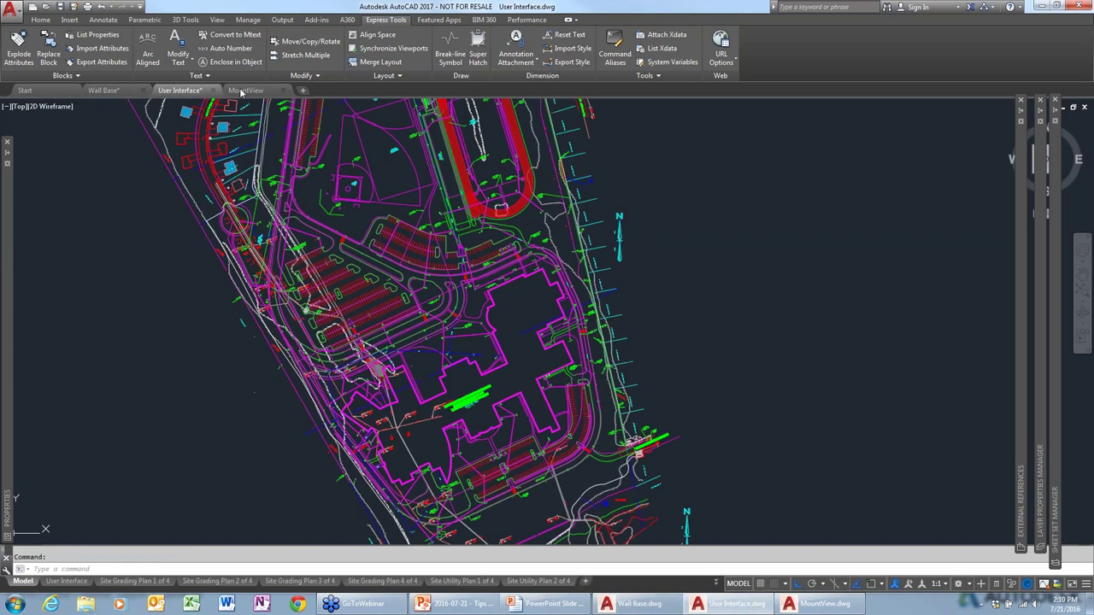
pyautogui.click(242, 91)
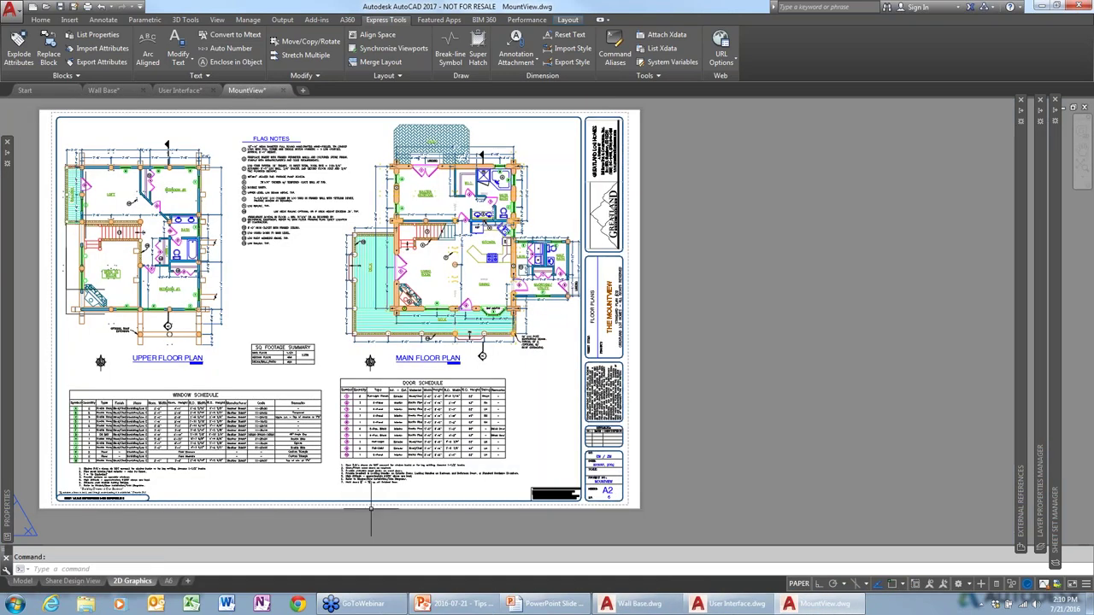
pyautogui.scroll(5, 368, 489)
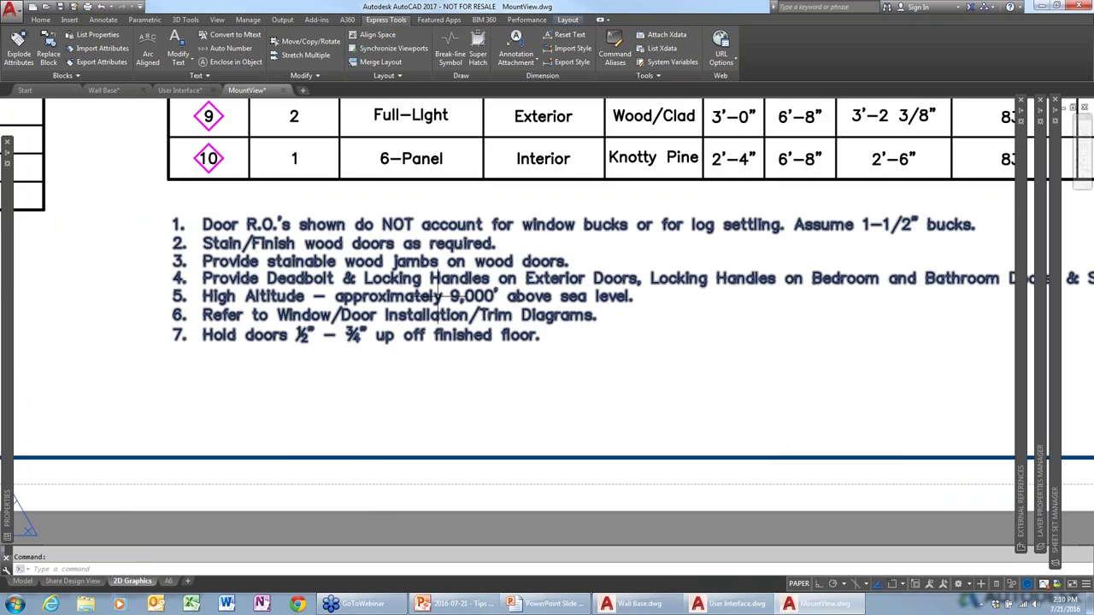
pyautogui.scroll(-2, 437, 289)
pyautogui.moveTo(496, 280); pyautogui.dragTo(415, 319, button='middle')
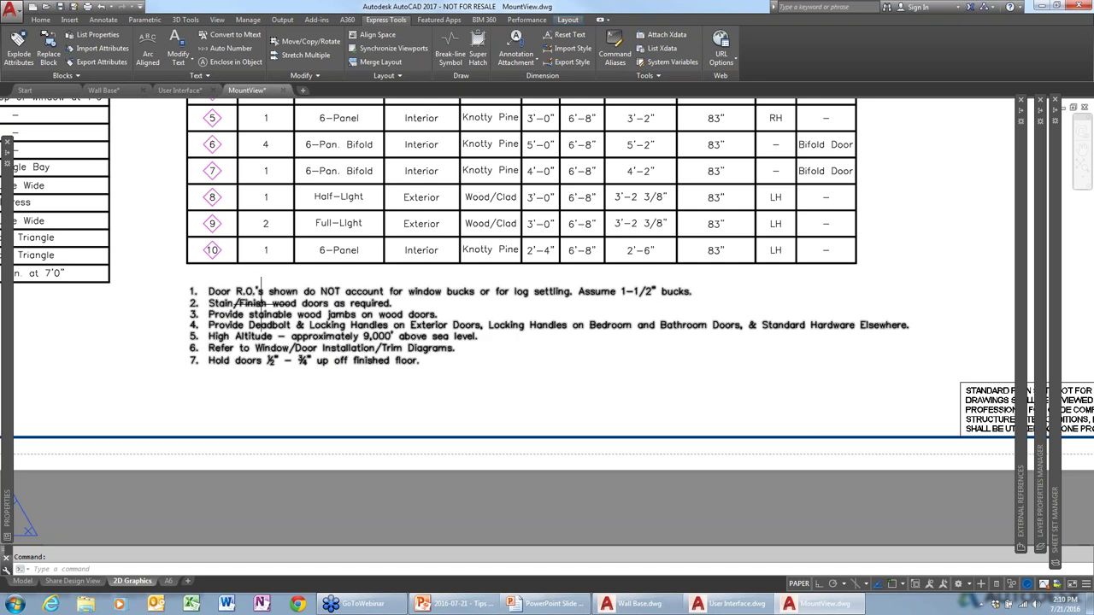
pyautogui.click(265, 325)
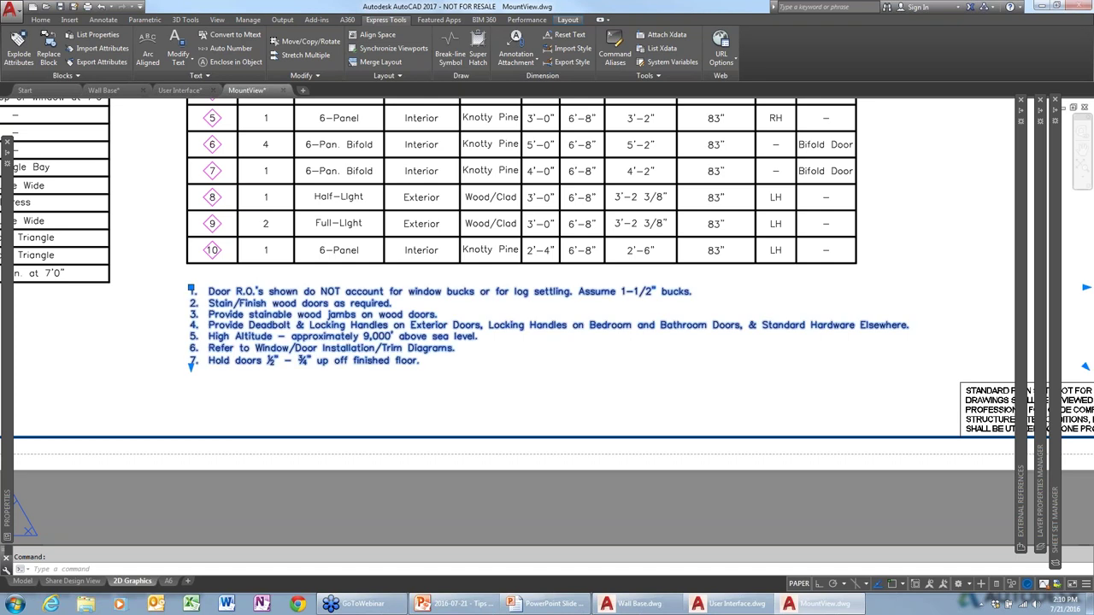
pyautogui.doubleClick(265, 323)
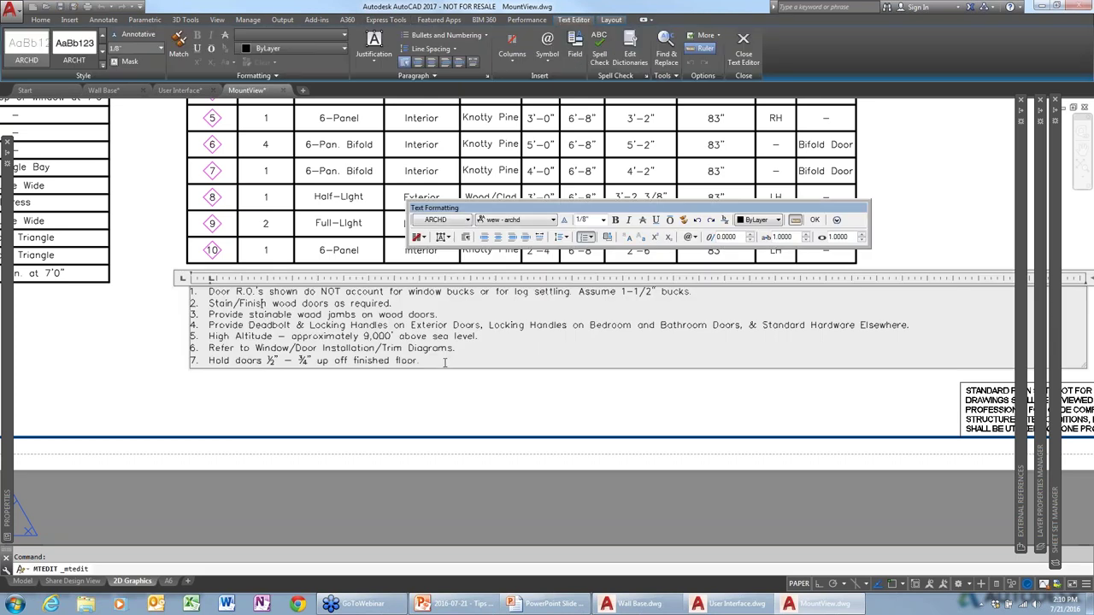
pyautogui.moveTo(445, 363); pyautogui.dragTo(207, 291)
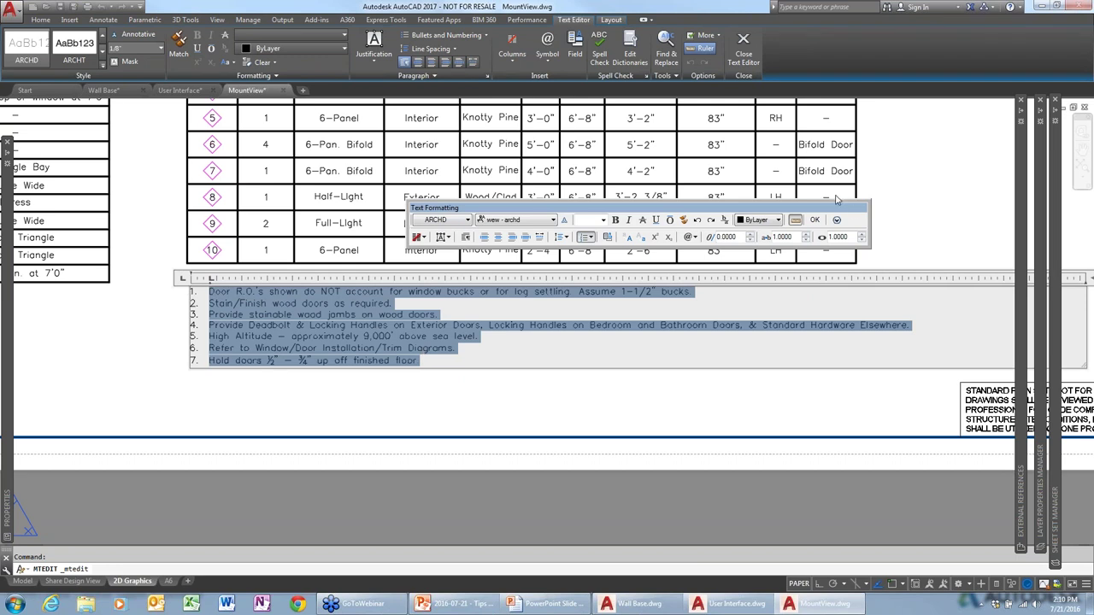
# Change the selected door notes to UPPERCASE from the text editor's options, and undo the case change
pyautogui.moveTo(835, 208); pyautogui.dragTo(755, 186)
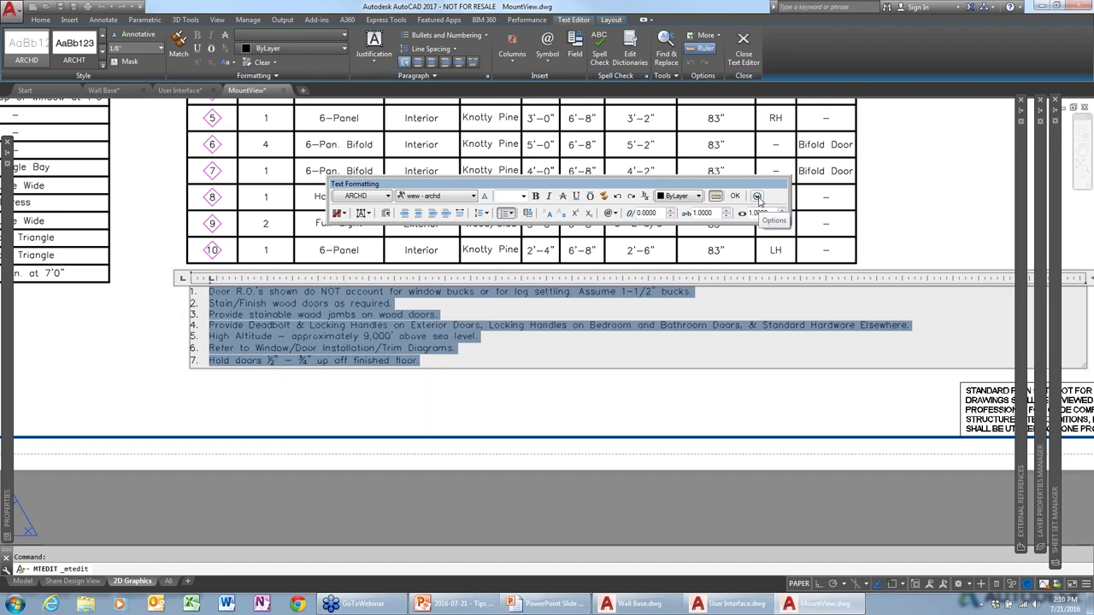
pyautogui.click(757, 197)
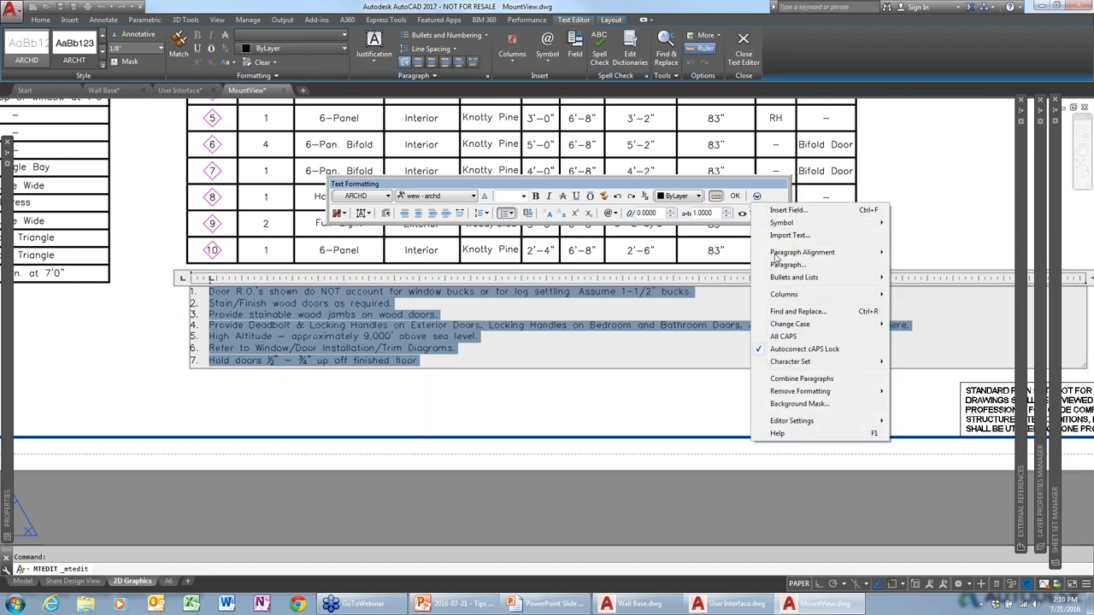
pyautogui.moveTo(794, 325)
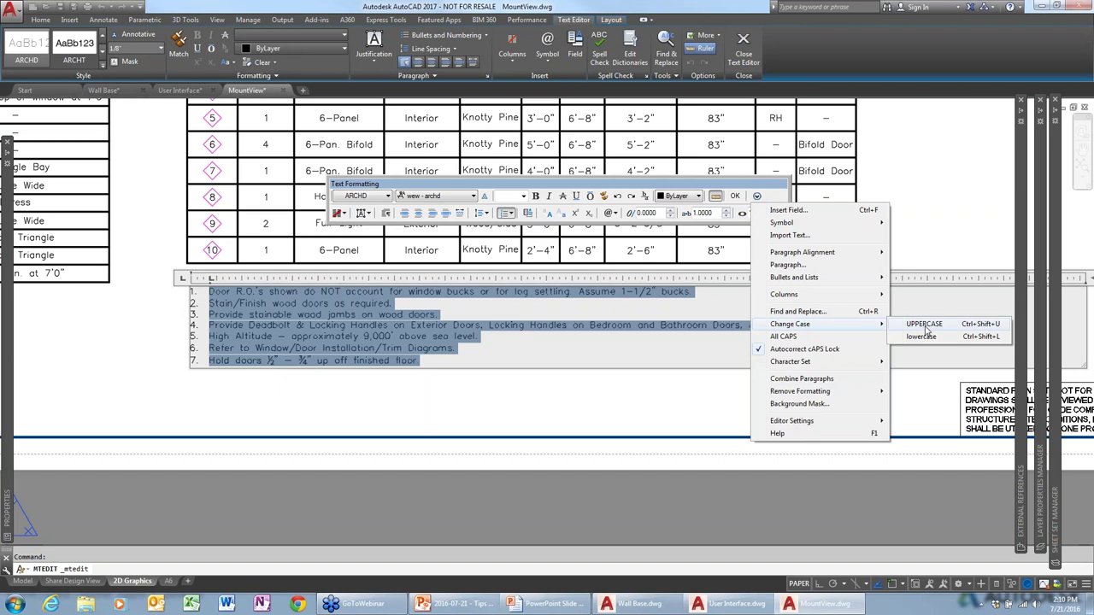
pyautogui.click(925, 330)
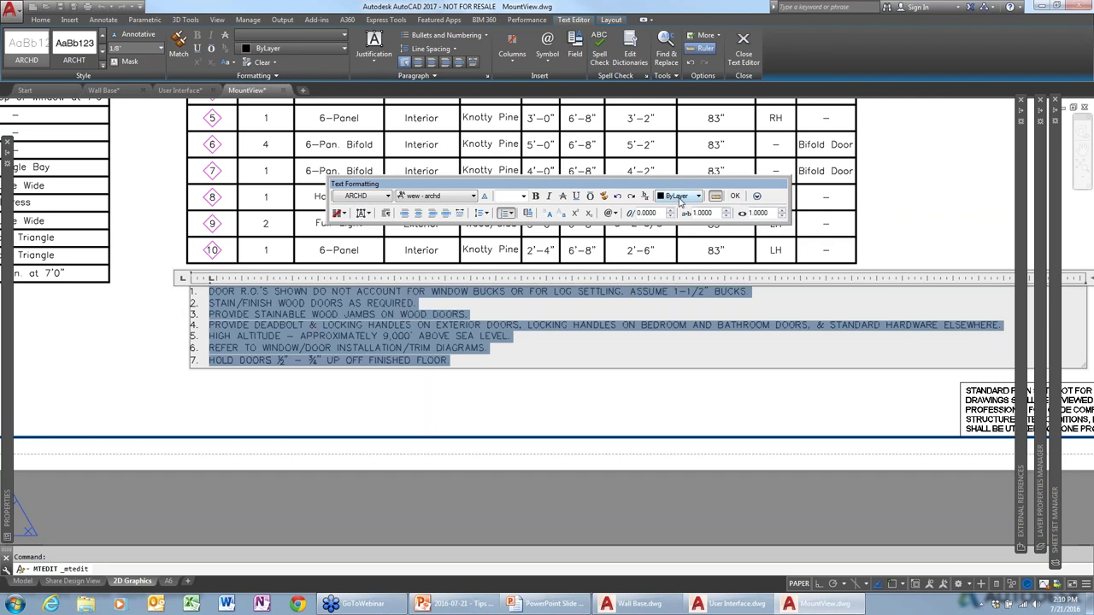
pyautogui.click(616, 196)
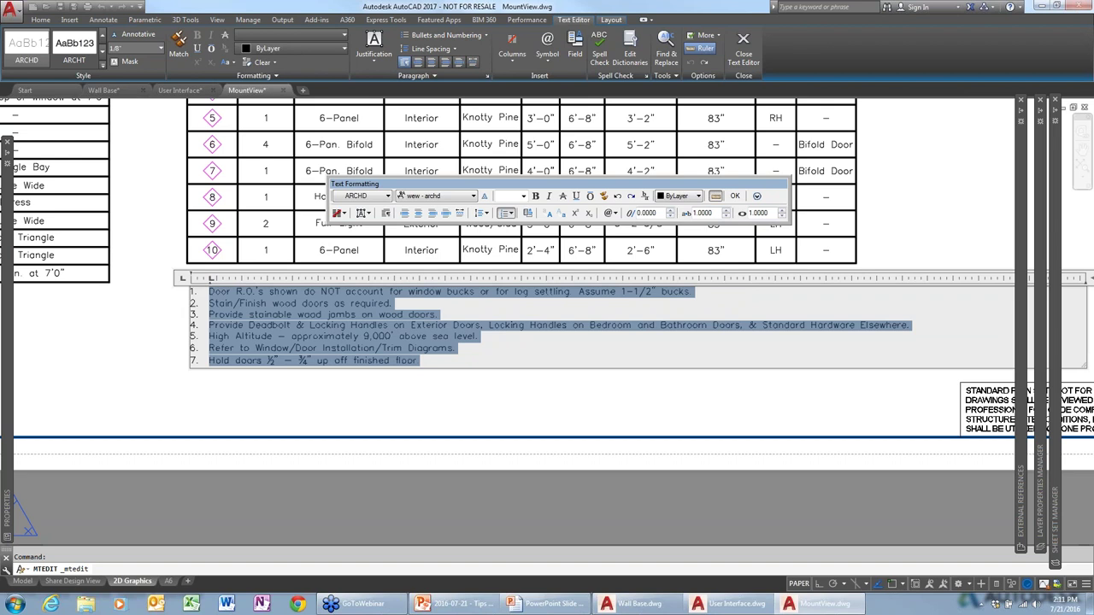
# Toggle the selected door notes to uppercase, to lowercase and back to uppercase, and save the text edit
pyautogui.hotkey('ctrl', 'shift', 'u')
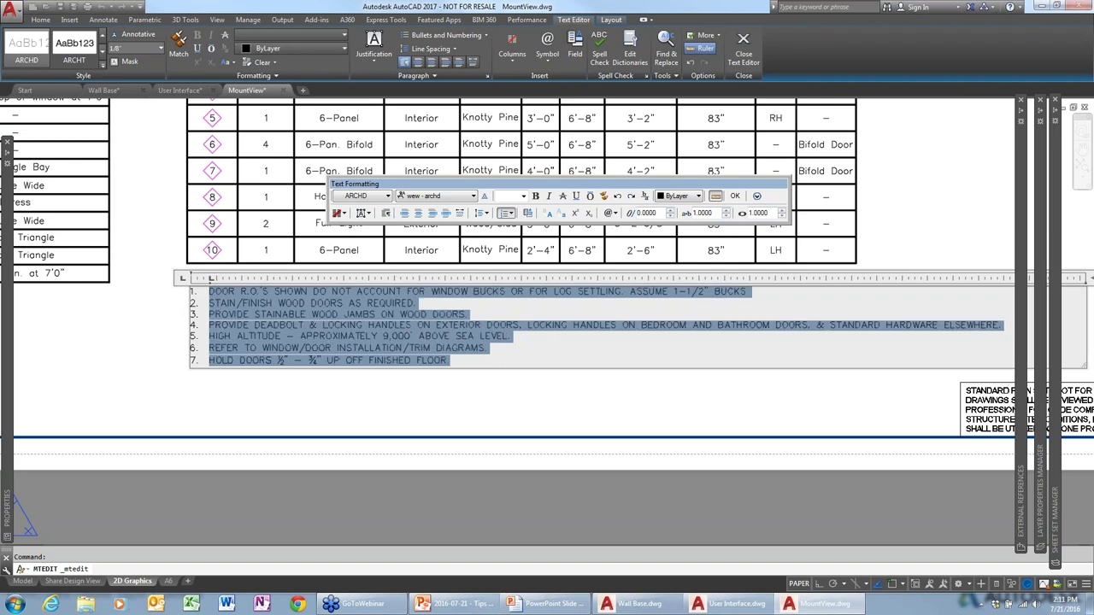
pyautogui.hotkey('ctrl', 'shift', 'l')
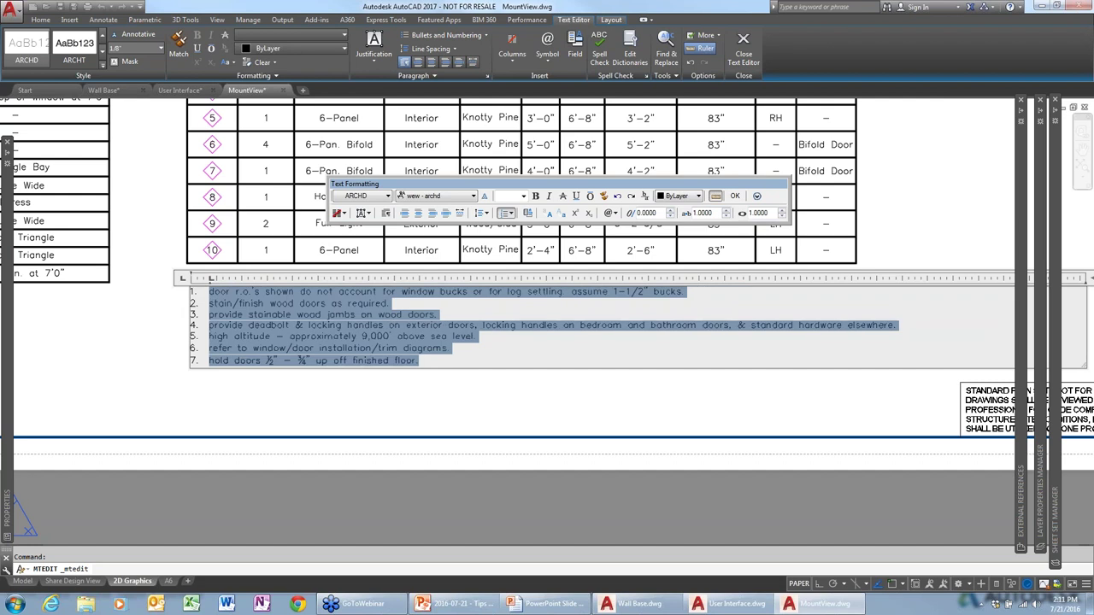
pyautogui.hotkey('ctrl', 'shift', 'u')
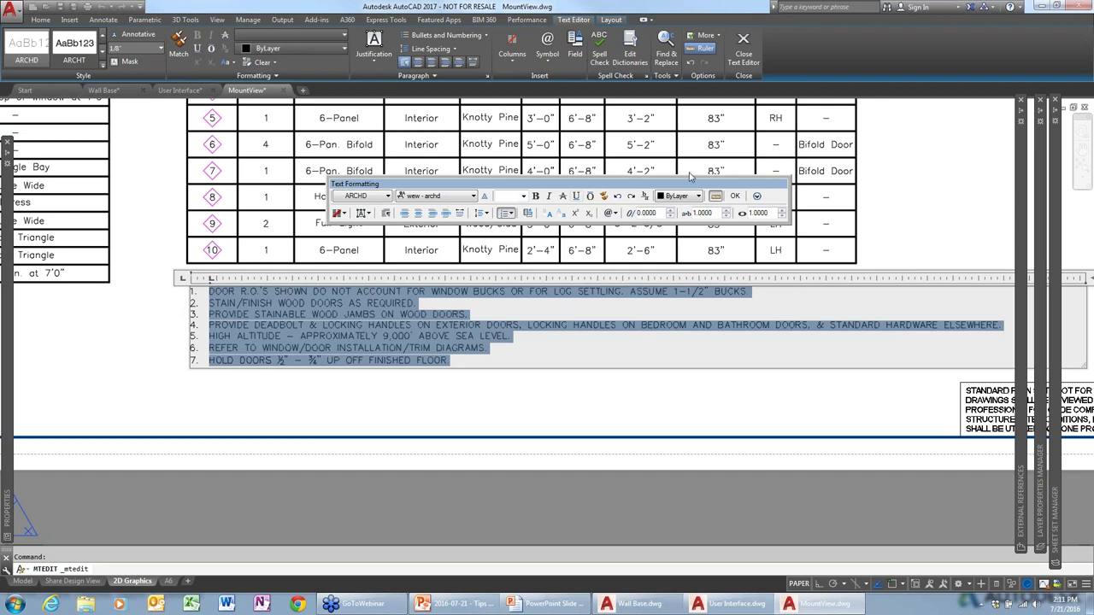
pyautogui.click(734, 197)
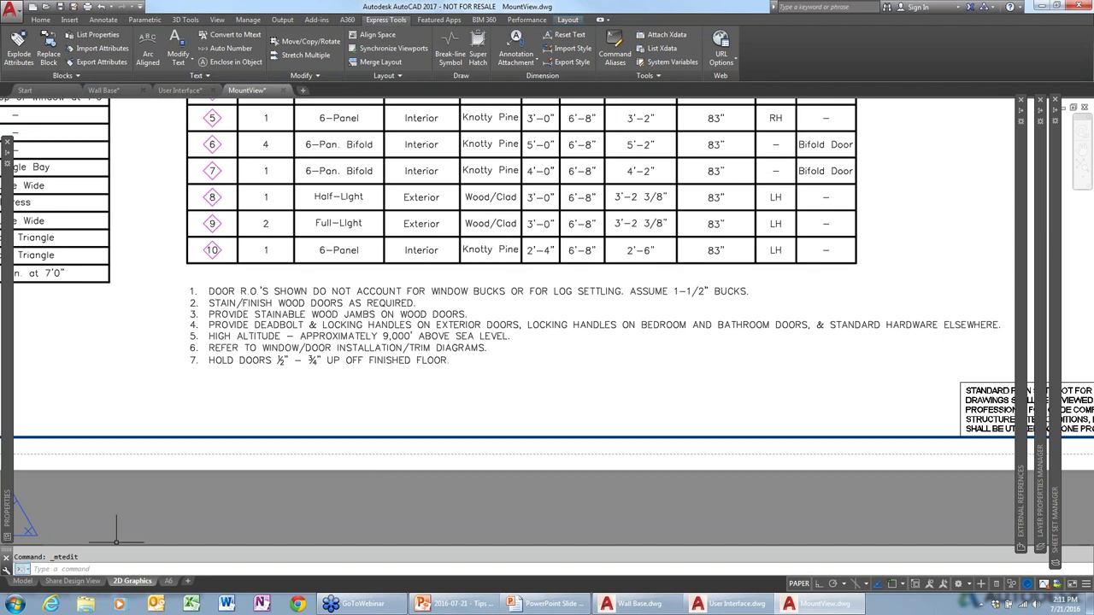
# Return to the Wall Base drawing and bring the whole of room 208 into view
pyautogui.click(112, 91)
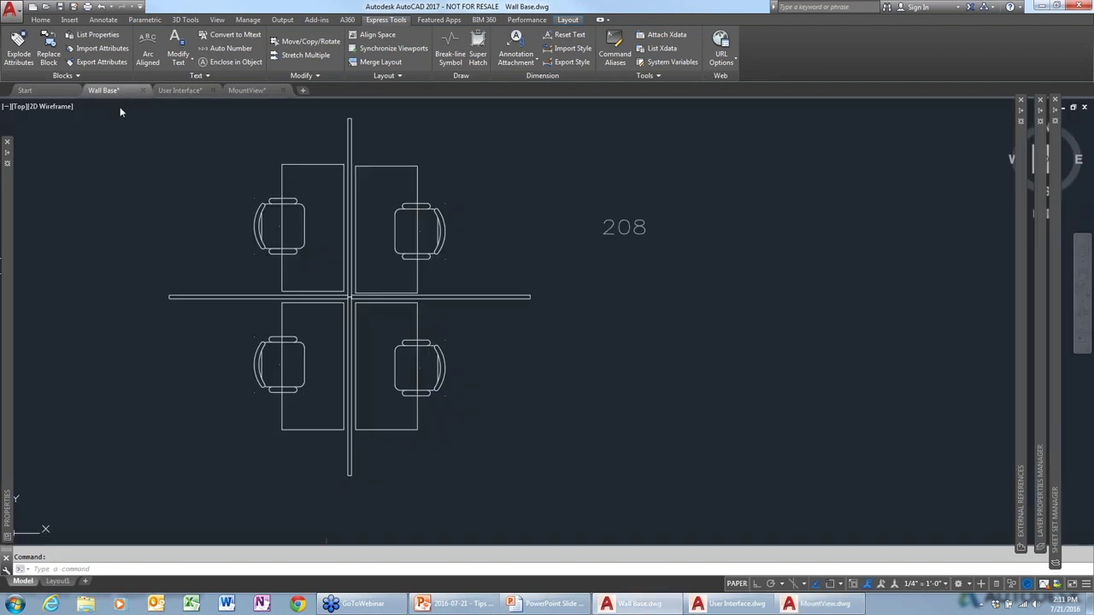
pyautogui.scroll(-4, 507, 435)
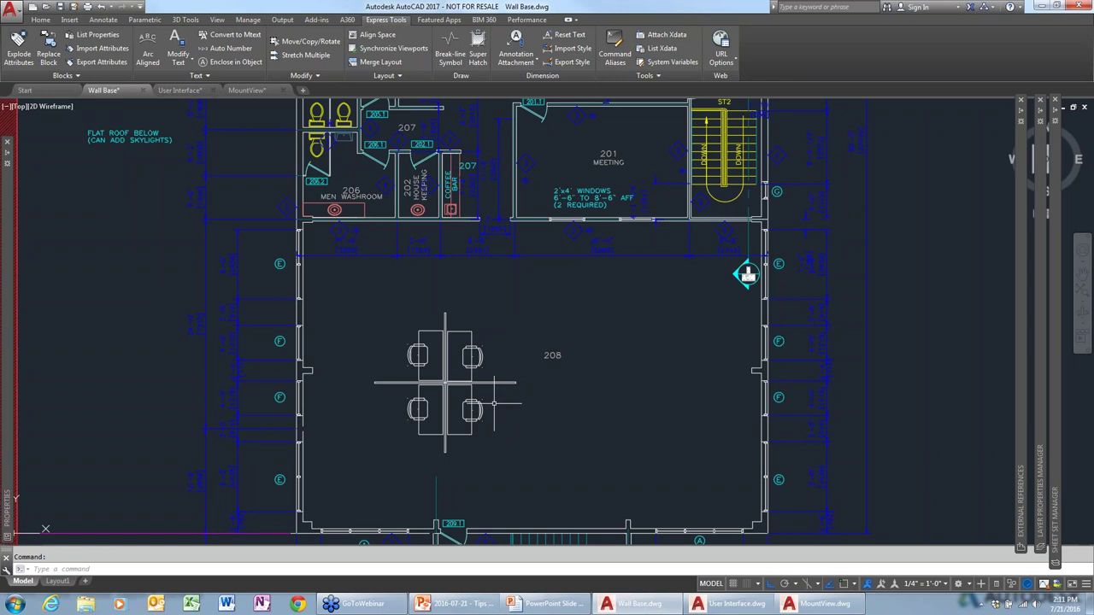
# Group all the desks, chairs and partitions of the workstation cluster in room 208 into an unnamed group
pyautogui.click(41, 20)
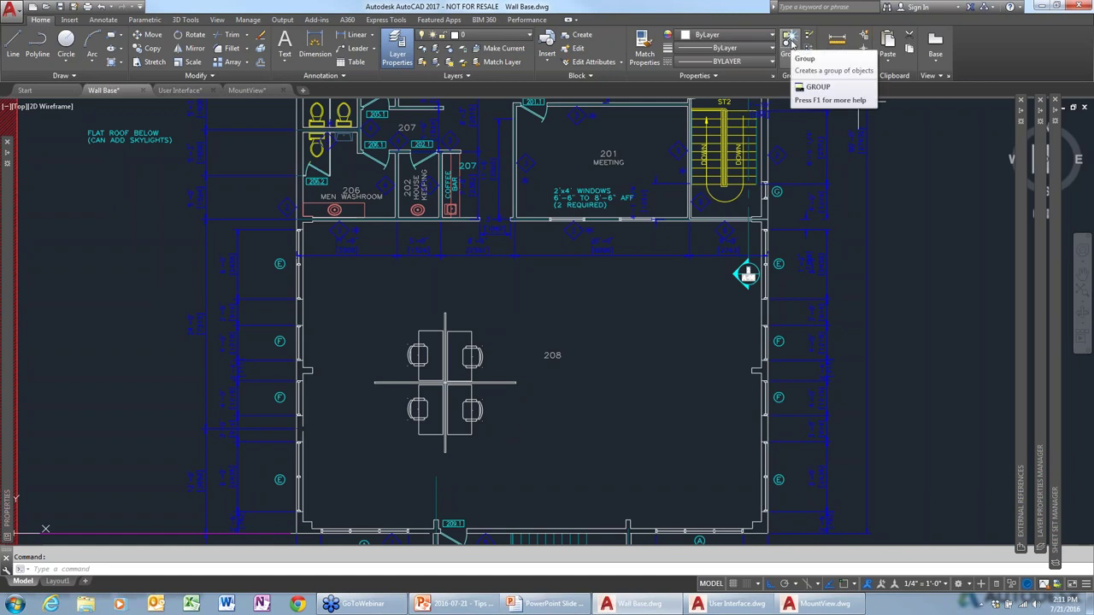
pyautogui.click(791, 43)
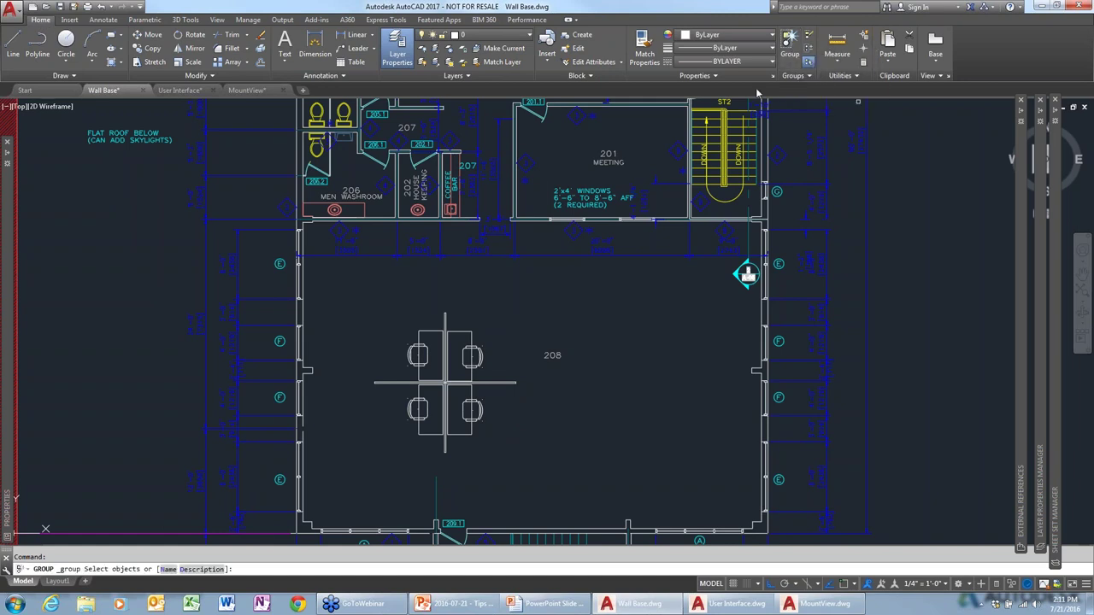
pyautogui.click(518, 306)
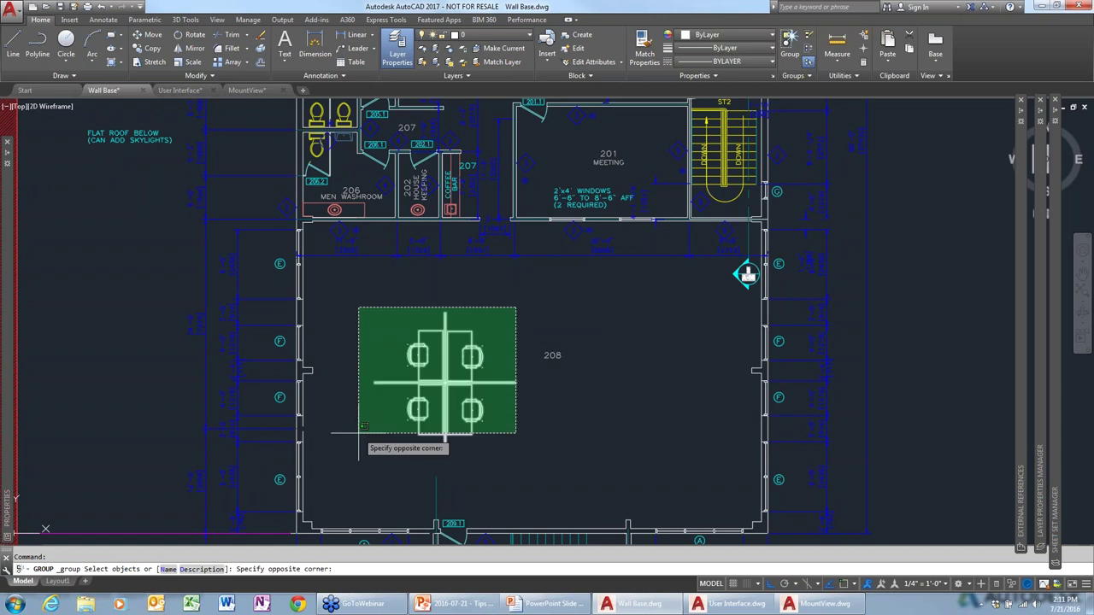
pyautogui.click(331, 475)
pyautogui.press('Return')
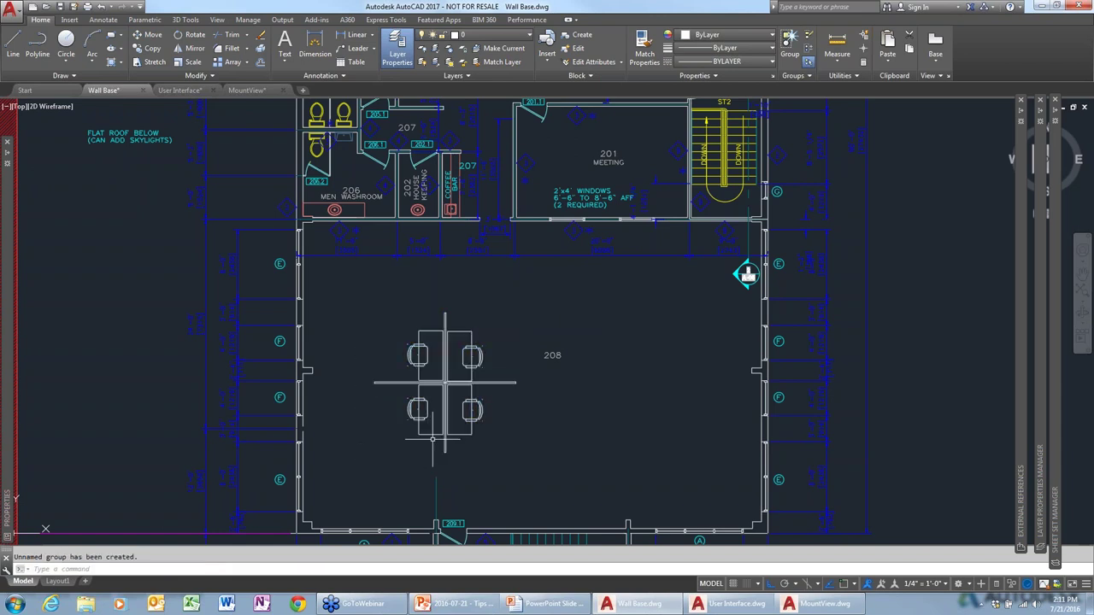
# Move the workstation group by its centre grip horizontally to the right half of room 208
pyautogui.click(448, 395)
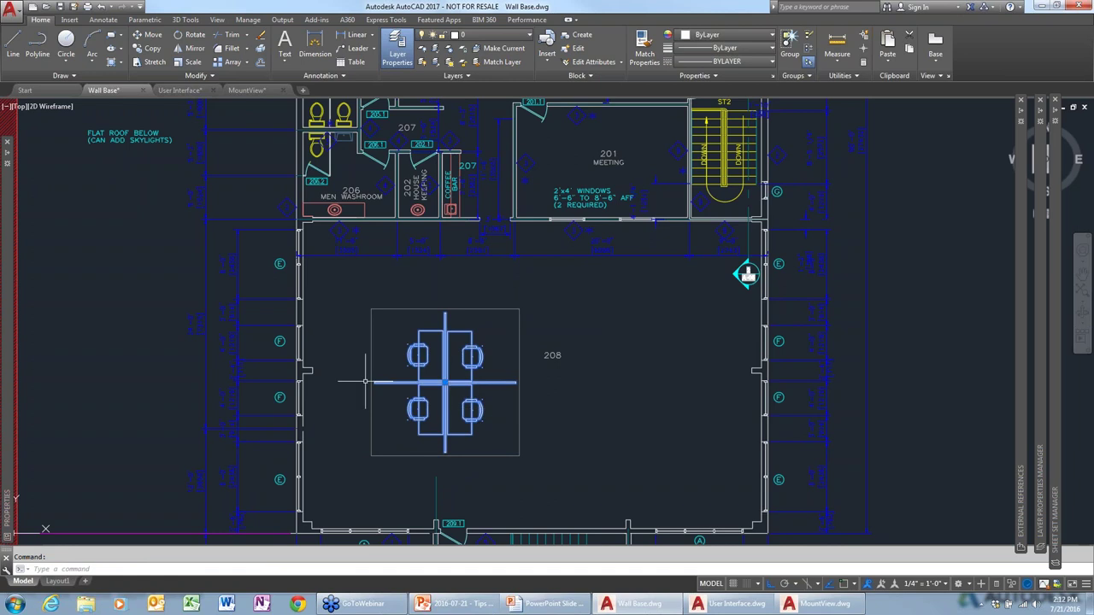
pyautogui.click(444, 382)
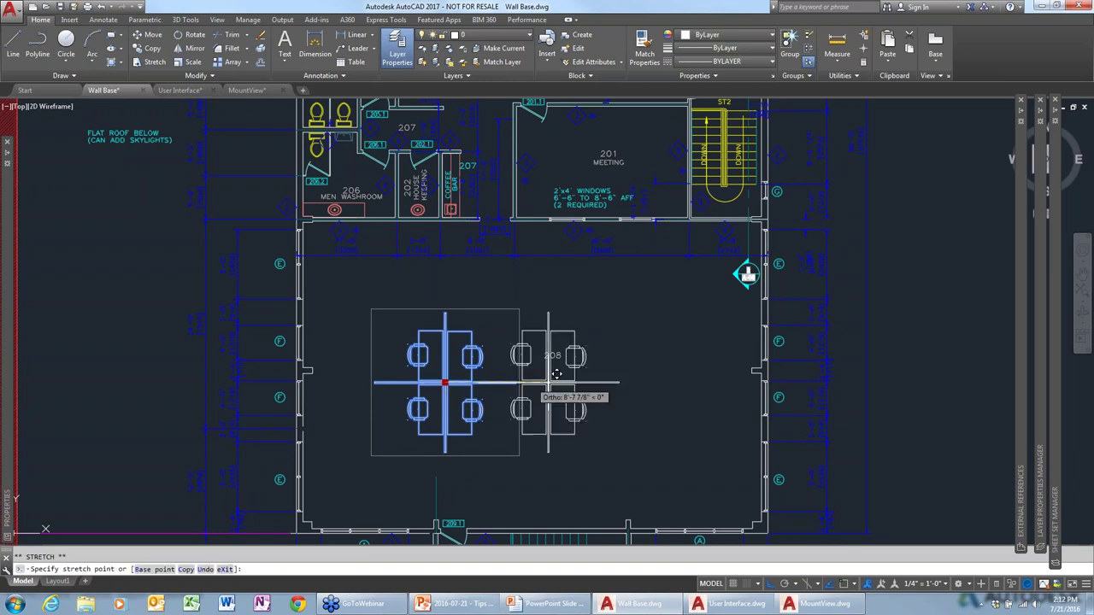
pyautogui.click(635, 382)
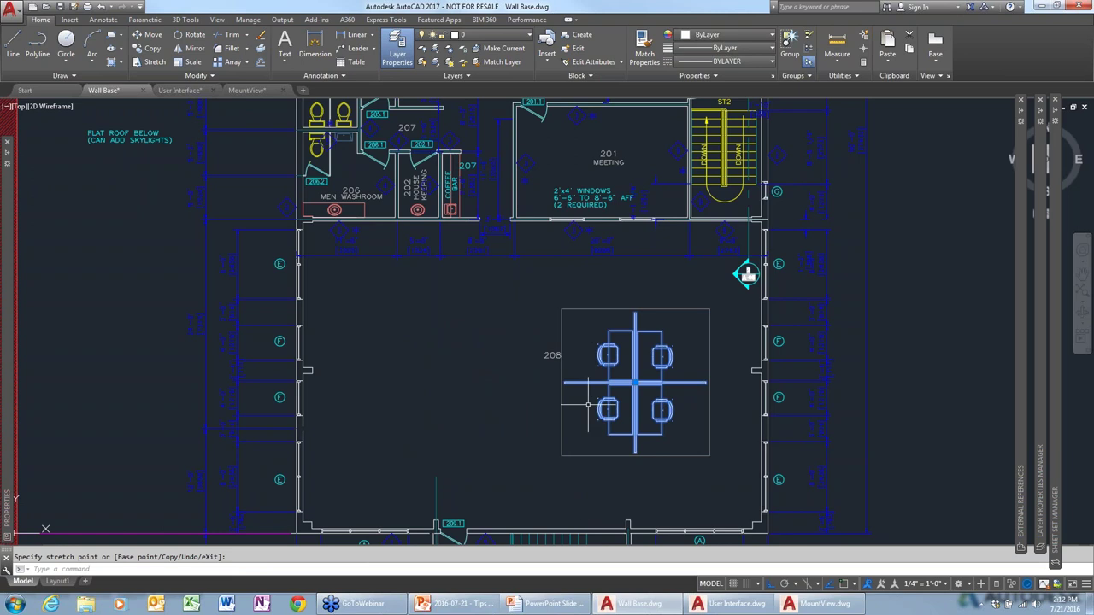
# Copy the workstation group from its centre about 24'-6" horizontally to the left half of room 208
pyautogui.write('c')
pyautogui.press('Return')
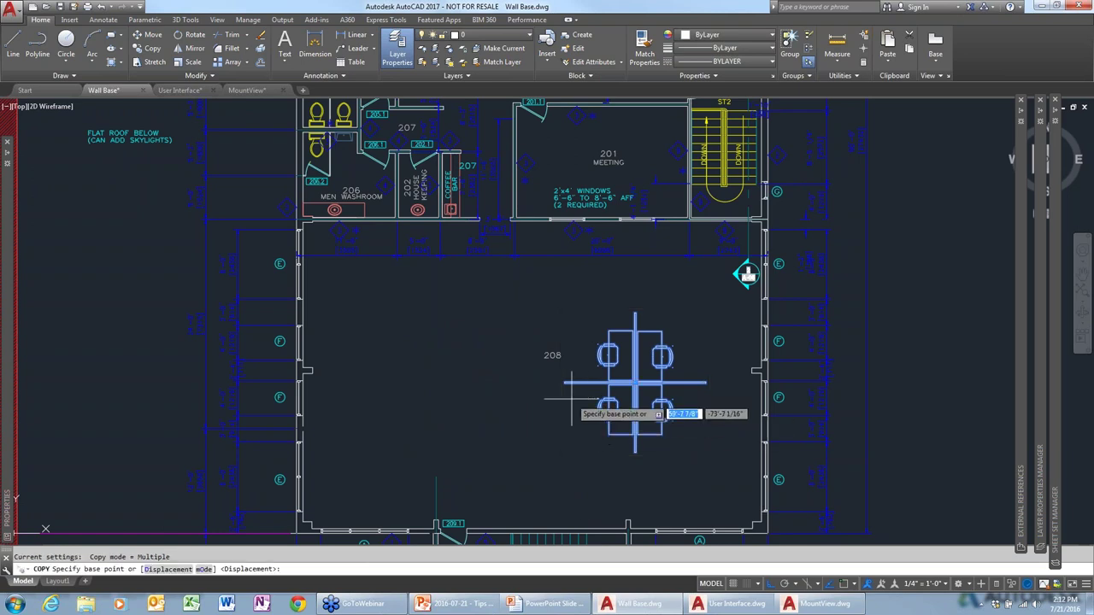
pyautogui.click(635, 382)
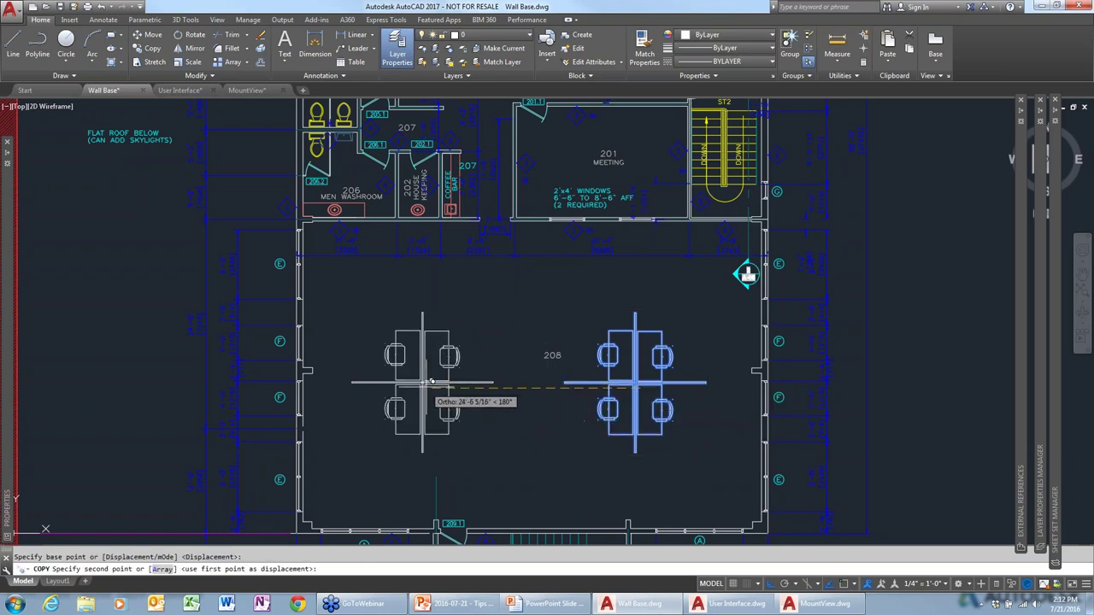
pyautogui.press('Escape')
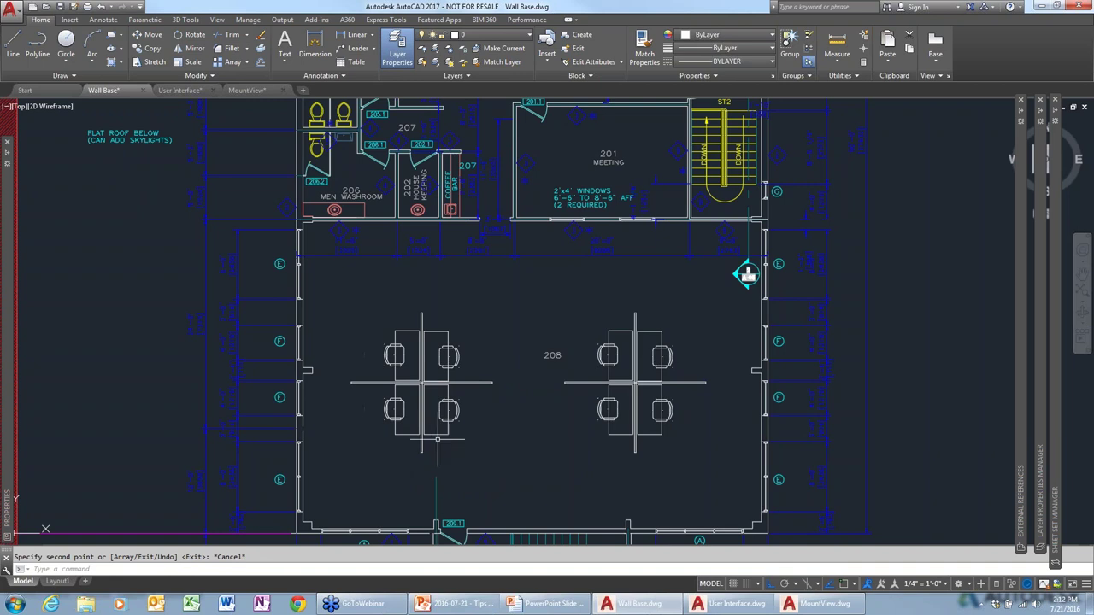
pyautogui.click(421, 382)
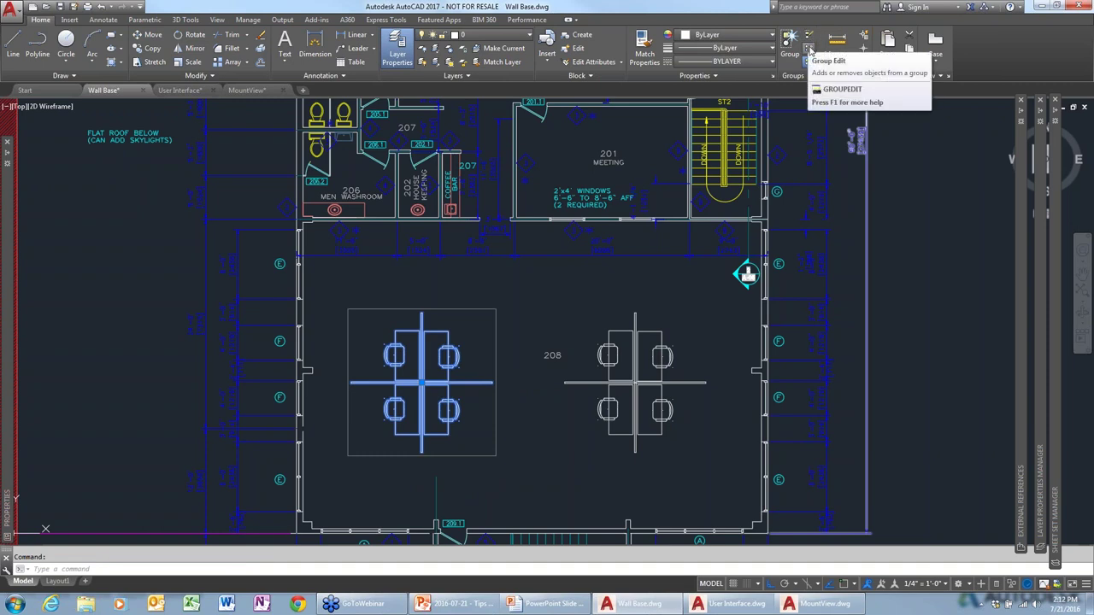
pyautogui.click(809, 49)
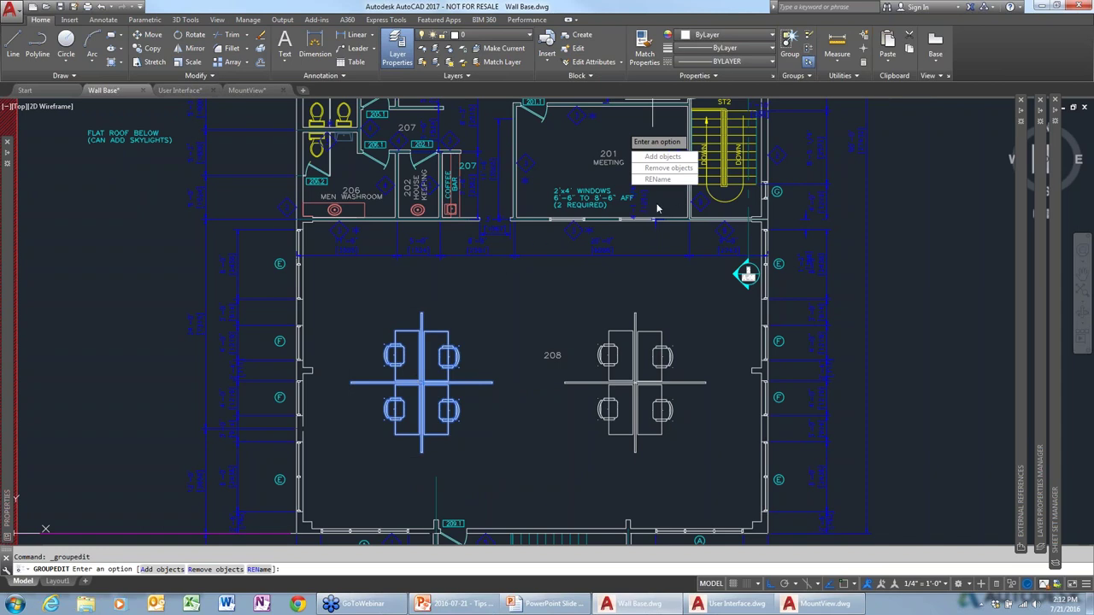
pyautogui.press('Escape')
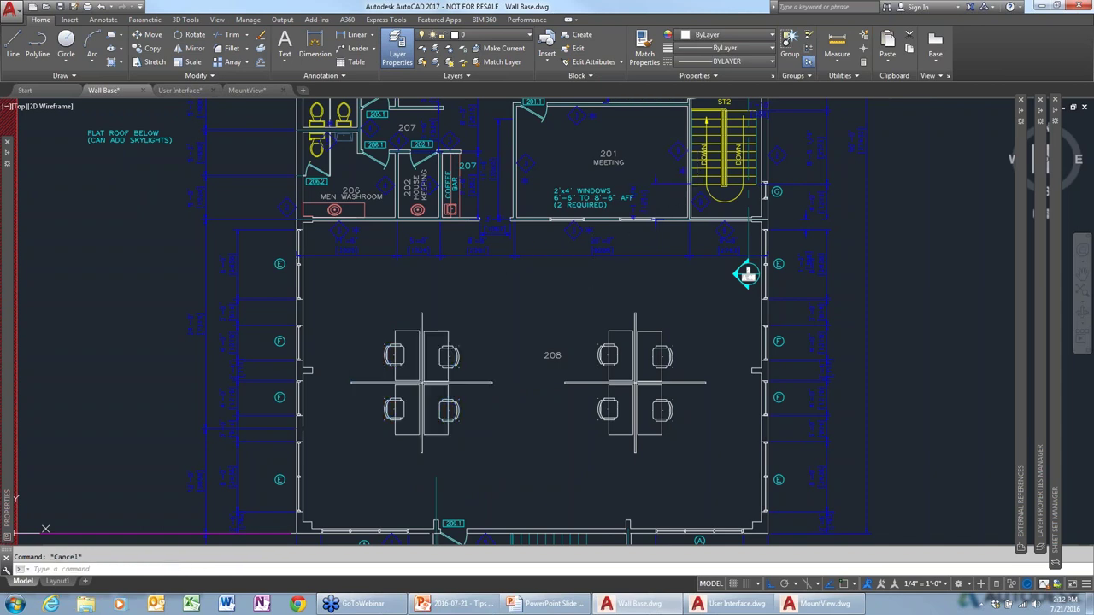
# Insert the Phone block at scale 1 on the left workstation's upper-left desk, with its insertion point specified on screen
pyautogui.write('i')
pyautogui.press('Return')
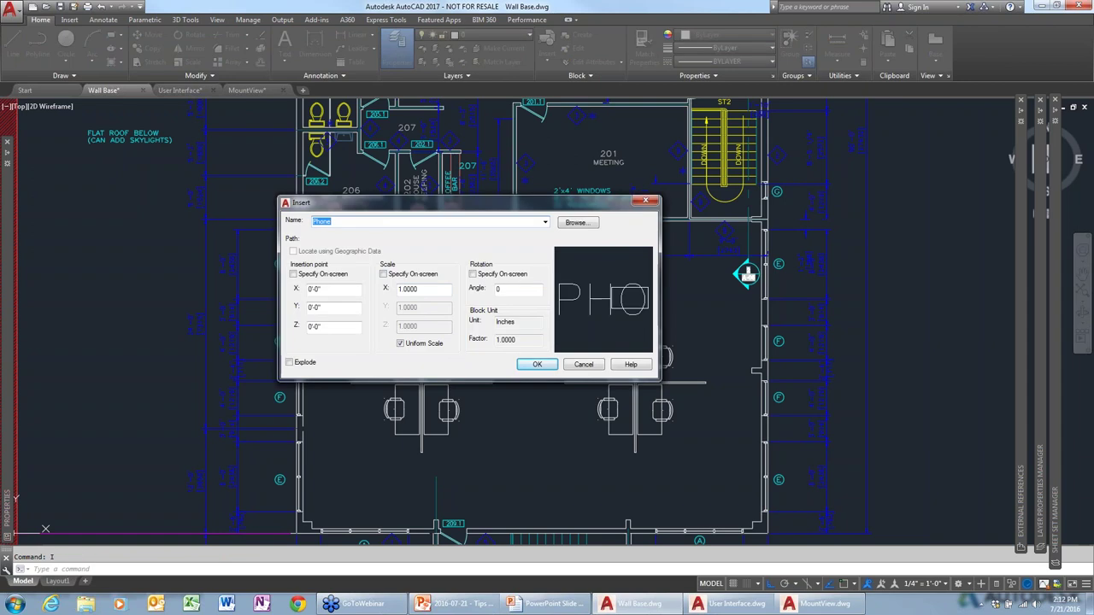
pyautogui.click(535, 365)
pyautogui.scroll(4, 376, 360)
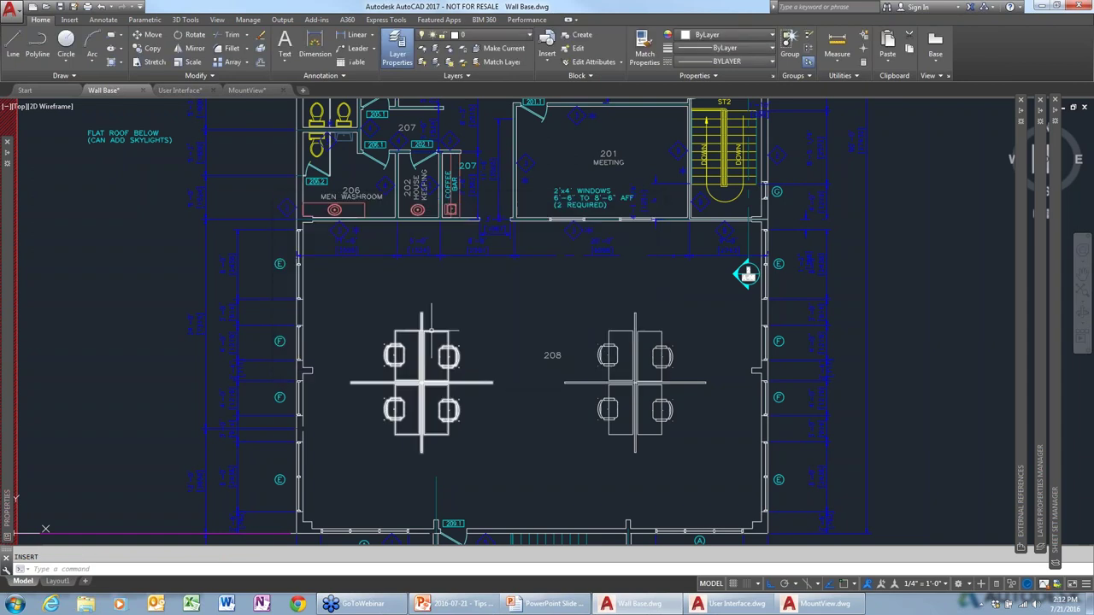
pyautogui.press('Escape')
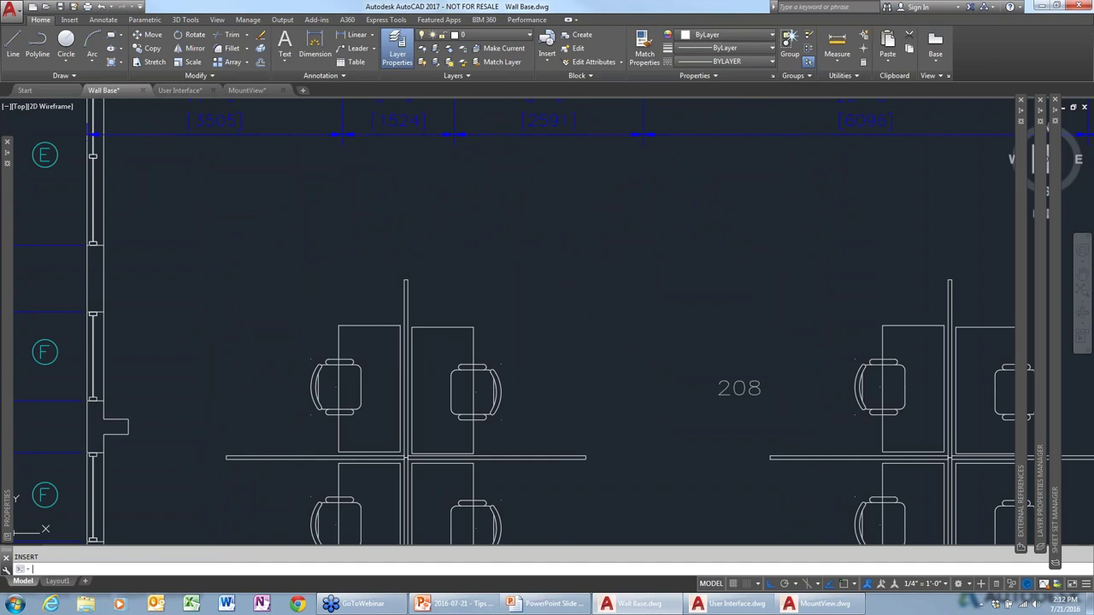
pyautogui.press('Return')
pyautogui.click(294, 275)
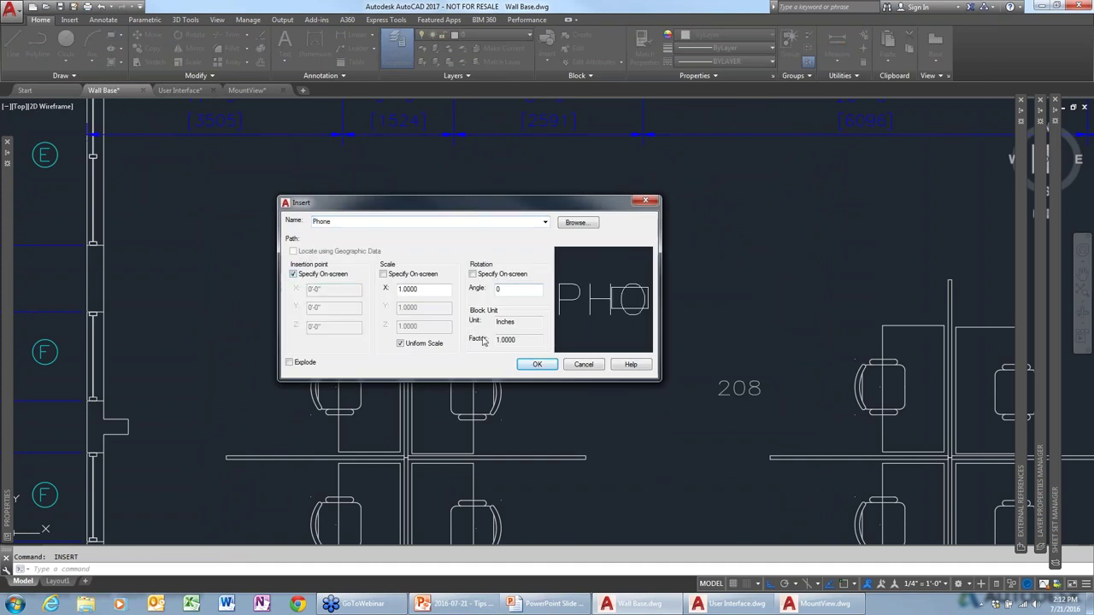
pyautogui.click(546, 368)
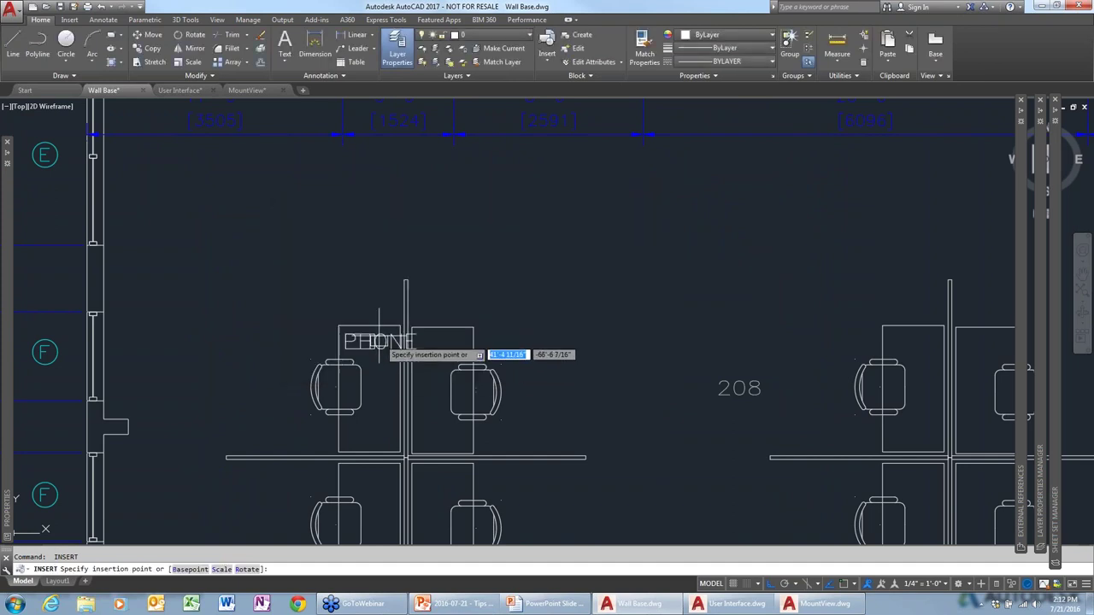
pyautogui.press('Escape')
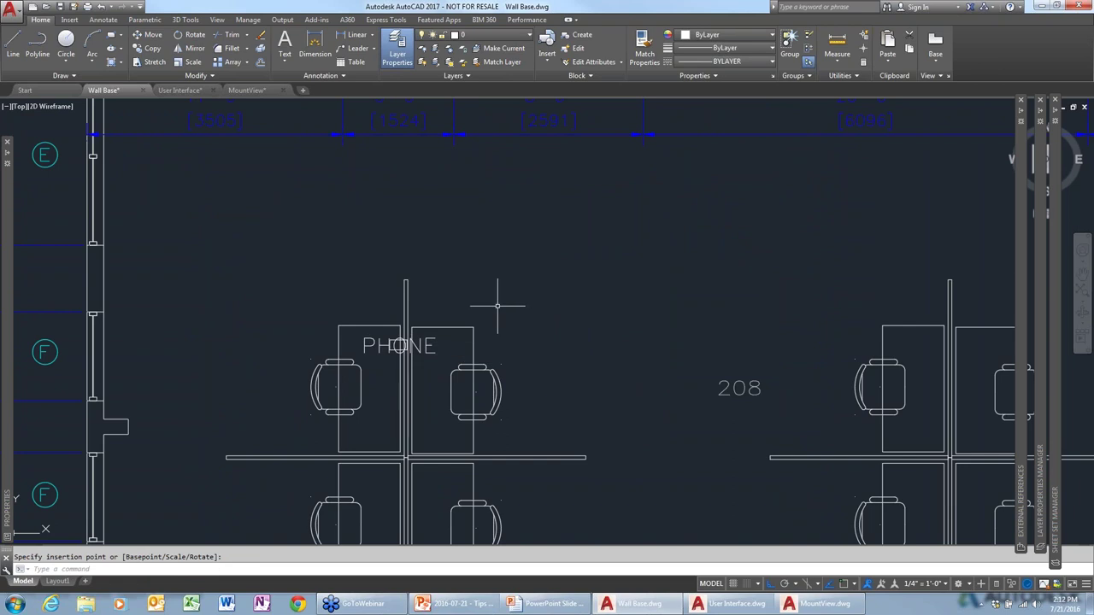
# Insert the Comp block at scale 1 just below the phone on the left workstation's upper-left desk
pyautogui.press('Return')
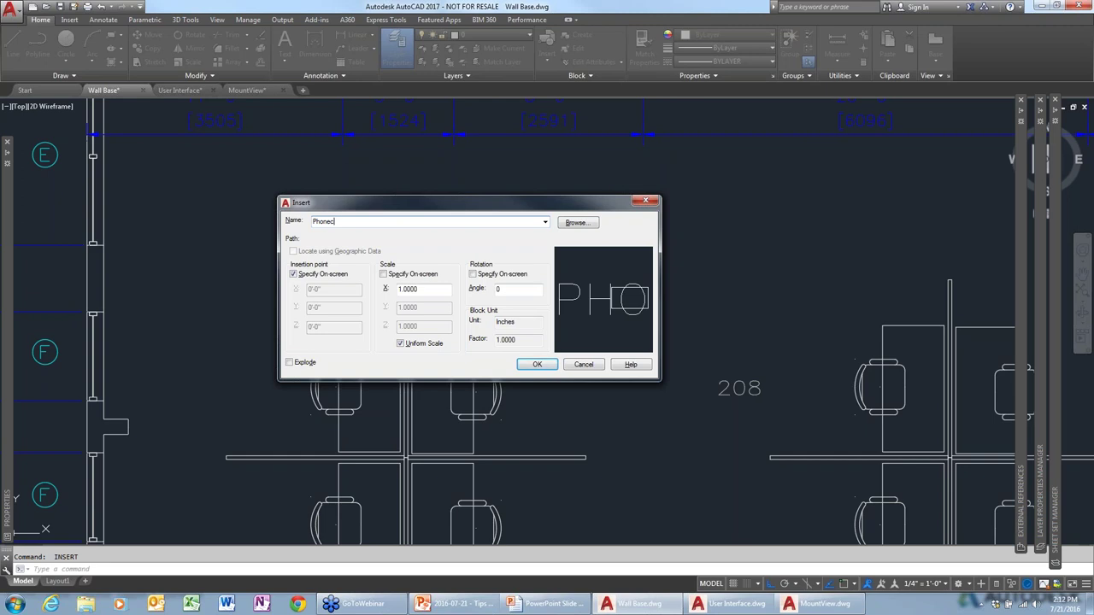
pyautogui.write('Comp')
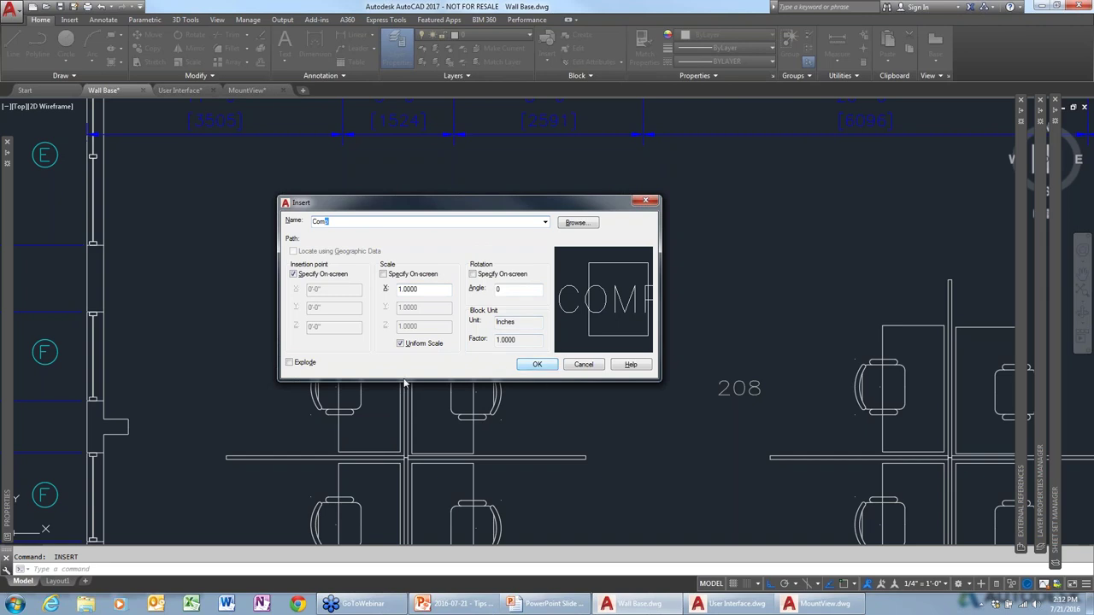
pyautogui.click(546, 367)
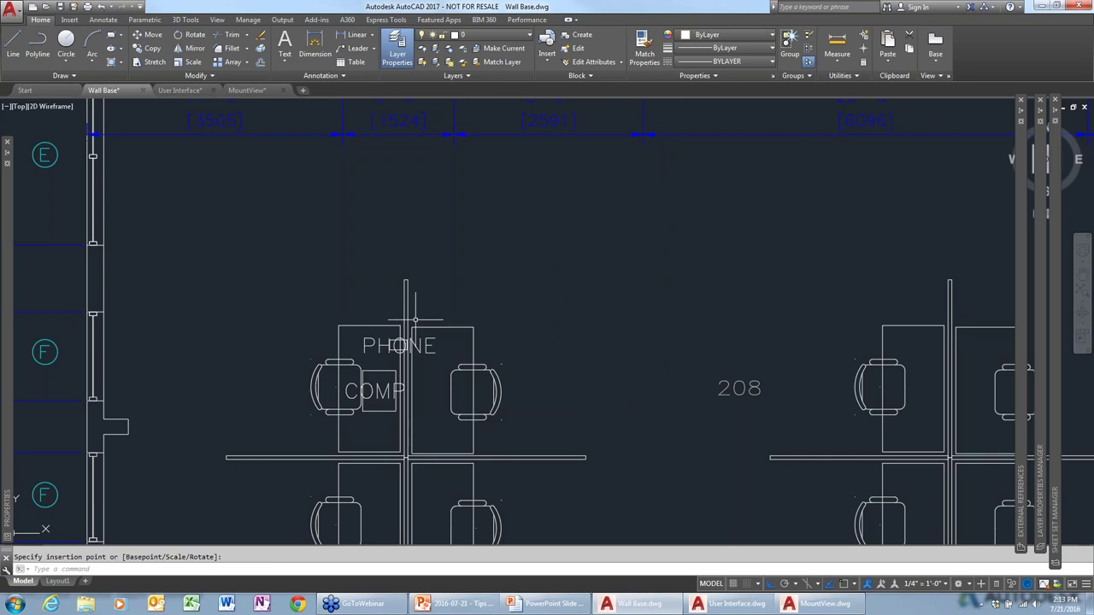
# Add the Comp and Phone blocks to the left workstation group with Group Edit
pyautogui.click(370, 436)
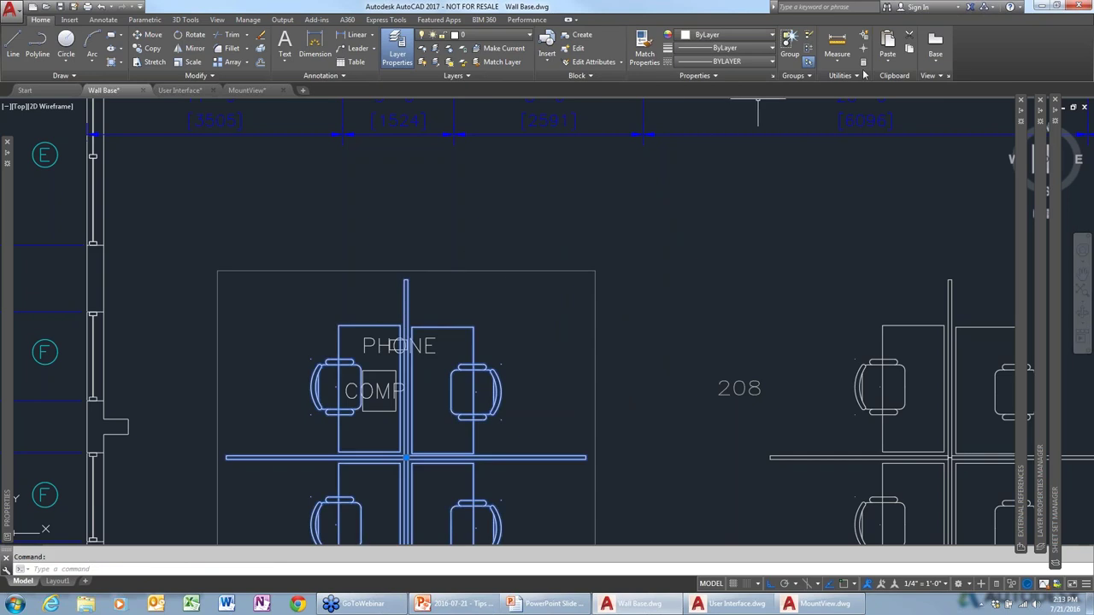
pyautogui.click(808, 60)
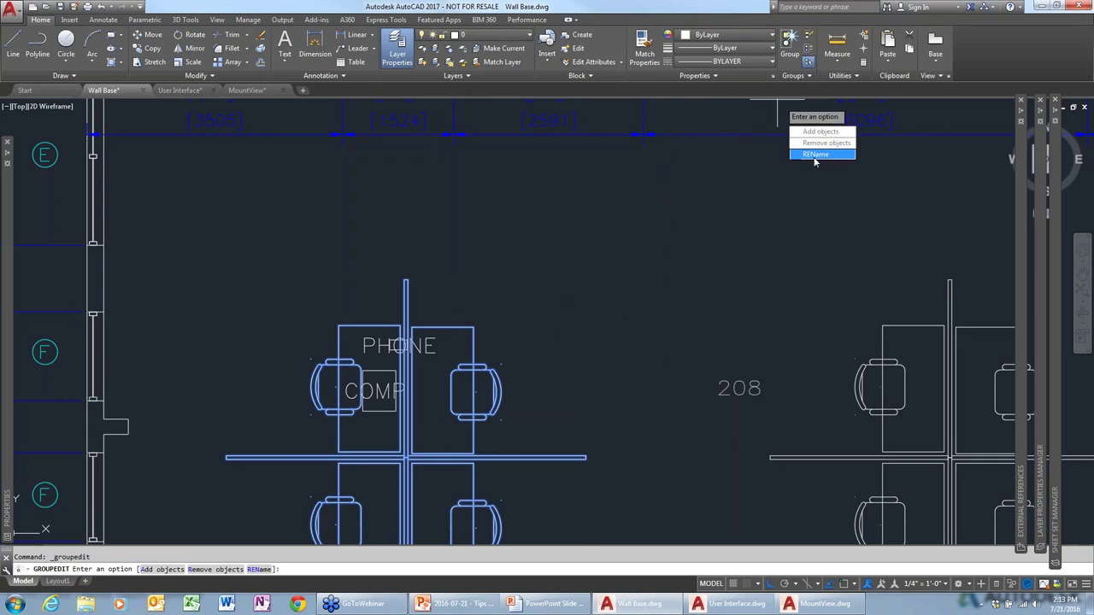
pyautogui.click(825, 140)
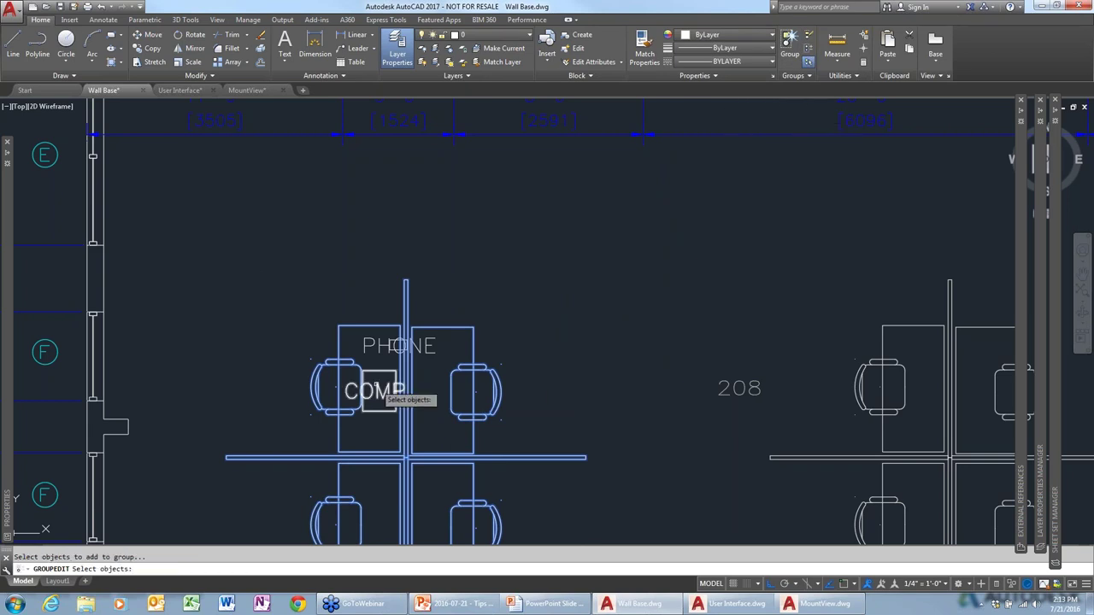
pyautogui.click(391, 373)
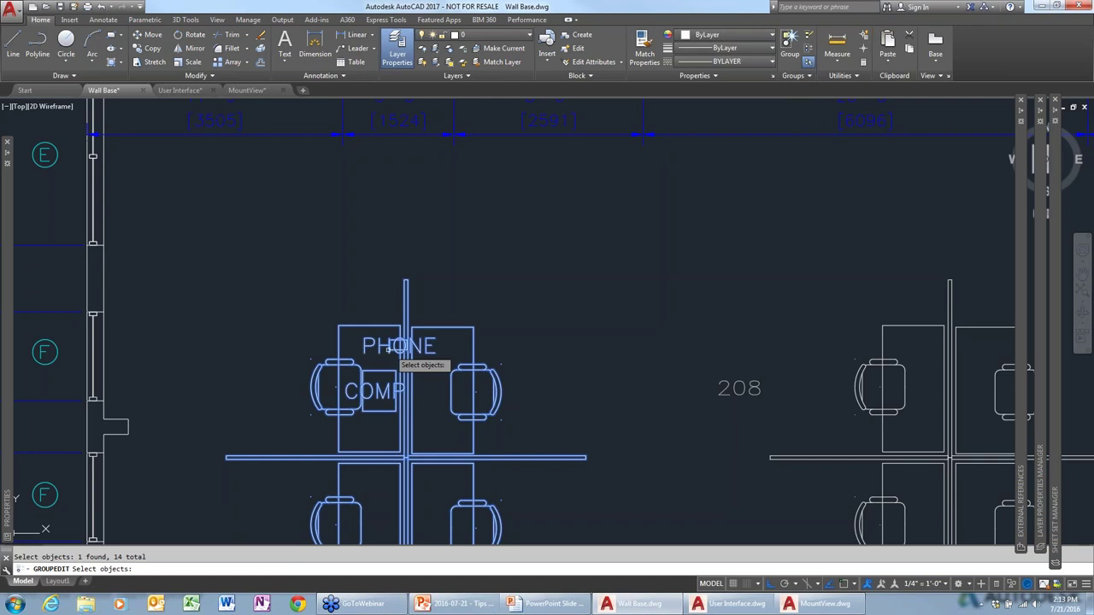
pyautogui.press('Return')
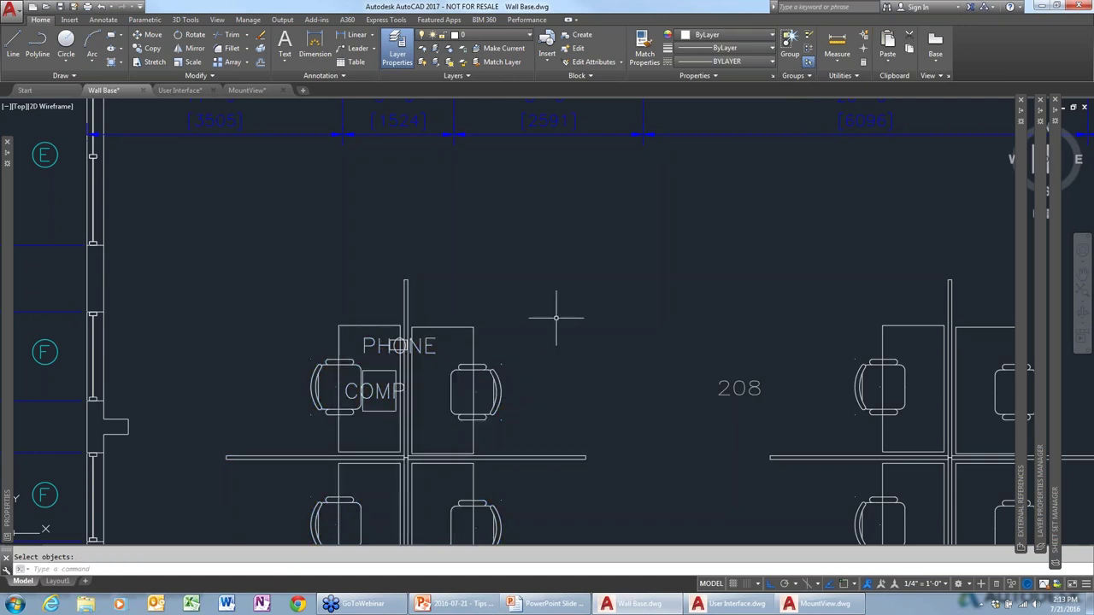
# Select the left workstation group, turn group selection off, and clear the selection
pyautogui.scroll(-3, 556, 318)
pyautogui.click(503, 342)
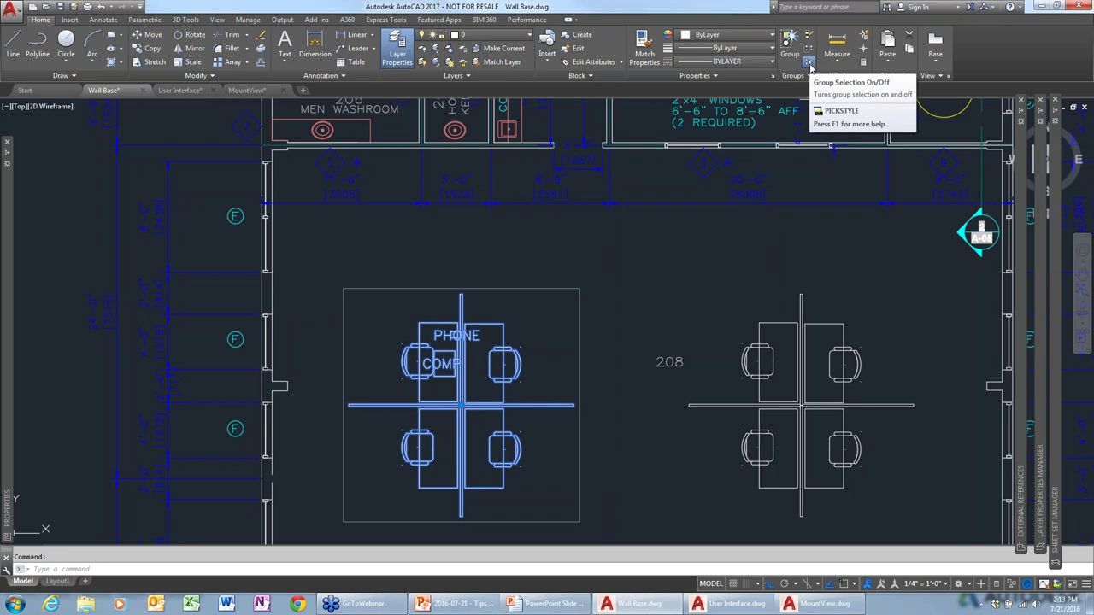
pyautogui.click(809, 65)
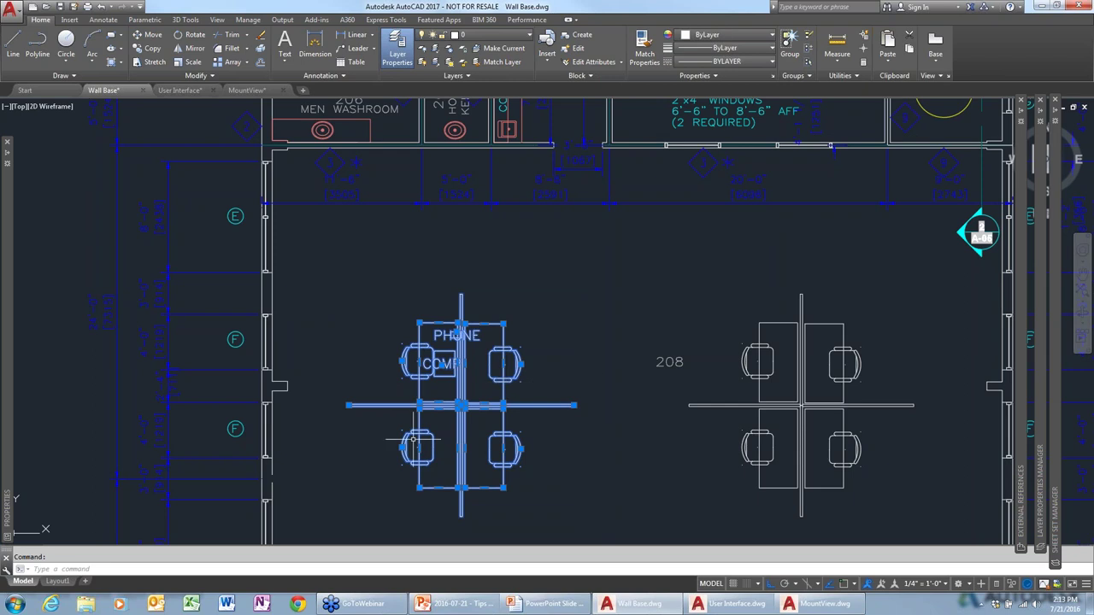
pyautogui.press('Escape')
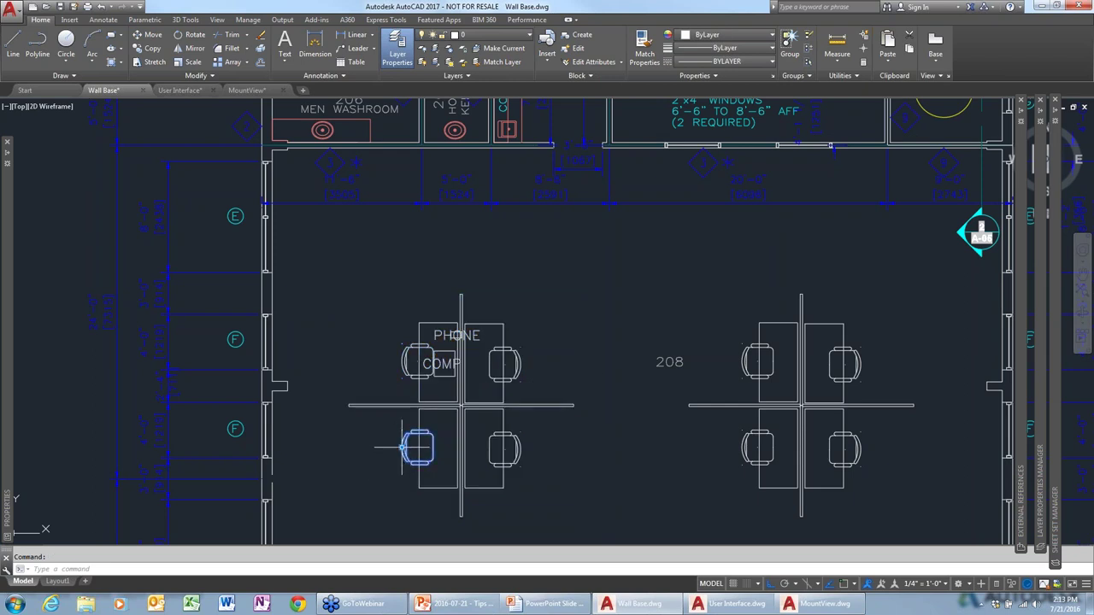
# Move the left workstation's lower-left chair slightly down and its lower-right chair slightly up, each by its grip
pyautogui.click(401, 446)
pyautogui.click(401, 446)
pyautogui.click(402, 465)
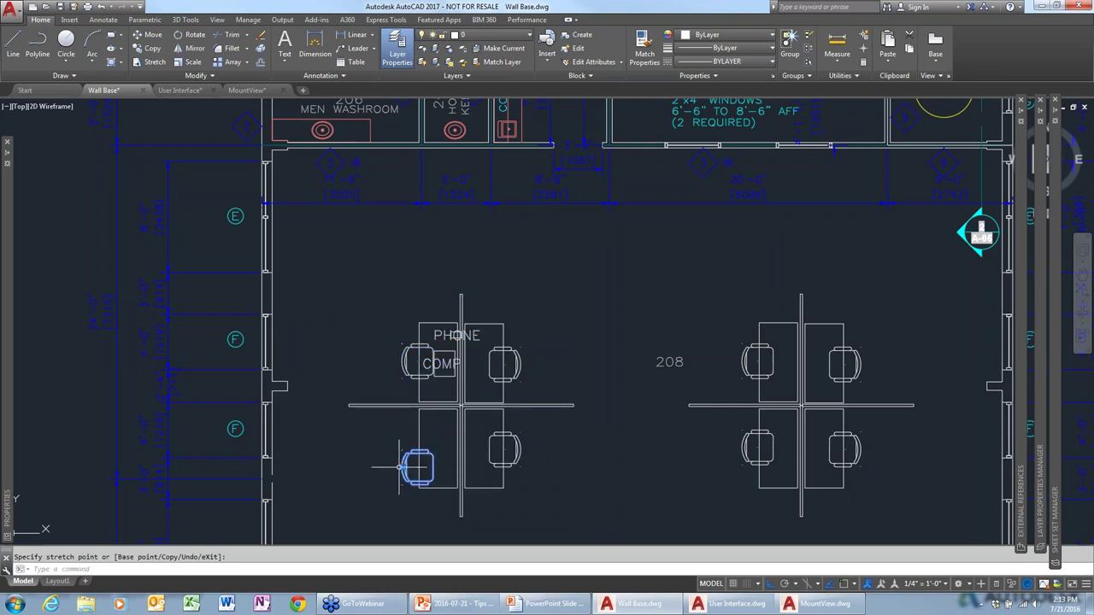
pyautogui.click(512, 440)
pyautogui.click(518, 450)
pyautogui.click(539, 435)
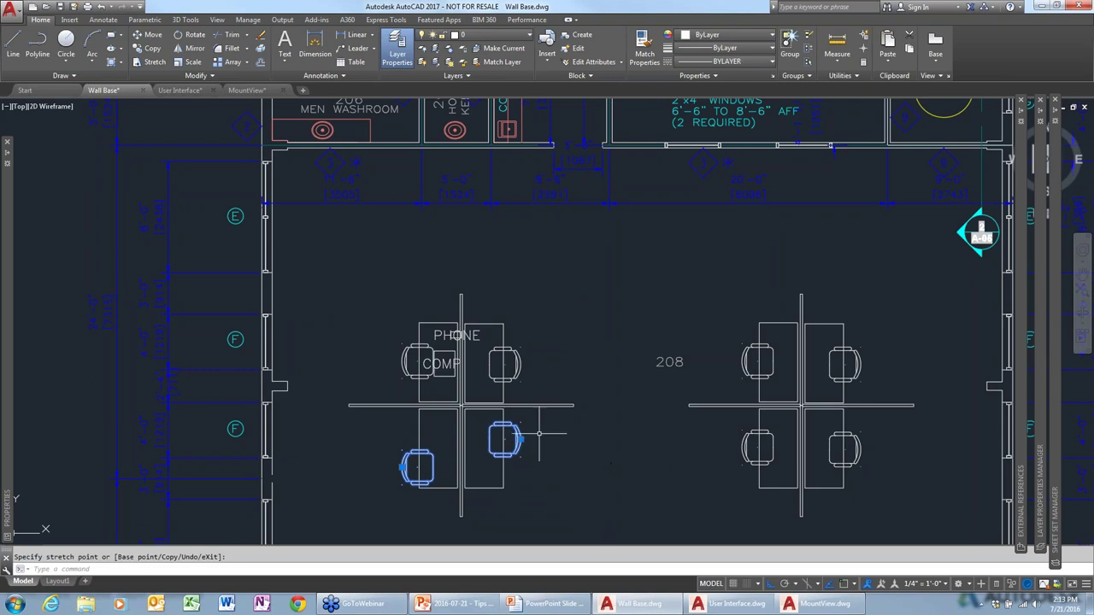
# Turn group selection back on, select the left workstation as a whole group, and pick it up by its centre grip
pyautogui.click(808, 63)
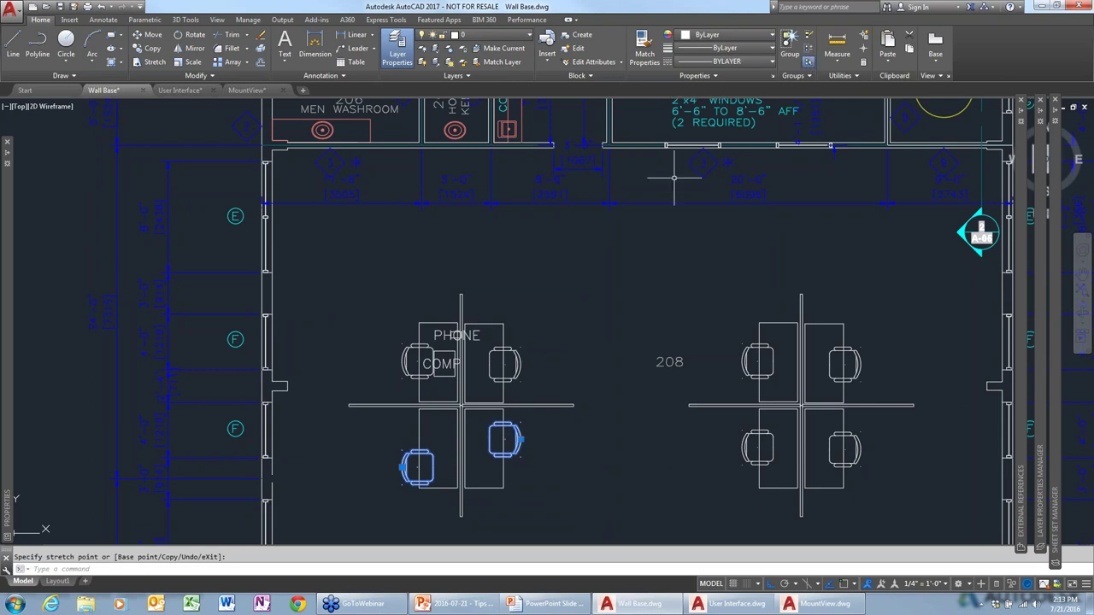
pyautogui.press('Escape')
pyautogui.click(489, 376)
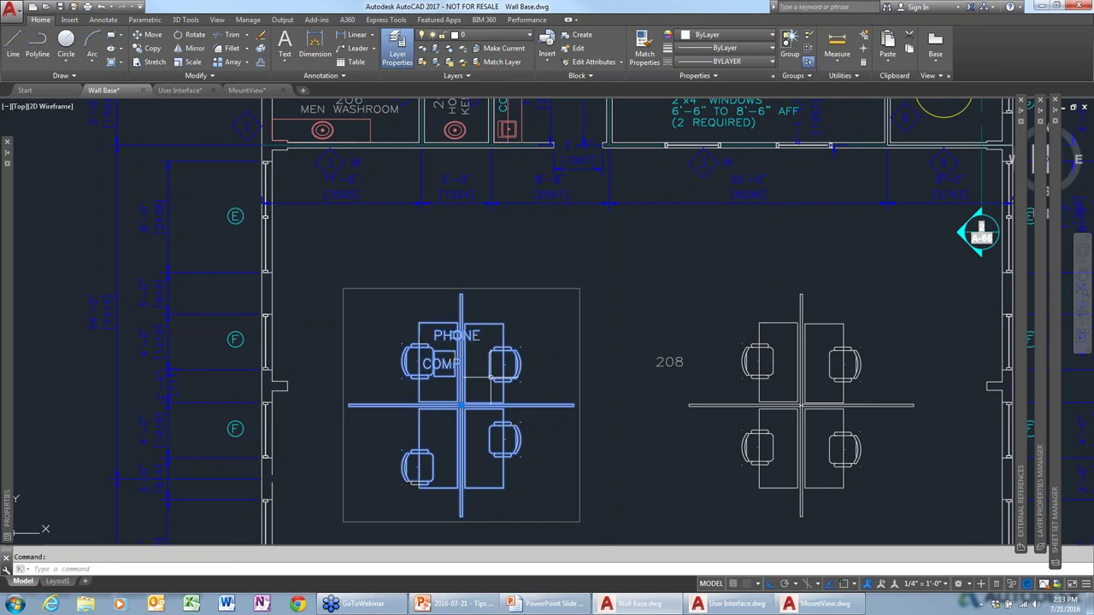
pyautogui.click(461, 405)
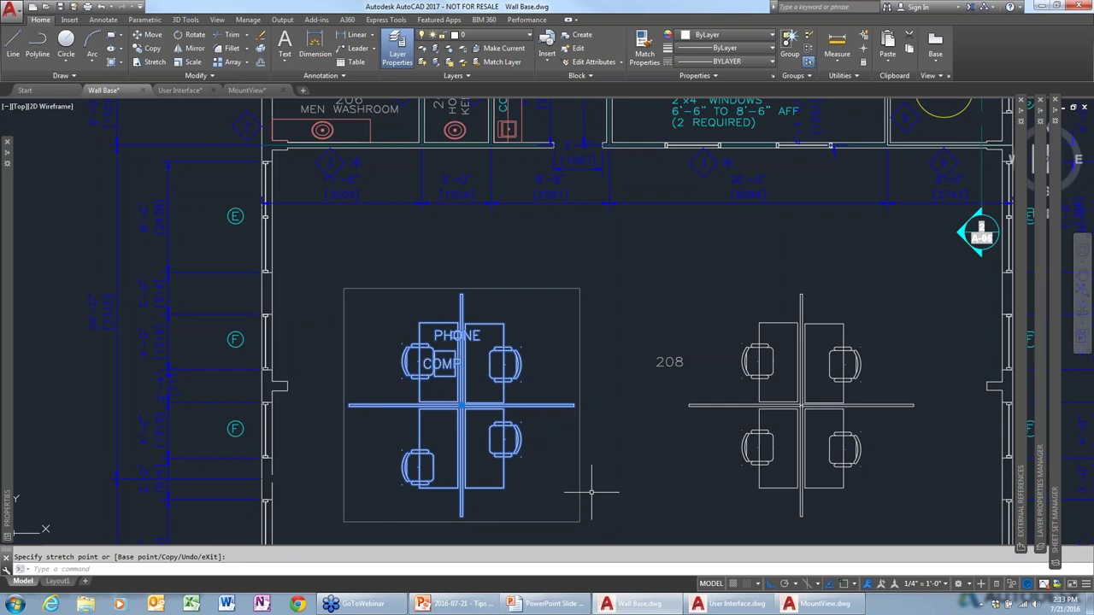
# Draw a horizontal line and a separate vertical line below its right end, in the empty area right of the floor plan
pyautogui.scroll(-1, 700, 416)
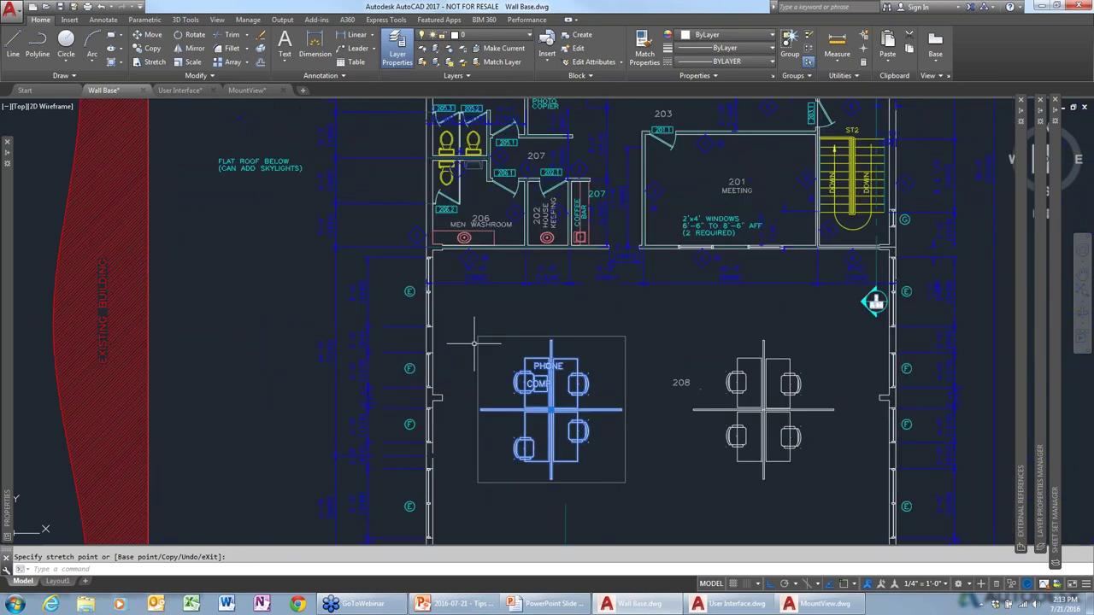
pyautogui.moveTo(447, 341); pyautogui.dragTo(293, 305, button='middle')
pyautogui.scroll(-3, 293, 305)
pyautogui.scroll(2, 726, 423)
pyautogui.press('Escape')
pyautogui.write('l')
pyautogui.press('Return')
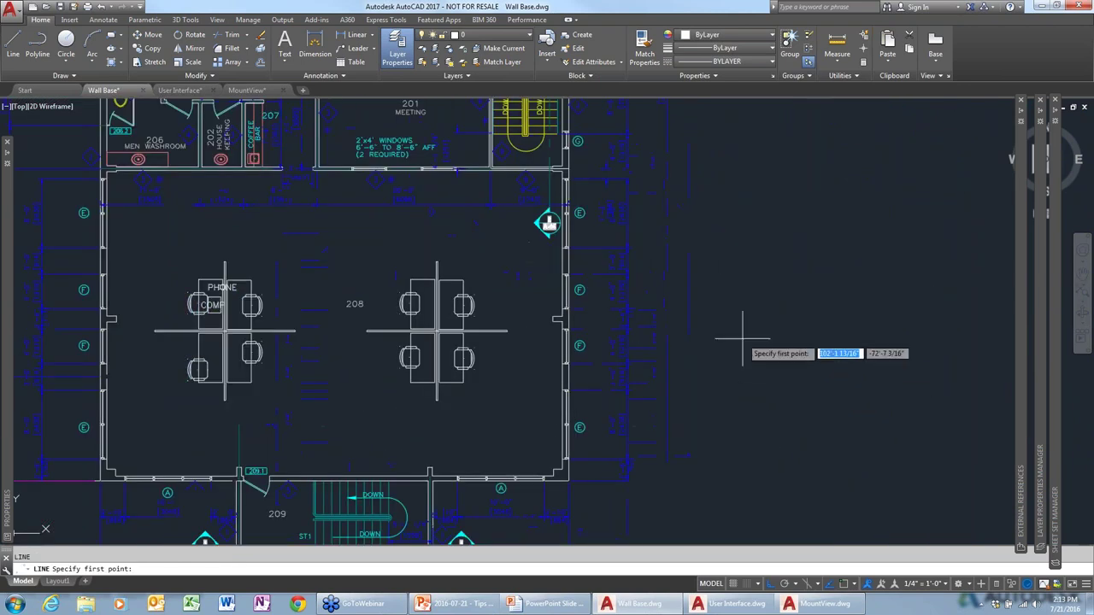
pyautogui.click(726, 323)
pyautogui.click(827, 364)
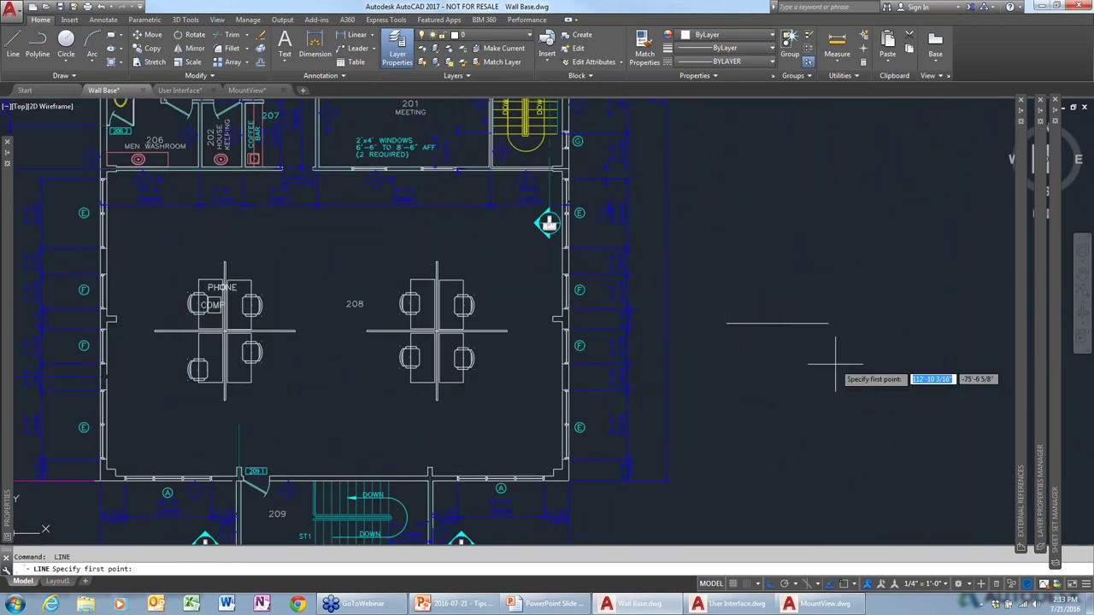
pyautogui.press('Return')
# Draw a second horizontal line above the first pair and a separate vertical line to the right of that pair
pyautogui.click(774, 282)
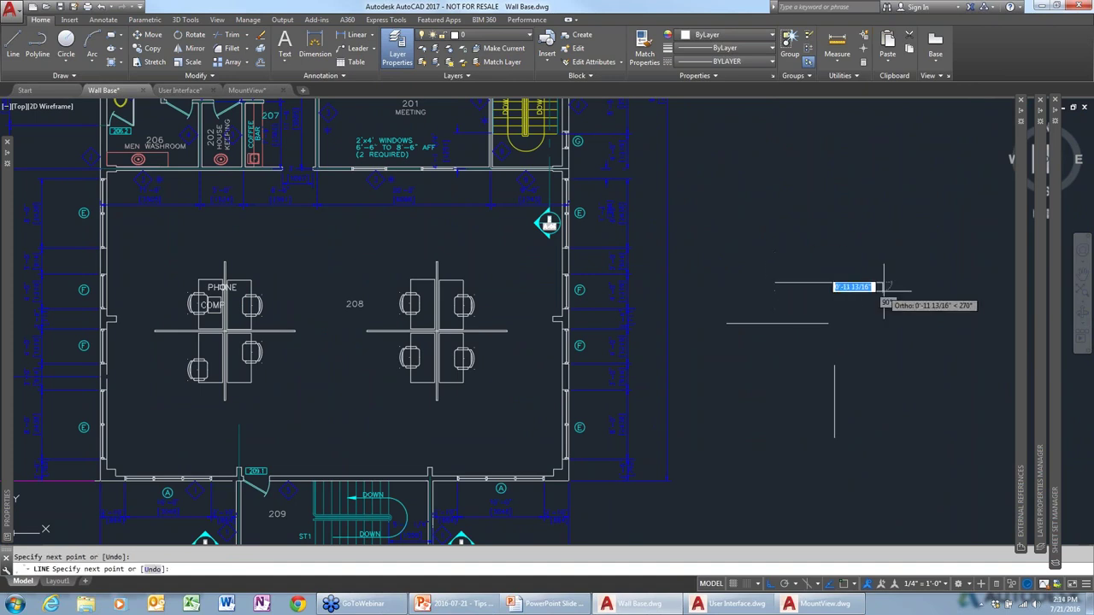
pyautogui.click(881, 282)
pyautogui.press('Return')
pyautogui.press('Return')
pyautogui.click(916, 328)
pyautogui.press('Escape')
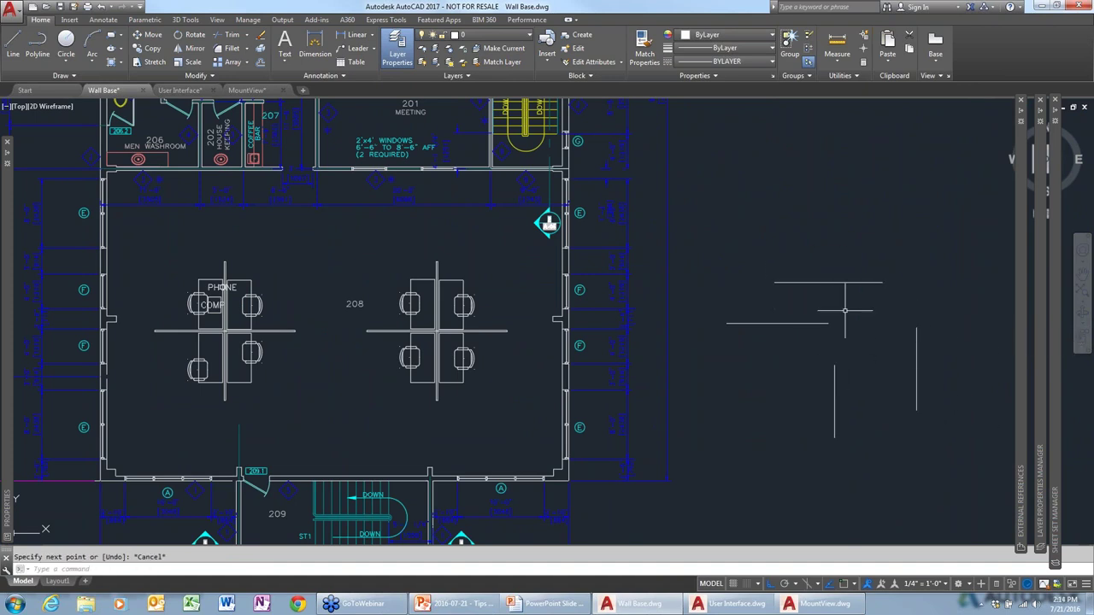
pyautogui.scroll(4, 823, 309)
pyautogui.middleClick(630, 362)
pyautogui.middleClick(630, 362)
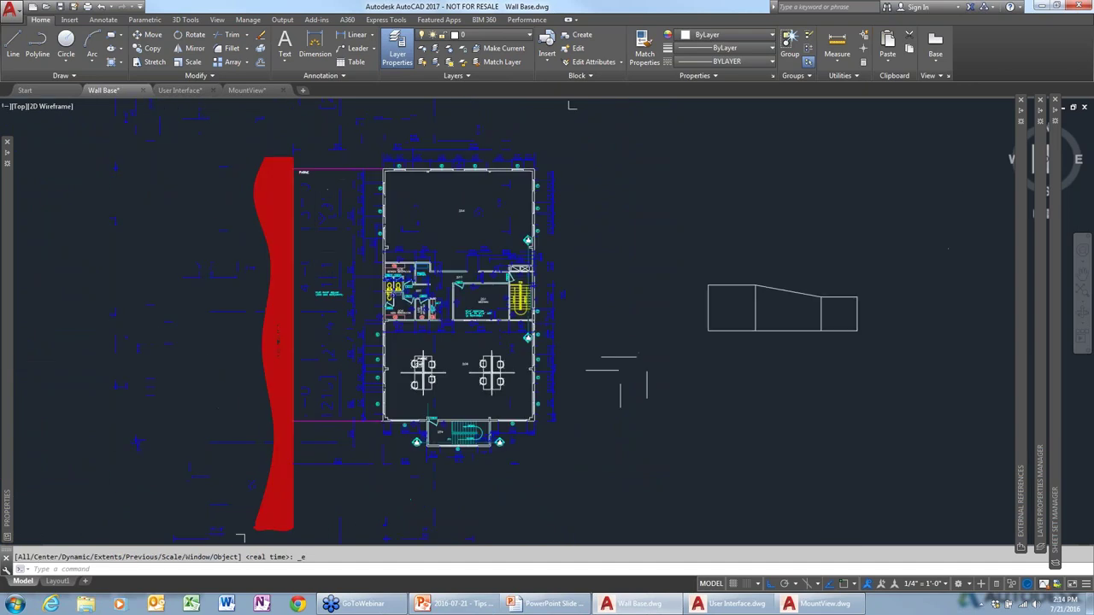
pyautogui.scroll(5, 671, 397)
pyautogui.scroll(2, 566, 214)
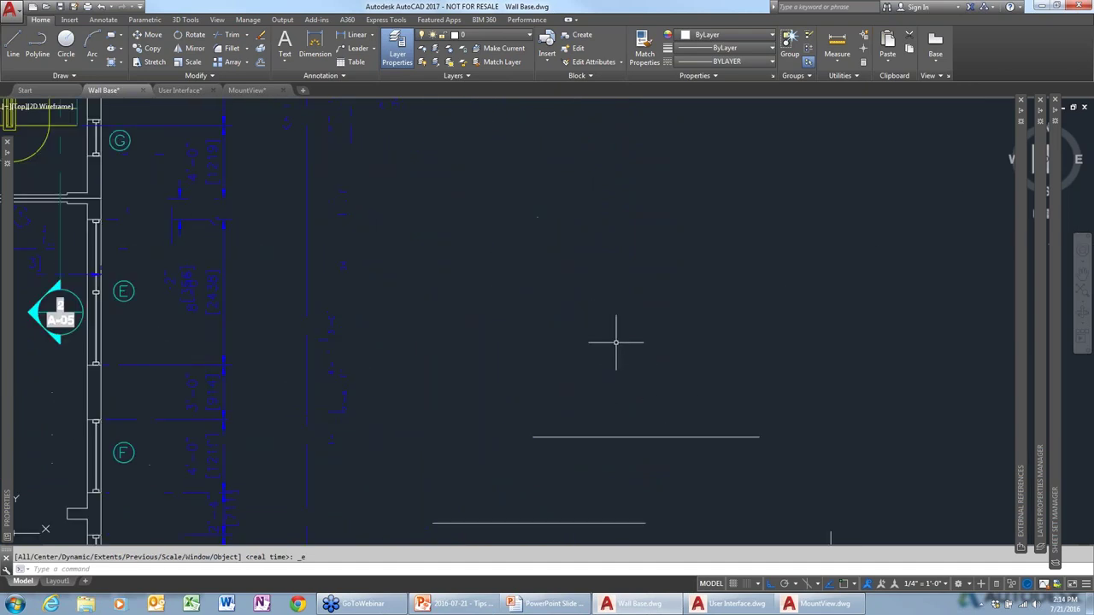
pyautogui.scroll(-4, 618, 342)
pyautogui.scroll(-3, 613, 338)
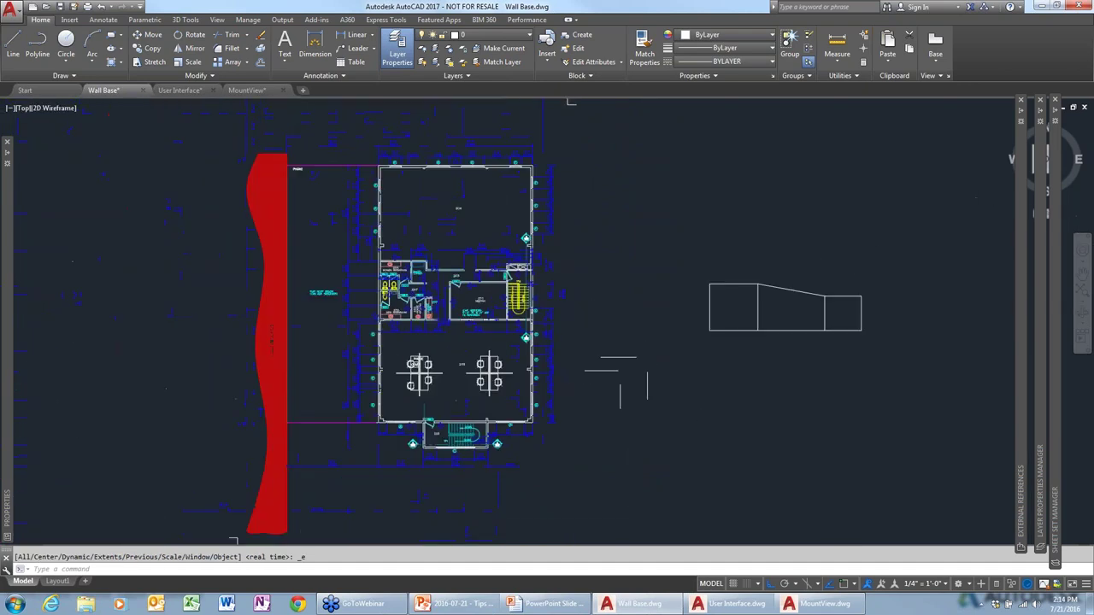
# Fillet the lower horizontal line and the left vertical line with a radius of 24
pyautogui.write('z')
pyautogui.press('Return')
pyautogui.click(582, 395)
pyautogui.click(698, 329)
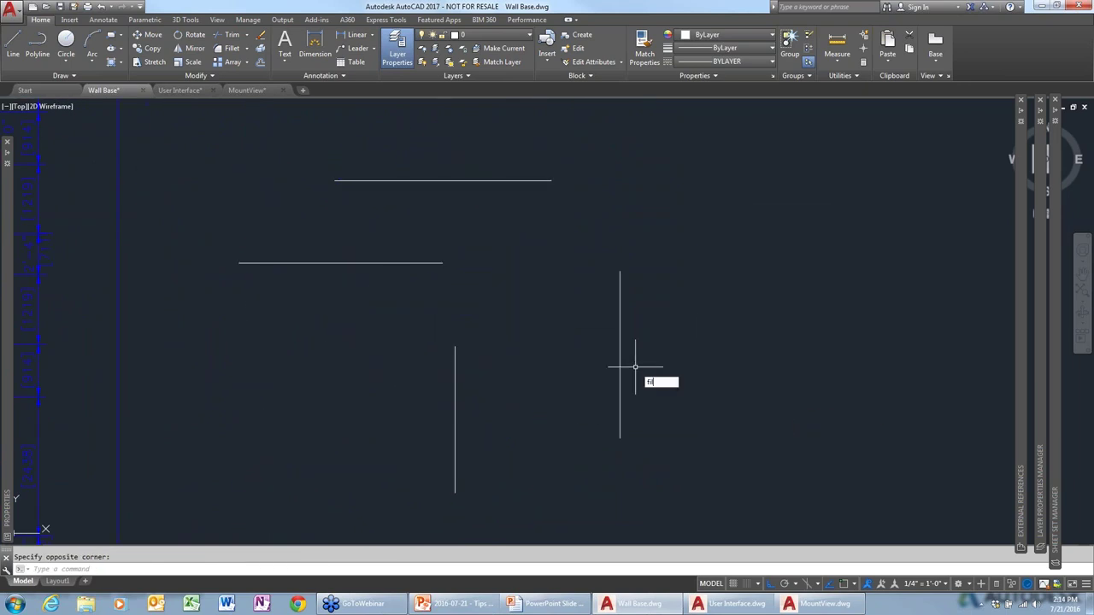
pyautogui.press('Return')
pyautogui.press('Return')
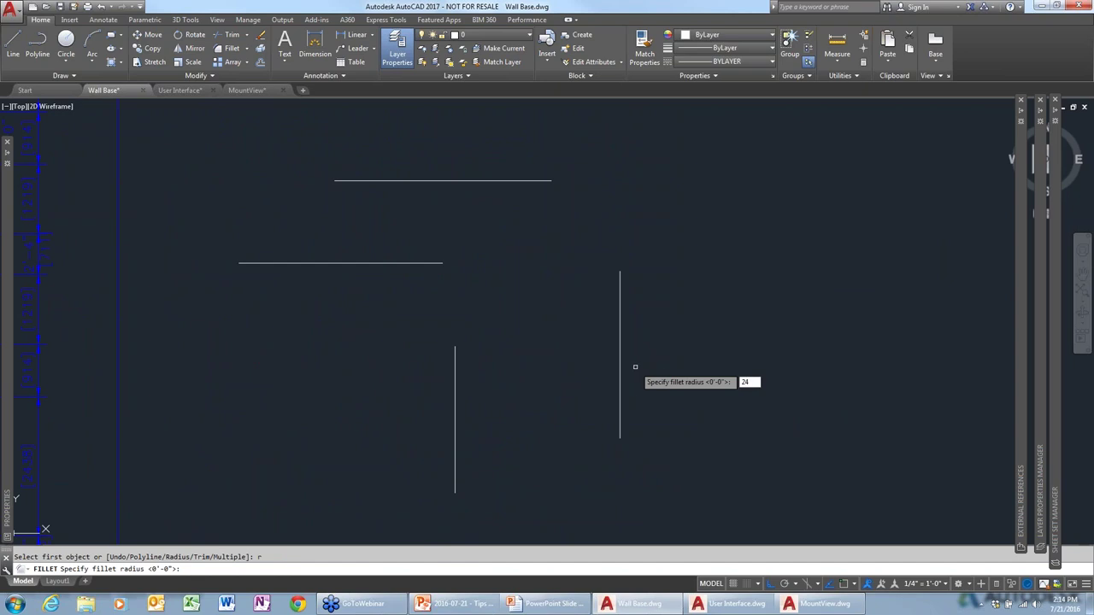
pyautogui.press('Return')
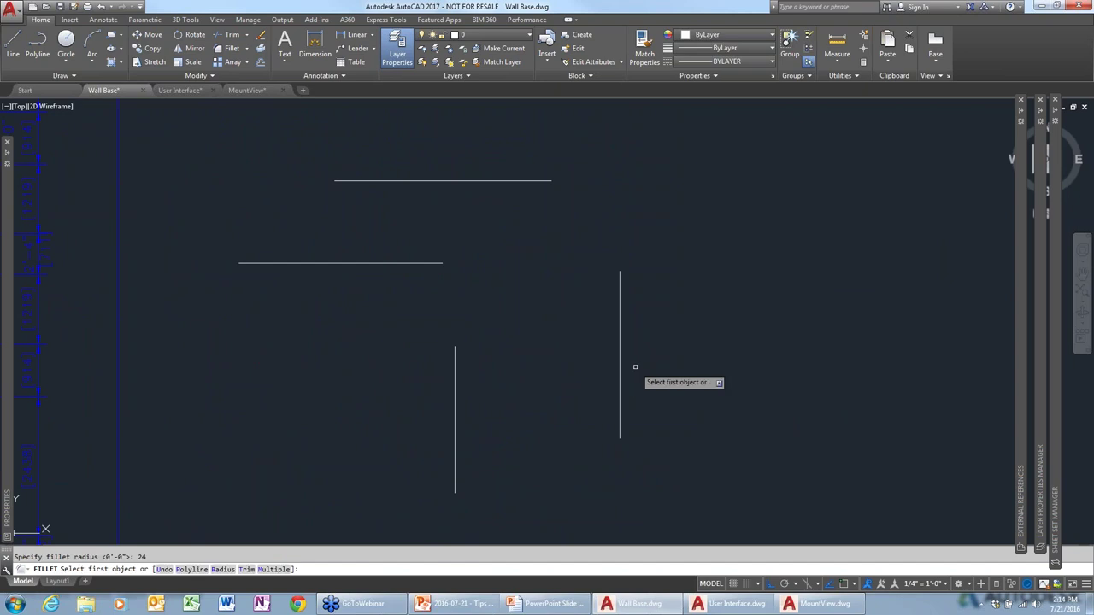
pyautogui.click(431, 262)
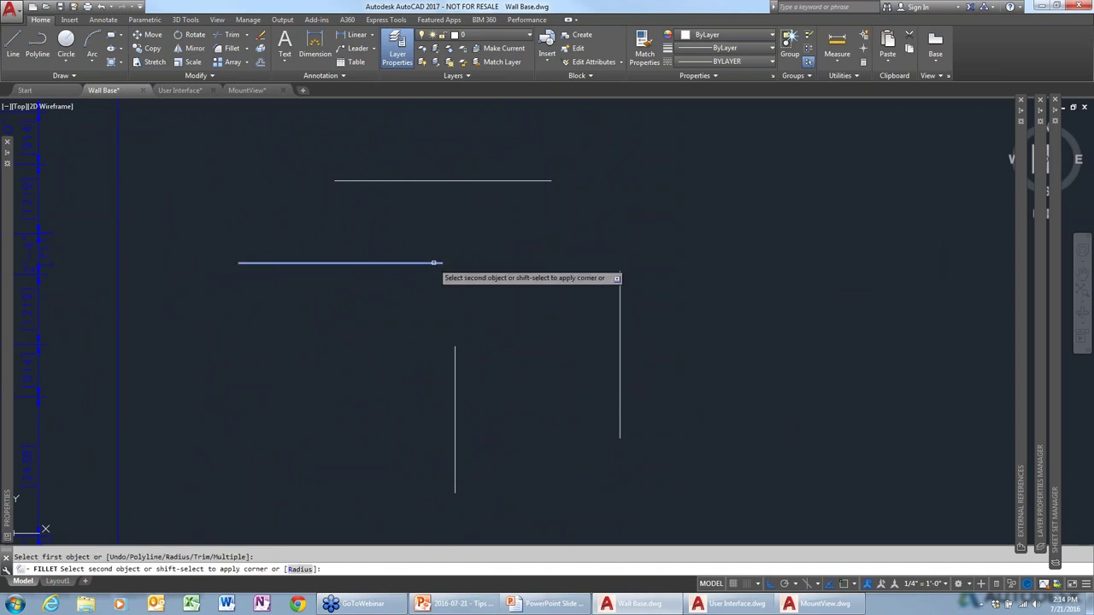
pyautogui.click(454, 351)
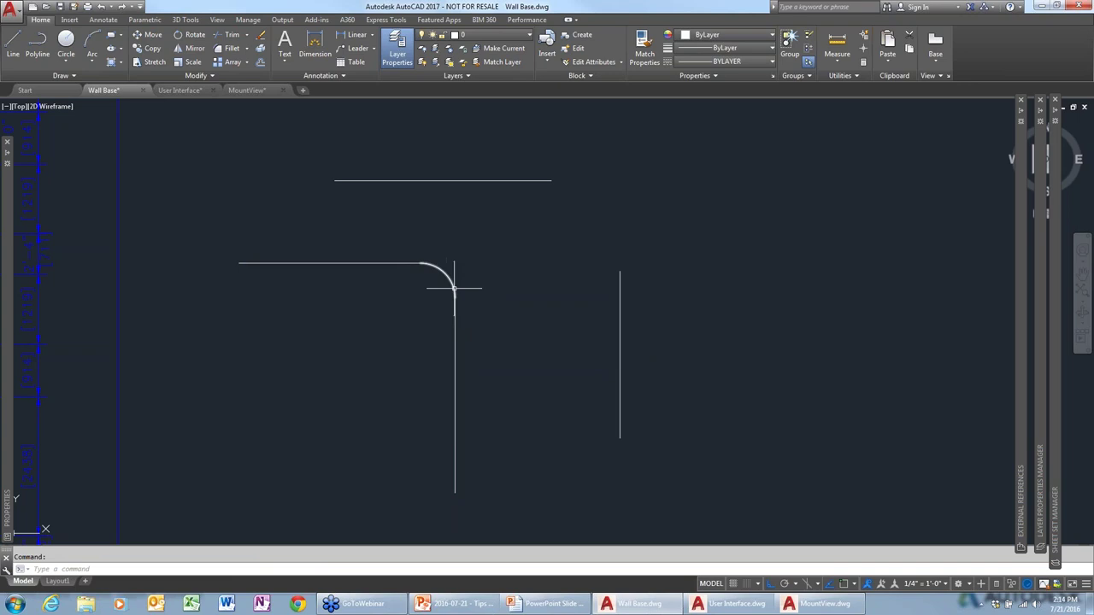
# Join the upper horizontal and right vertical lines in a sharp corner using Fillet's corner override, and undo both fillets
pyautogui.press('Return')
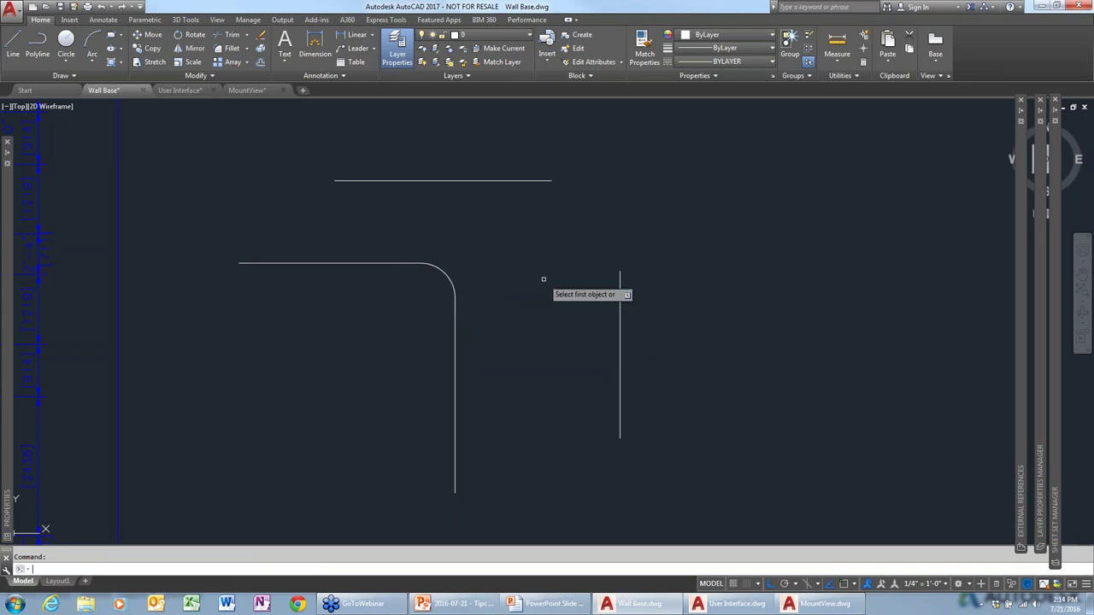
pyautogui.click(552, 182)
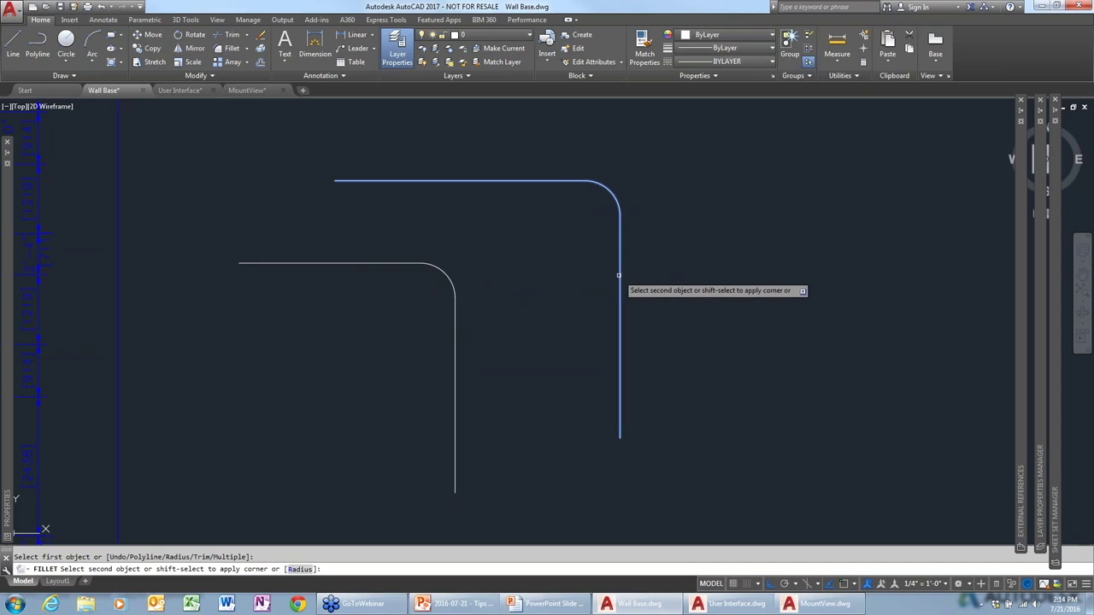
pyautogui.press('shift')
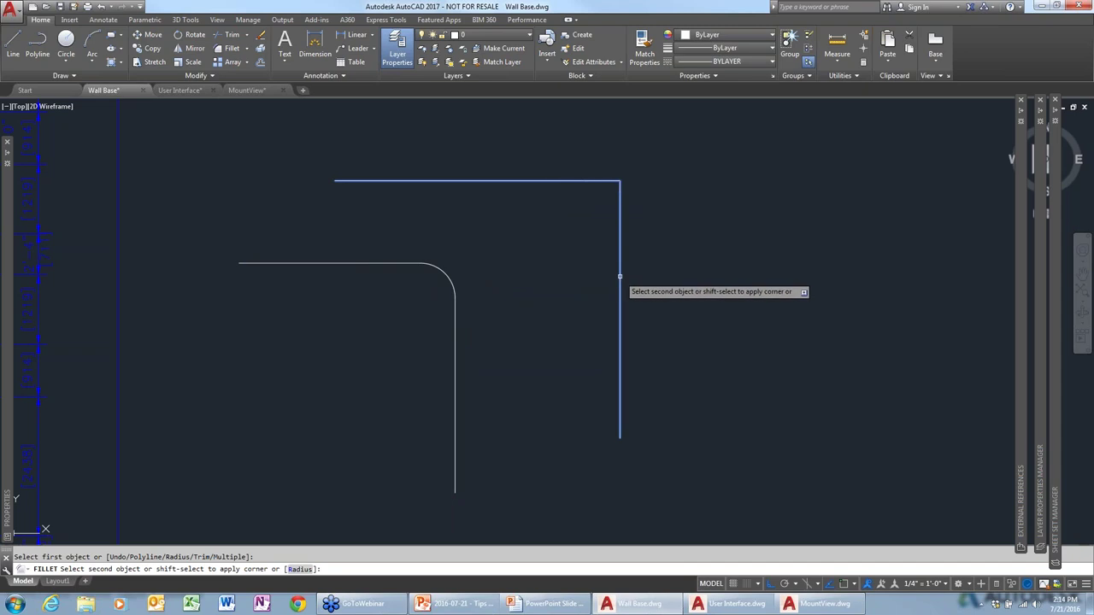
pyautogui.press('shift')
pyautogui.press('shift')
pyautogui.keyDown('shift'); pyautogui.click(620, 276); pyautogui.keyUp('shift')
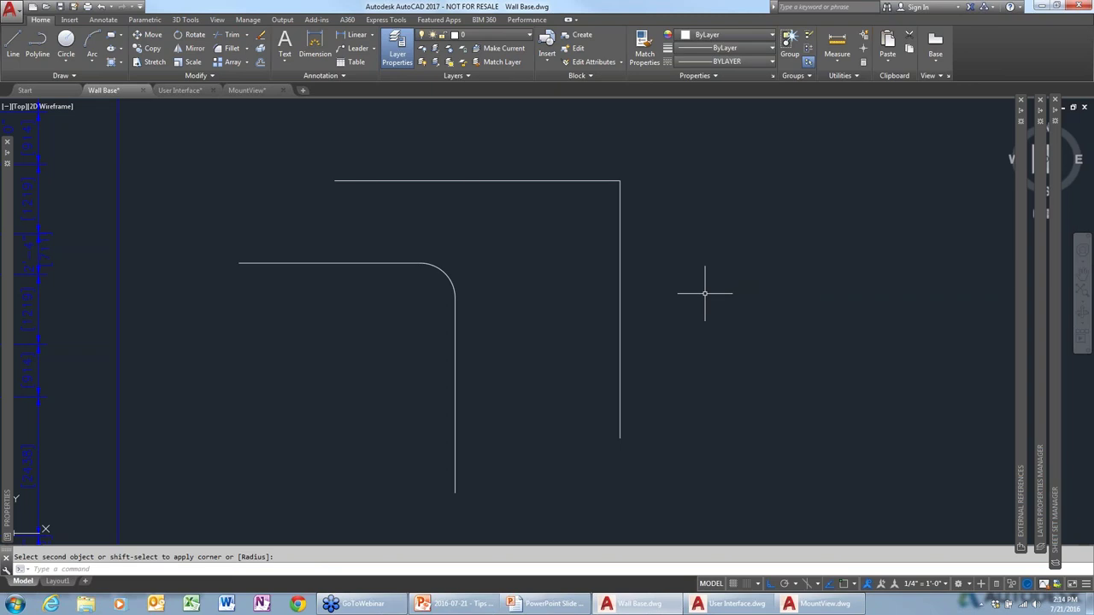
pyautogui.hotkey('ctrl', 'z')
pyautogui.hotkey('ctrl', 'z')
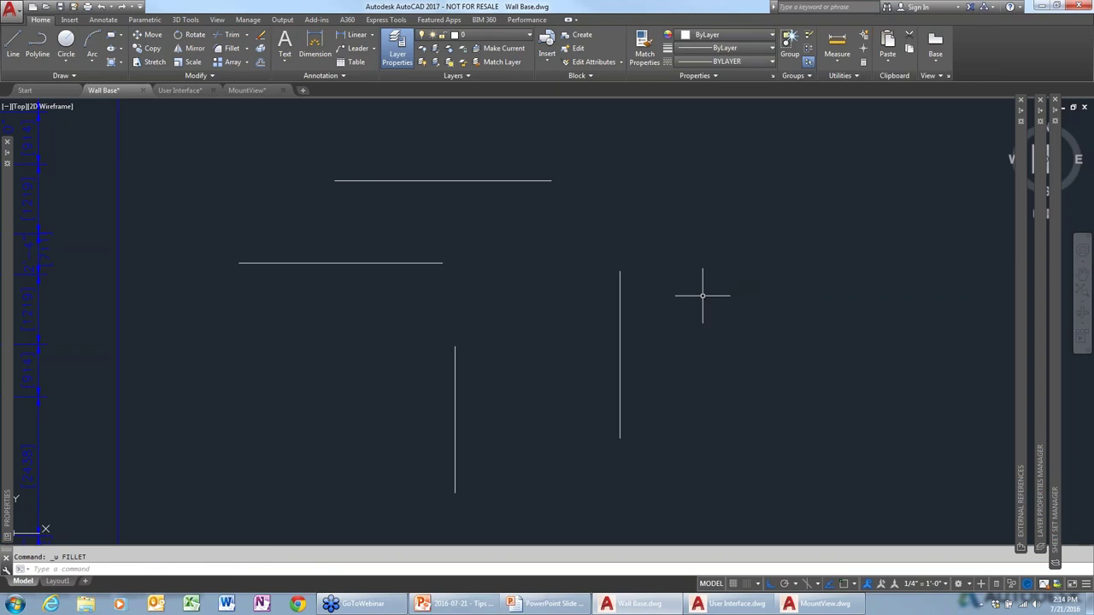
# Chamfer the lower horizontal line and the left vertical line, accepting 2'-0" for both chamfer distances
pyautogui.write('CHAN')
pyautogui.press('BackSpace')
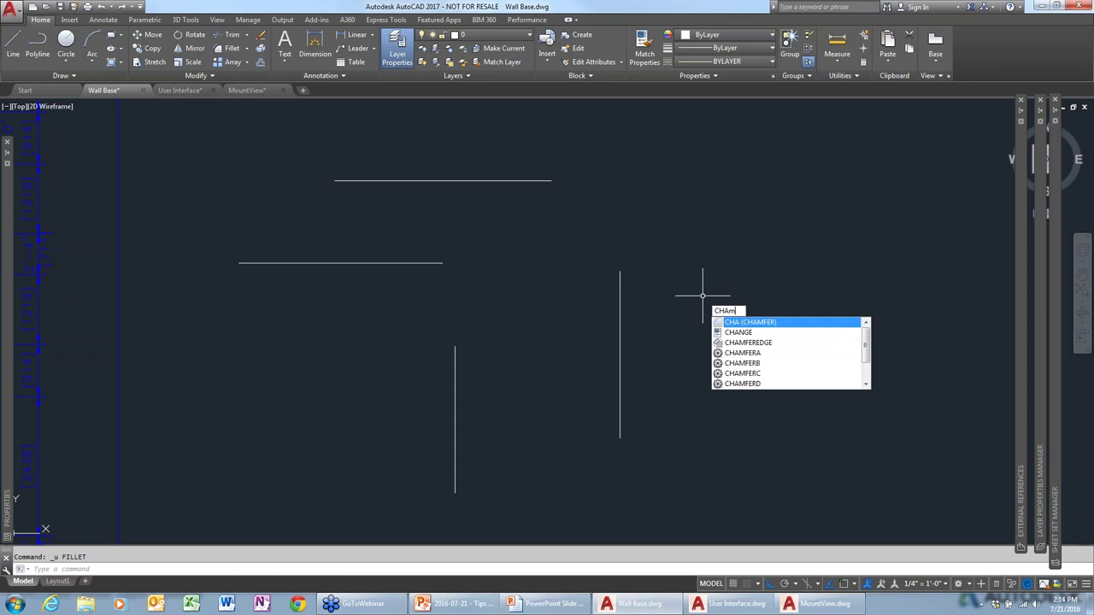
pyautogui.write('M')
pyautogui.press('Return')
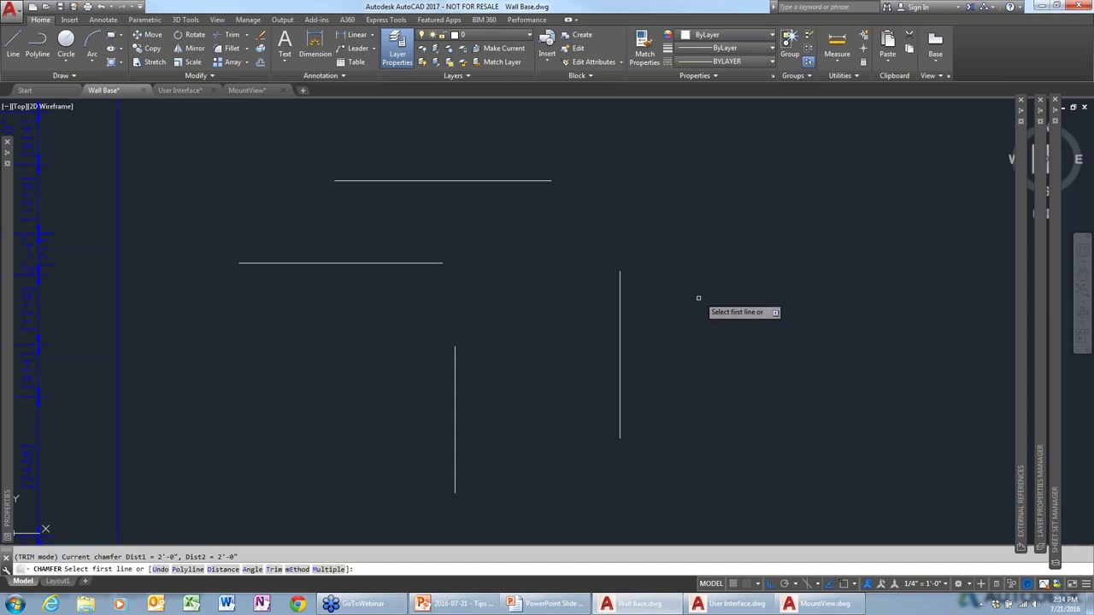
pyautogui.write('d')
pyautogui.press('Return')
pyautogui.press('Return')
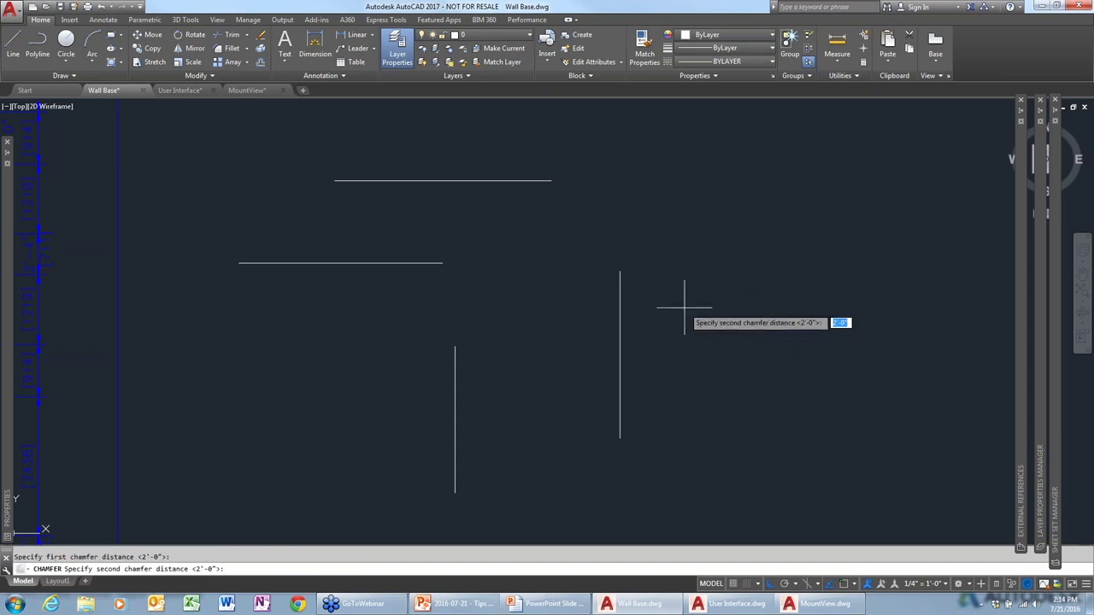
pyautogui.press('Return')
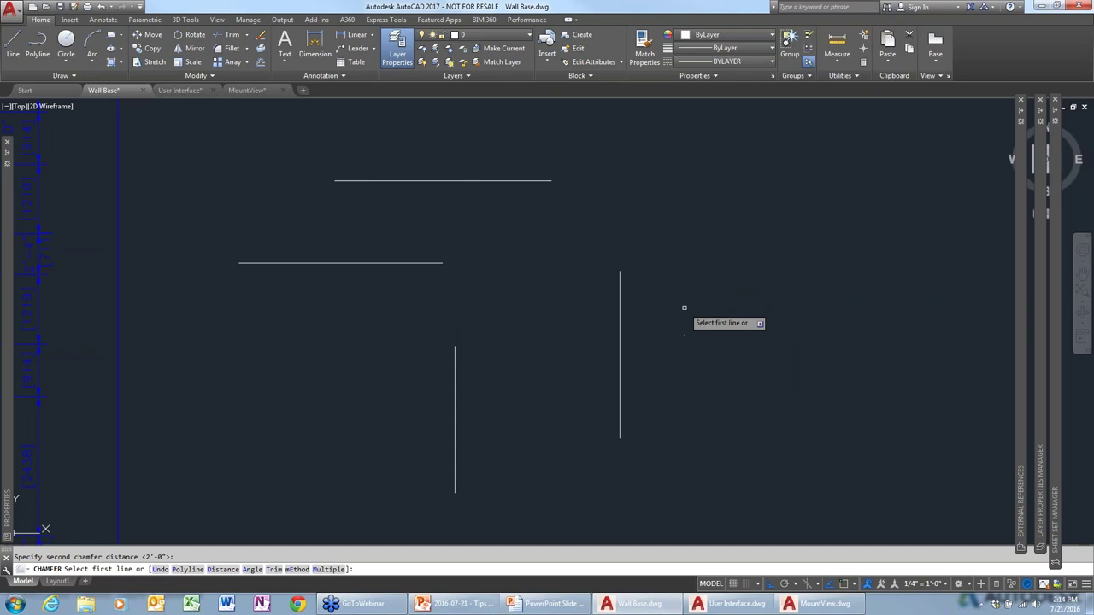
pyautogui.click(439, 263)
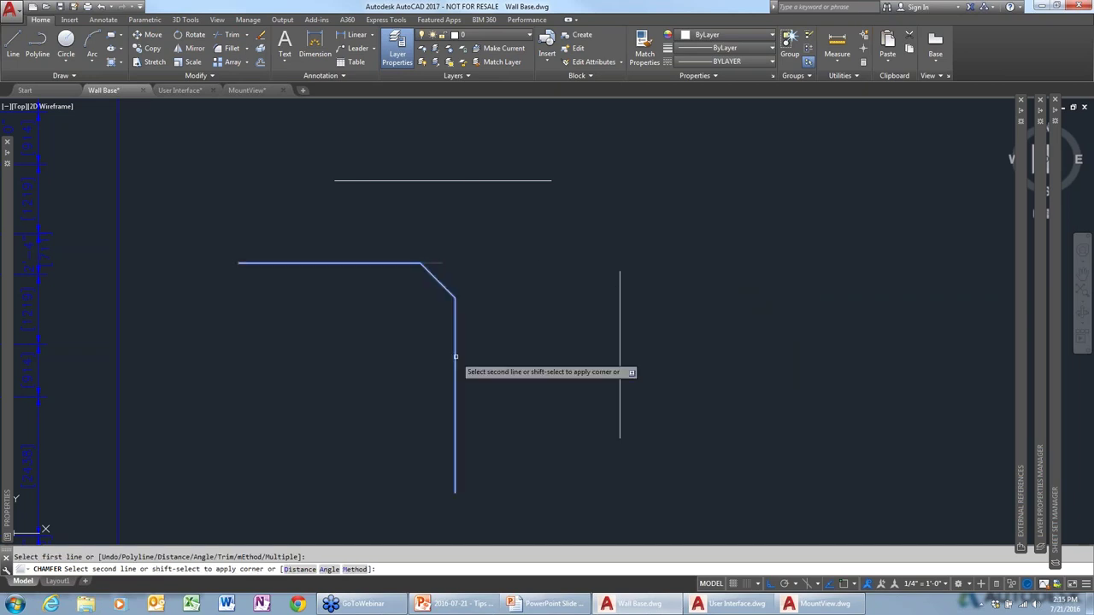
pyautogui.click(456, 352)
# Join the upper horizontal and right vertical lines in a sharp corner using Chamfer's corner override
pyautogui.press('Return')
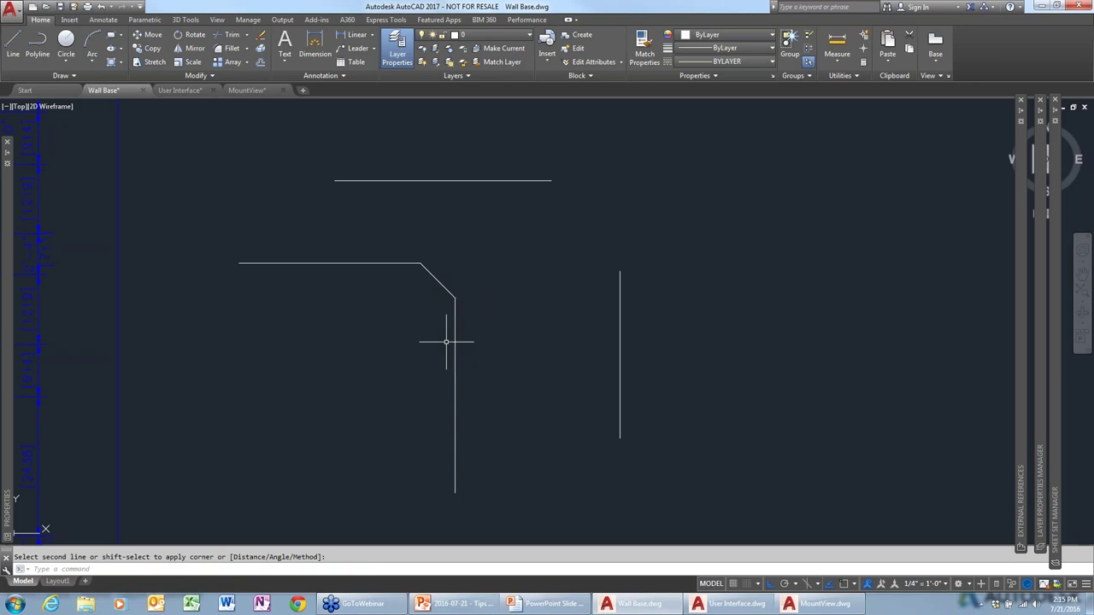
pyautogui.click(541, 181)
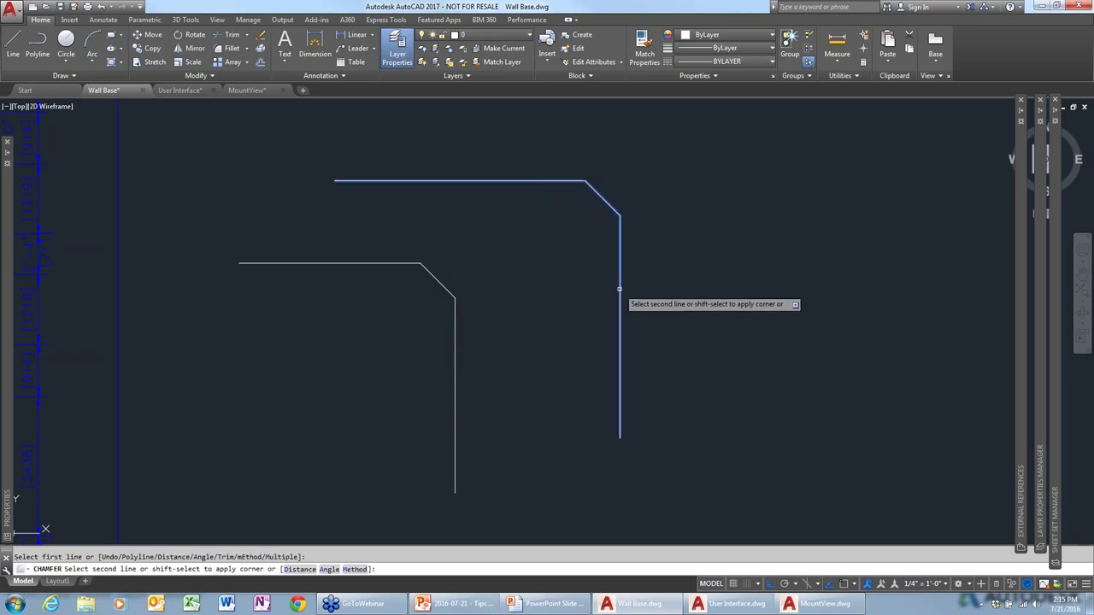
pyautogui.press('shift')
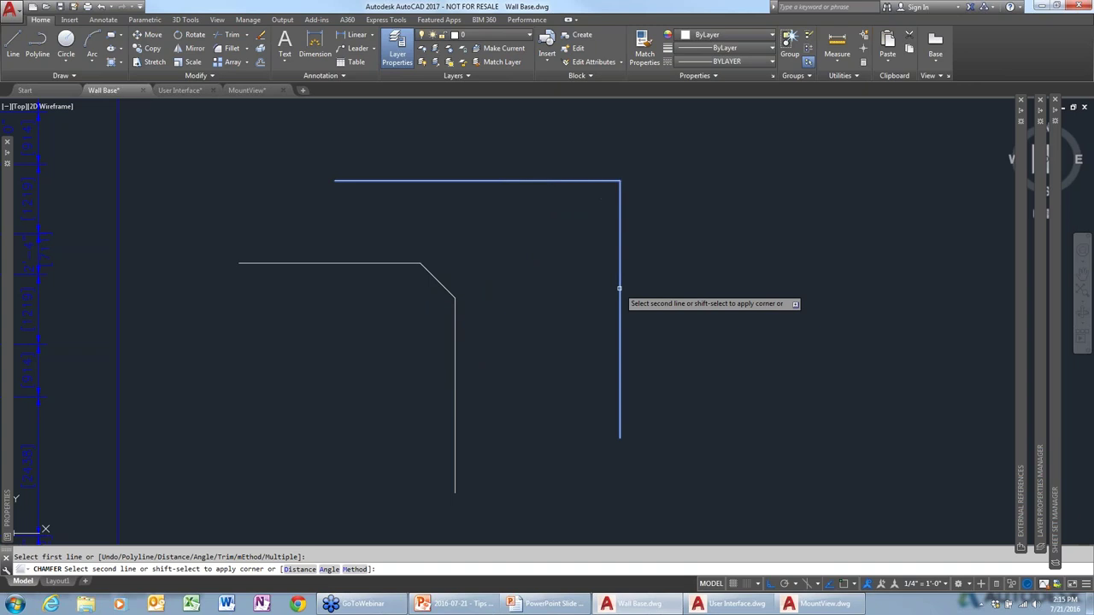
pyautogui.keyDown('shift'); pyautogui.click(618, 289); pyautogui.keyUp('shift')
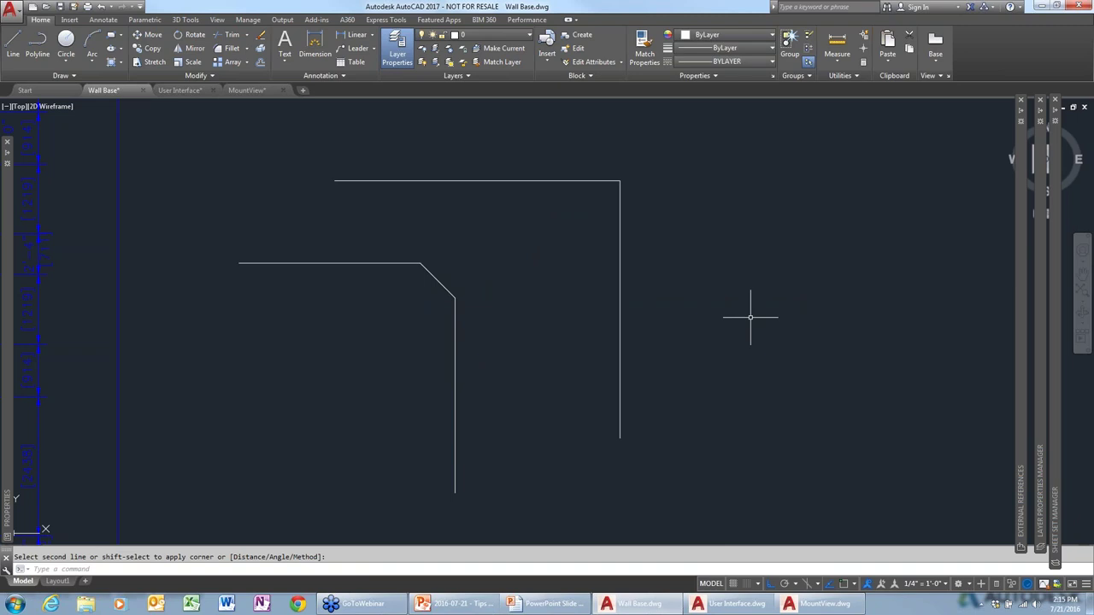
# Open Layout1 of Wall Base, show the Express Tools, and switch to the MountView drawing at the A2 sheet's title block
pyautogui.scroll(-4, 750, 317)
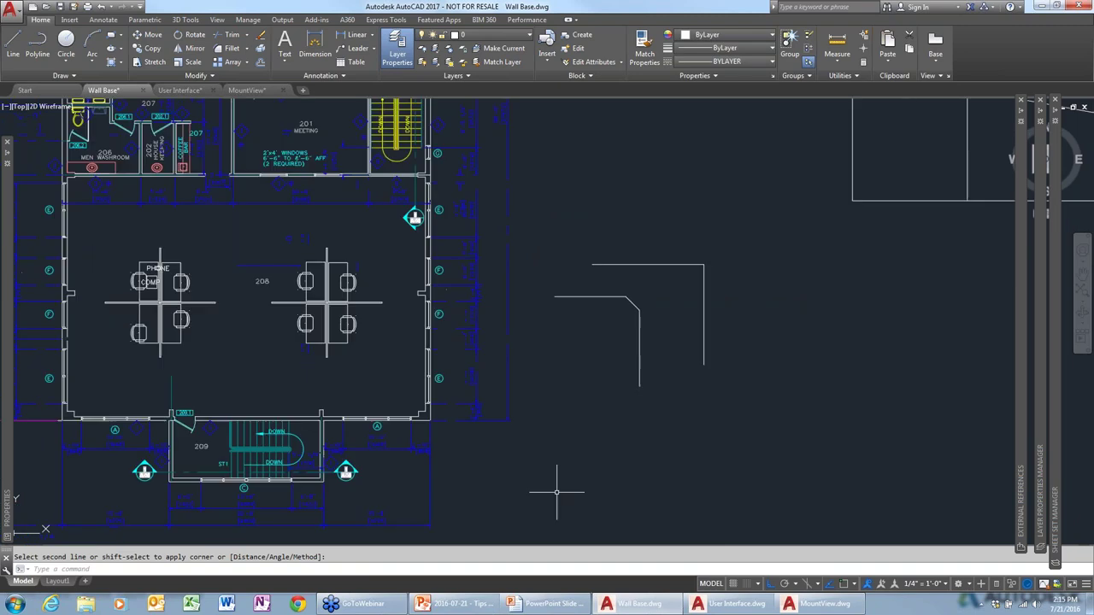
pyautogui.click(57, 581)
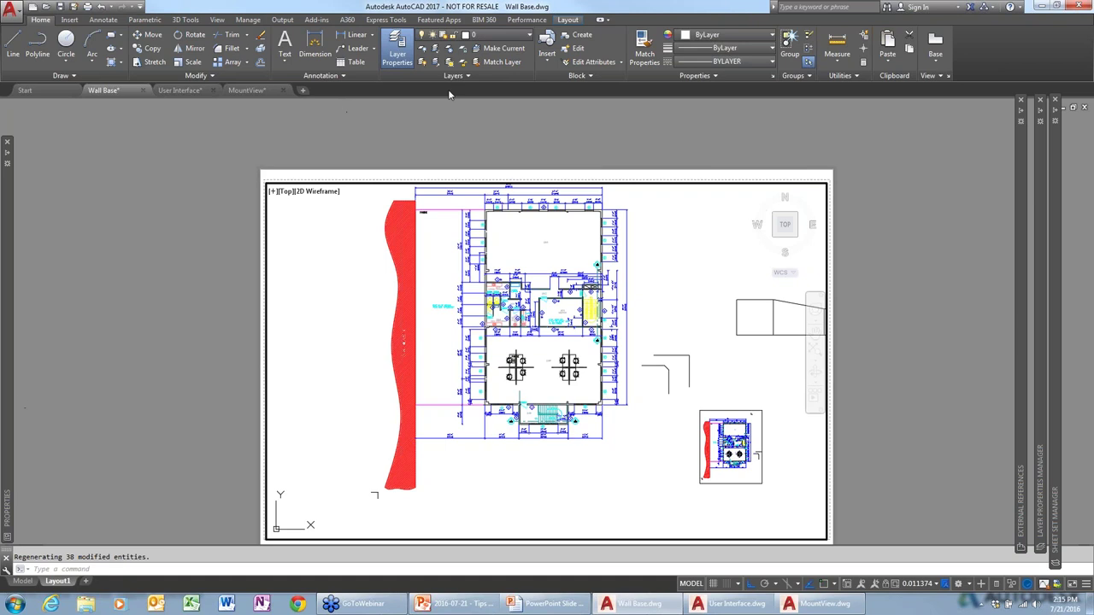
pyautogui.click(385, 20)
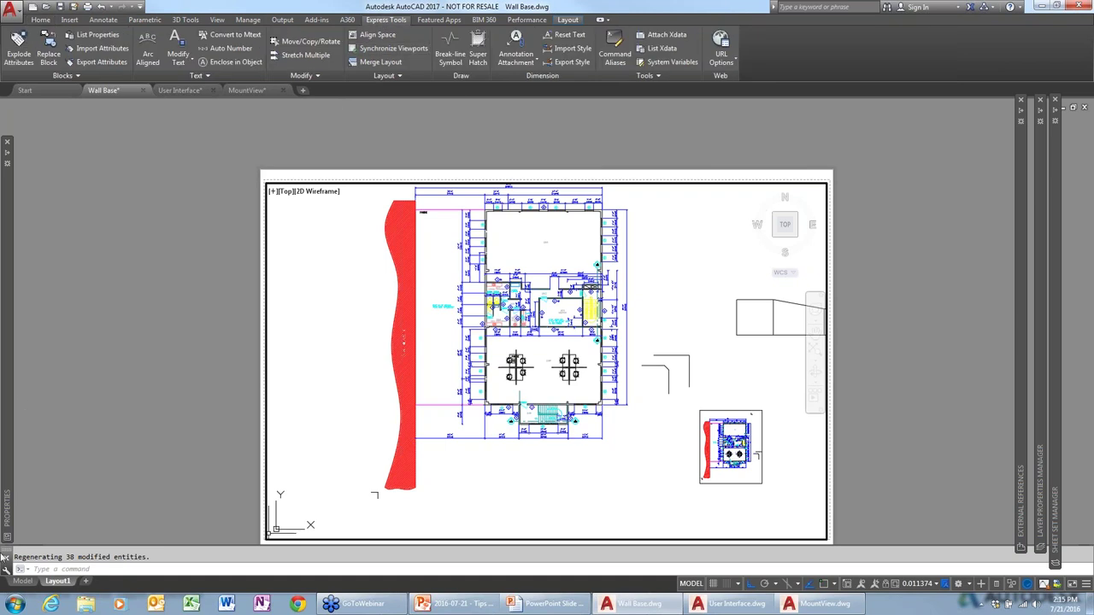
pyautogui.click(254, 93)
pyautogui.scroll(-6, 512, 256)
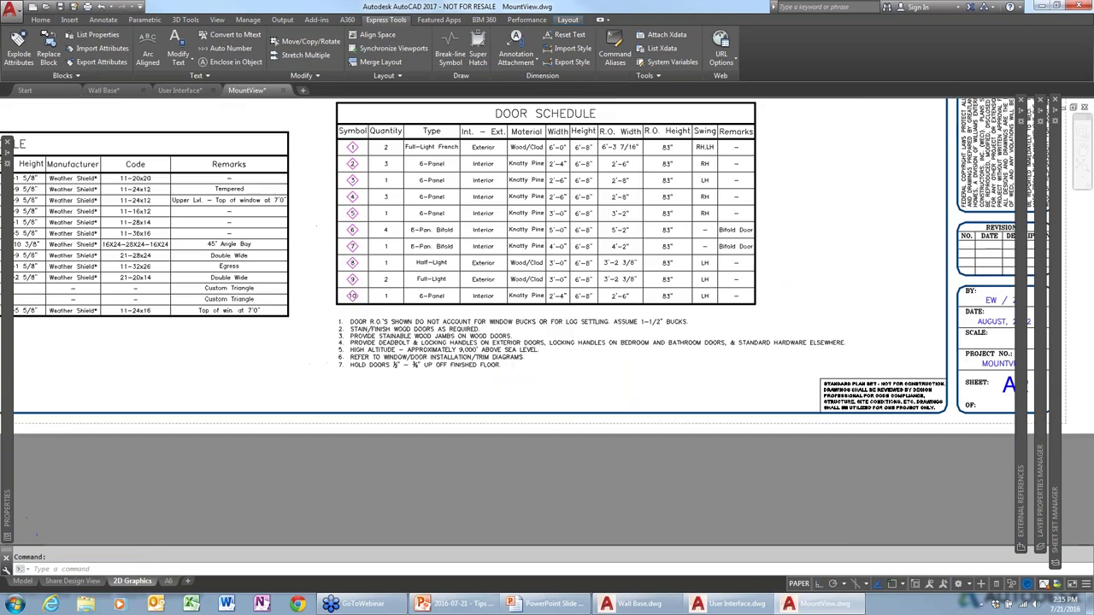
pyautogui.scroll(4, 827, 315)
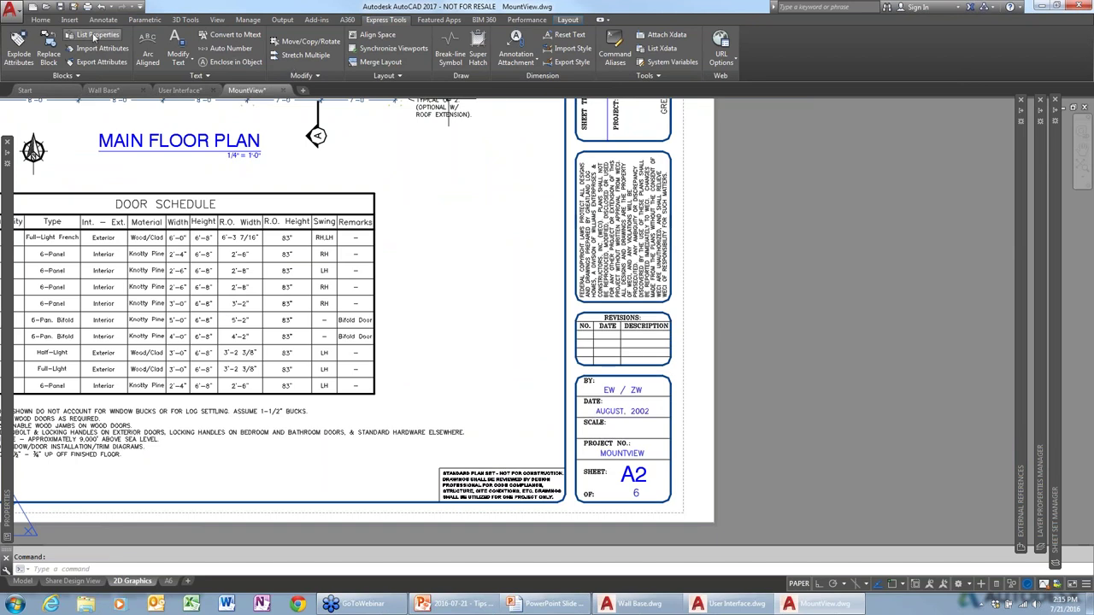
# Try to start the Explode Attributes (Burst) express tool in the MountView drawing
pyautogui.click(28, 53)
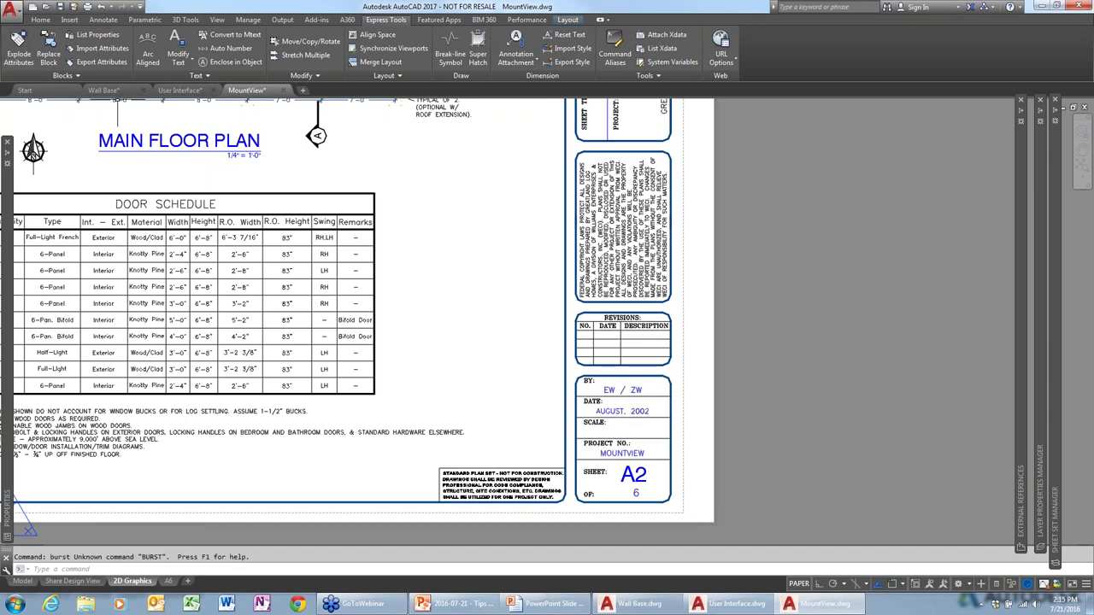
pyautogui.press('Escape')
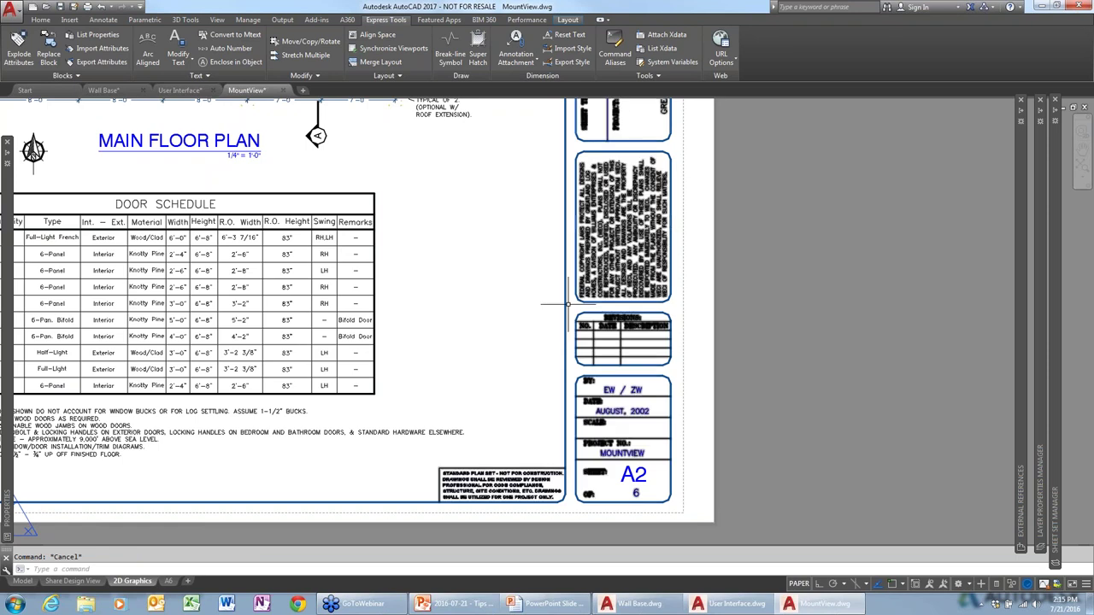
pyautogui.click(287, 221)
pyautogui.press('Escape')
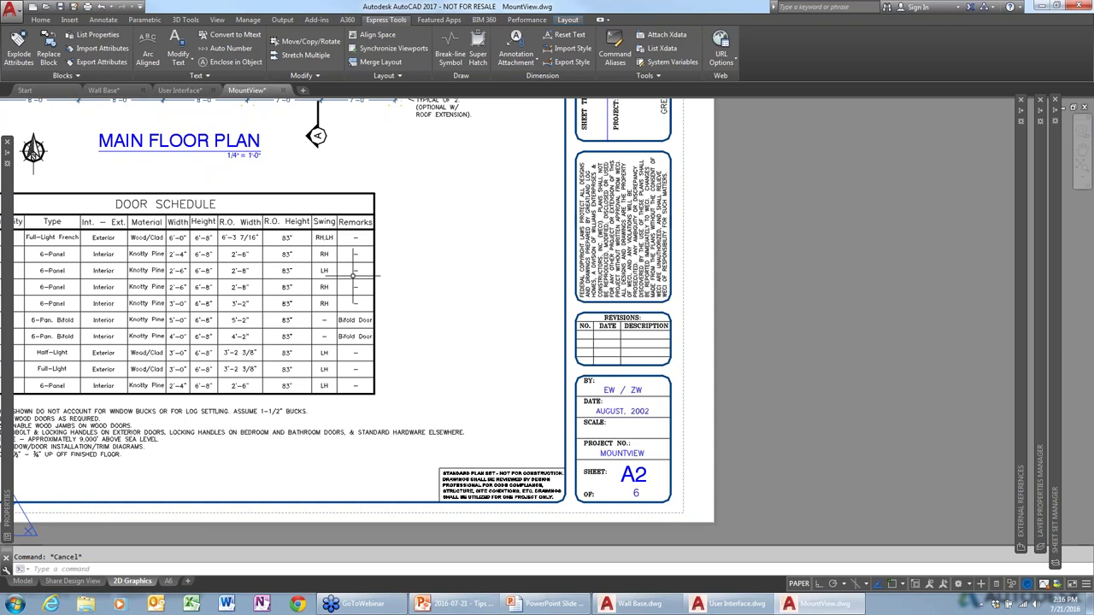
# Return to the Wall Base drawing's model space and delete the fillet and chamfer corner lines beside the floor plan
pyautogui.click(104, 90)
pyautogui.doubleClick(291, 256)
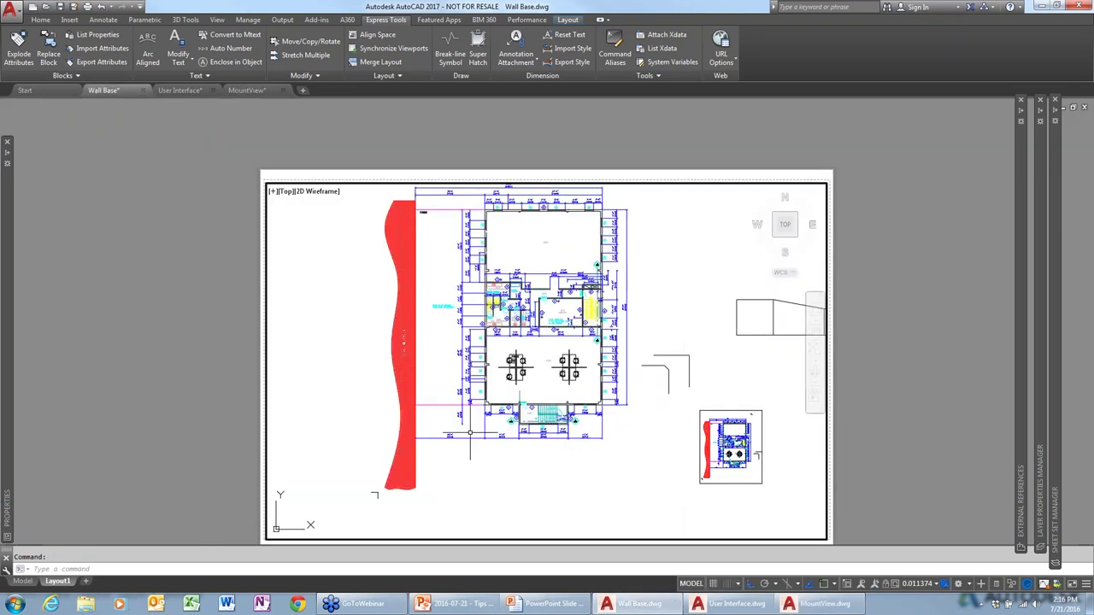
pyautogui.click(22, 582)
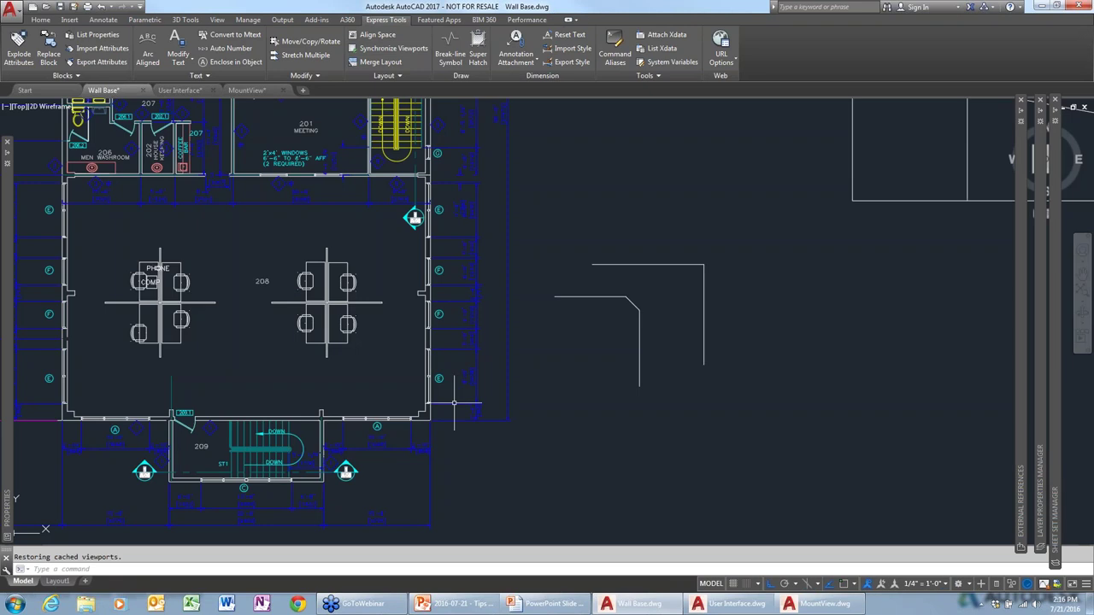
pyautogui.scroll(-2, 452, 410)
pyautogui.click(639, 410)
pyautogui.click(556, 293)
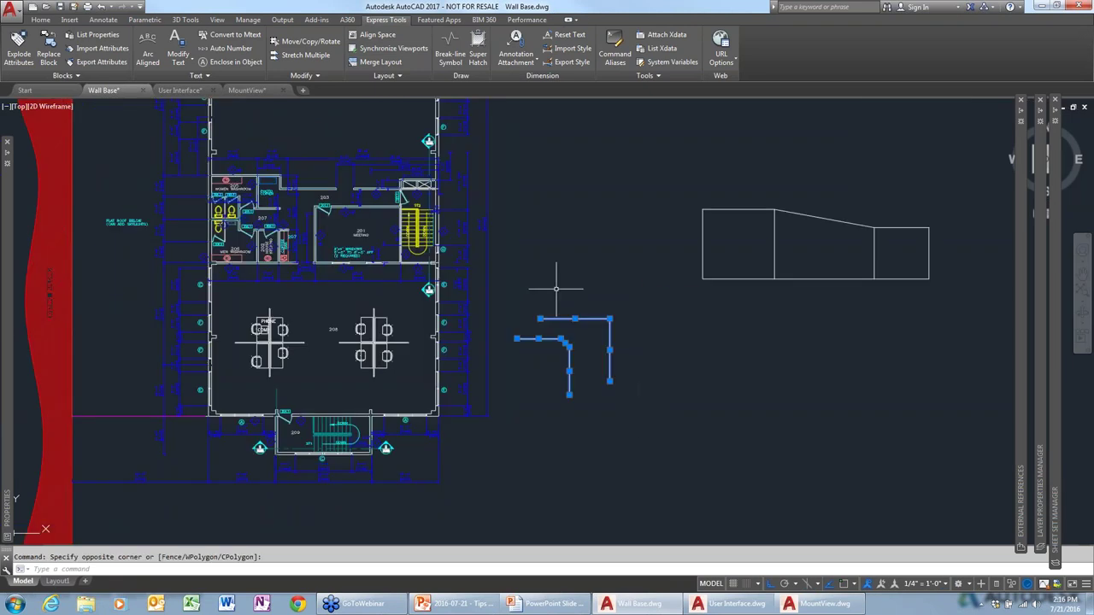
pyautogui.press('Delete')
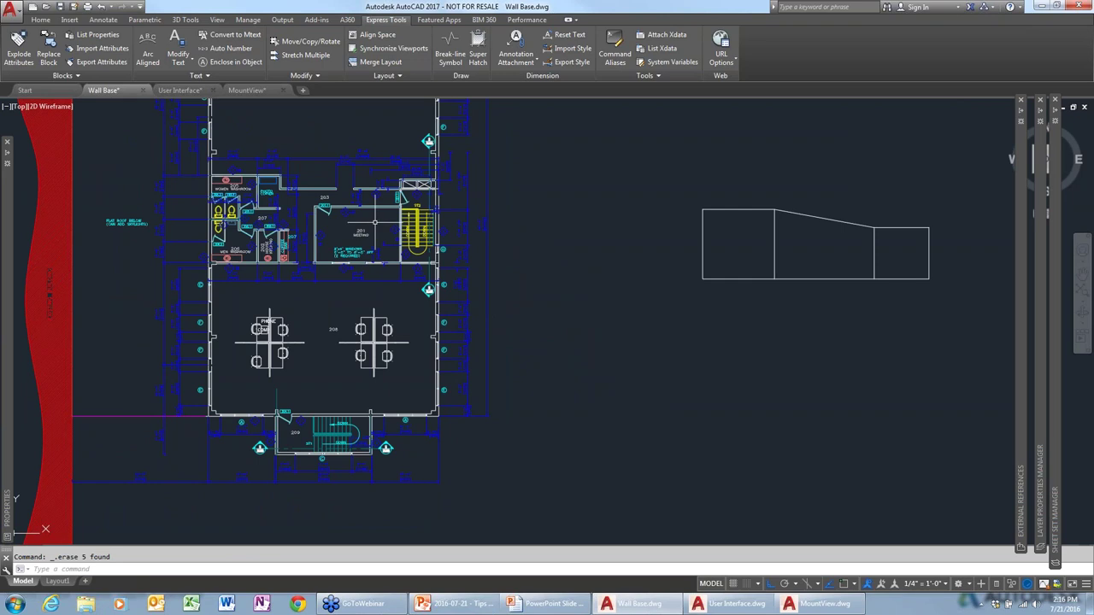
# Set the color property of every object to ByLayer with the Change command, and undo the change
pyautogui.moveTo(382, 227); pyautogui.dragTo(410, 274, button='middle')
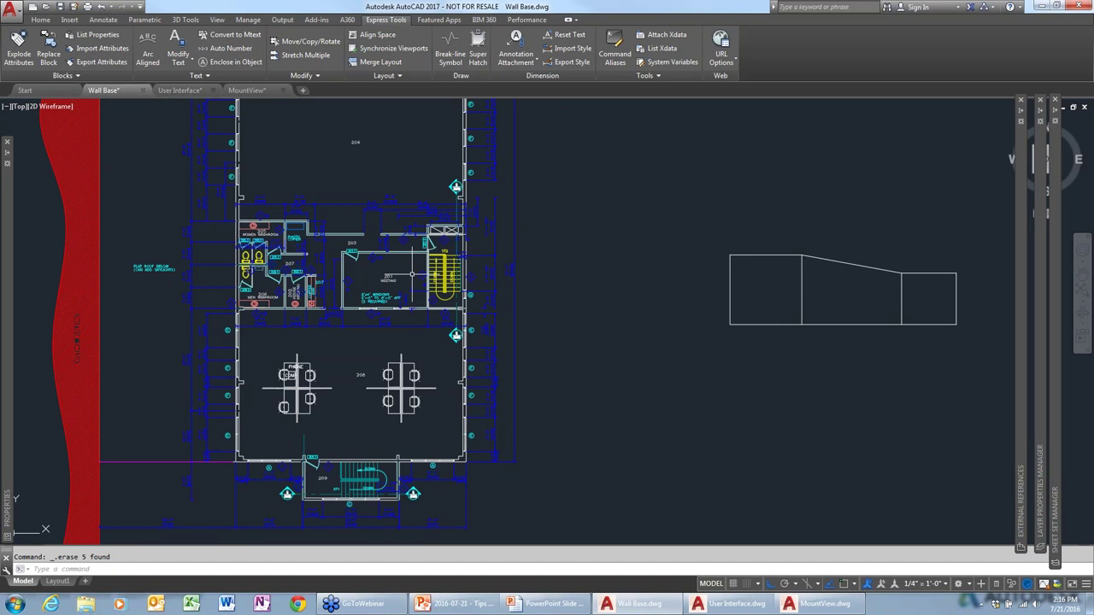
pyautogui.moveTo(389, 281)
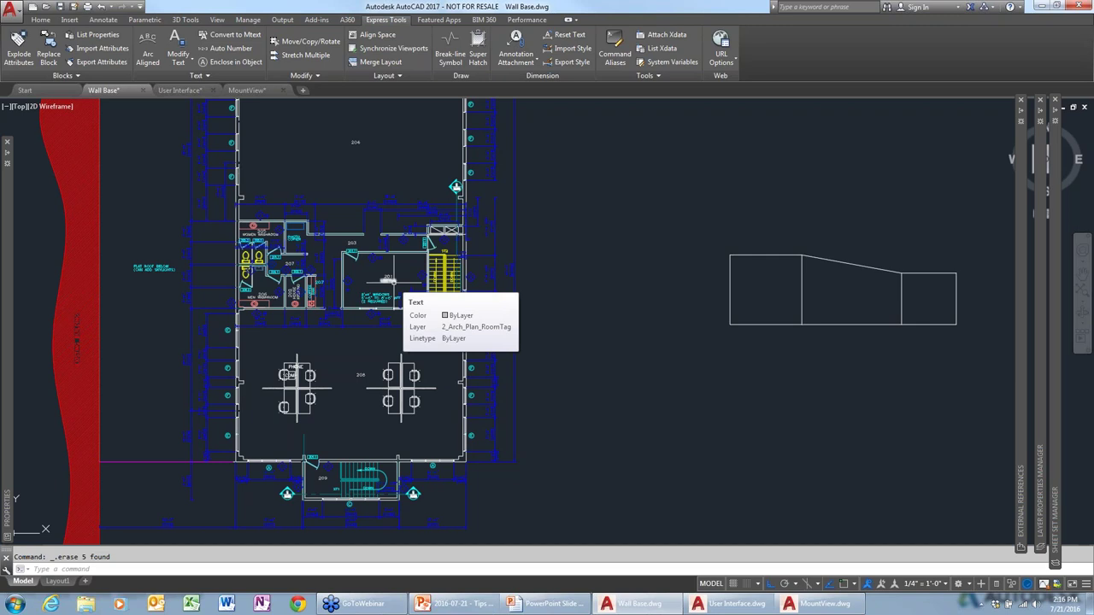
pyautogui.write('ch')
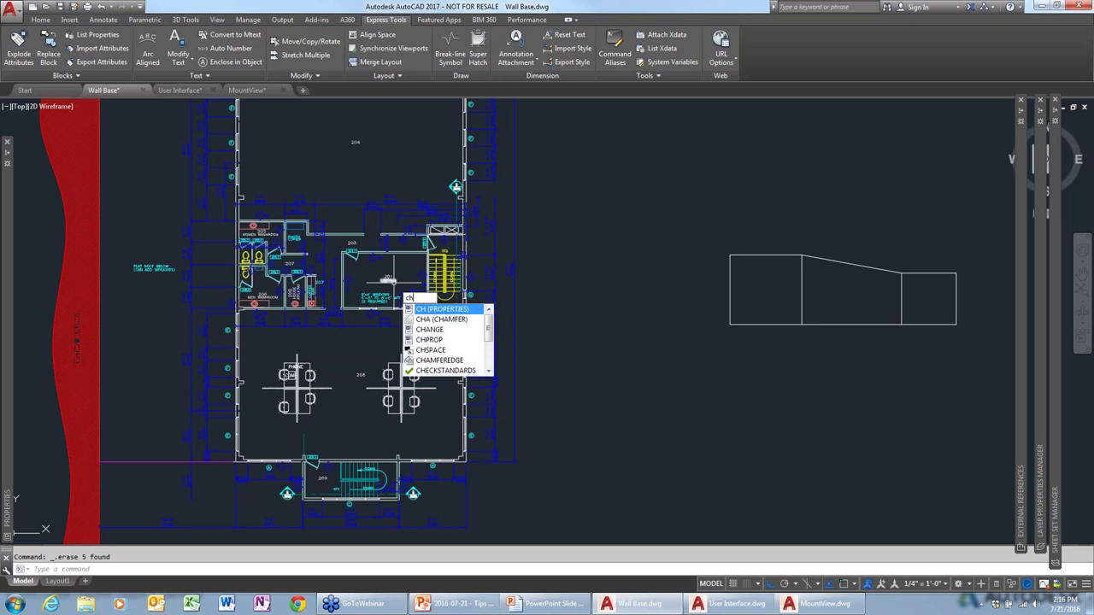
pyautogui.write('ange')
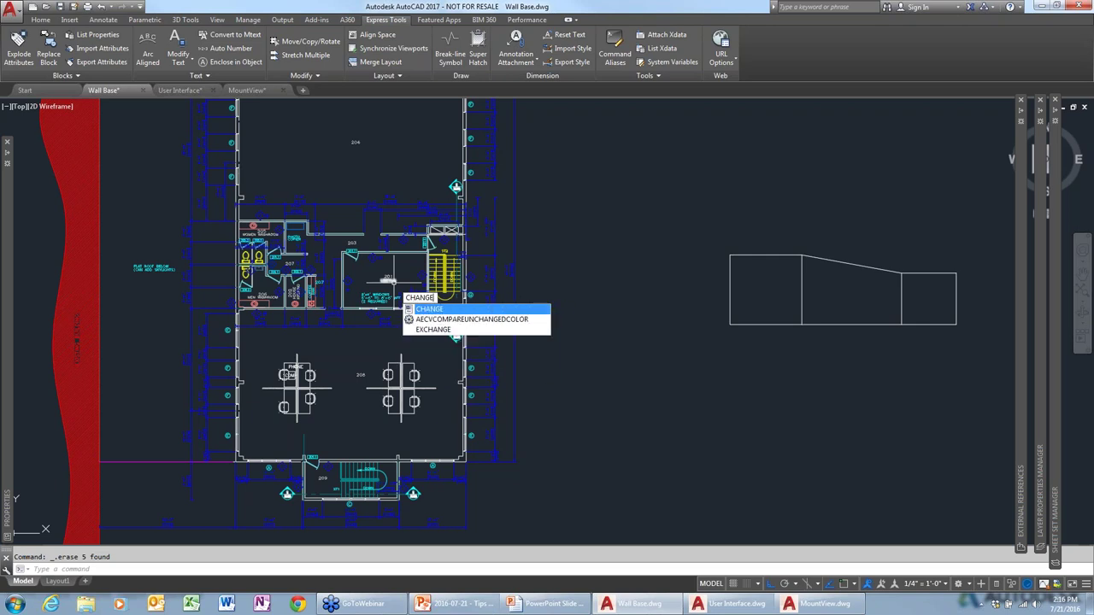
pyautogui.press('Return')
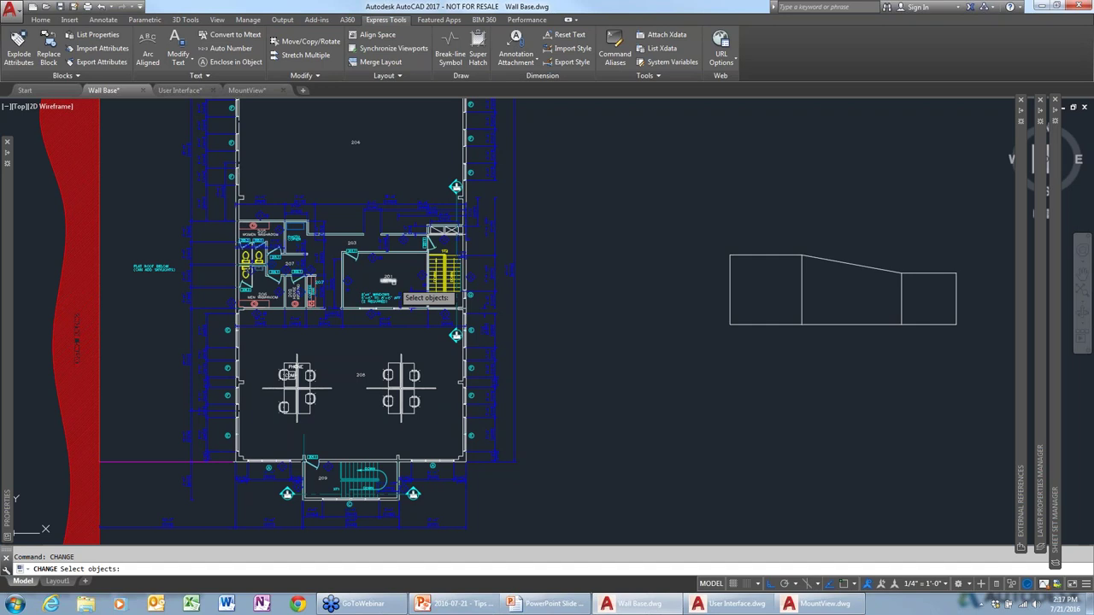
pyautogui.write('all')
pyautogui.press('Return')
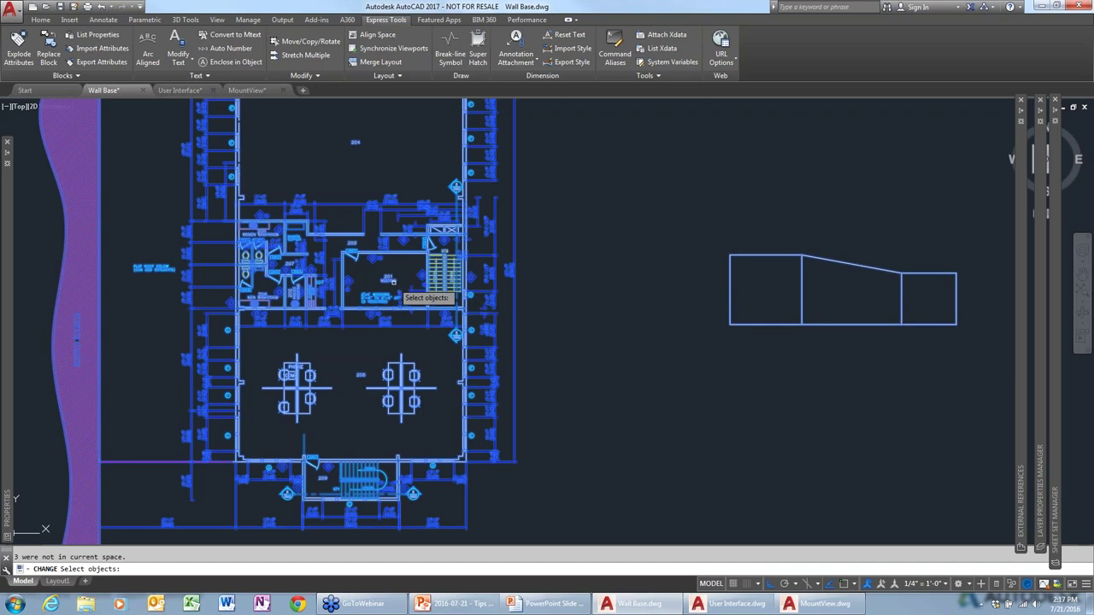
pyautogui.press('Return')
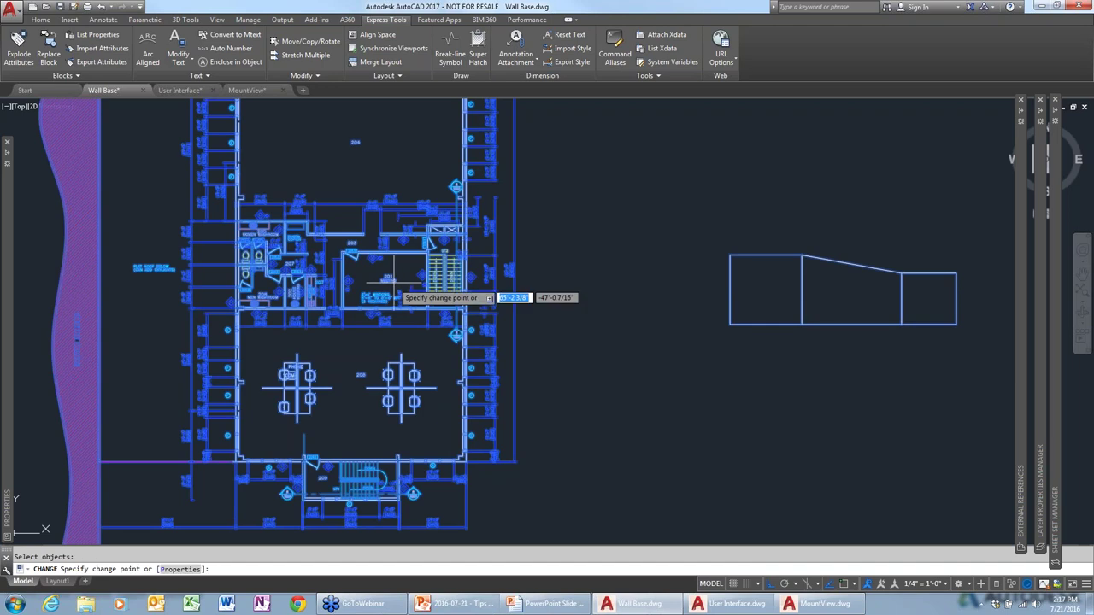
pyautogui.click(179, 570)
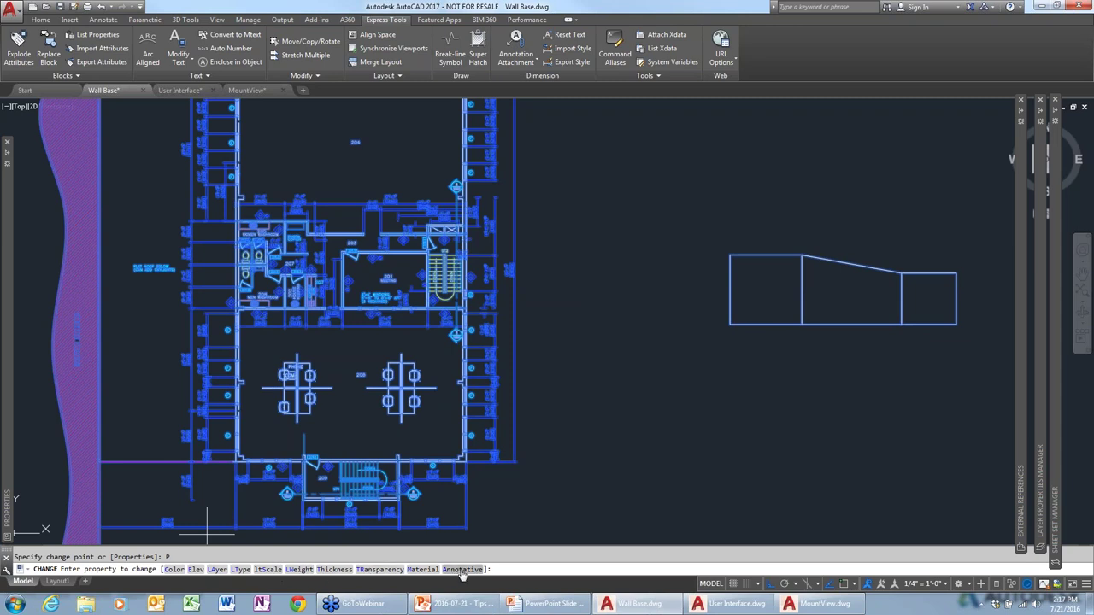
pyautogui.press('Down')
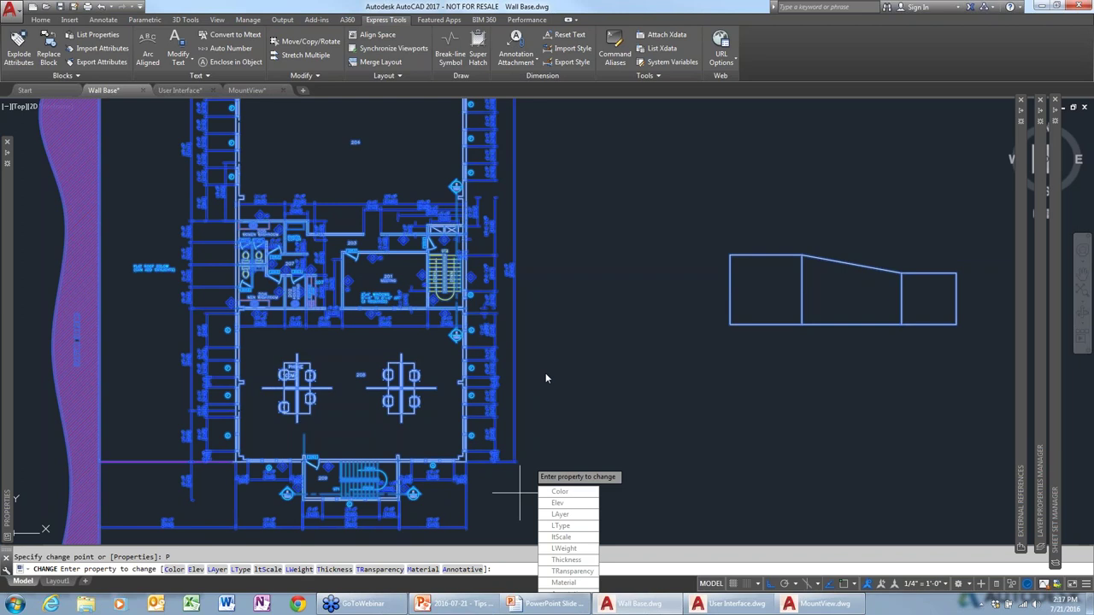
pyautogui.write('c')
pyautogui.press('Return')
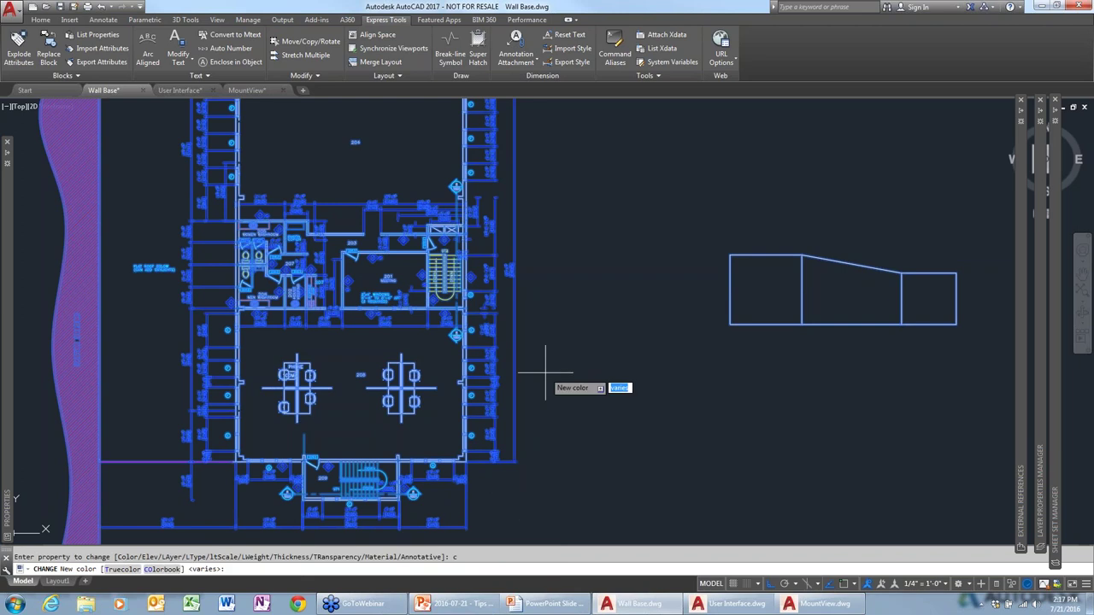
pyautogui.write('bylayer')
pyautogui.press('Return')
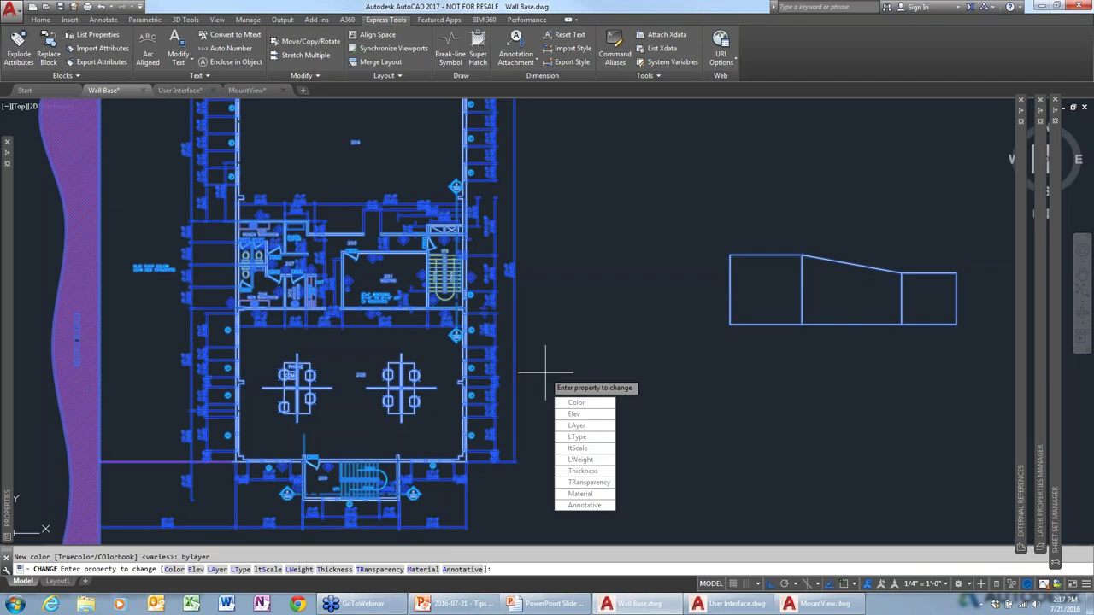
pyautogui.press('Return')
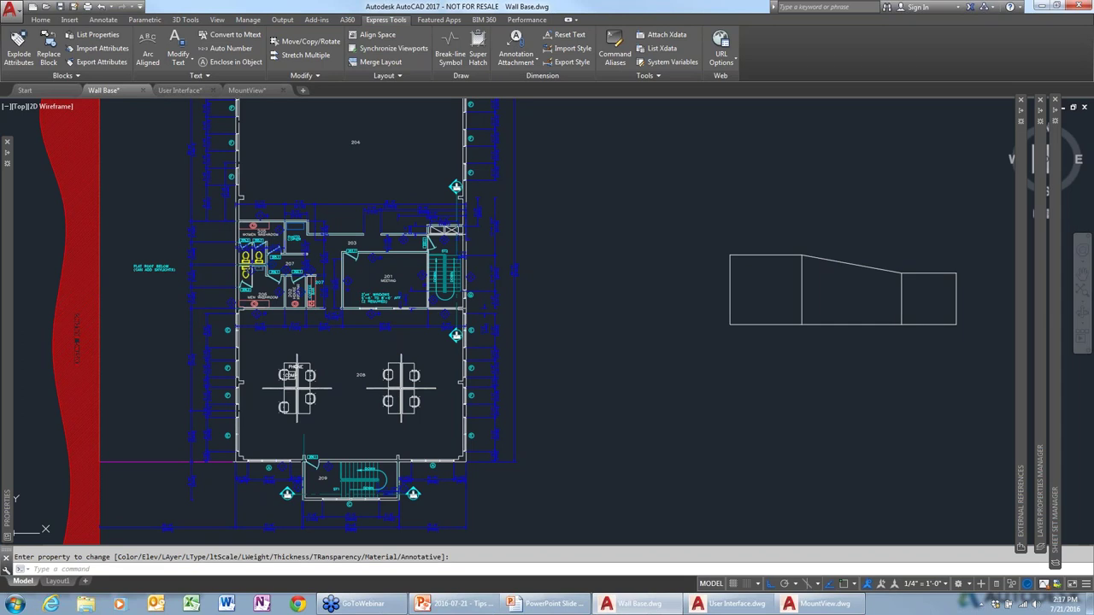
pyautogui.hotkey('ctrl', 'z')
# Reapply the ByLayer color to the whole drawing with Change, and inspect the color property of a line in stair ST2
pyautogui.moveTo(549, 422); pyautogui.dragTo(768, 465, button='middle')
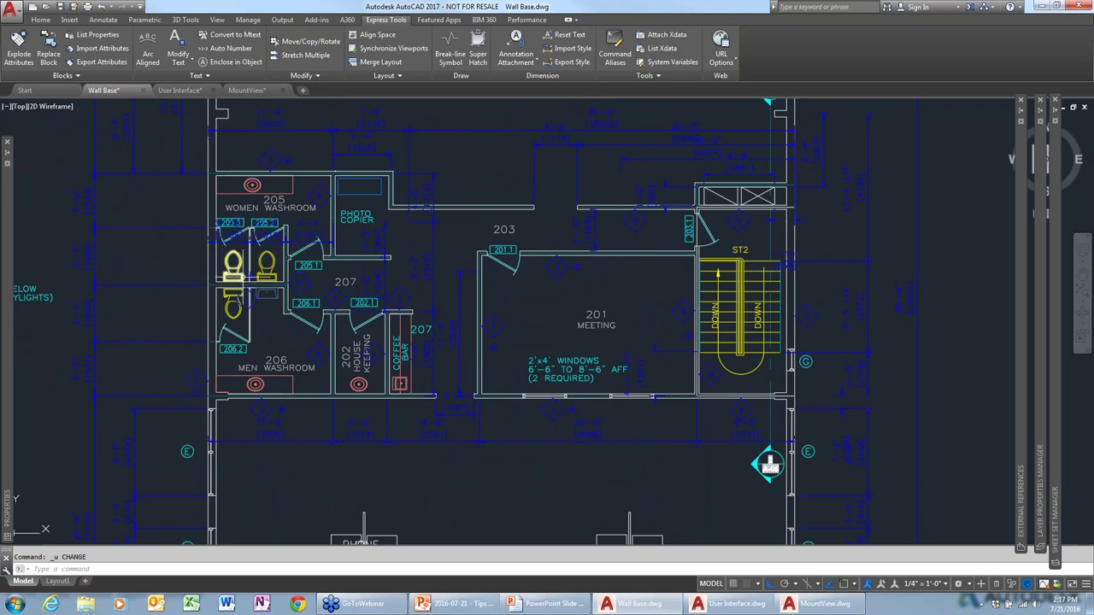
pyautogui.write('change')
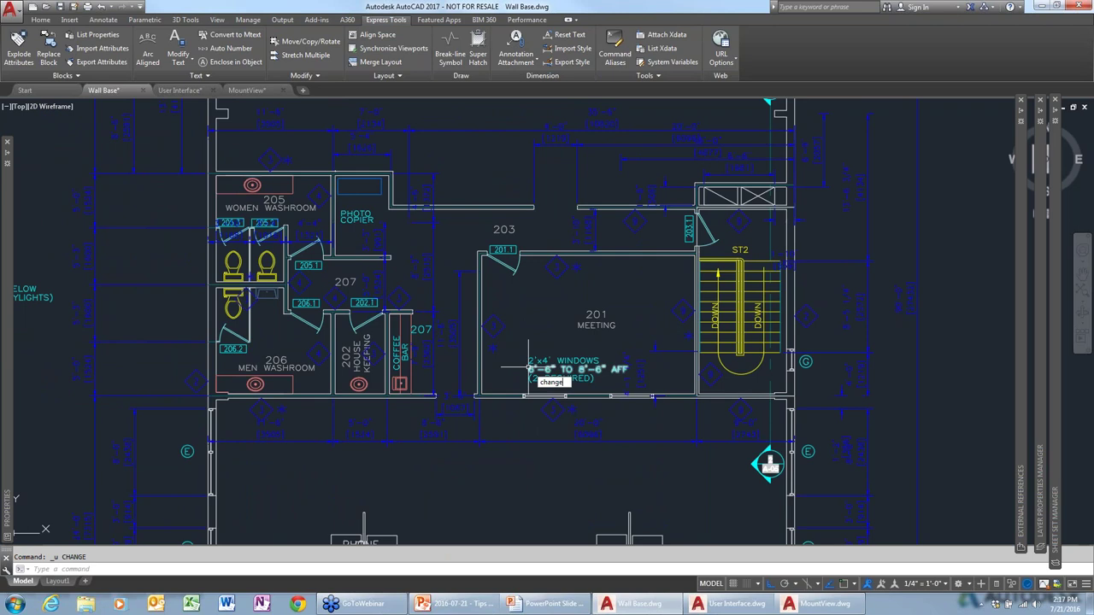
pyautogui.press('Return')
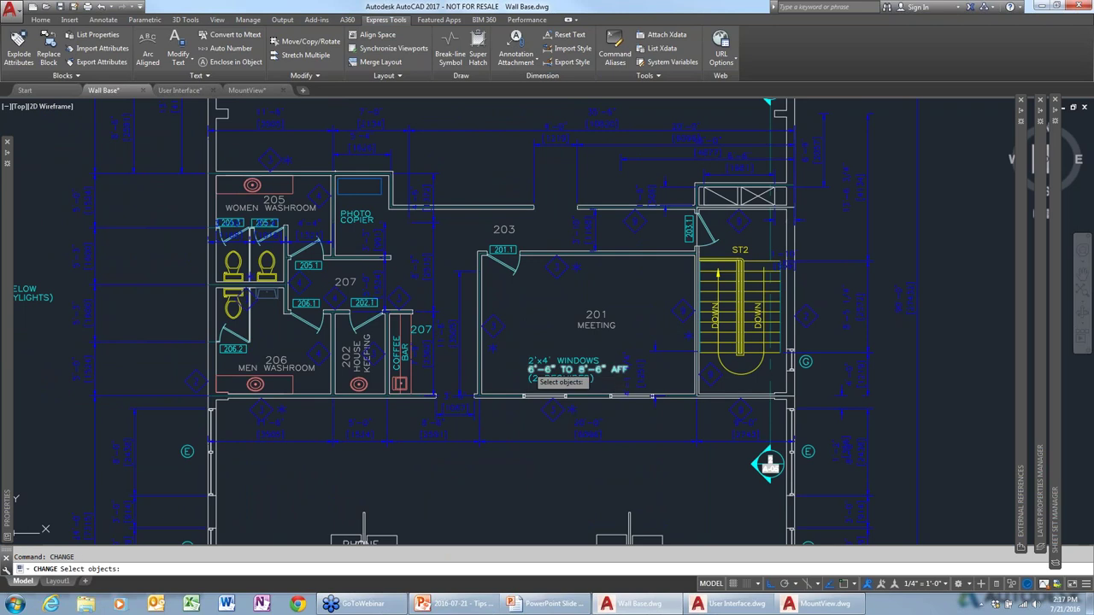
pyautogui.hotkey('ctrl', 'a')
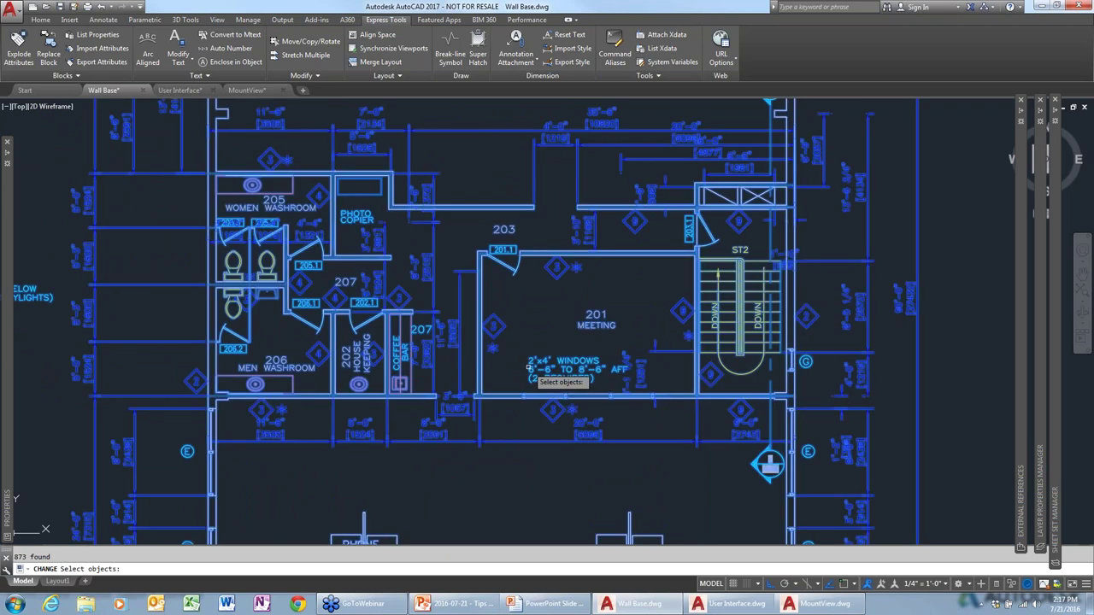
pyautogui.press('Return')
pyautogui.press('Return')
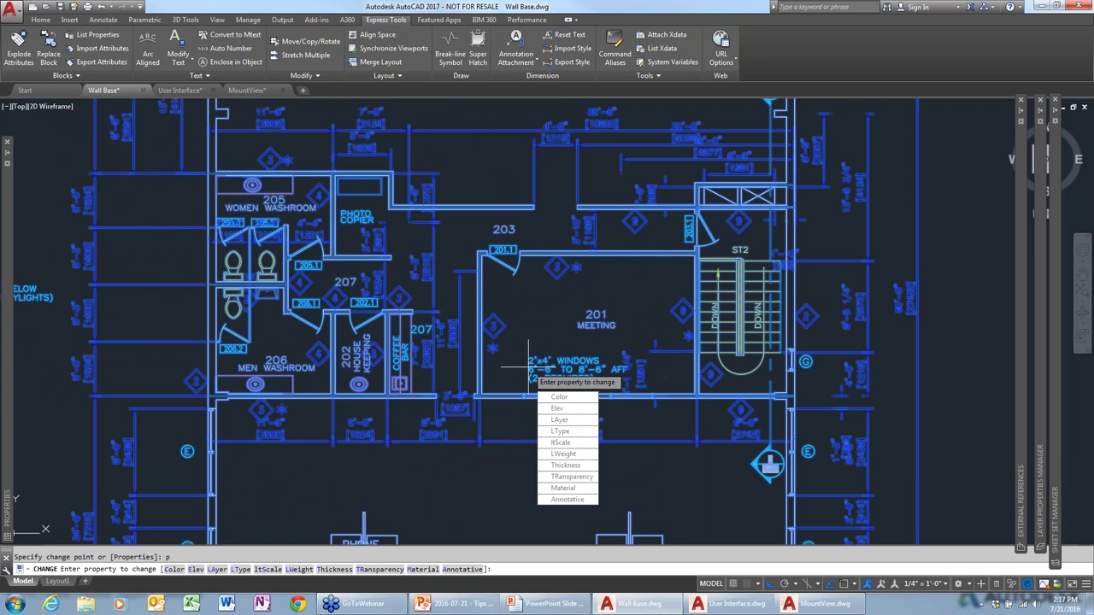
pyautogui.write('c')
pyautogui.press('Return')
pyautogui.write('bylayer')
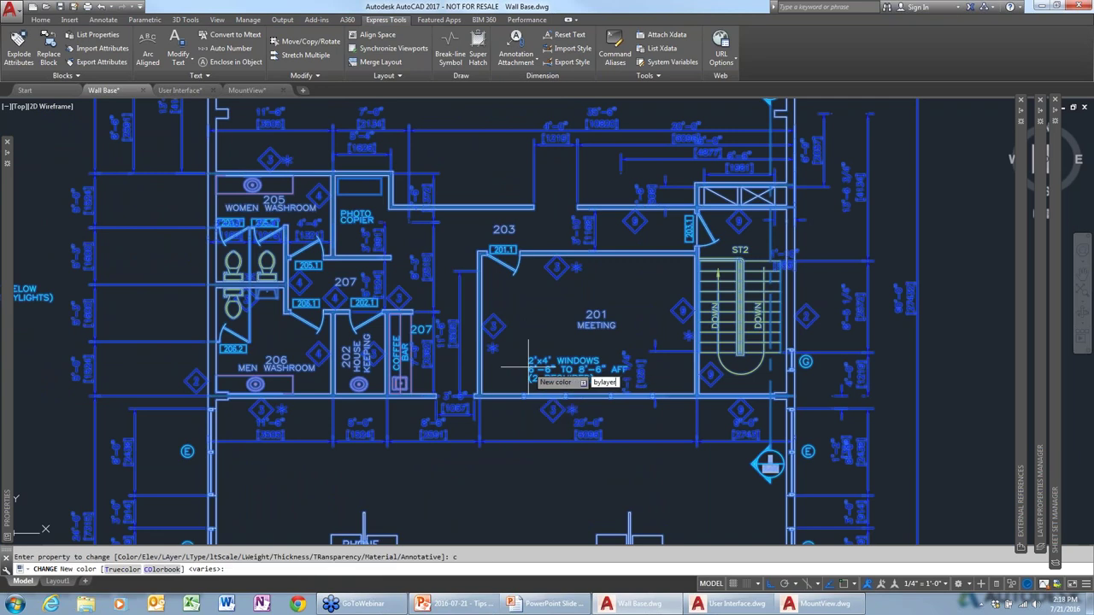
pyautogui.press('Return')
pyautogui.press('Return')
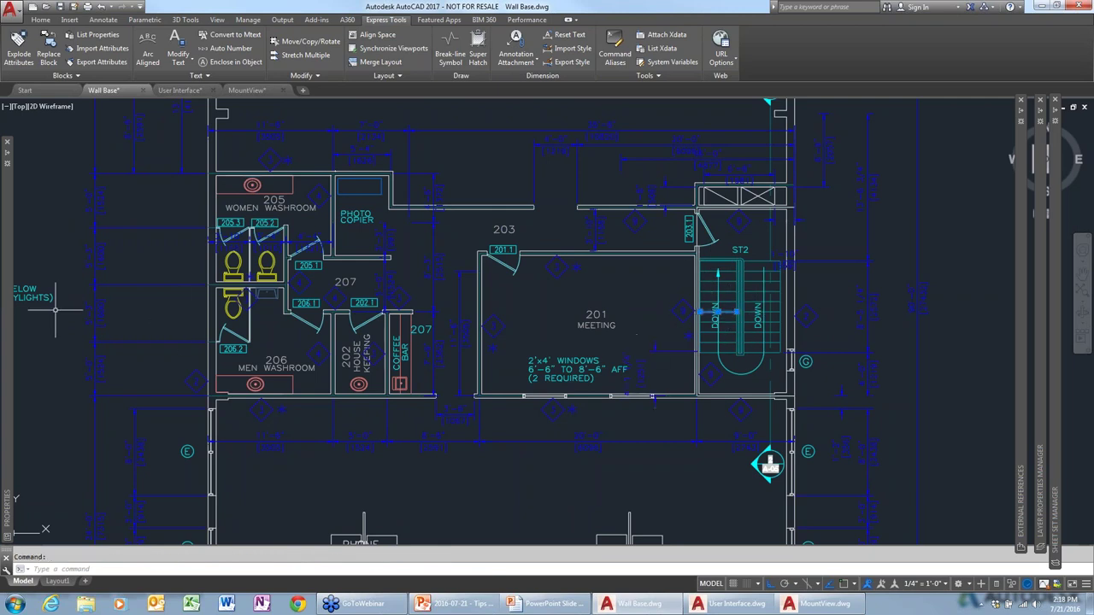
pyautogui.moveTo(7, 308)
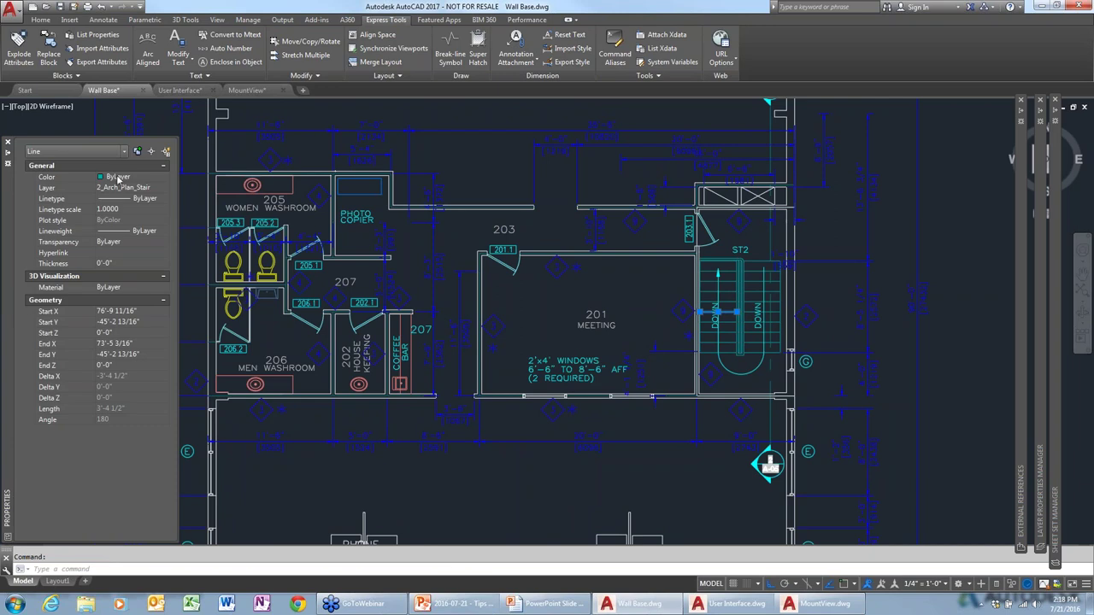
pyautogui.press('Escape')
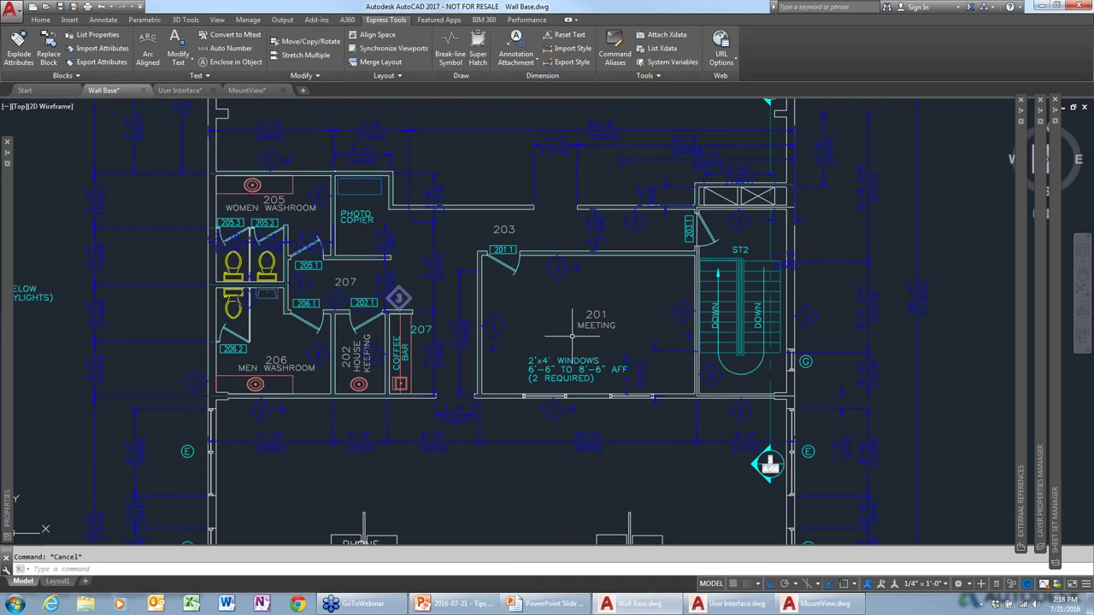
# Look at the drawing from the Front view, framing the raised and sloping outline beside the floor plan
pyautogui.scroll(-4, 681, 312)
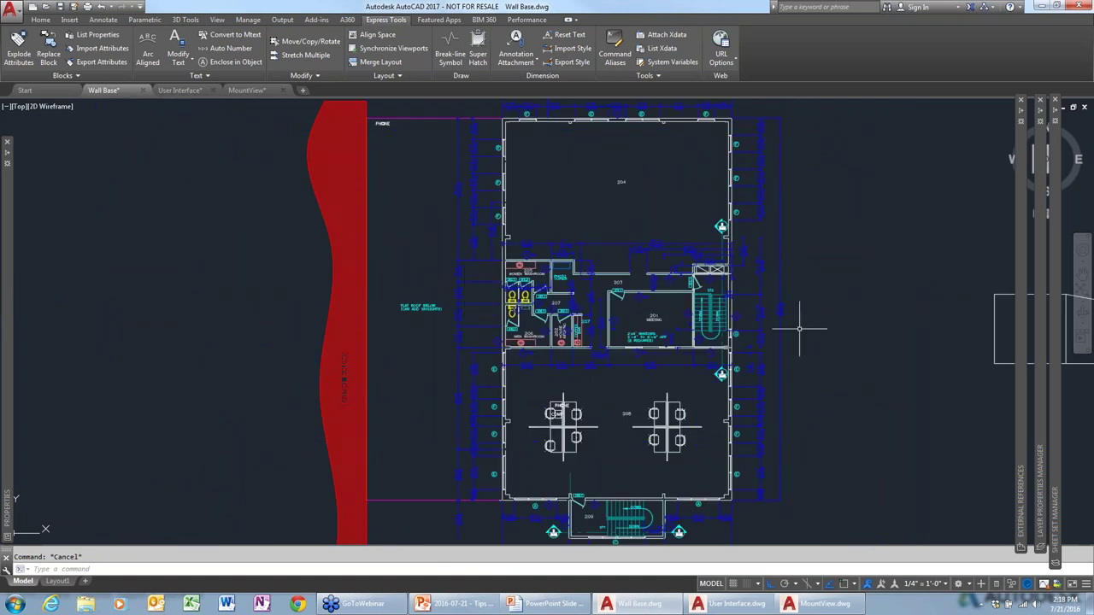
pyautogui.moveTo(799, 329); pyautogui.dragTo(367, 317, button='middle')
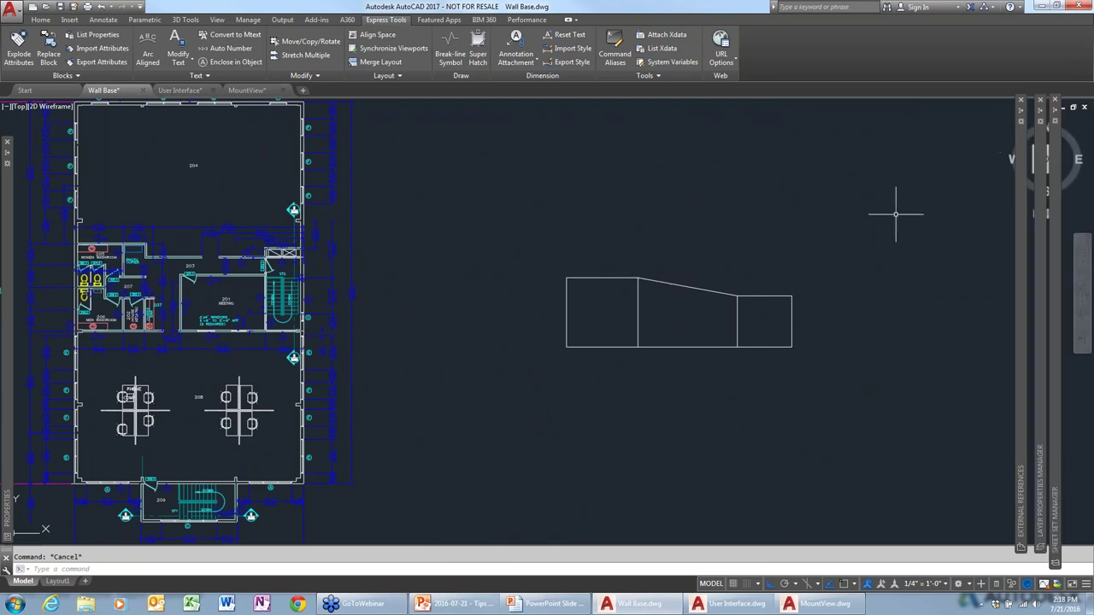
pyautogui.moveTo(1066, 176)
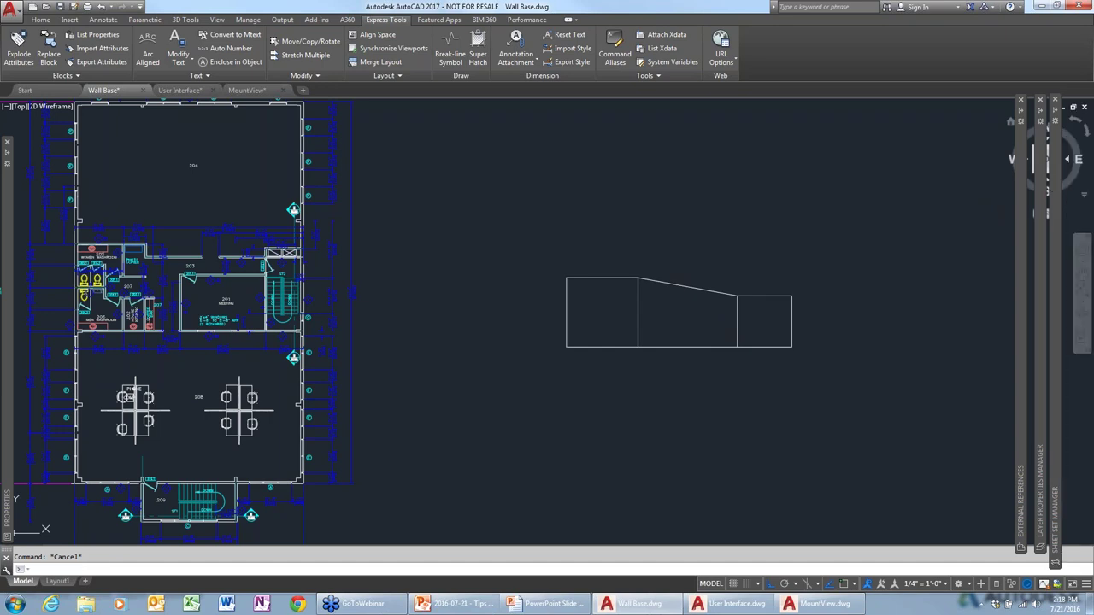
pyautogui.click(1043, 184)
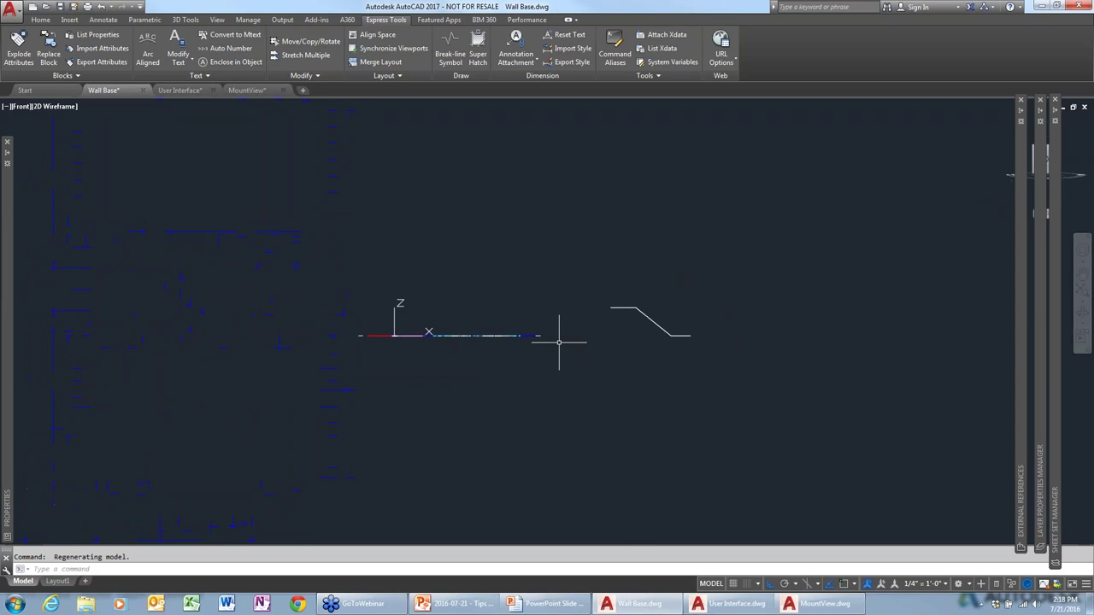
pyautogui.scroll(4, 595, 318)
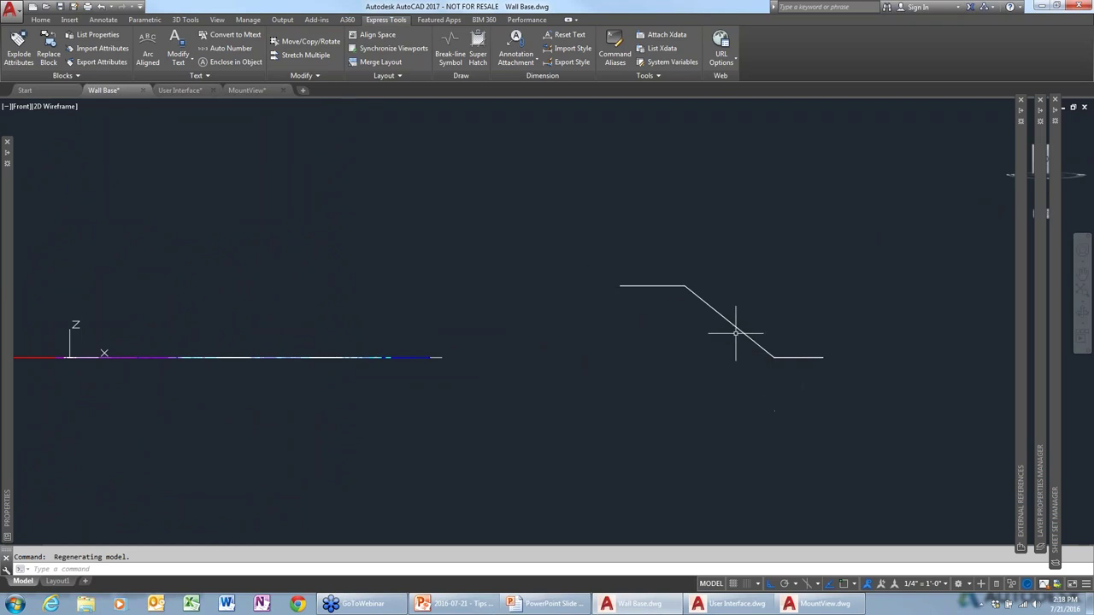
# Use the Change command's Properties option on all objects to set their elevation to 0
pyautogui.write('change')
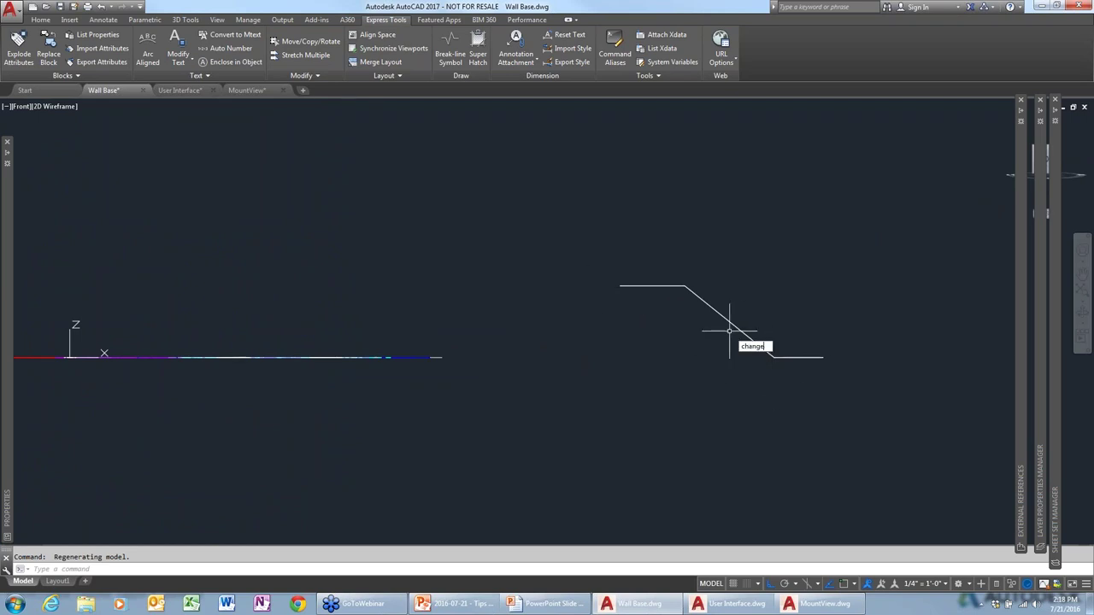
pyautogui.press('Return')
pyautogui.write('all')
pyautogui.press('Return')
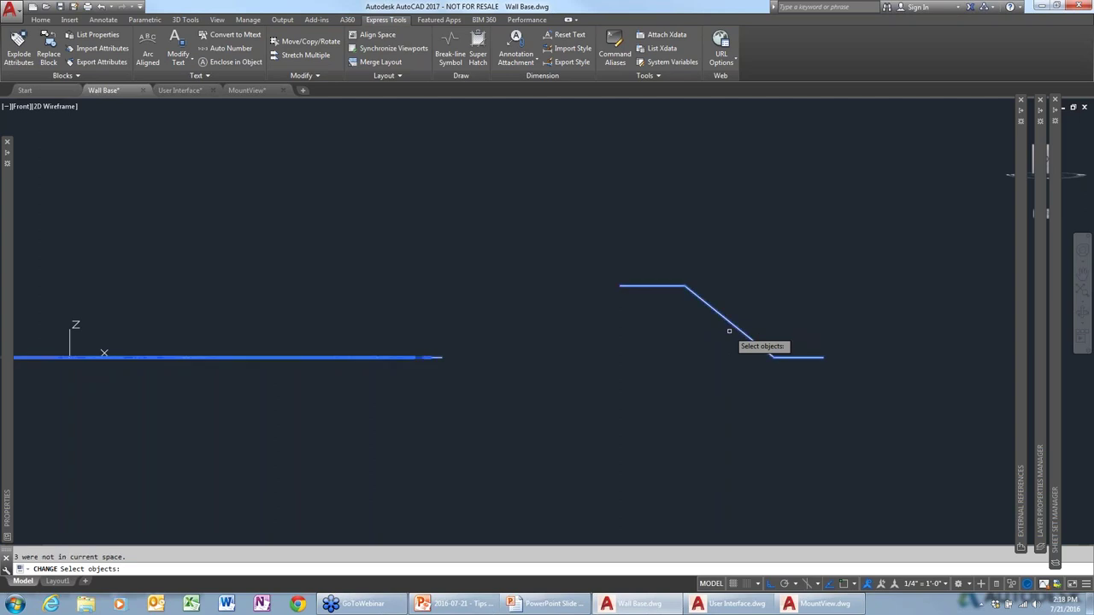
pyautogui.press('Return')
pyautogui.write('p')
pyautogui.press('Return')
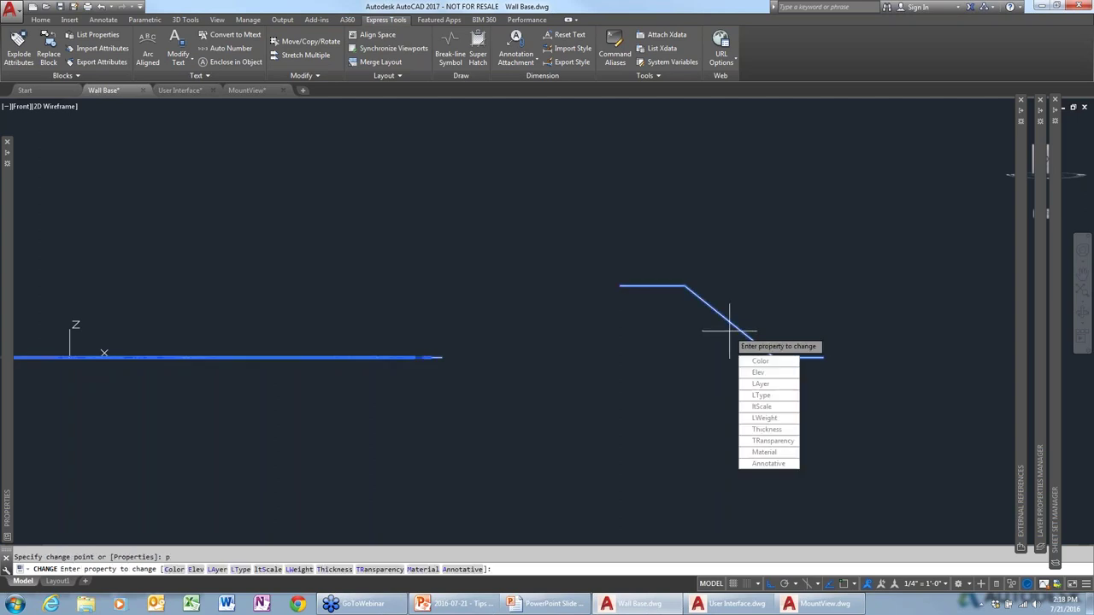
pyautogui.write('e')
pyautogui.press('Return')
pyautogui.write('0')
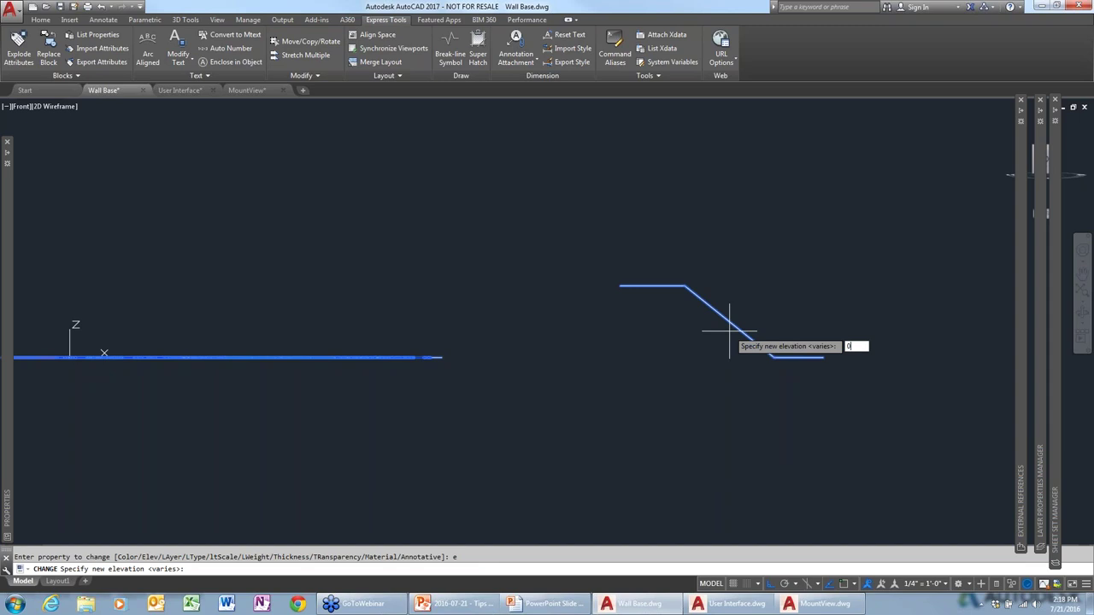
pyautogui.press('Return')
pyautogui.press('Return')
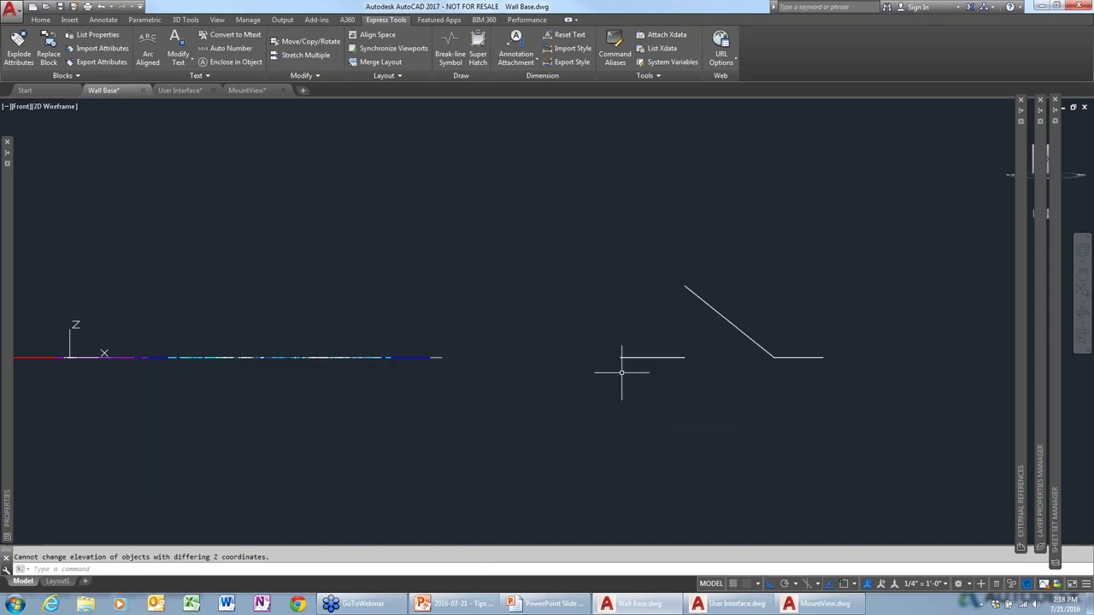
# Set the start Z of the two sloping lines in the outline beside the floor plan to 0
pyautogui.click(743, 315)
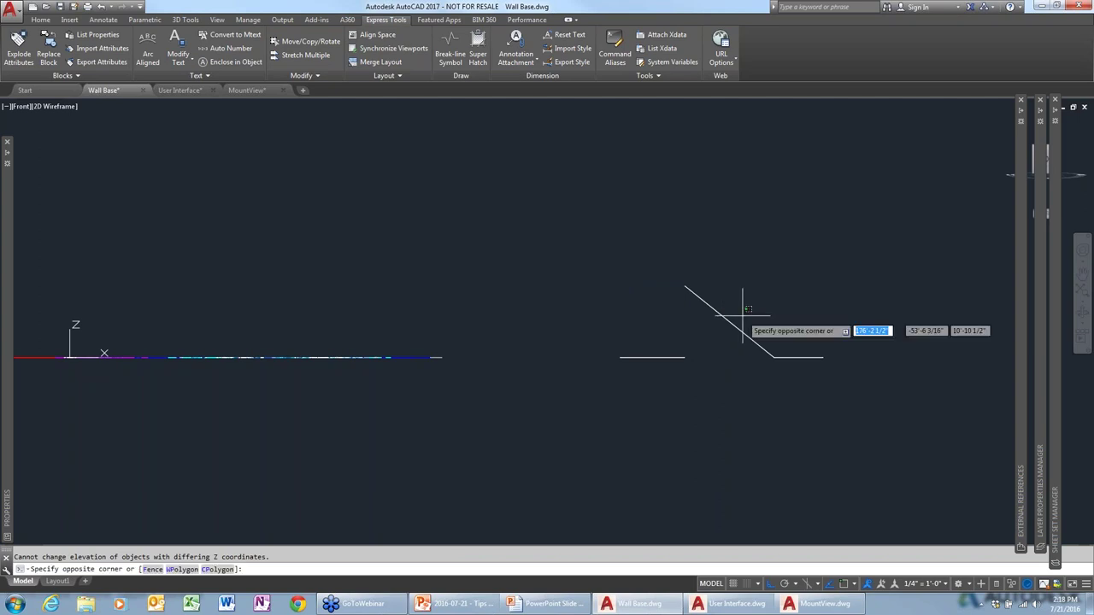
pyautogui.click(722, 331)
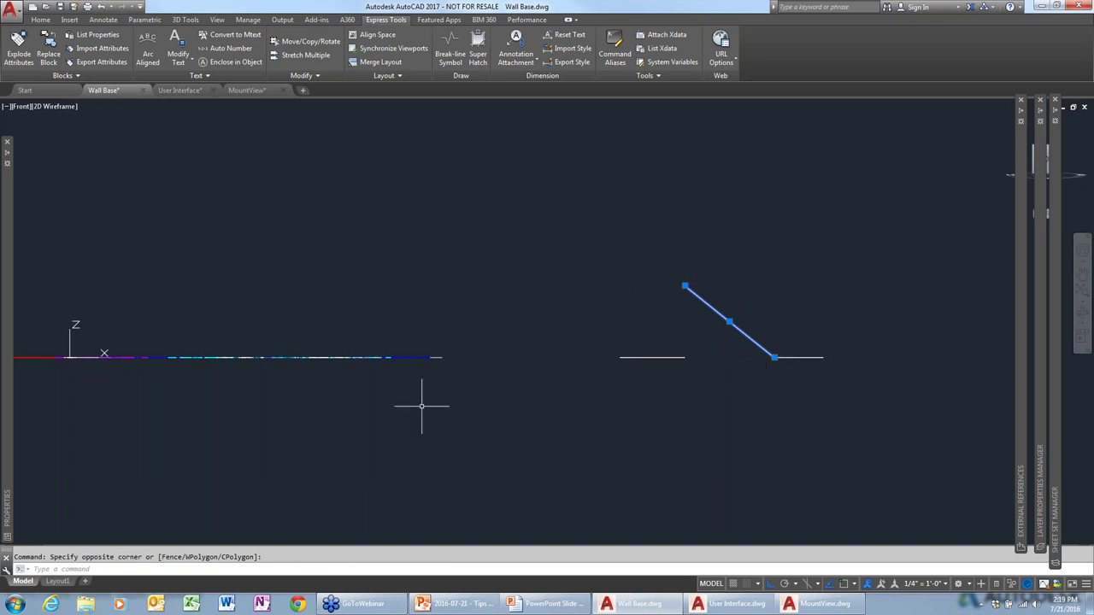
pyautogui.moveTo(9, 343)
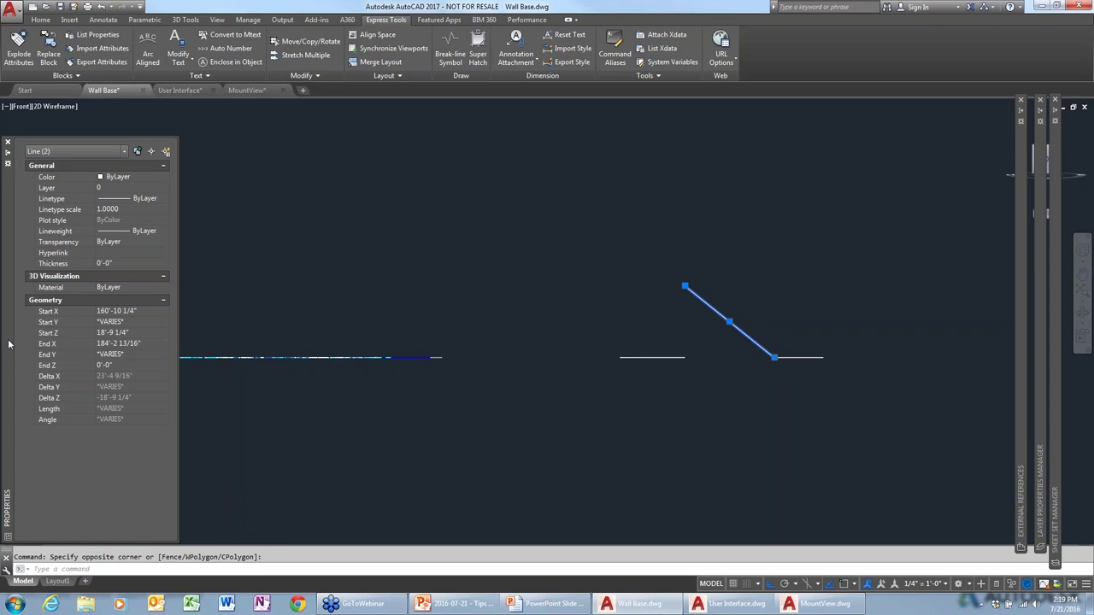
pyautogui.click(129, 333)
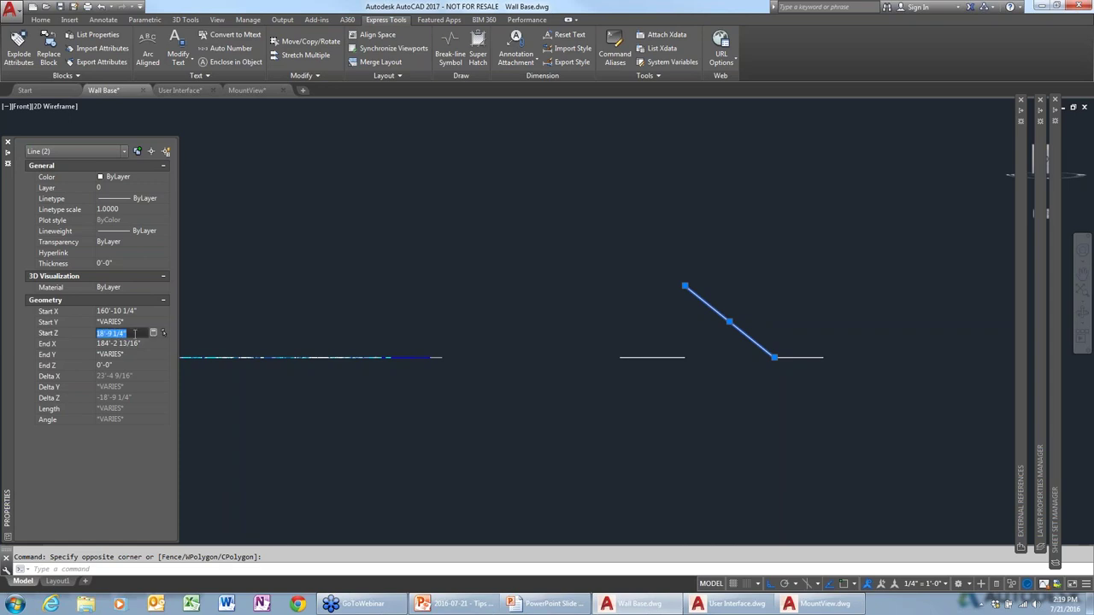
pyautogui.write('0')
pyautogui.press('Tab')
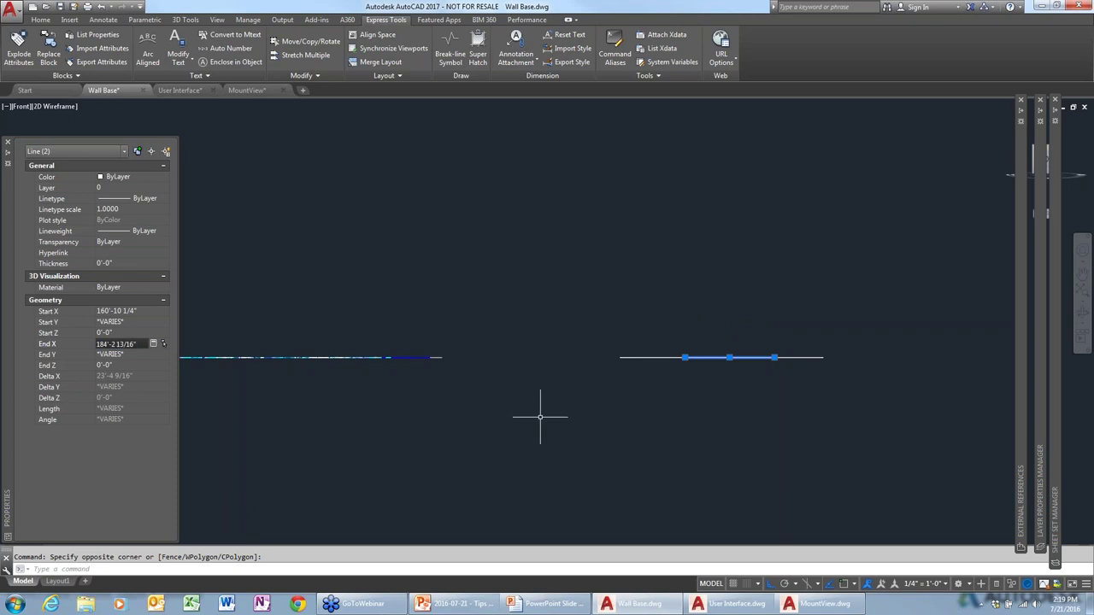
pyautogui.press('Escape')
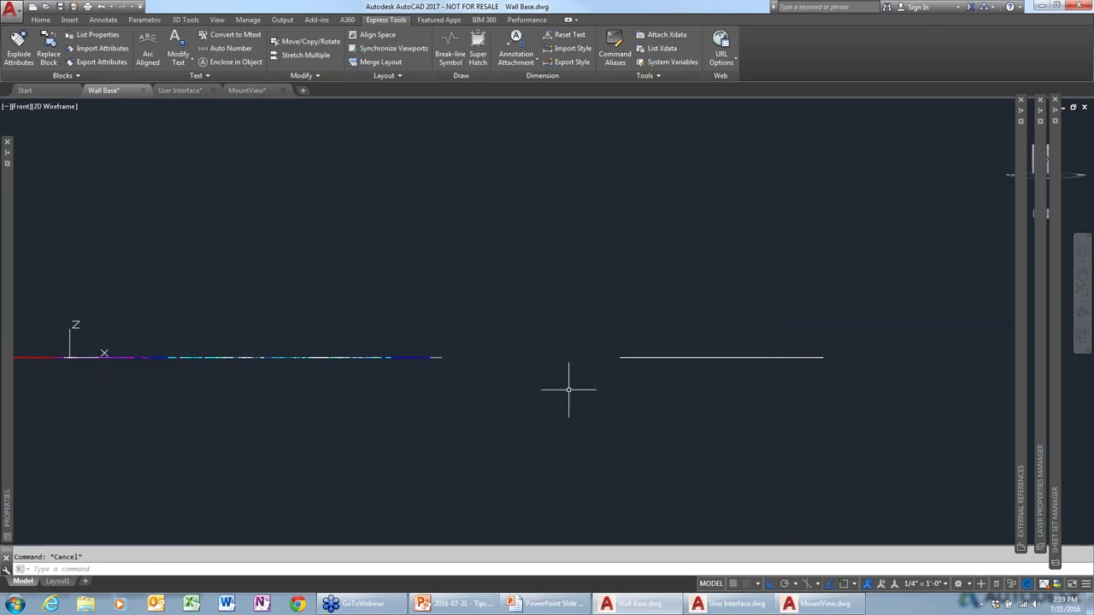
# Return to the plan view of the current UCS with the Plan command
pyautogui.write('plan')
pyautogui.press('Return')
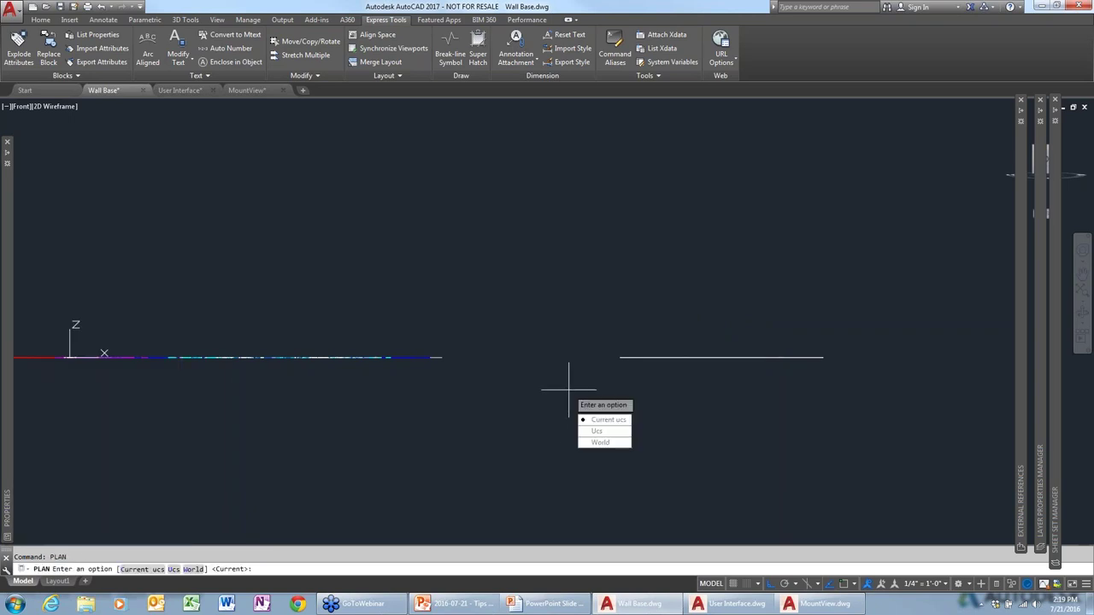
pyautogui.press('Return')
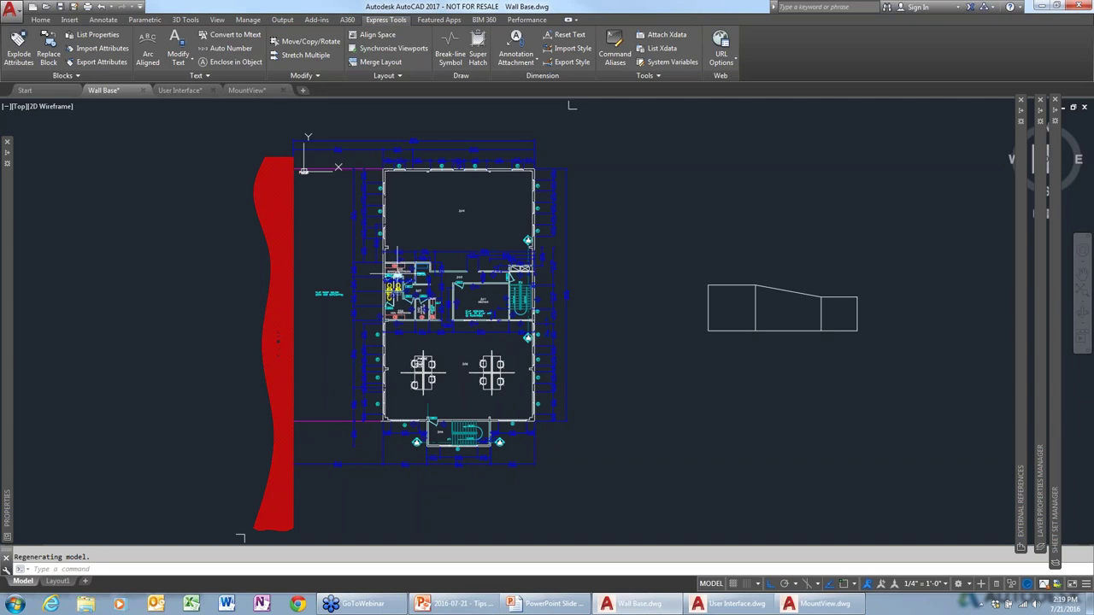
# Select the toilet behind door 205.2 in the women's washroom to examine it, and clear the selection
pyautogui.scroll(2, 395, 274)
pyautogui.scroll(2, 401, 299)
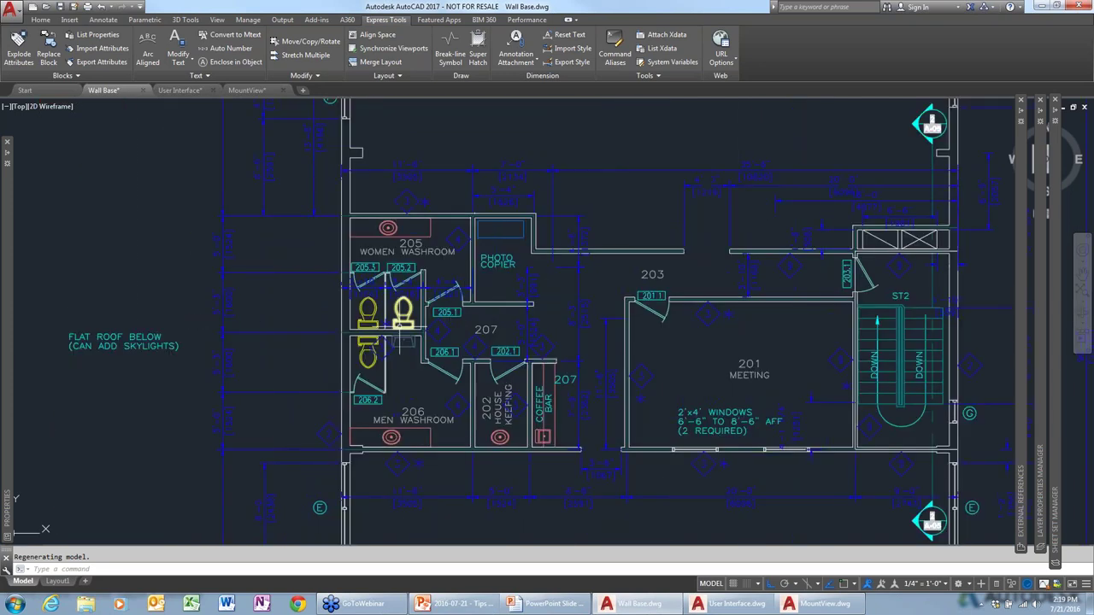
pyautogui.scroll(3, 391, 305)
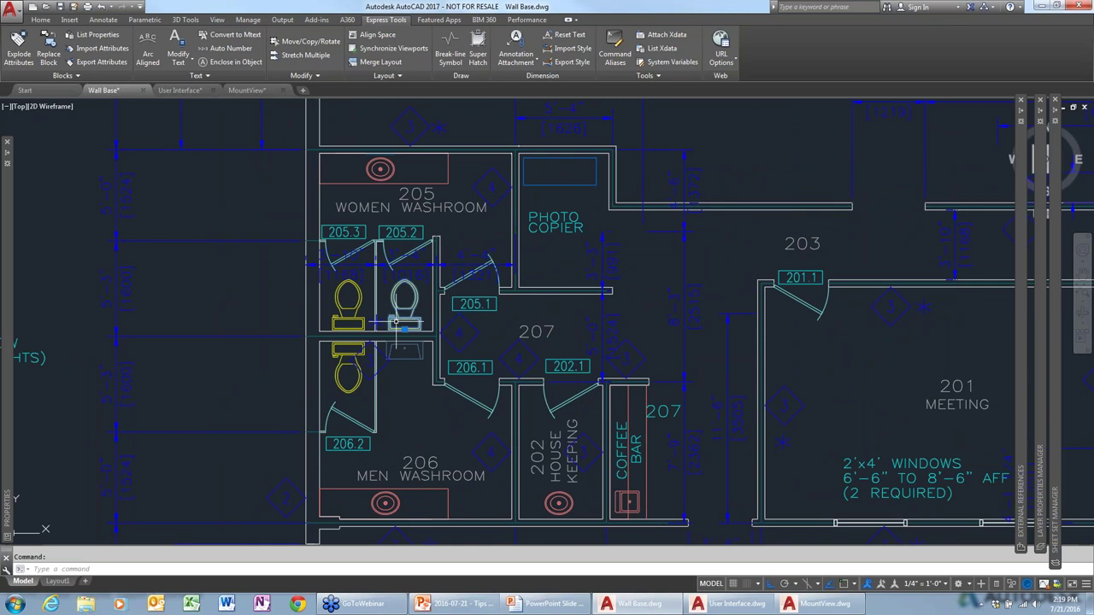
pyautogui.click(403, 300)
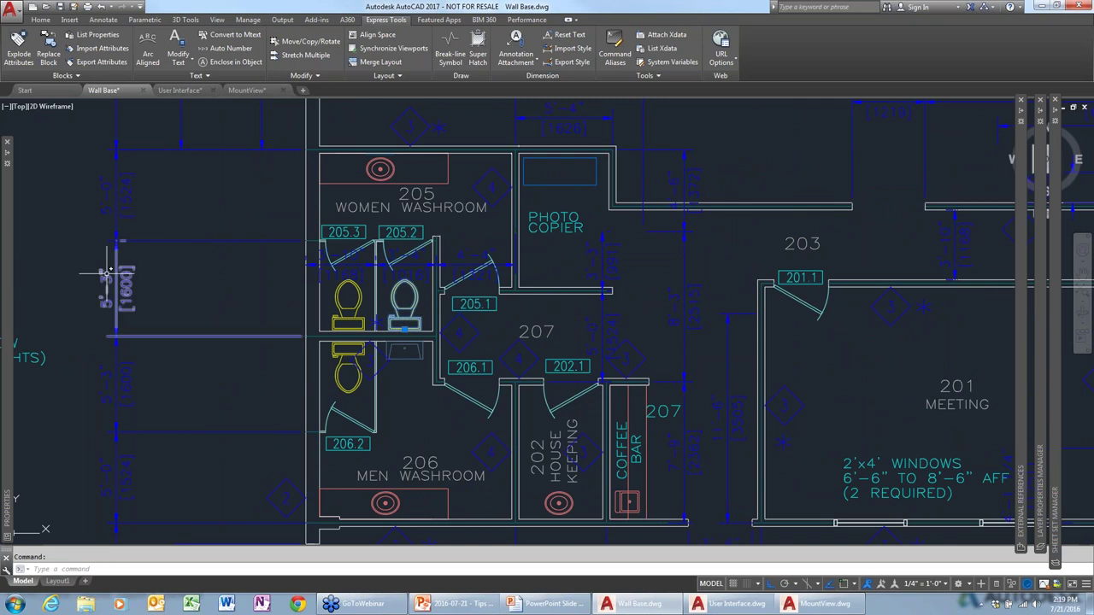
pyautogui.moveTo(48, 270)
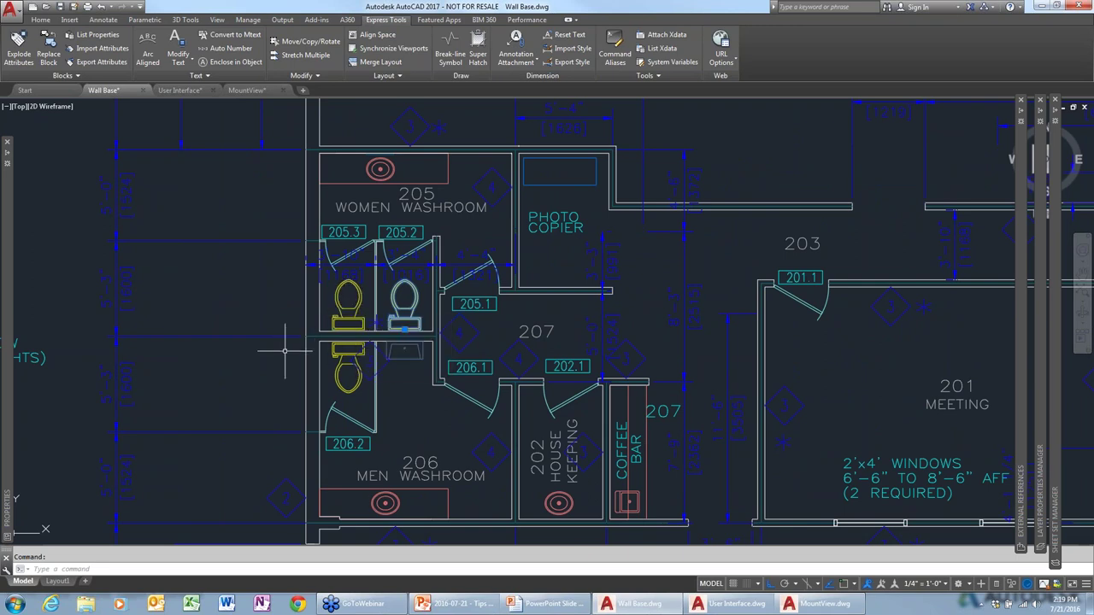
pyautogui.press('Escape')
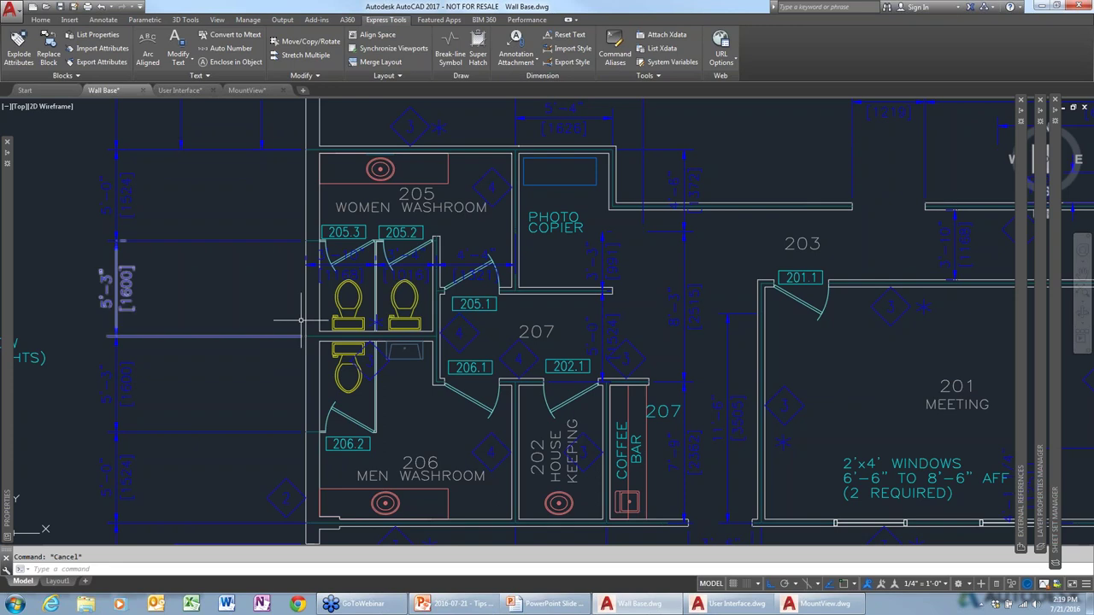
pyautogui.click(39, 20)
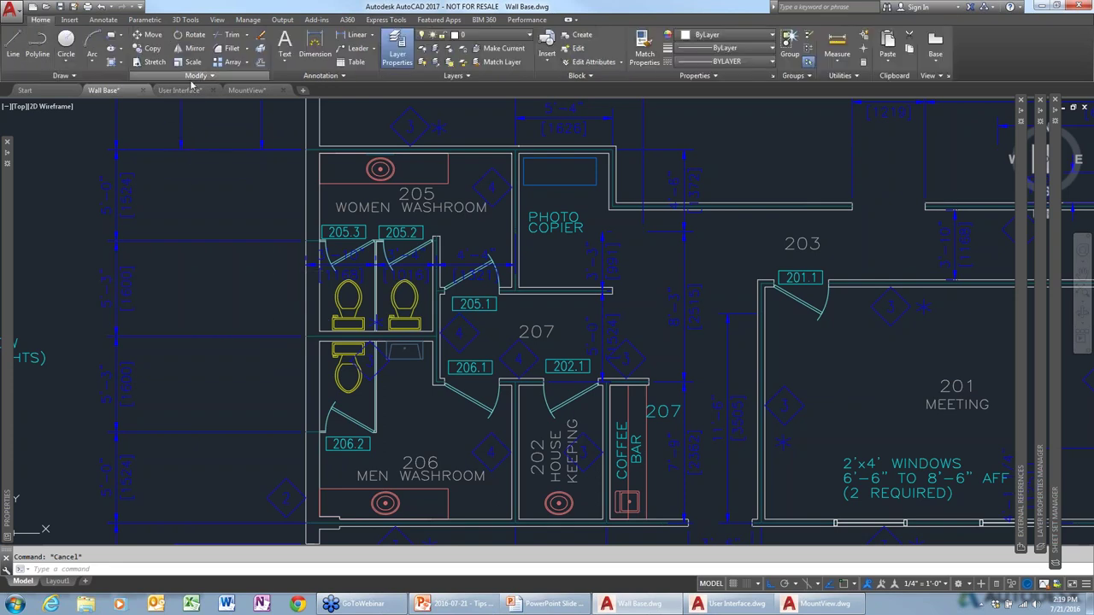
pyautogui.click(207, 76)
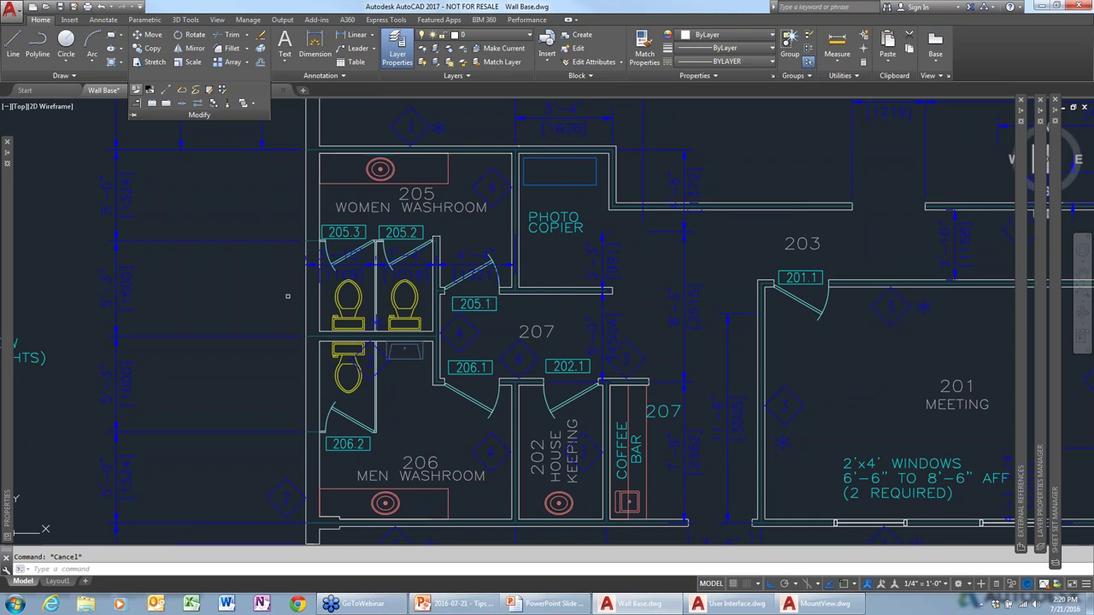
pyautogui.click(137, 102)
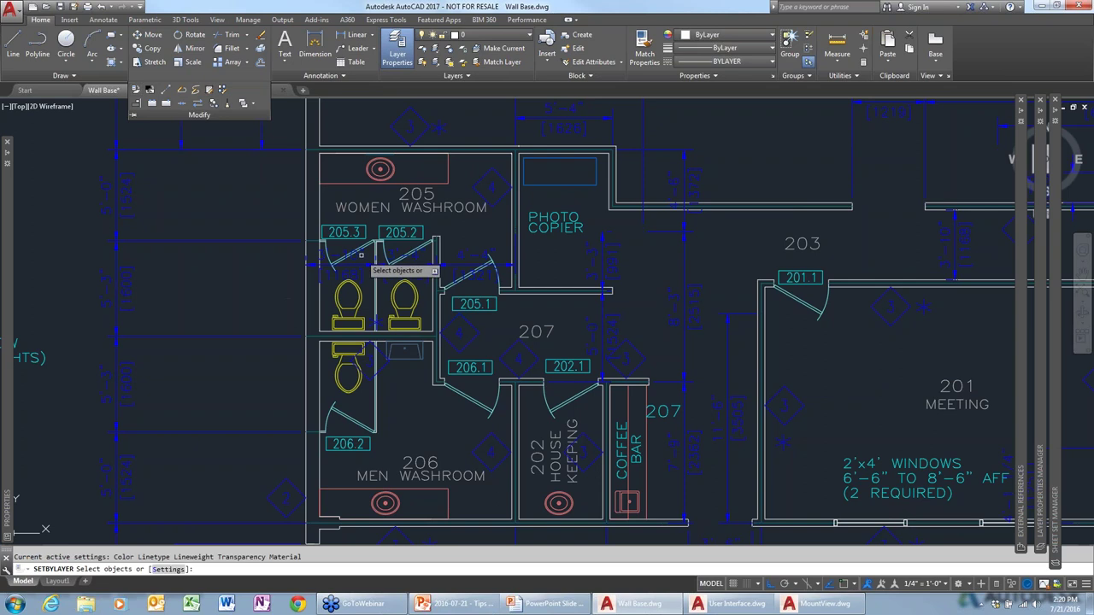
pyautogui.click(504, 216)
pyautogui.click(269, 429)
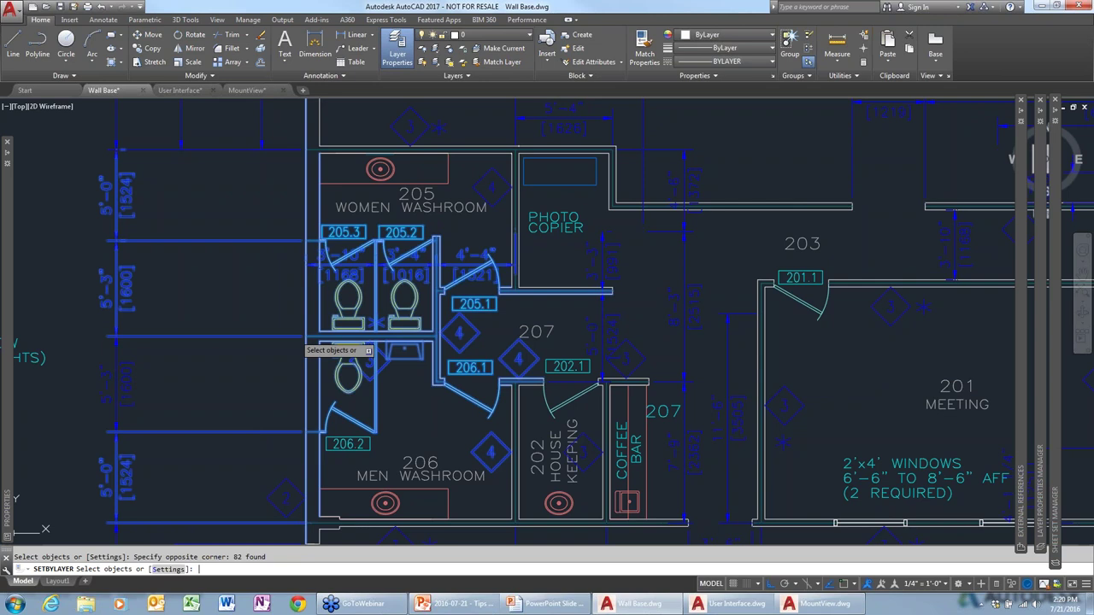
pyautogui.press('Return')
pyautogui.press('Escape')
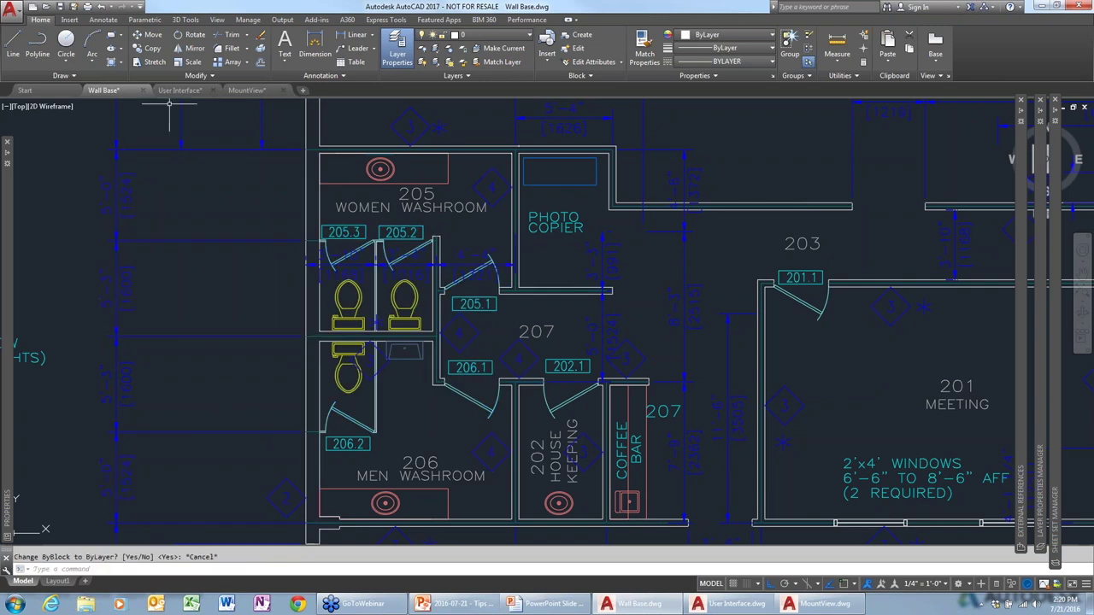
# Review the SetByLayer settings and apply the command to the washroom stall objects, changing ByBlock to ByLayer and including blocks
pyautogui.click(145, 75)
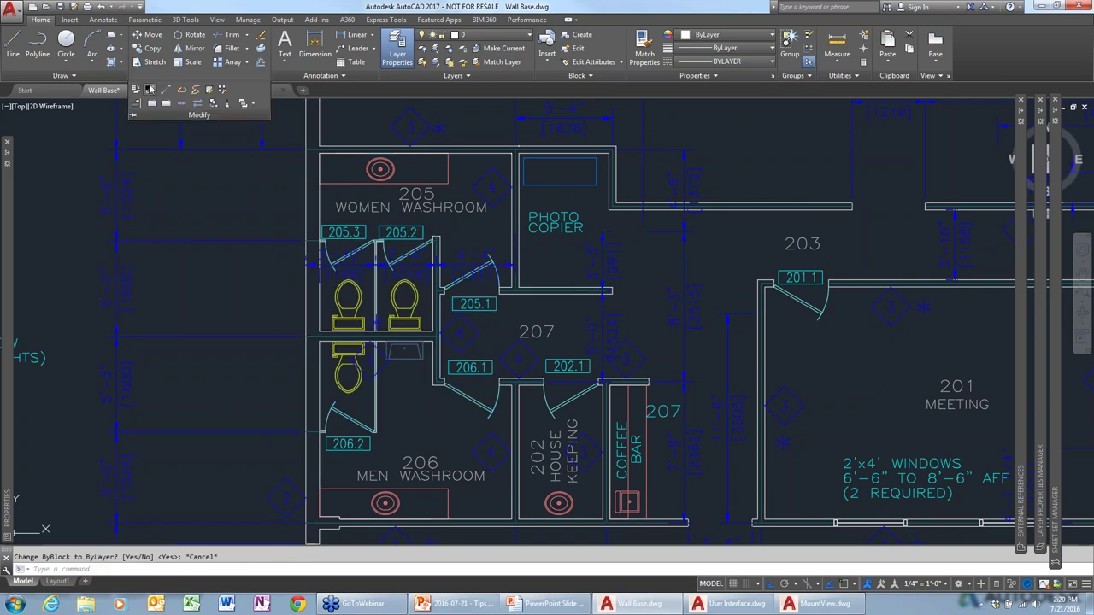
pyautogui.click(149, 89)
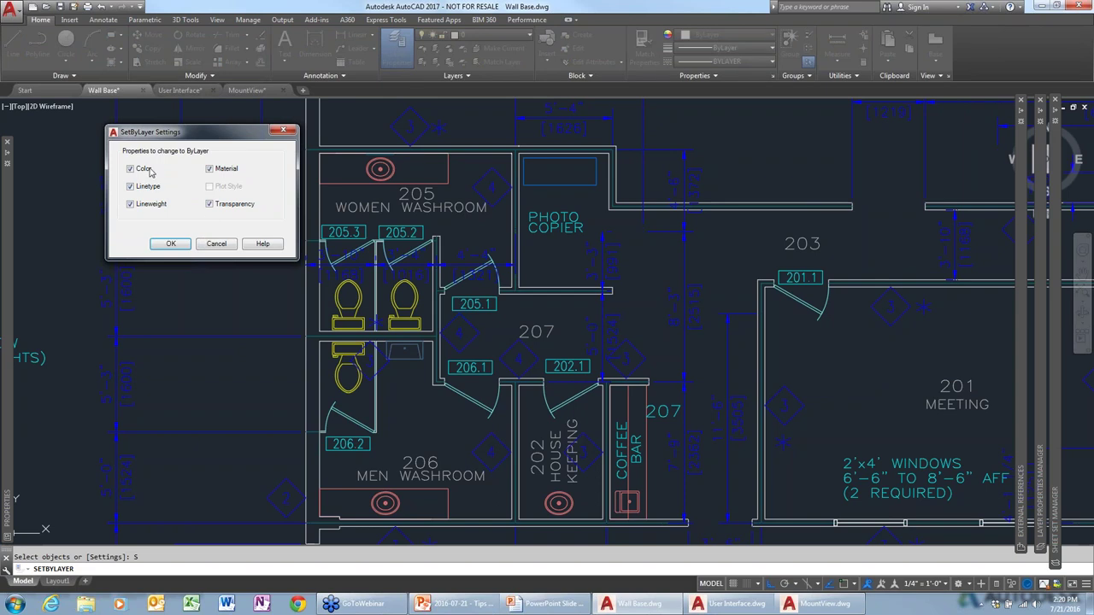
pyautogui.click(217, 244)
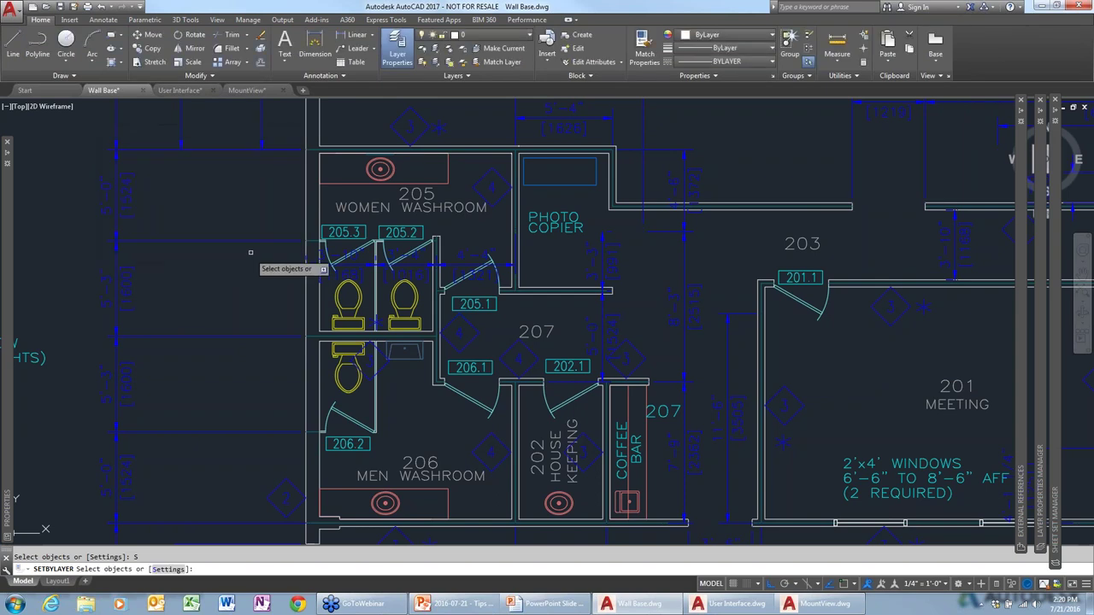
pyautogui.click(487, 227)
pyautogui.click(335, 334)
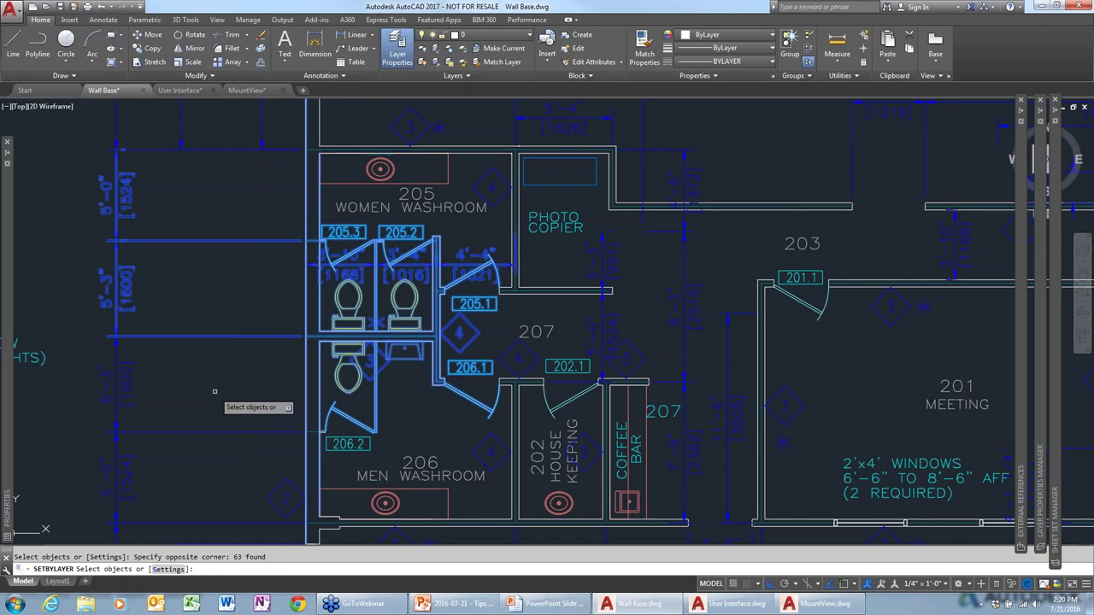
pyautogui.press('Return')
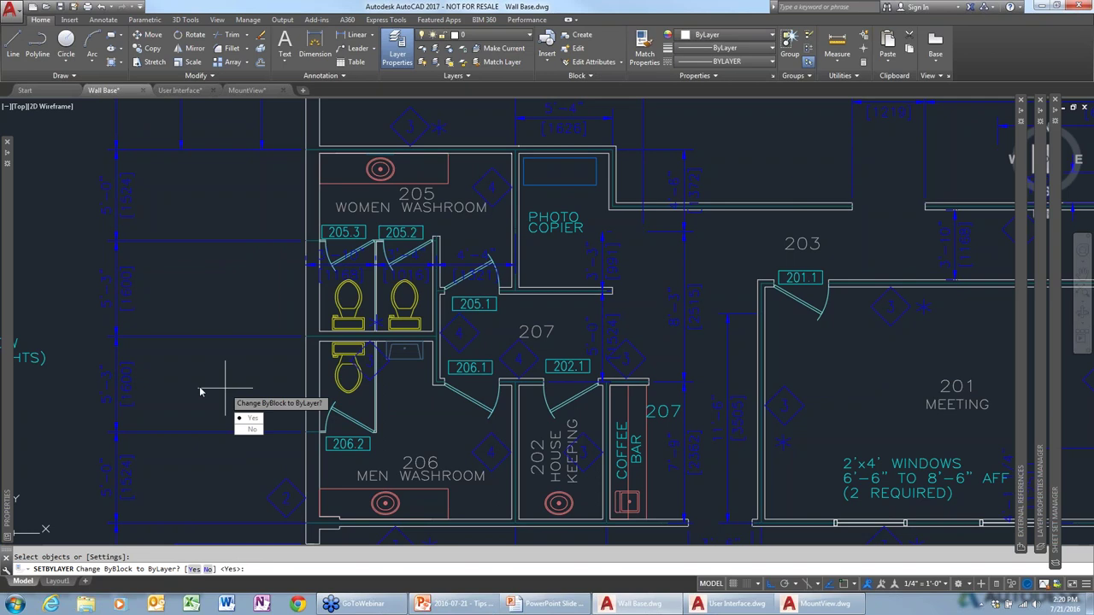
pyautogui.press('Return')
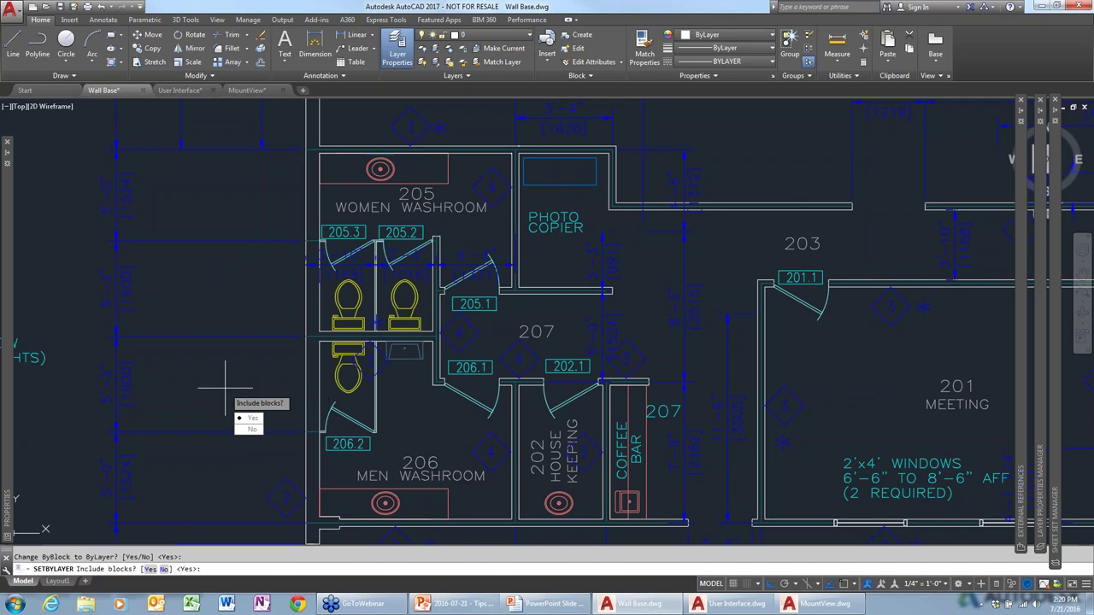
pyautogui.press('Return')
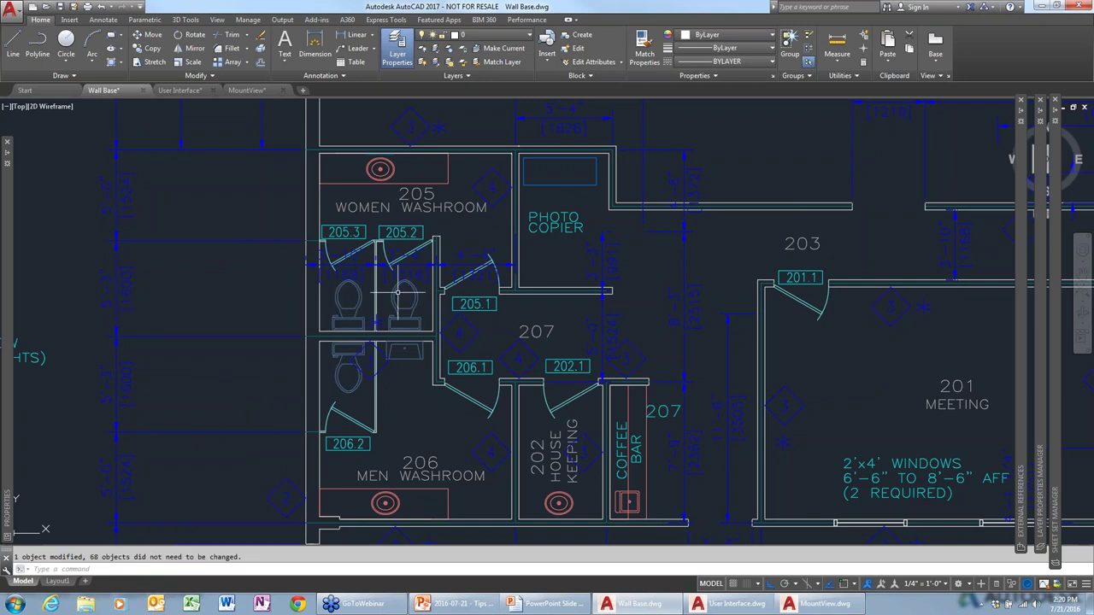
# Check whether Isolate Objects is enabled among the status bar tools
pyautogui.moveTo(392, 297)
pyautogui.scroll(-4, 367, 327)
pyautogui.scroll(-2, 367, 329)
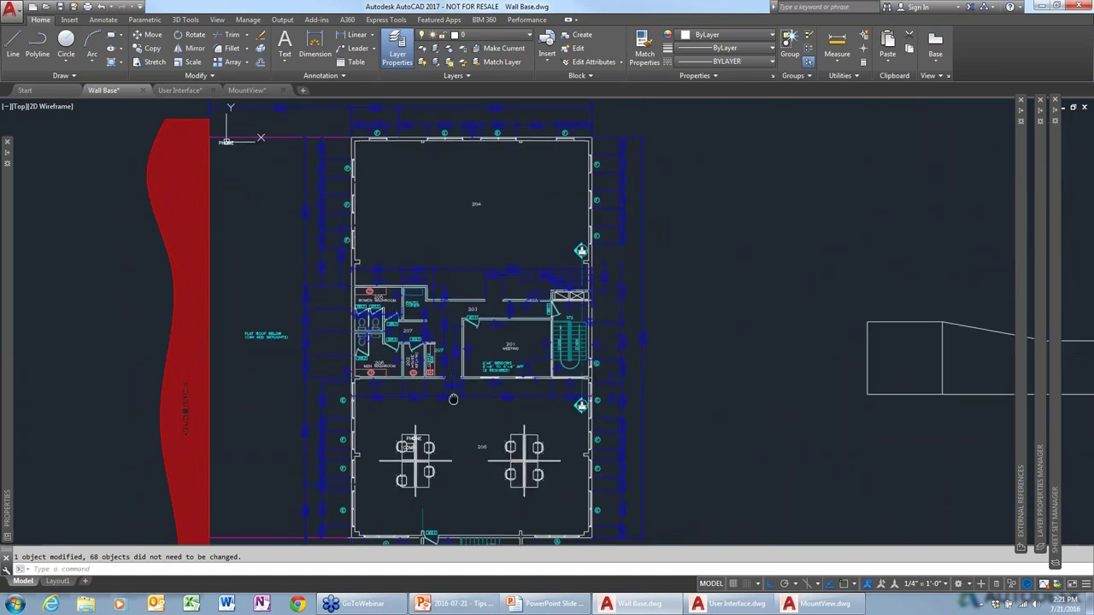
pyautogui.moveTo(453, 399); pyautogui.dragTo(451, 376, button='middle')
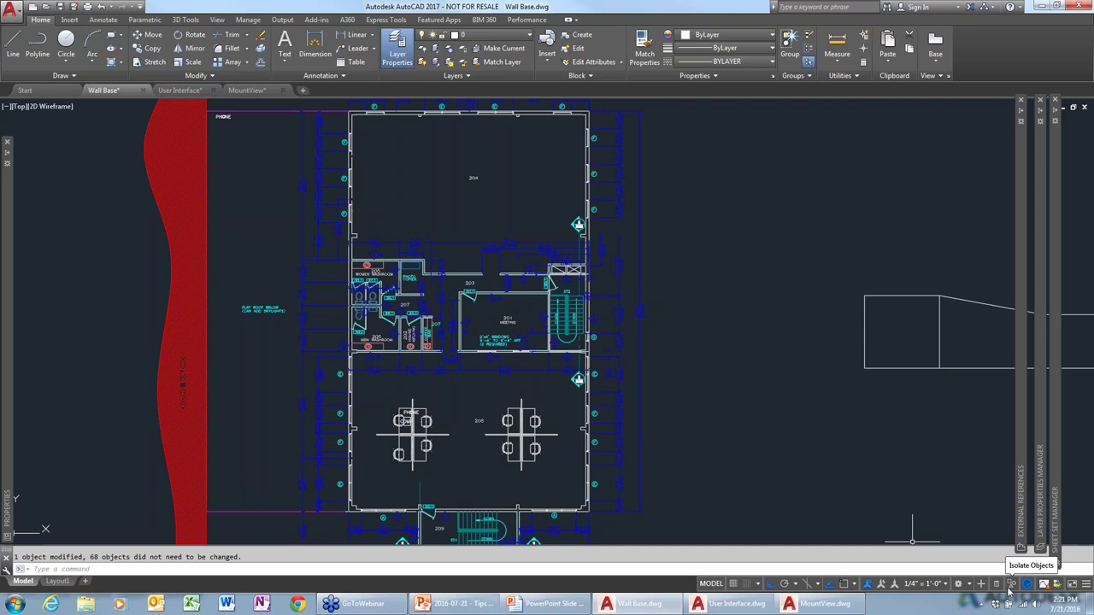
pyautogui.click(1086, 586)
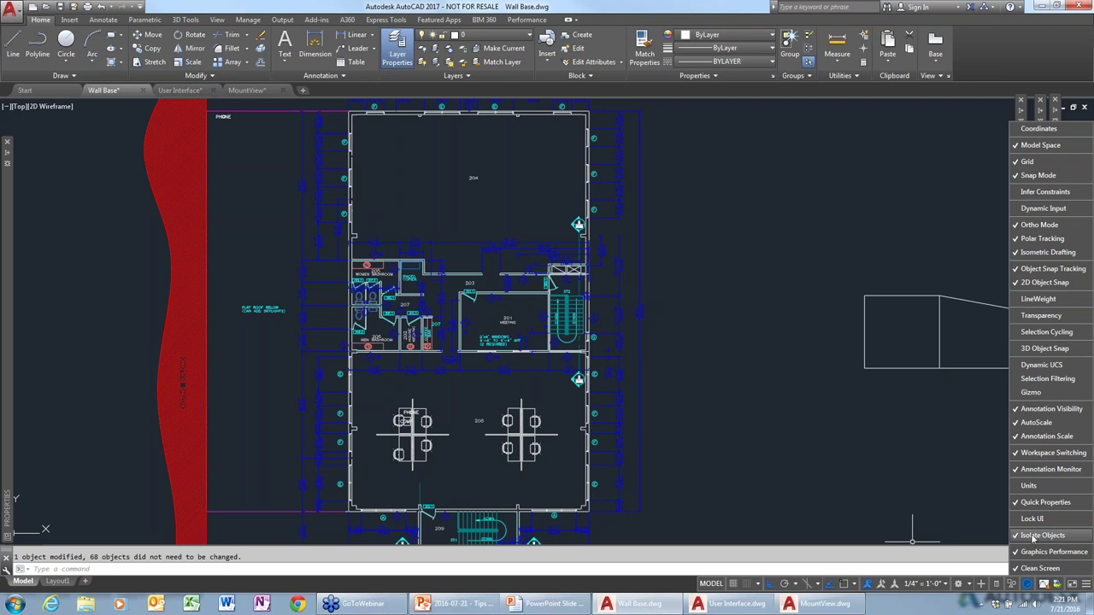
pyautogui.click(924, 492)
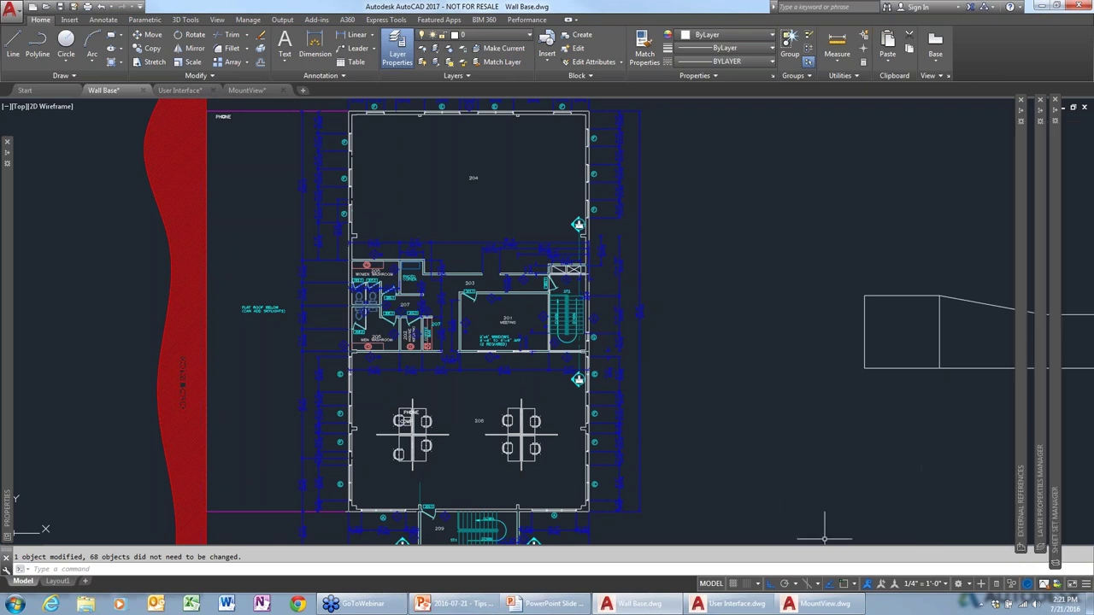
# Isolate the objects of stair ST2 with Isolate Objects, selecting them with a window around the stairwell
pyautogui.click(1011, 586)
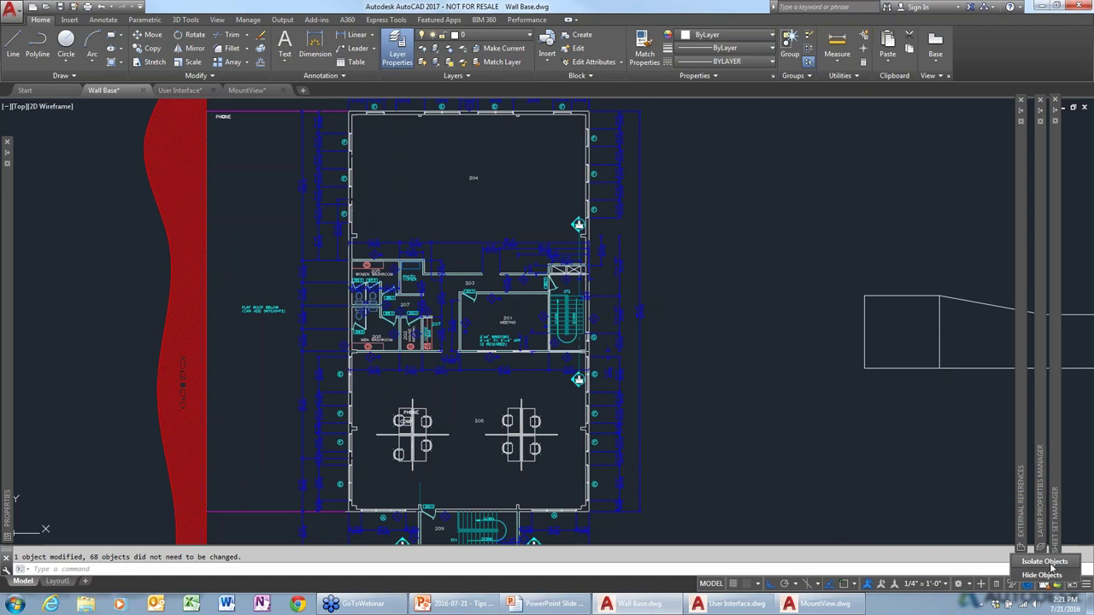
pyautogui.click(1048, 562)
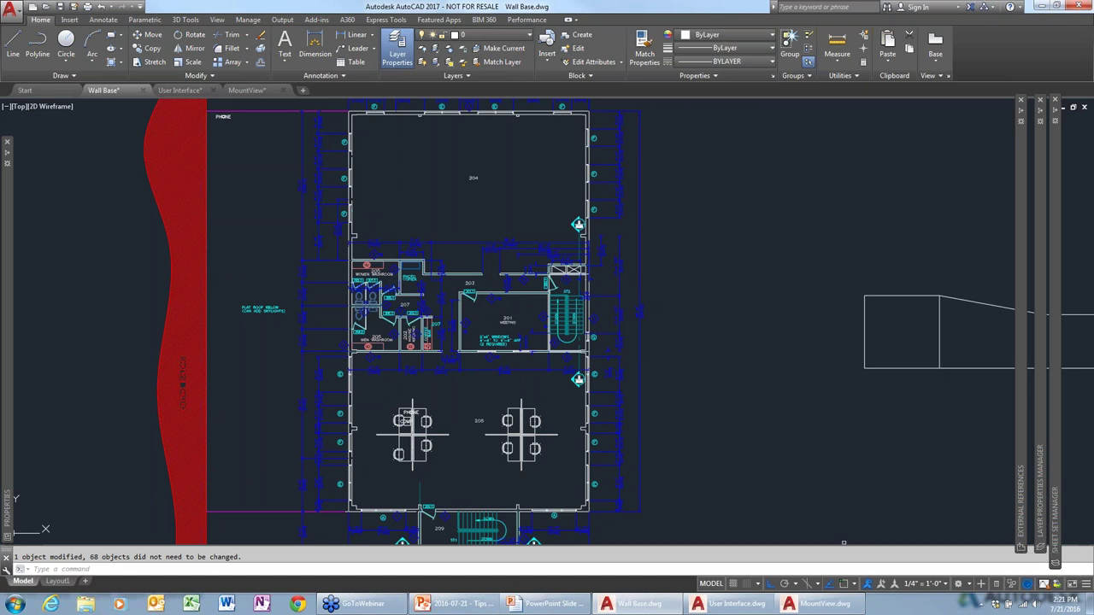
pyautogui.scroll(4, 542, 273)
pyautogui.click(547, 233)
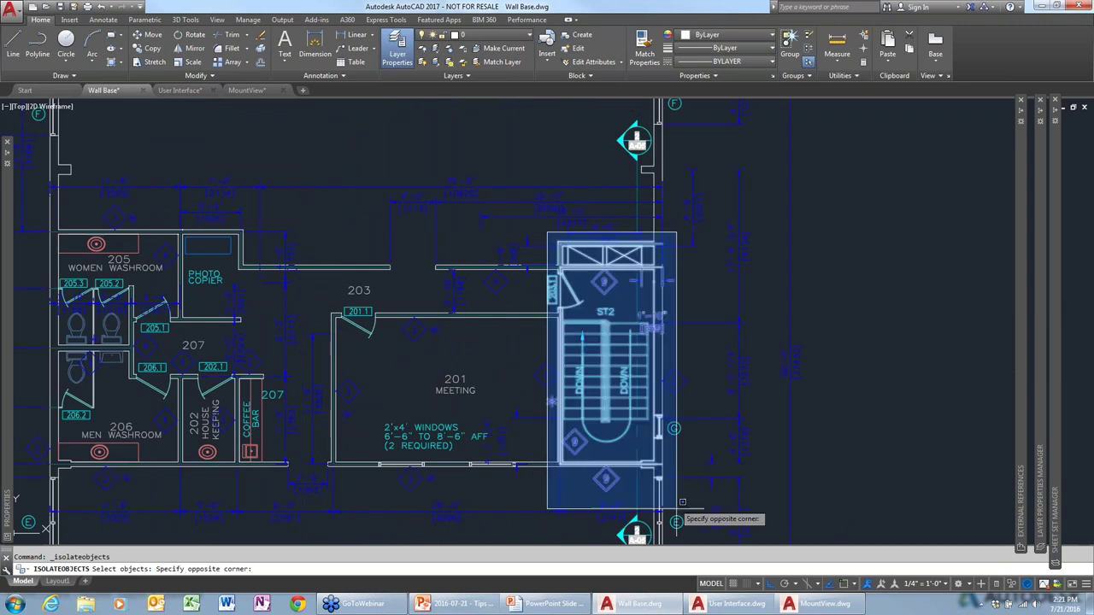
pyautogui.click(698, 510)
pyautogui.press('Return')
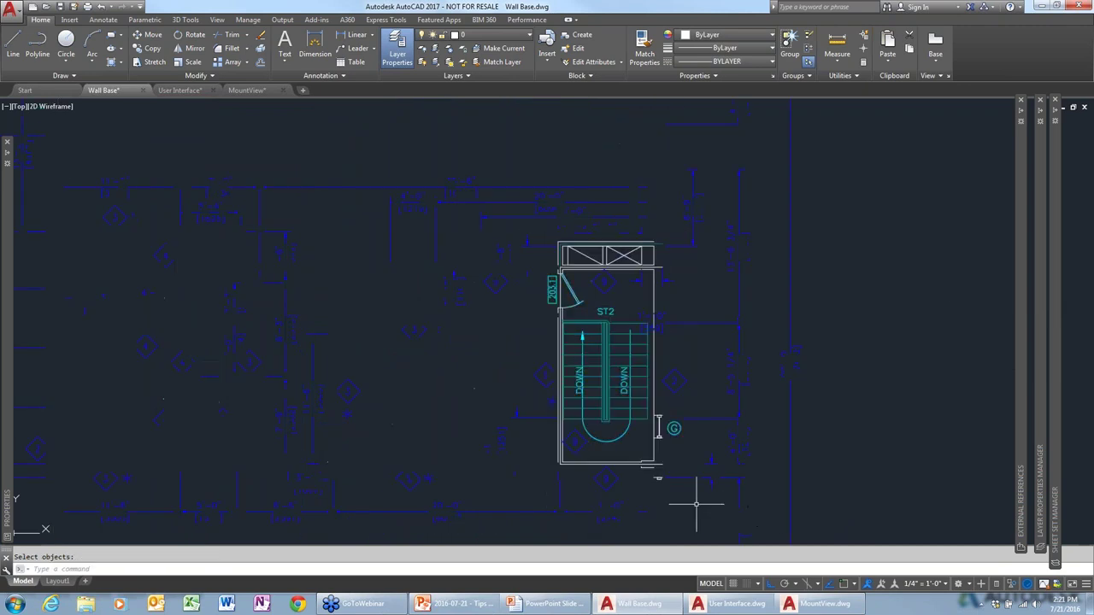
pyautogui.scroll(-5, 684, 502)
pyautogui.moveTo(659, 501); pyautogui.dragTo(633, 334, button='middle')
pyautogui.scroll(3, 615, 339)
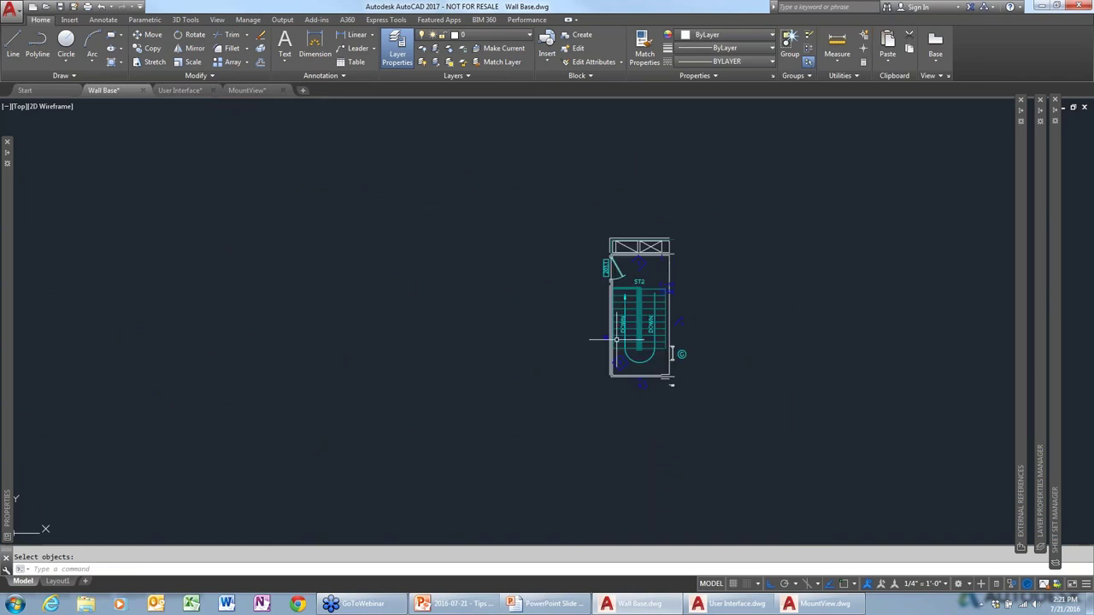
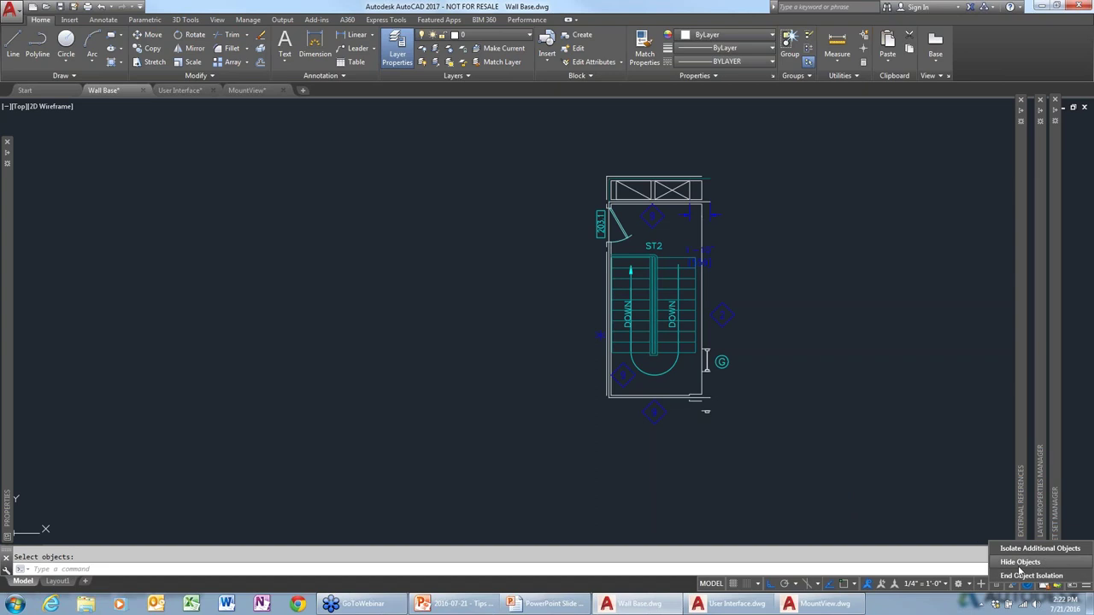
# Hide door tag 203.1, the crossed shaft with its walls, and the adjoining dimension above stair ST2 with Hide Objects
pyautogui.click(1021, 563)
pyautogui.click(601, 224)
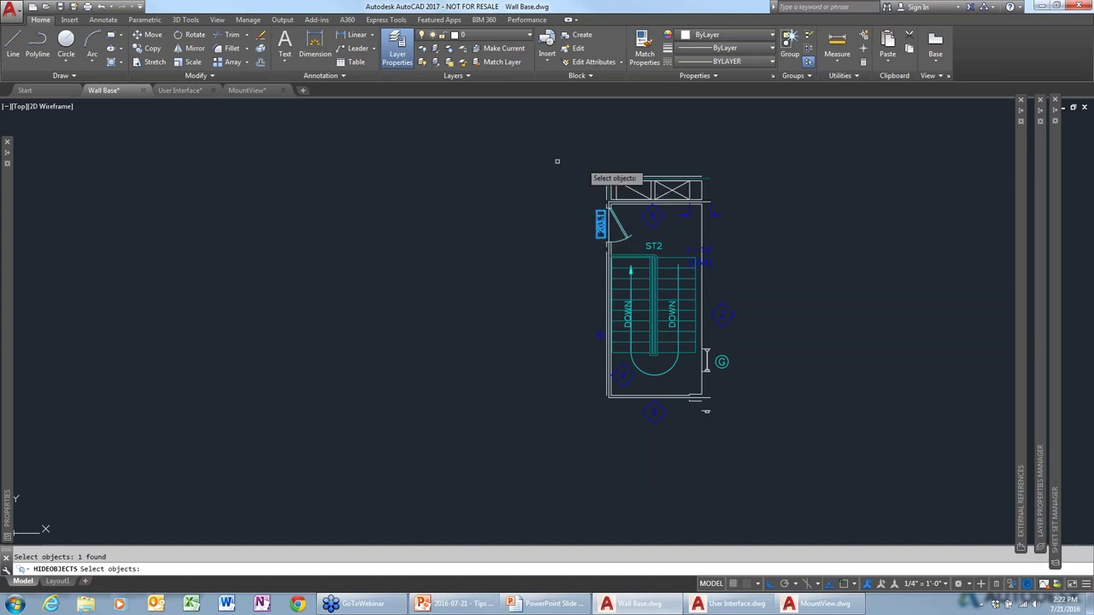
pyautogui.click(537, 144)
pyautogui.click(748, 231)
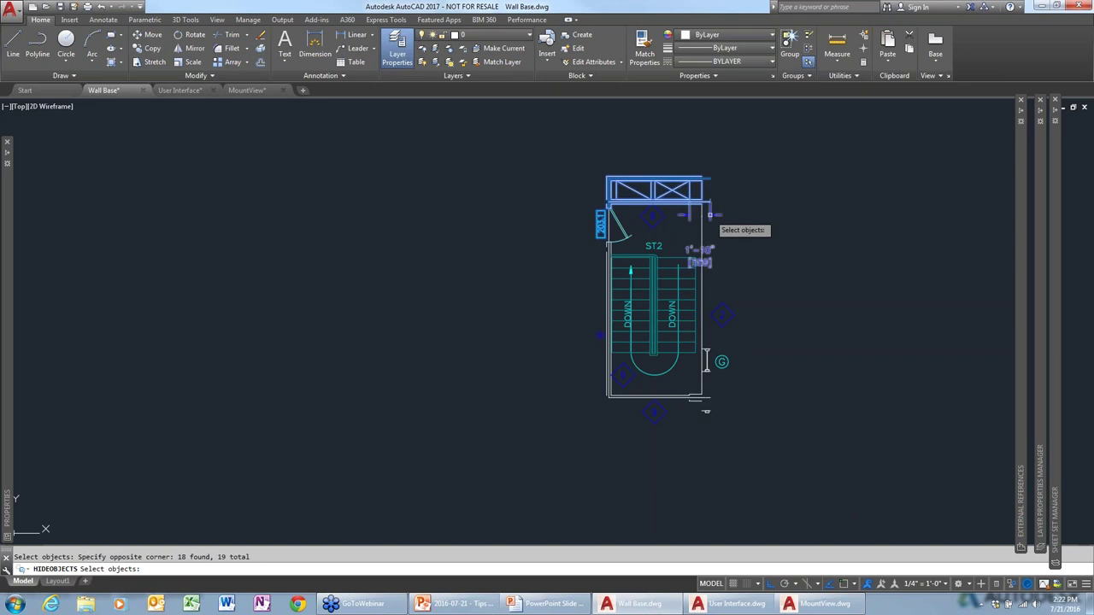
pyautogui.click(697, 253)
pyautogui.press('Return')
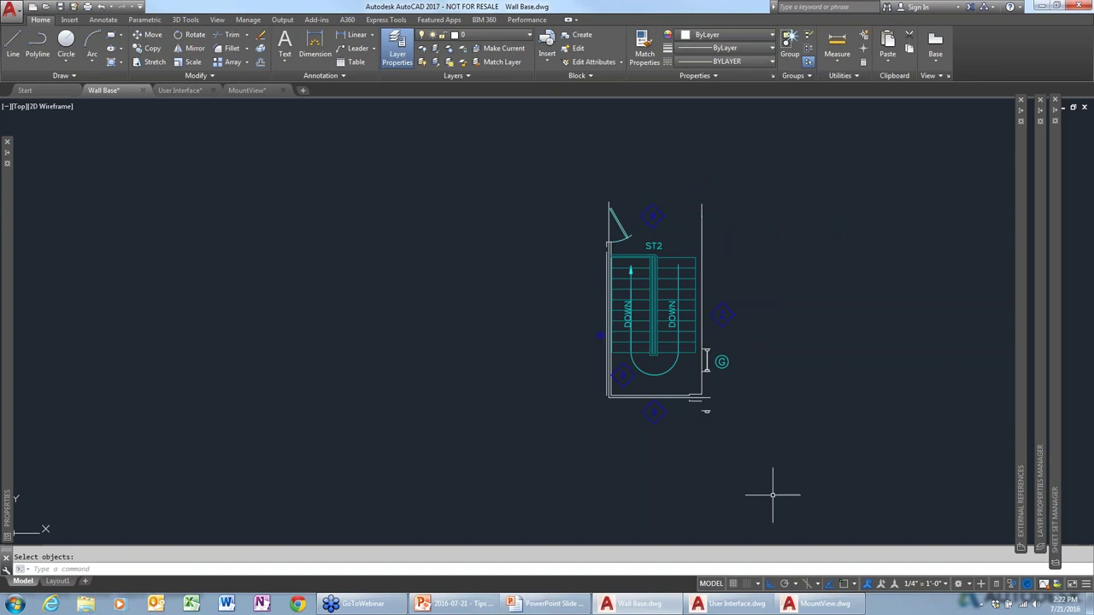
# End the object isolation to restore the whole floor plan
pyautogui.click(1011, 585)
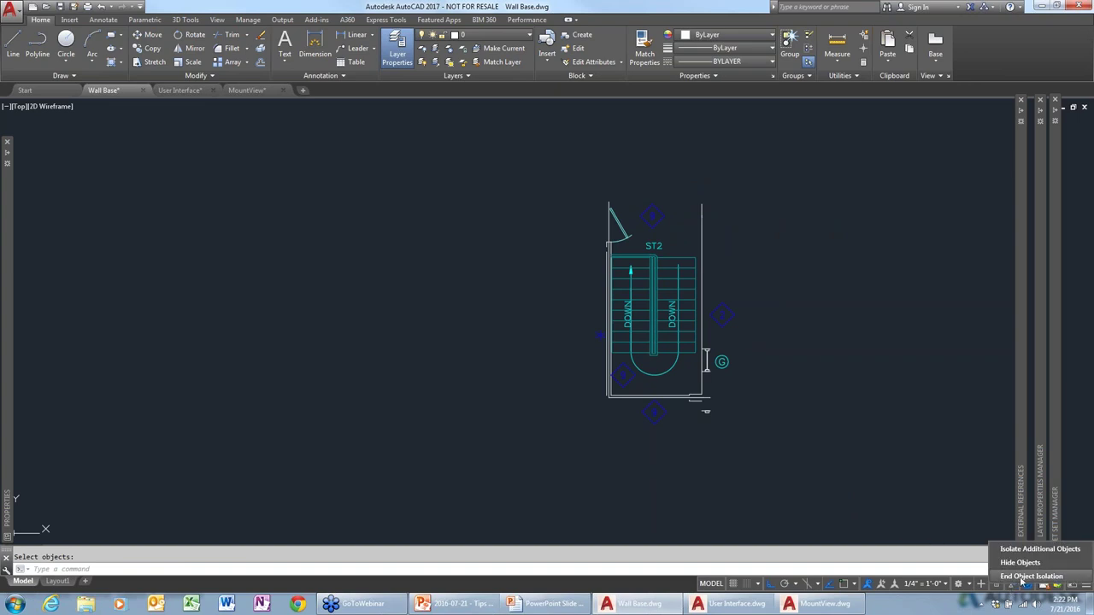
pyautogui.click(1024, 577)
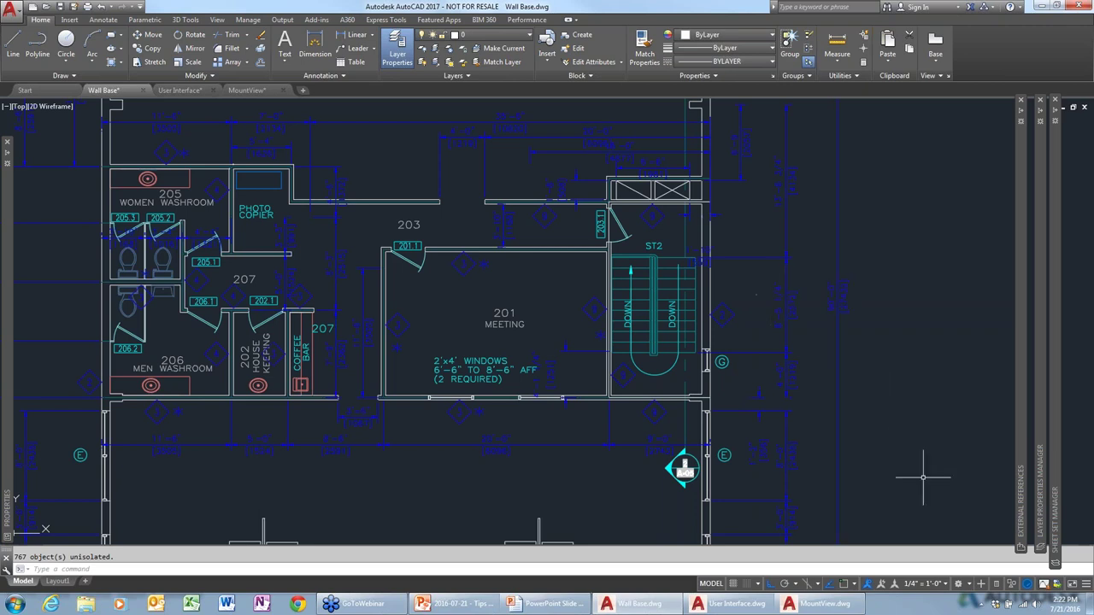
# Draw two separate lines with Ortho off in the empty area beside the building, one steep and one shorter and nearly horizontal
pyautogui.moveTo(891, 465); pyautogui.dragTo(575, 376, button='middle')
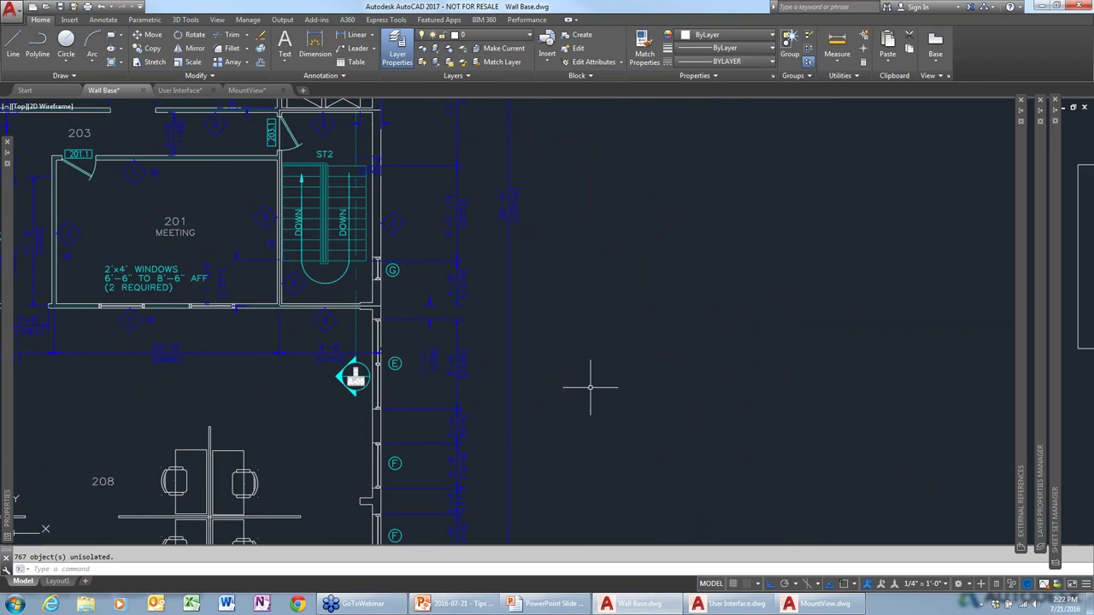
pyautogui.write('l')
pyautogui.press('Return')
pyautogui.click(562, 395)
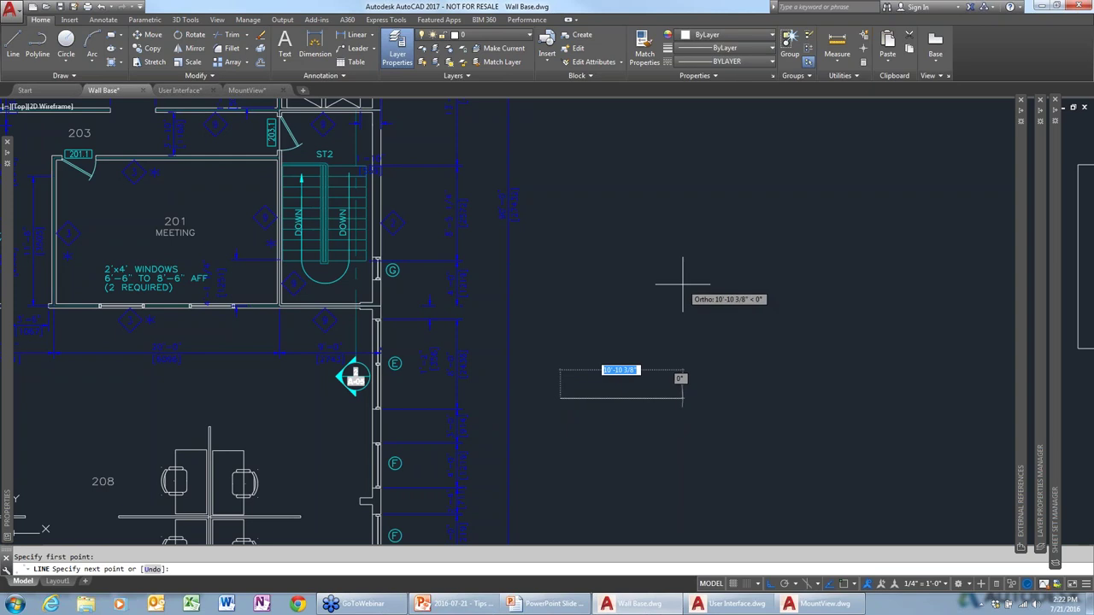
pyautogui.press('F8')
pyautogui.click(658, 199)
pyautogui.press('Return')
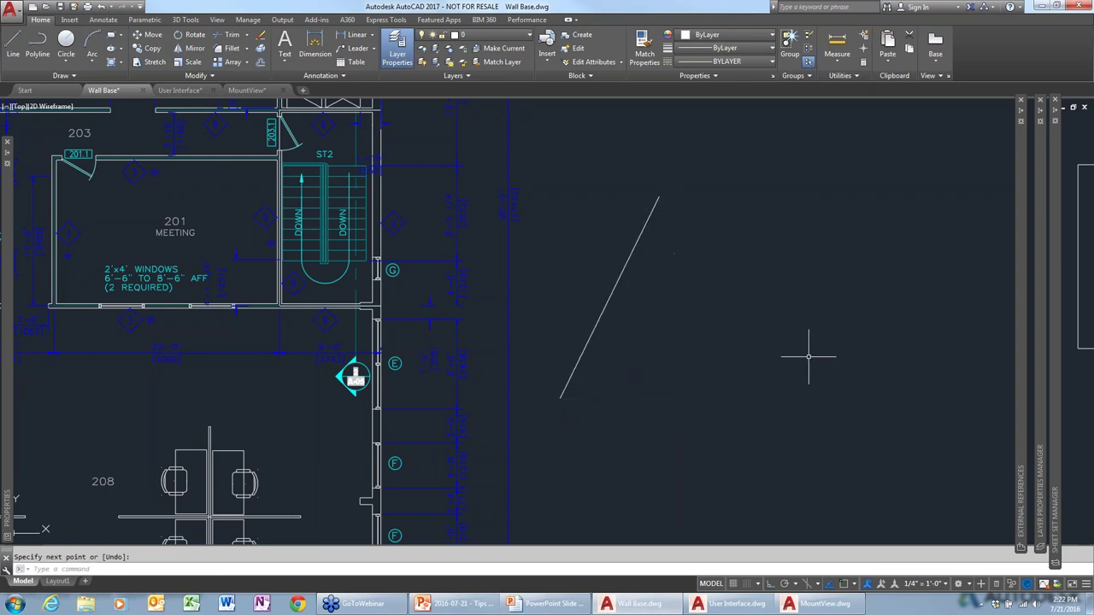
pyautogui.click(761, 316)
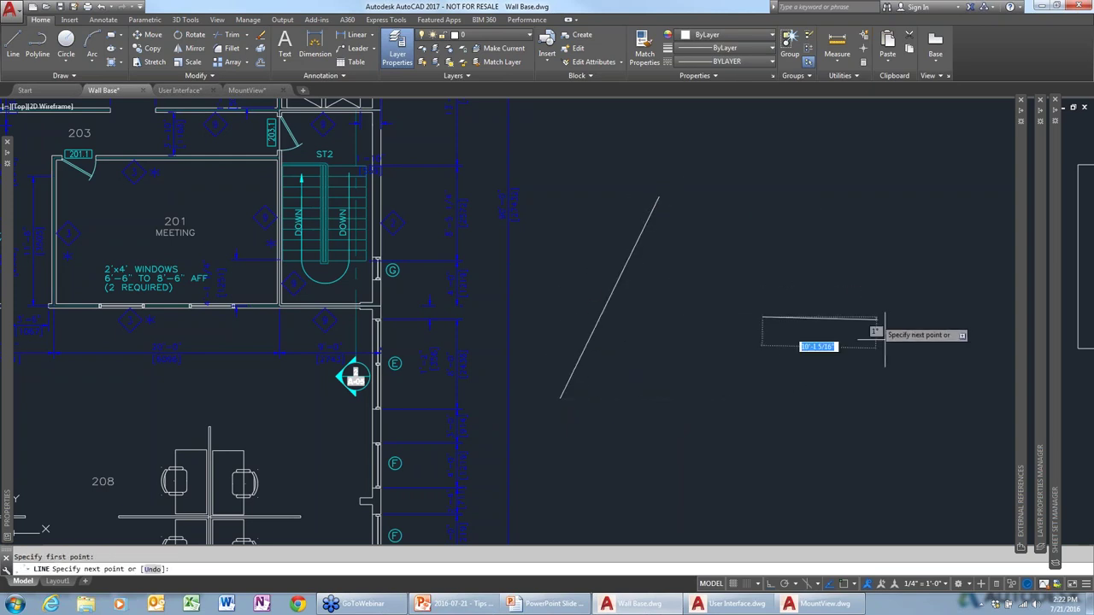
pyautogui.click(913, 298)
pyautogui.press('Return')
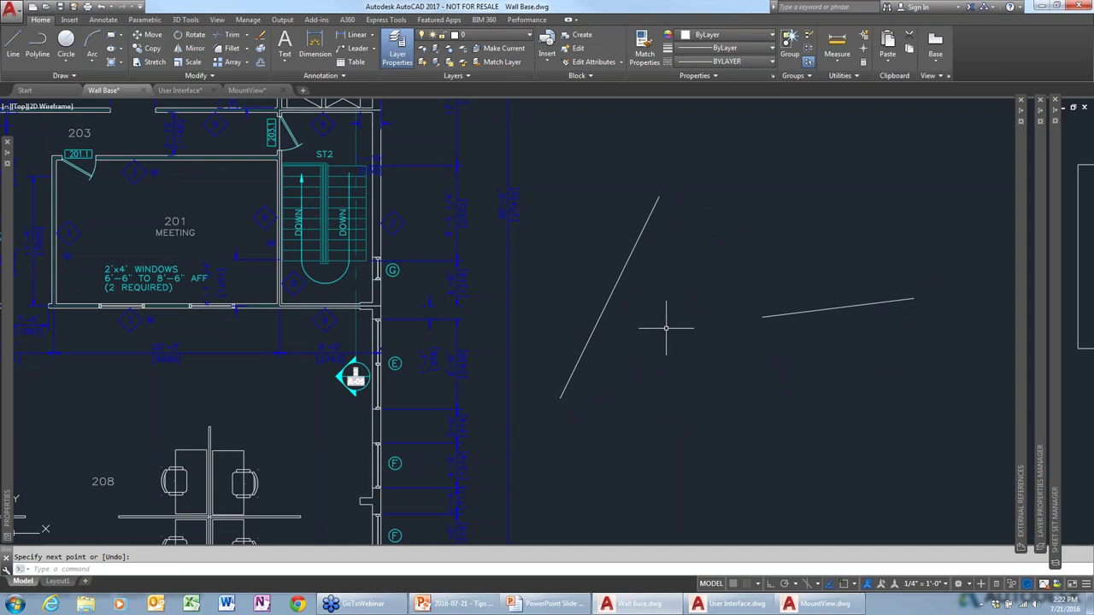
# Turn on object snap and start a line, tracking from the steep line's midpoint and along the shorter line's extension
pyautogui.press('F3')
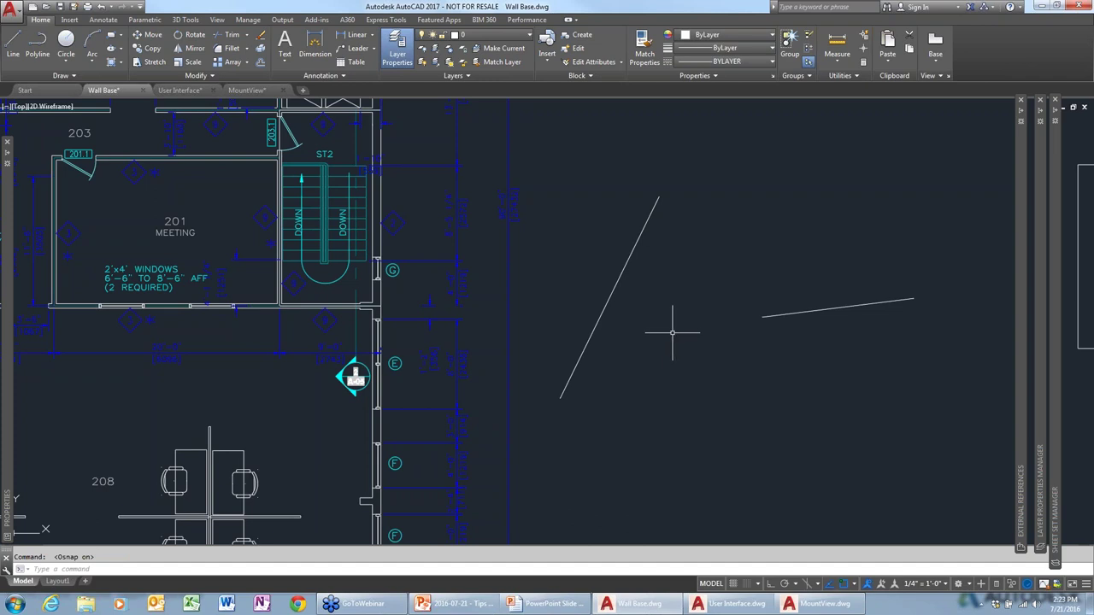
pyautogui.press('l')
pyautogui.press('Return')
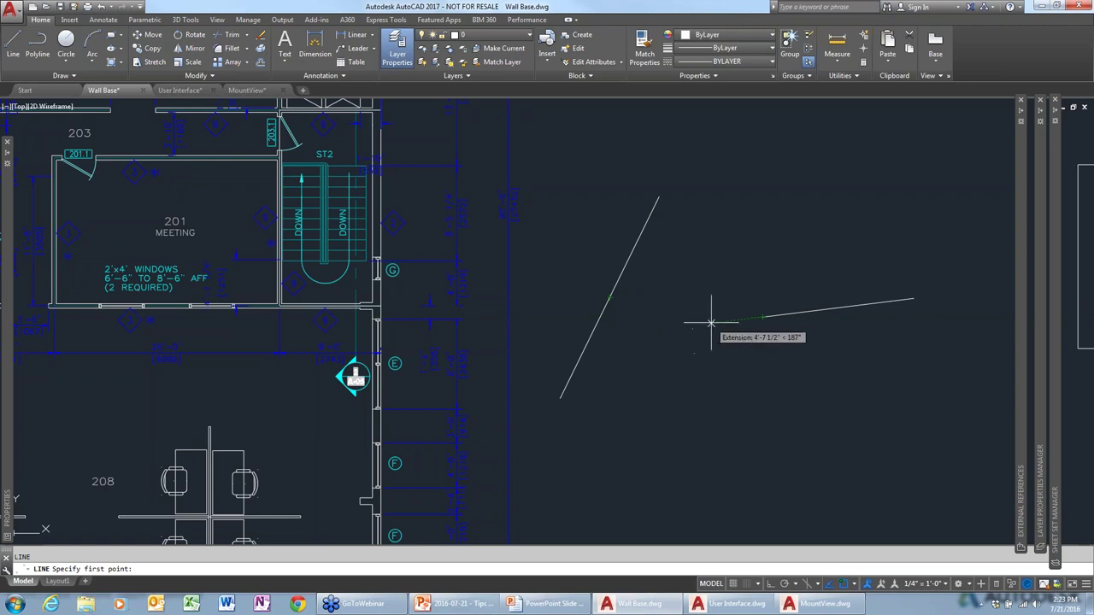
# Draw a line perpendicular to the long slanted line, running from its lower part down toward the empty area
pyautogui.click(589, 339)
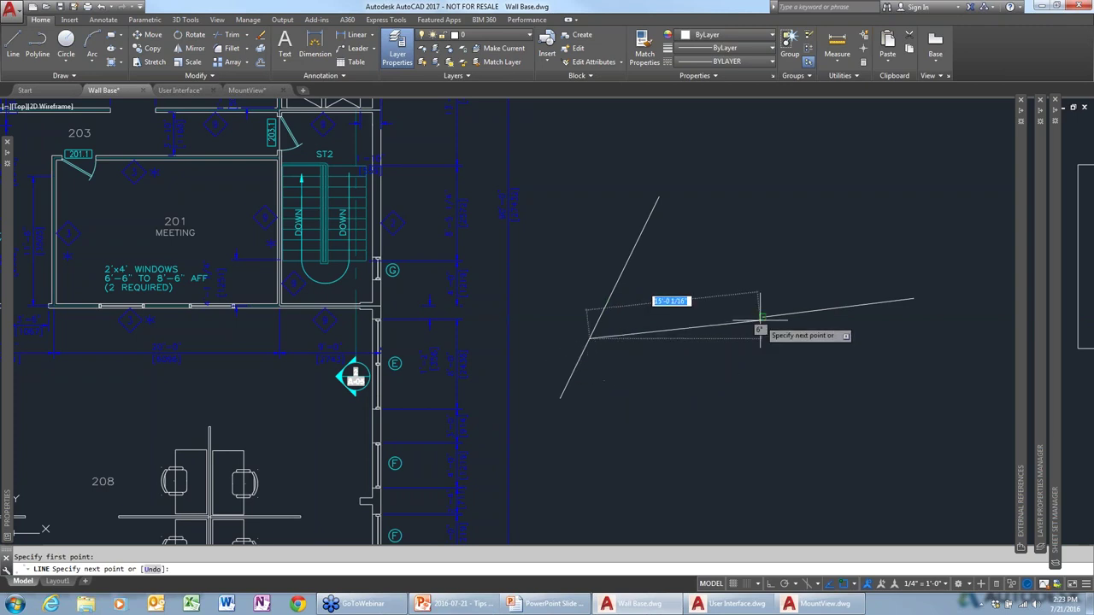
pyautogui.click(689, 380)
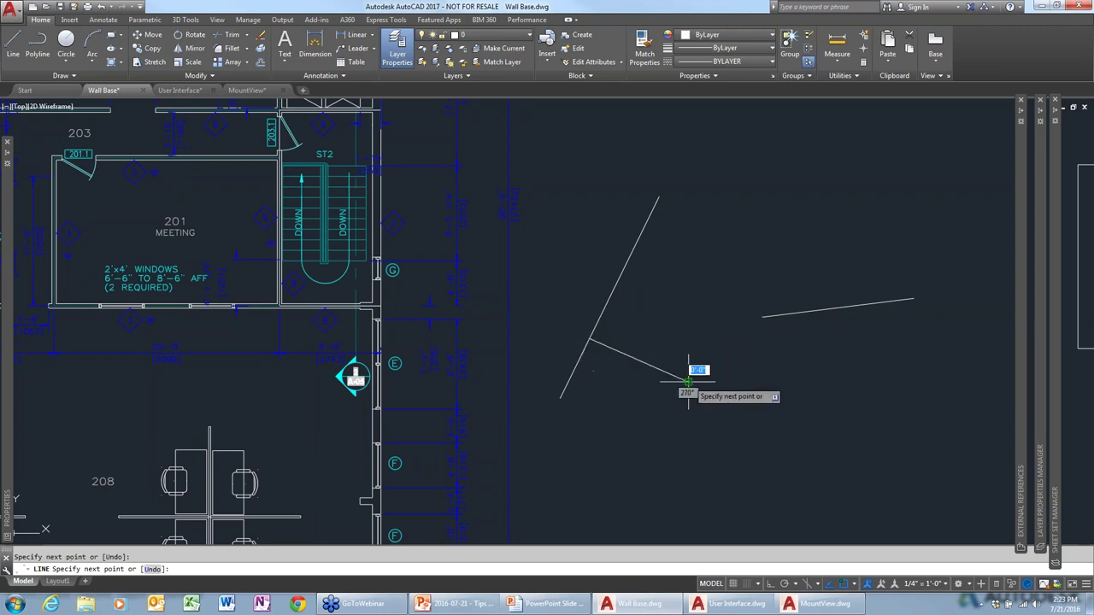
pyautogui.press('Return')
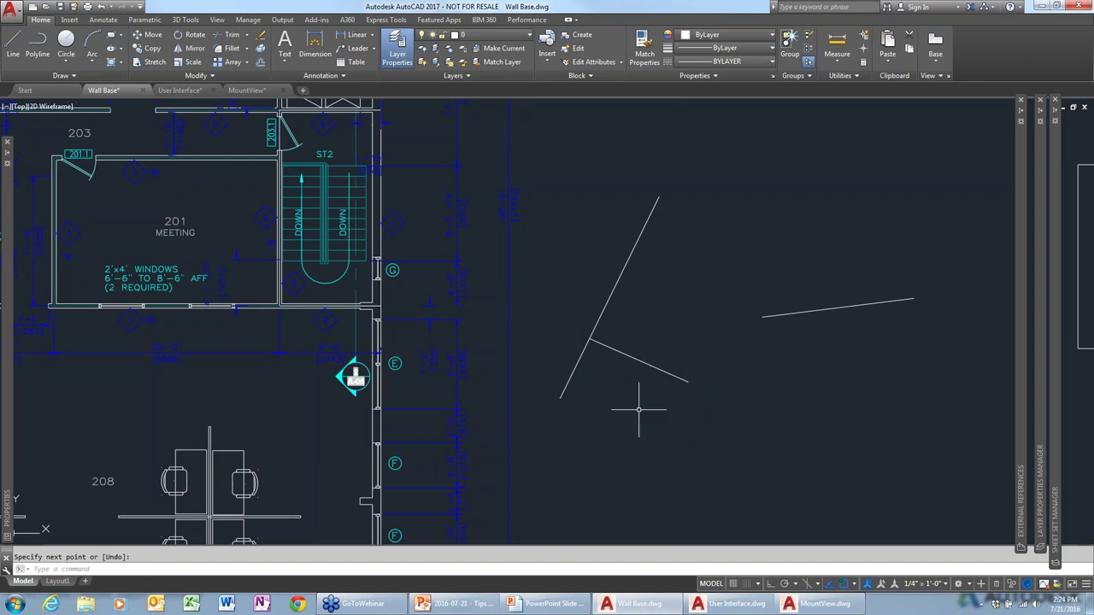
pyautogui.write('l')
pyautogui.press('Return')
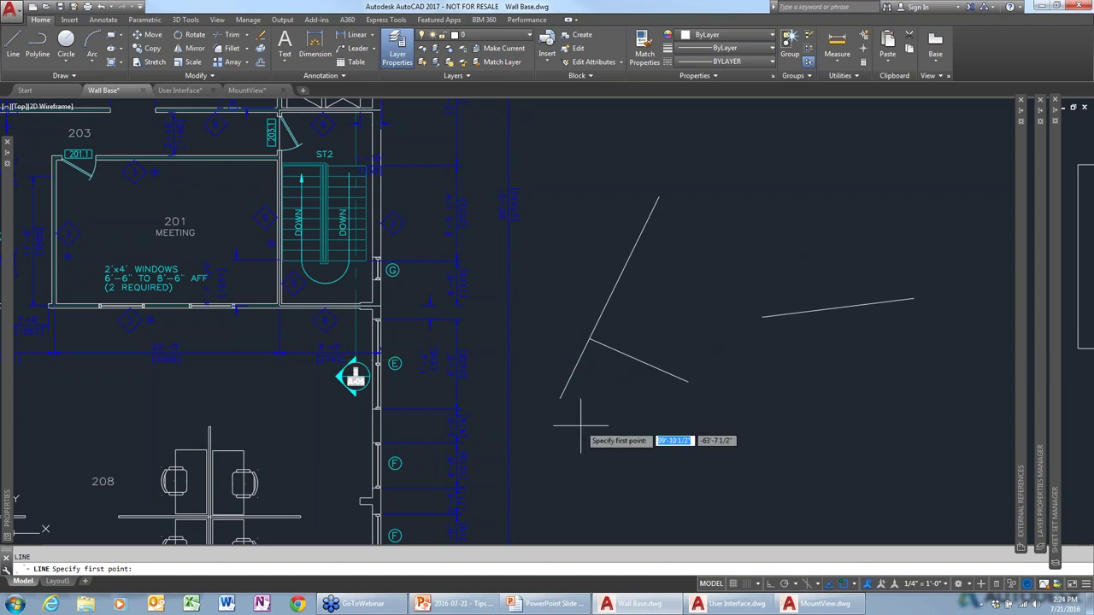
pyautogui.press('Escape')
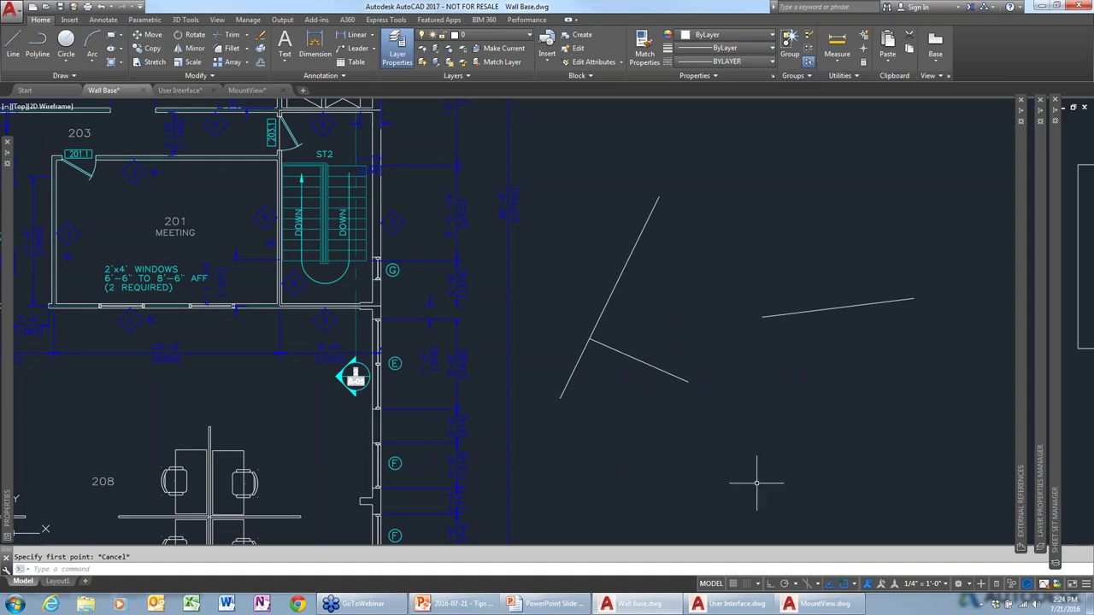
# Erase the three practice lines beside the floor plan
pyautogui.click(855, 454)
pyautogui.click(603, 247)
pyautogui.press('Delete')
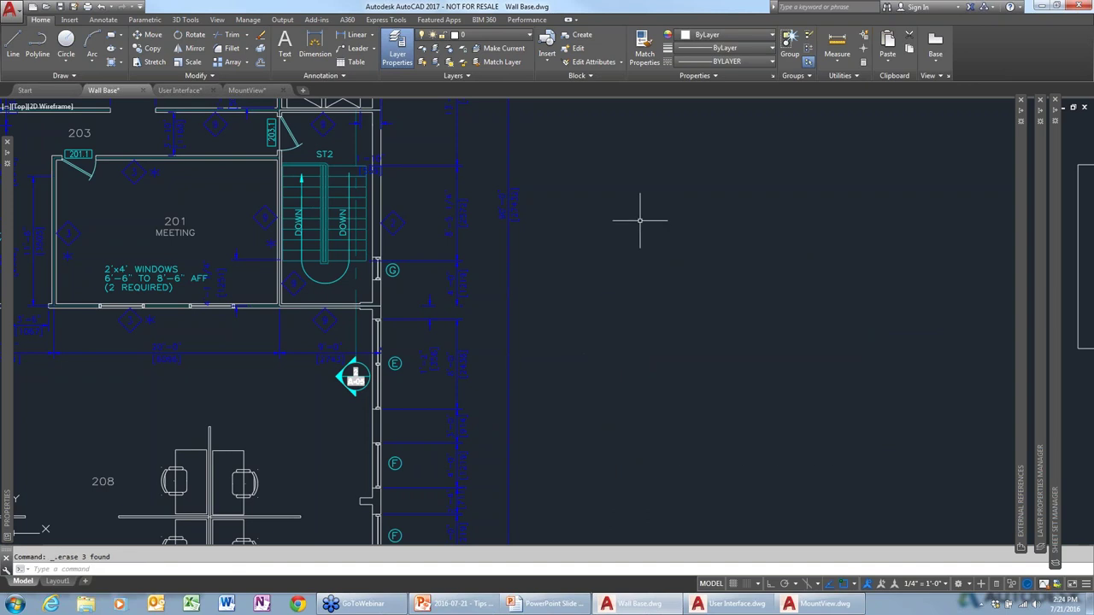
# Switch to Paint and paste a screenshot of the floor plan around meeting room 201 into a blank image
pyautogui.scroll(-3, 639, 221)
pyautogui.moveTo(310, 325); pyautogui.dragTo(504, 372, button='middle')
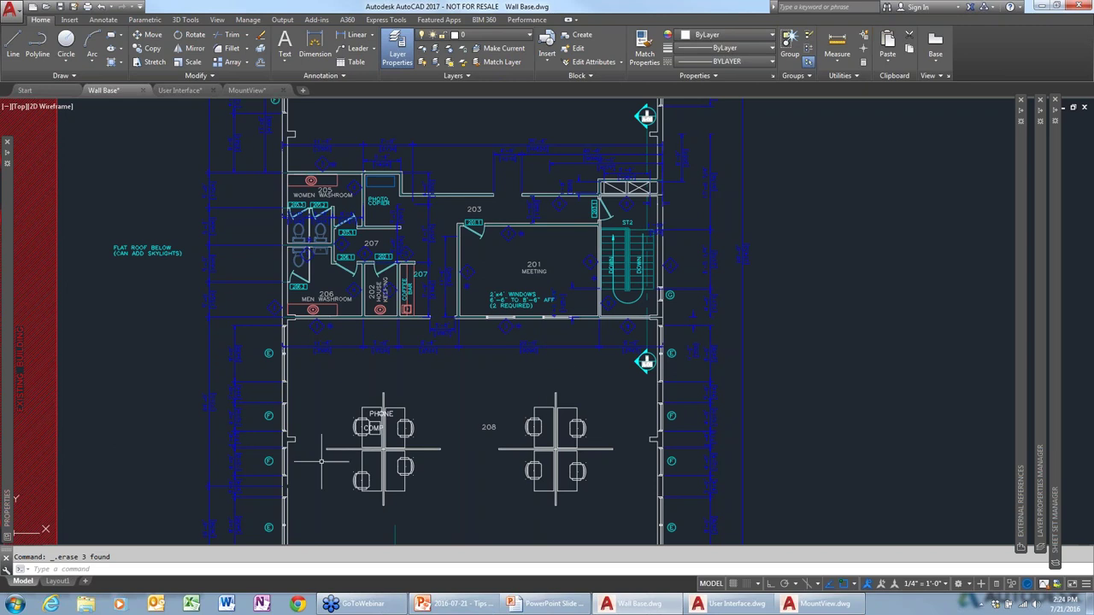
pyautogui.click(17, 604)
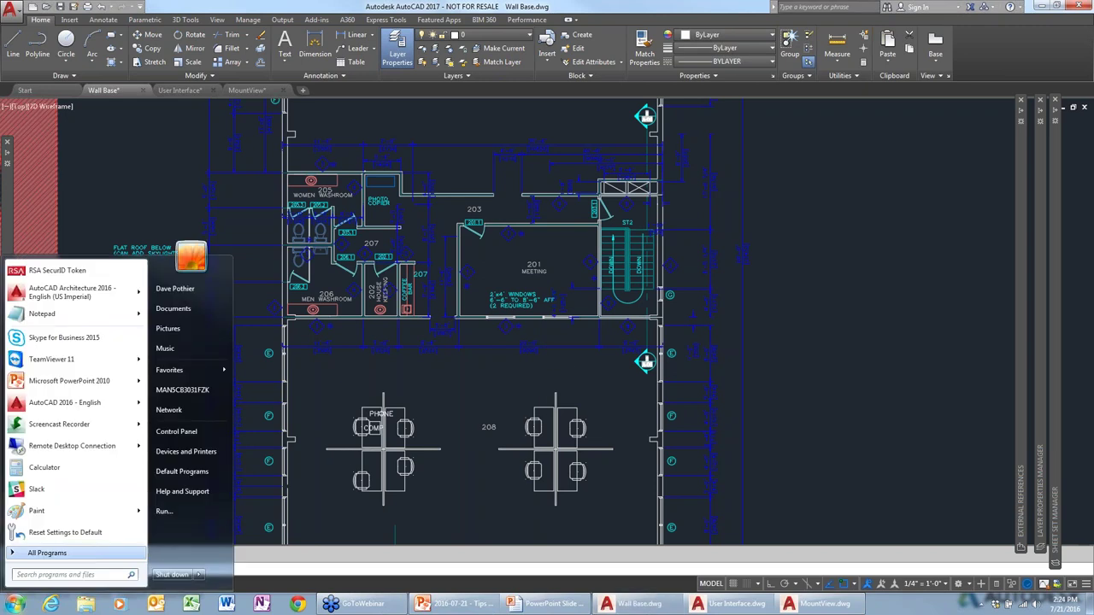
pyautogui.click(34, 553)
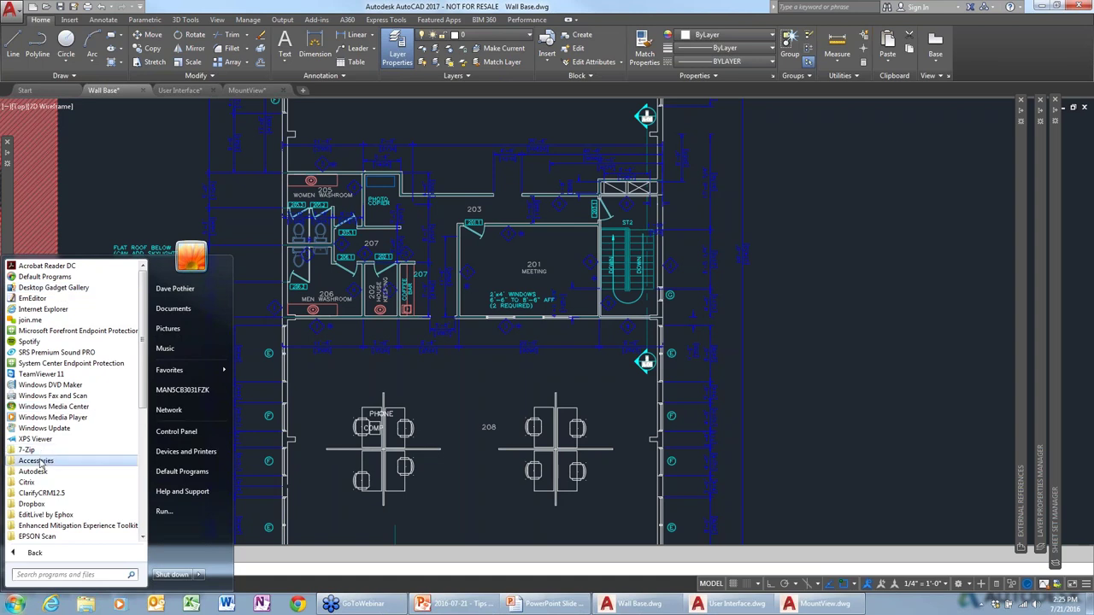
pyautogui.click(40, 463)
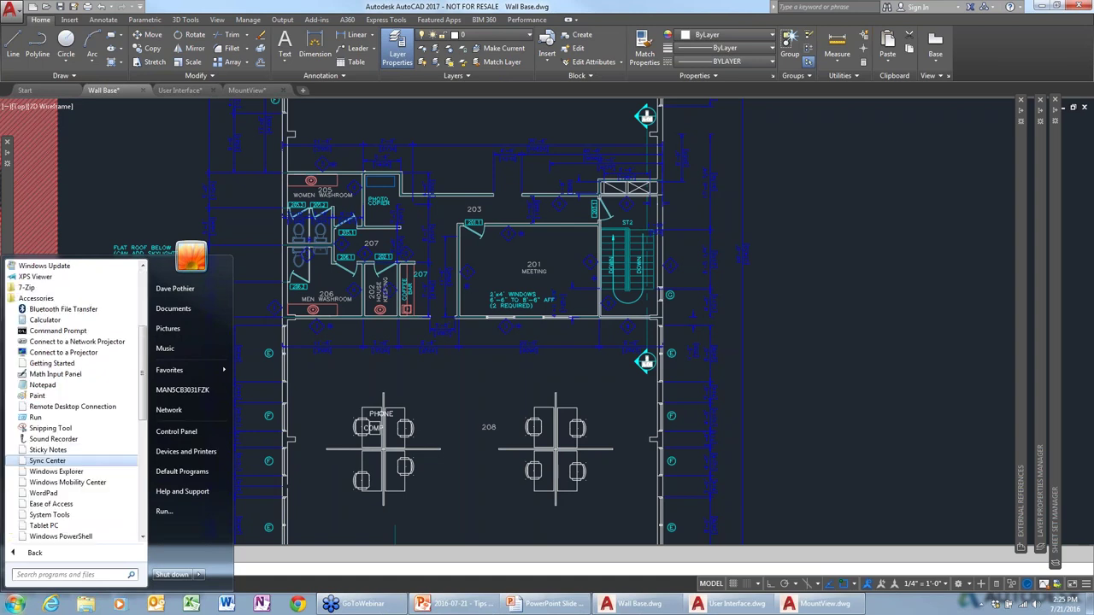
pyautogui.click(39, 397)
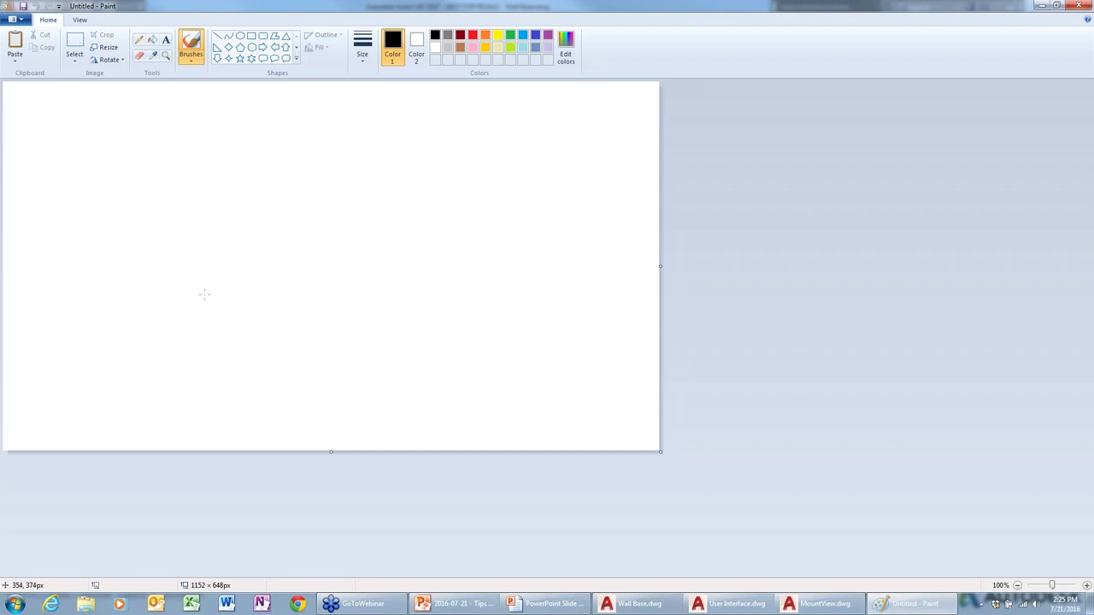
pyautogui.hotkey('ctrl', 'v')
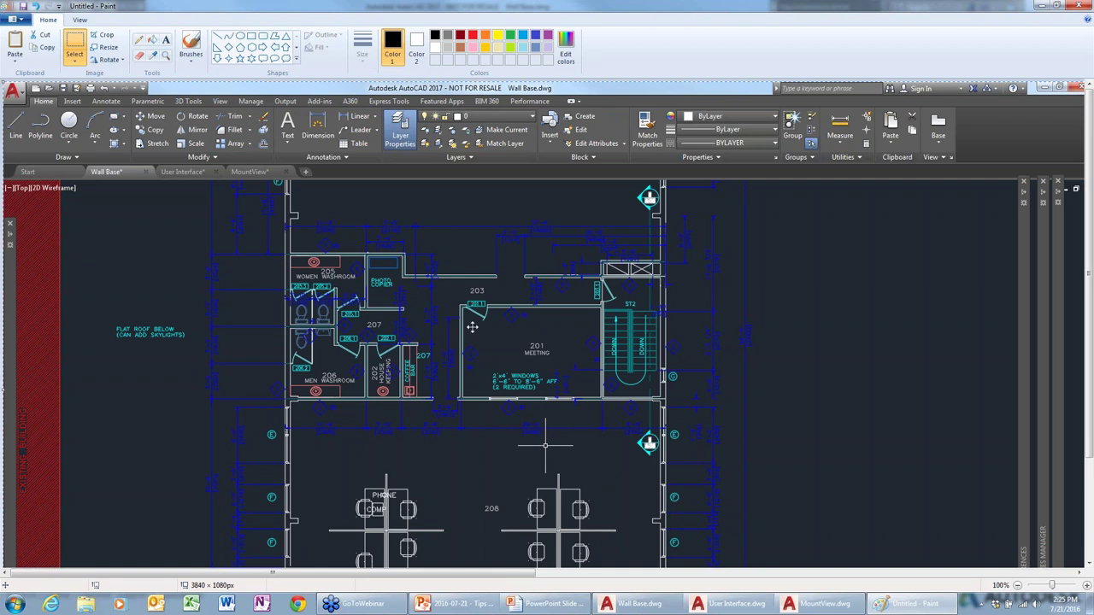
# Draw a red rectangle about 451 × 279 px around meeting room 201 and stair ST2 on the screenshot
pyautogui.click(473, 36)
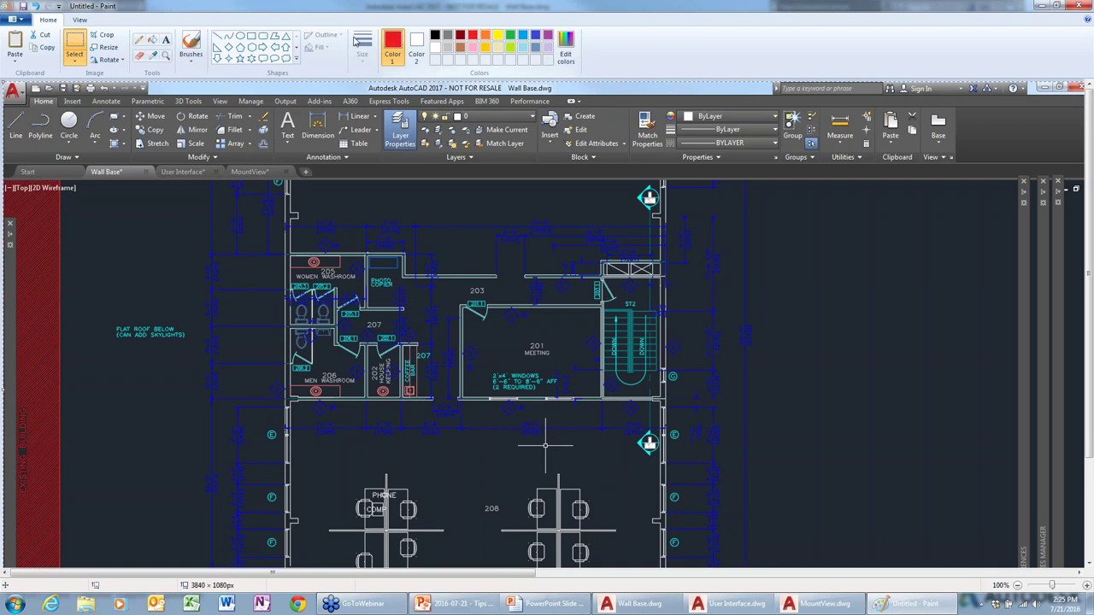
pyautogui.click(252, 36)
pyautogui.moveTo(436, 264)
pyautogui.mouseDown()
pyautogui.moveTo(672, 391)
pyautogui.moveTo(692, 421)
pyautogui.mouseUp()
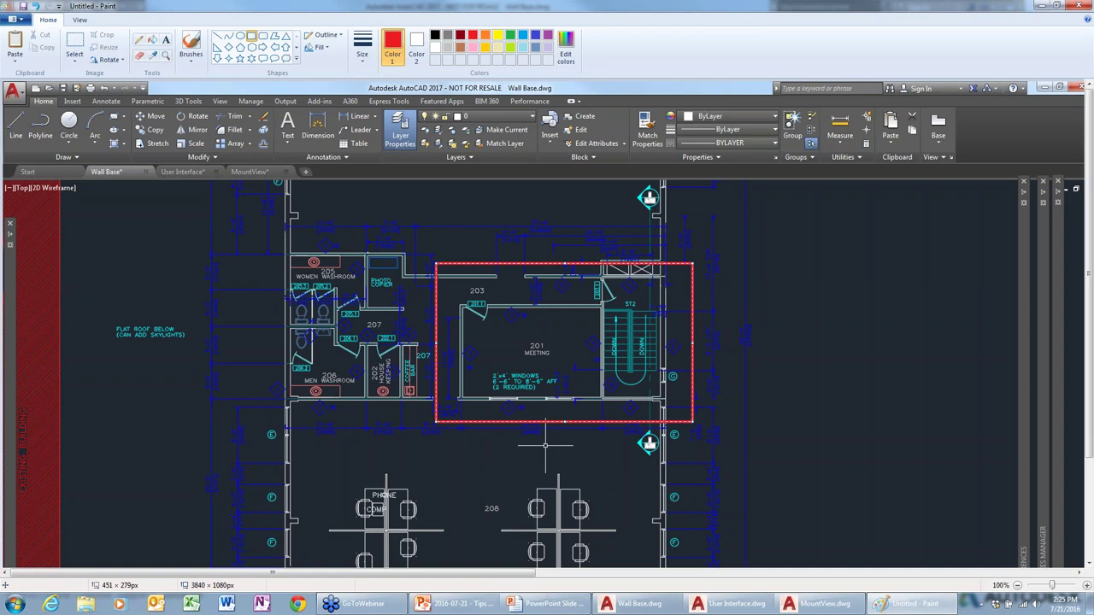
# Add a red right-pointing arrow about 76 × 76 px beside the rectangle, and close the Paint image without saving
pyautogui.click(372, 334)
pyautogui.moveTo(373, 333); pyautogui.dragTo(414, 367)
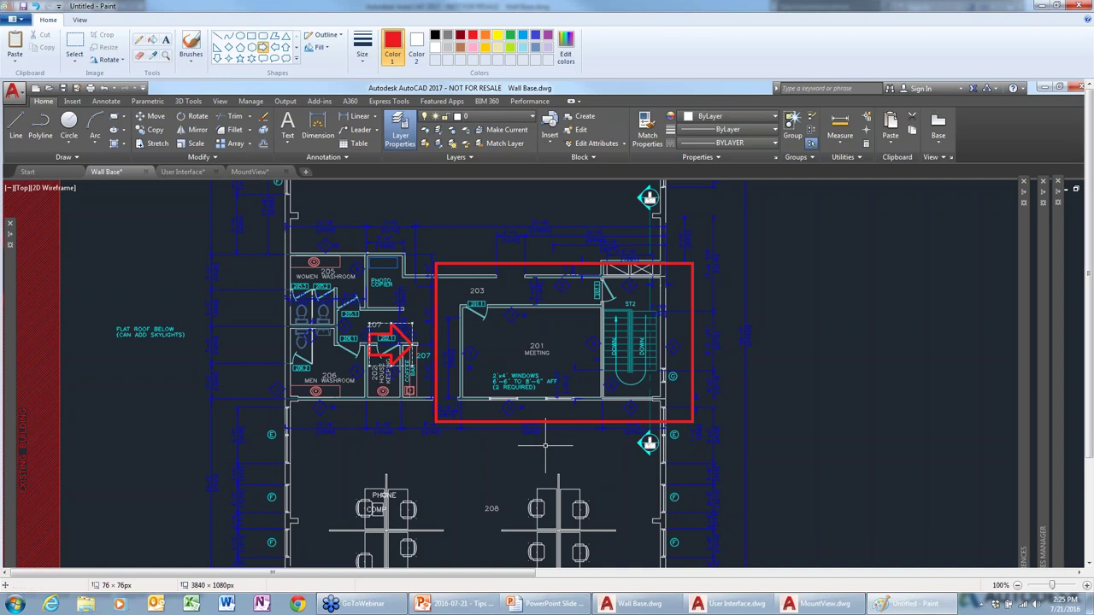
pyautogui.click(1074, 7)
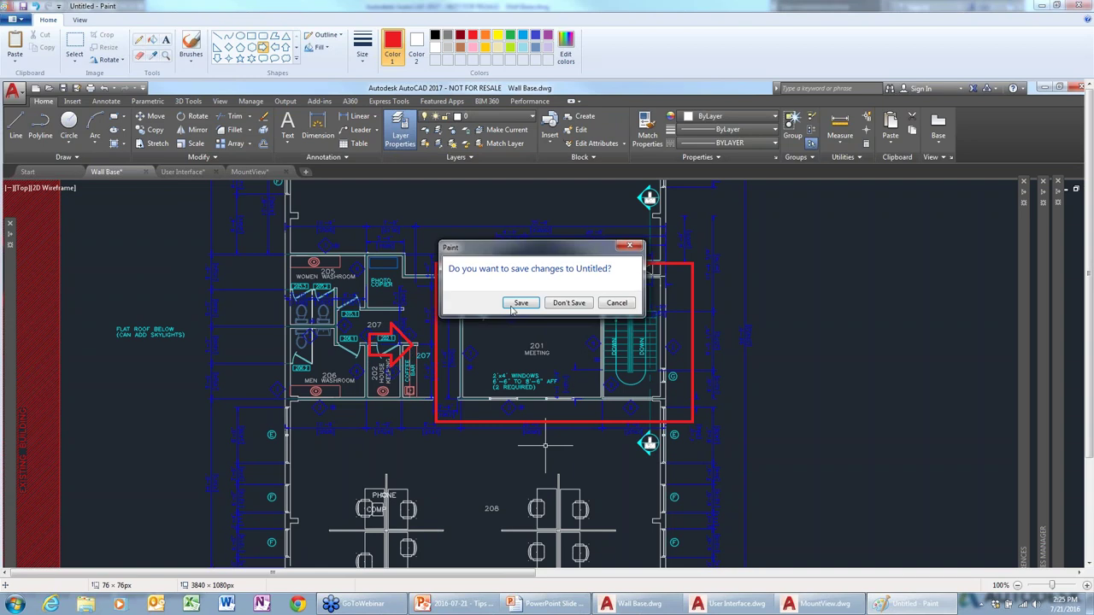
pyautogui.click(563, 305)
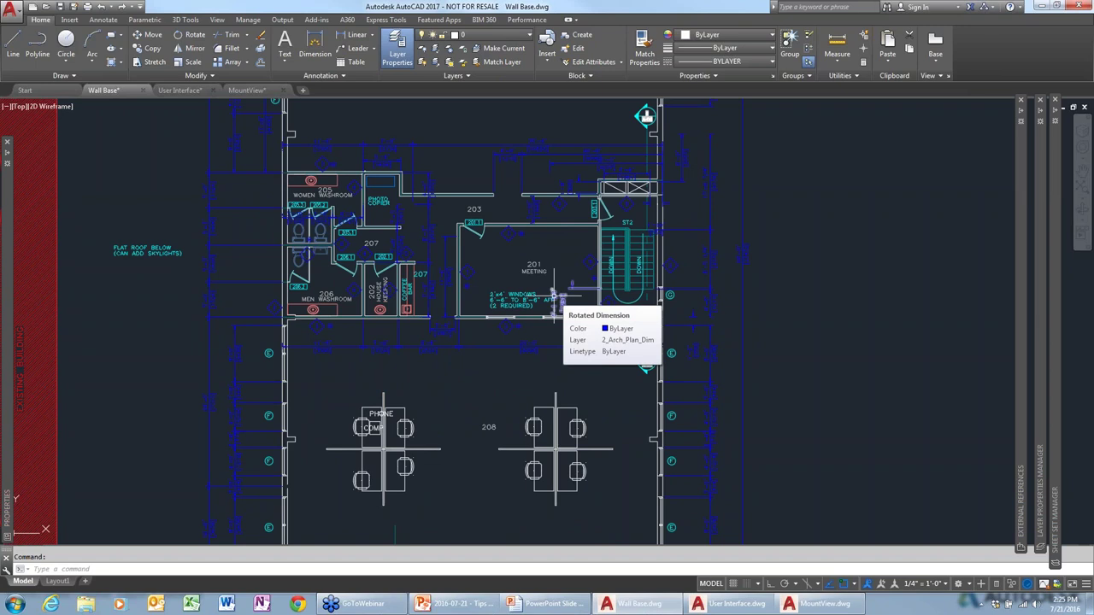
pyautogui.click(173, 92)
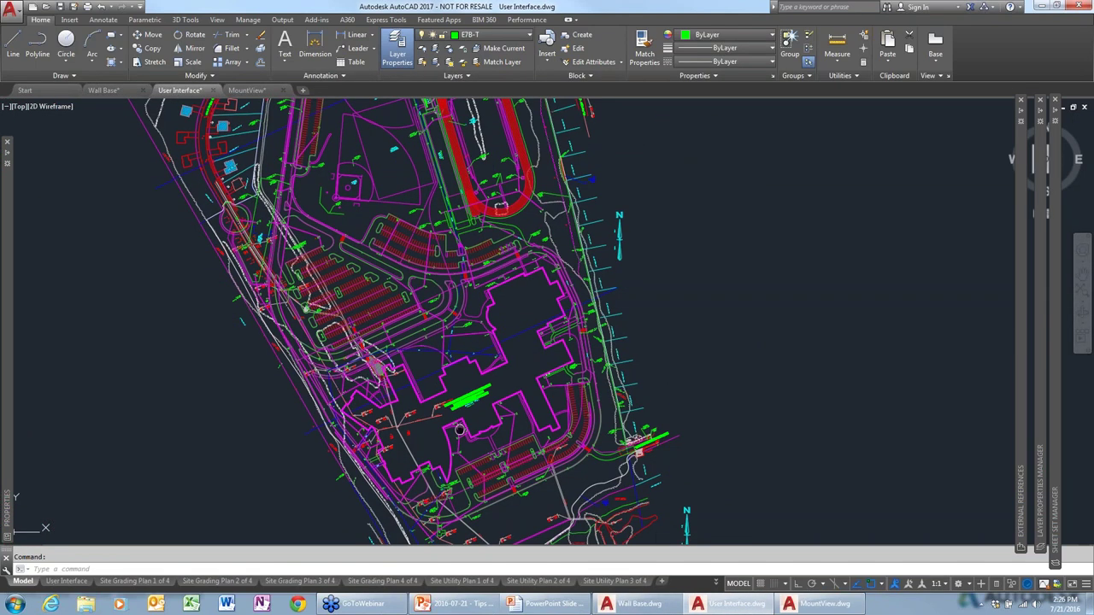
pyautogui.moveTo(458, 430); pyautogui.dragTo(428, 276, button='middle')
pyautogui.scroll(5, 537, 444)
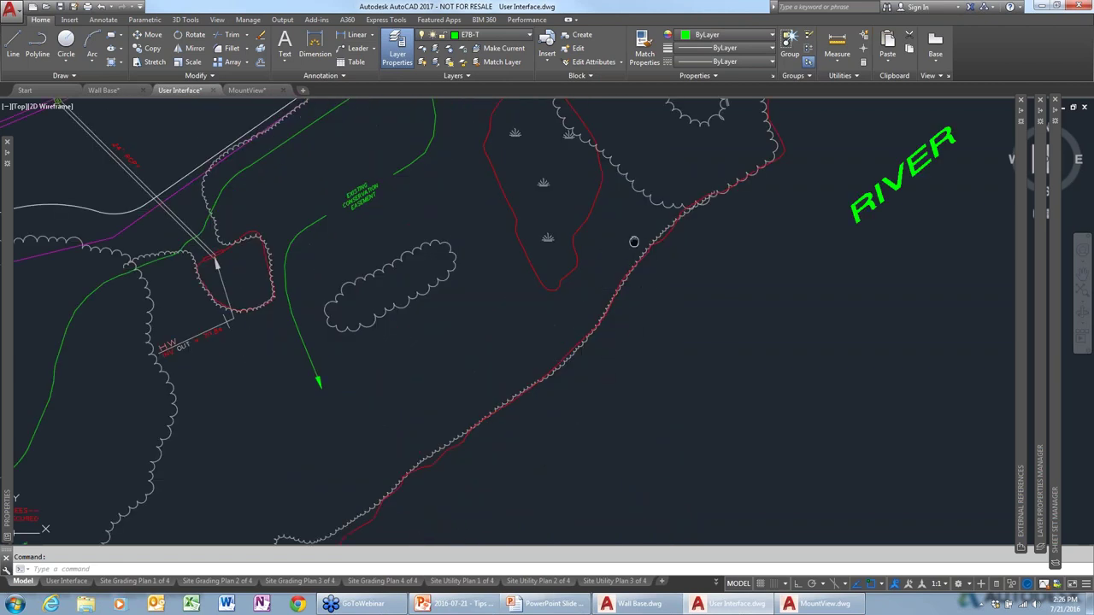
pyautogui.moveTo(634, 242); pyautogui.dragTo(610, 320, button='middle')
pyautogui.scroll(3, 608, 323)
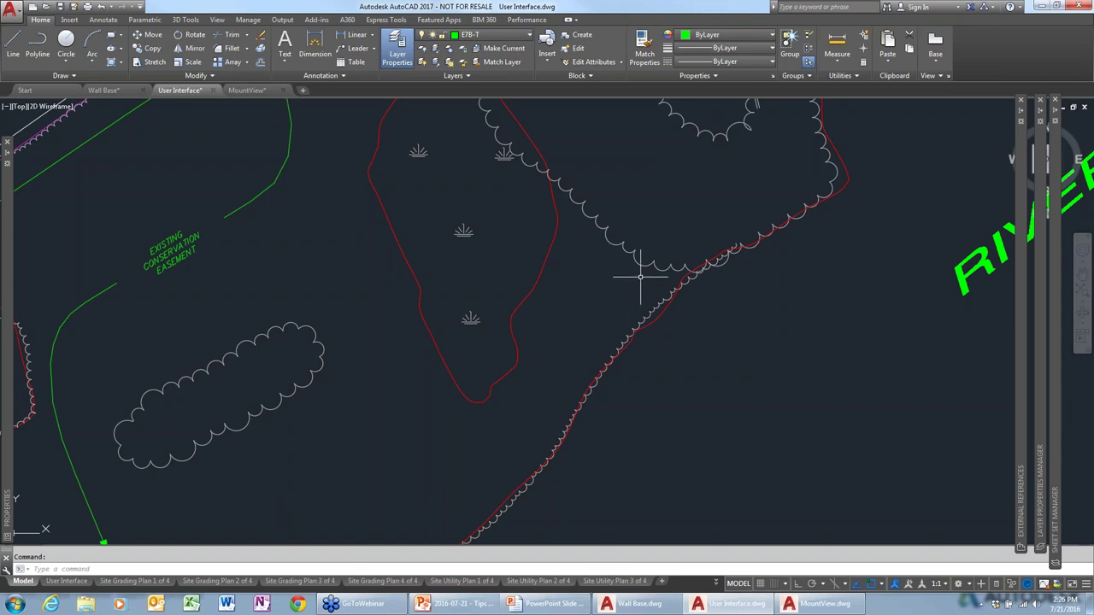
pyautogui.click(70, 20)
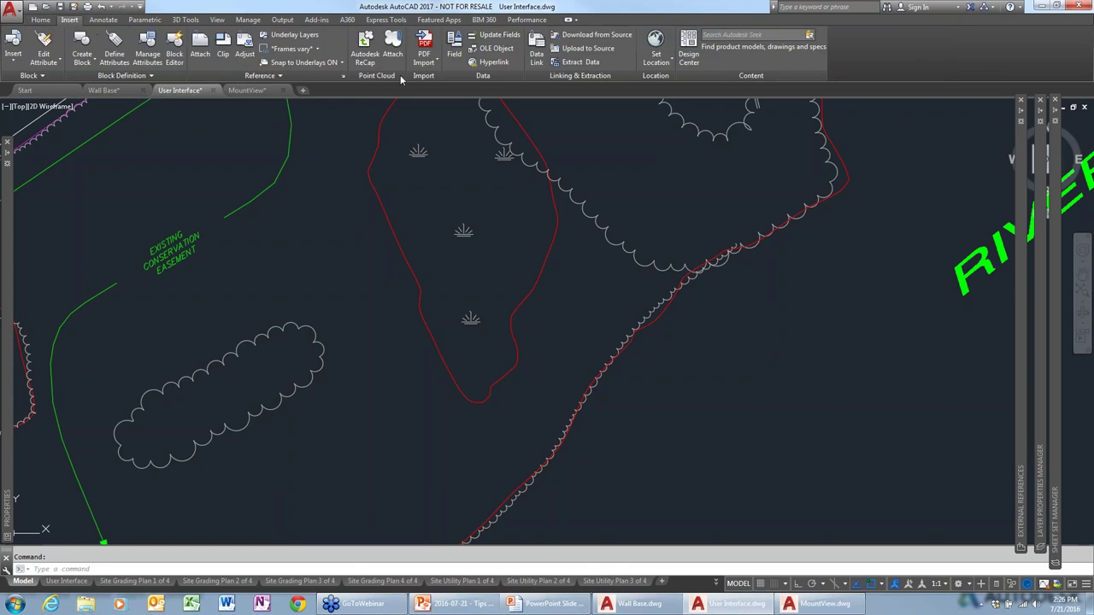
pyautogui.click(491, 64)
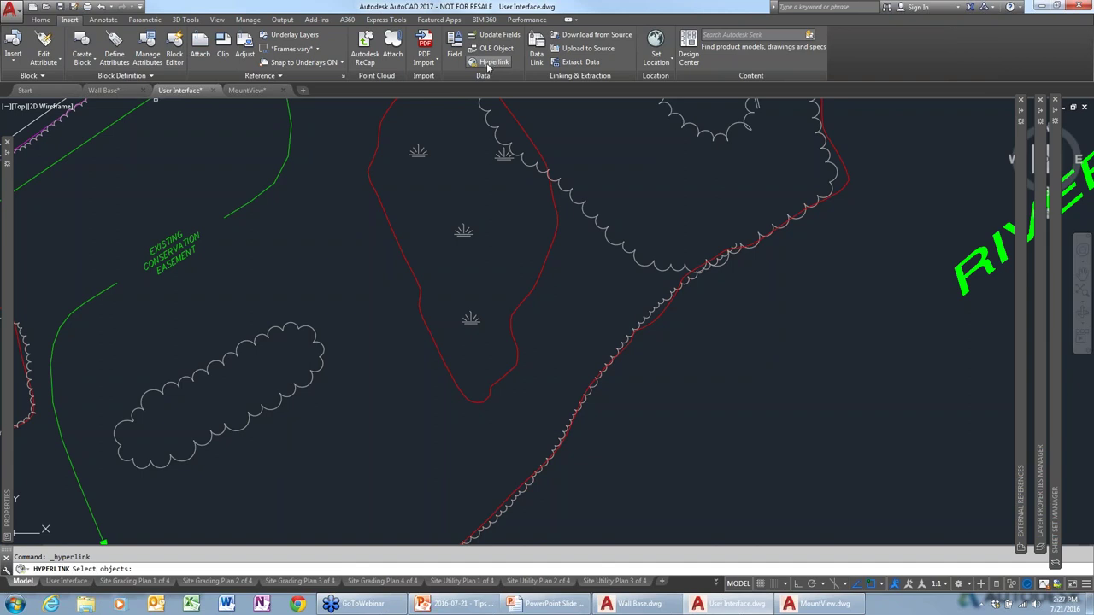
pyautogui.click(594, 218)
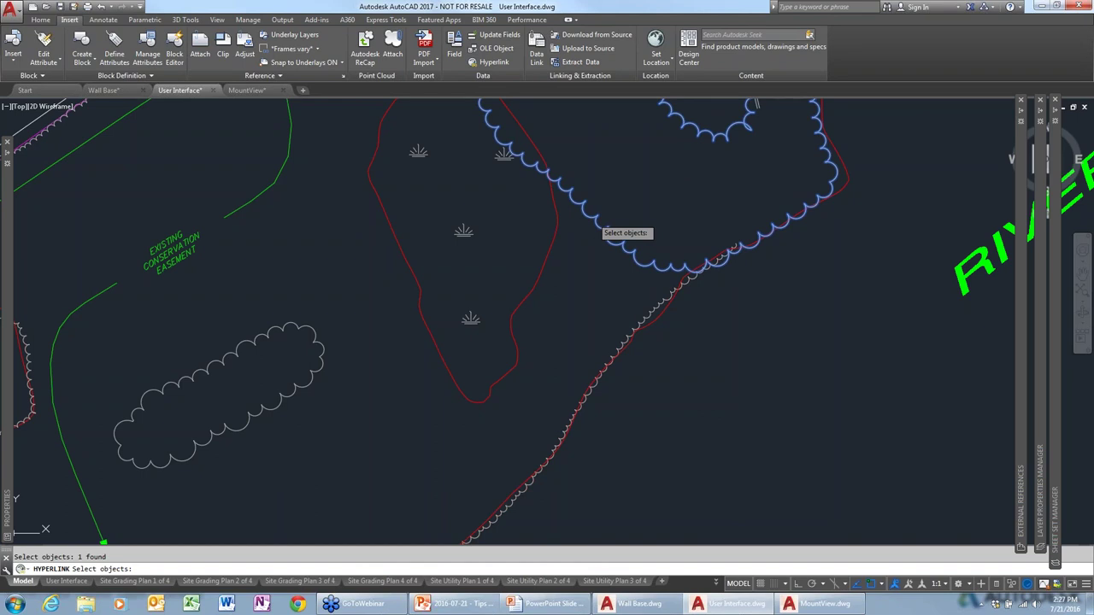
pyautogui.press('Return')
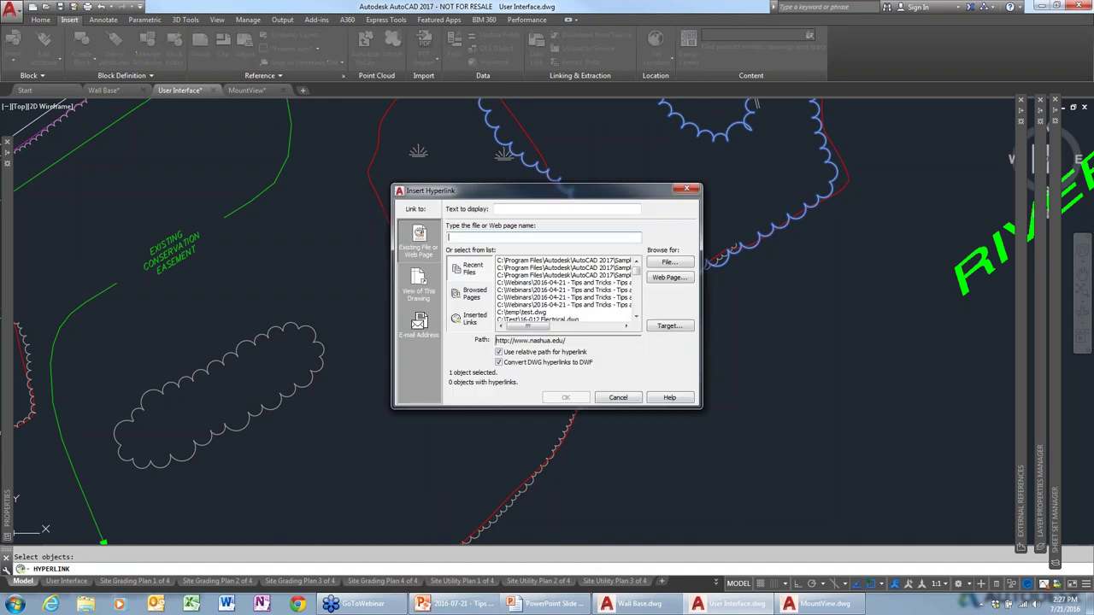
pyautogui.moveTo(538, 190); pyautogui.dragTo(729, 149)
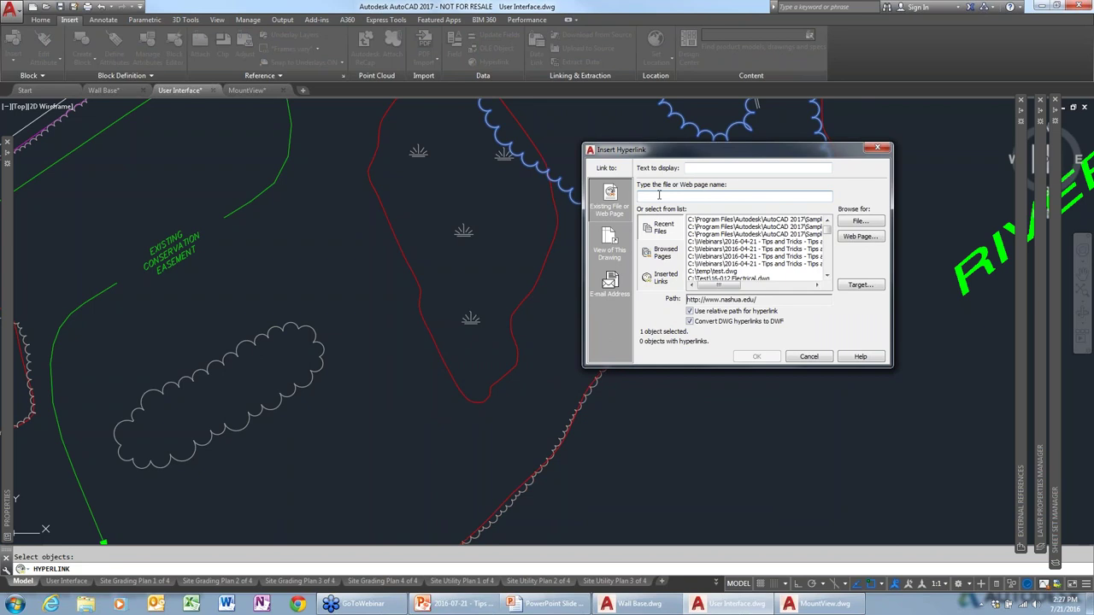
pyautogui.write('www.autodesk.com')
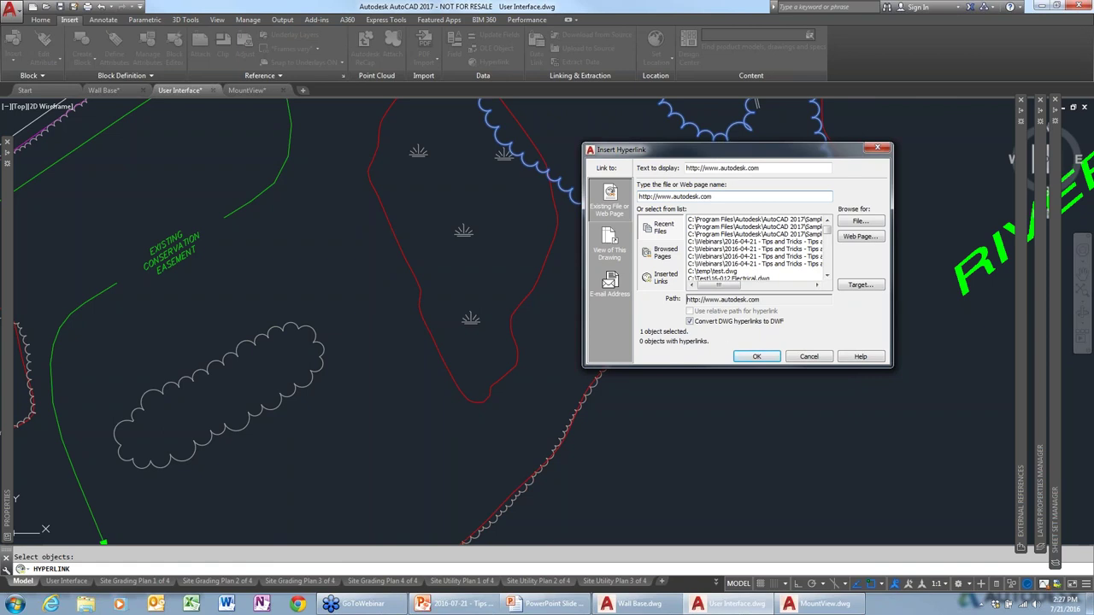
pyautogui.click(752, 356)
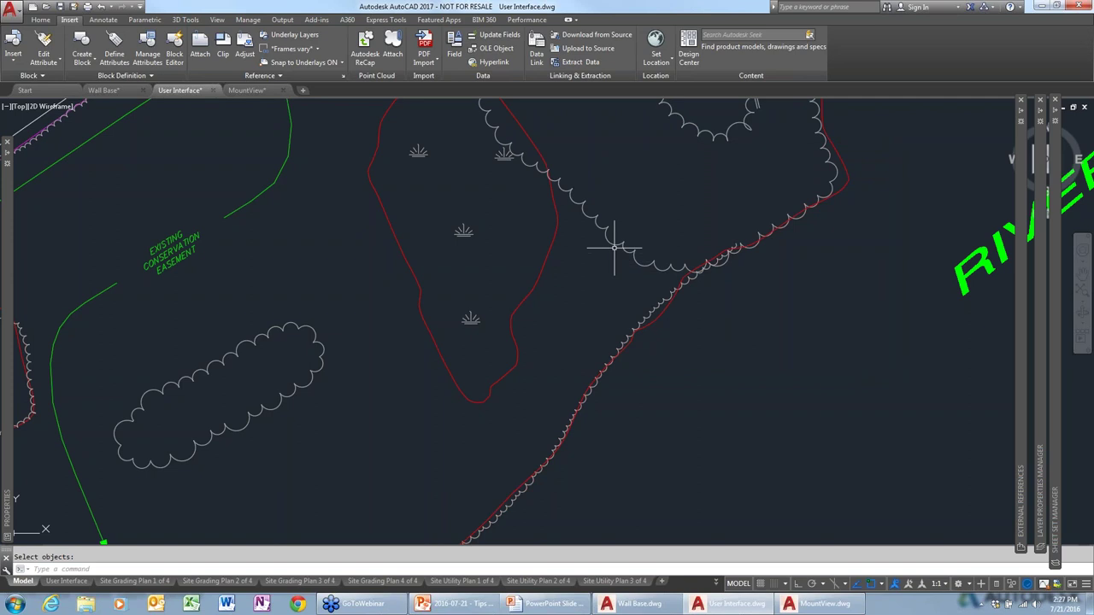
# Follow the treeline's hyperlink to the Autodesk website, and close the browser window
pyautogui.moveTo(611, 243)
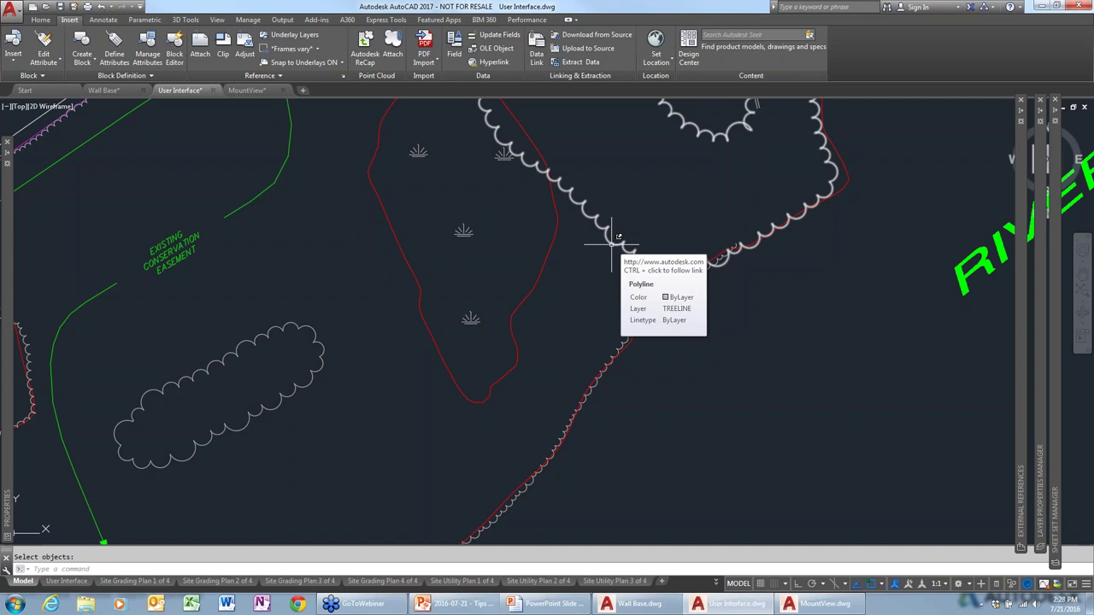
pyautogui.click(611, 242)
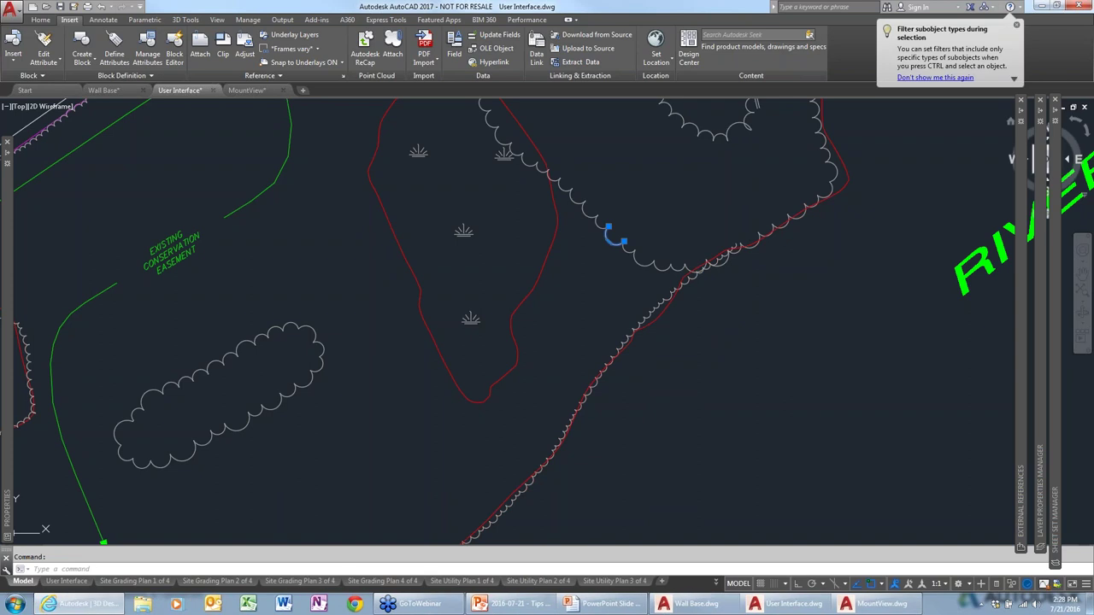
pyautogui.moveTo(1093, 81); pyautogui.dragTo(503, 54)
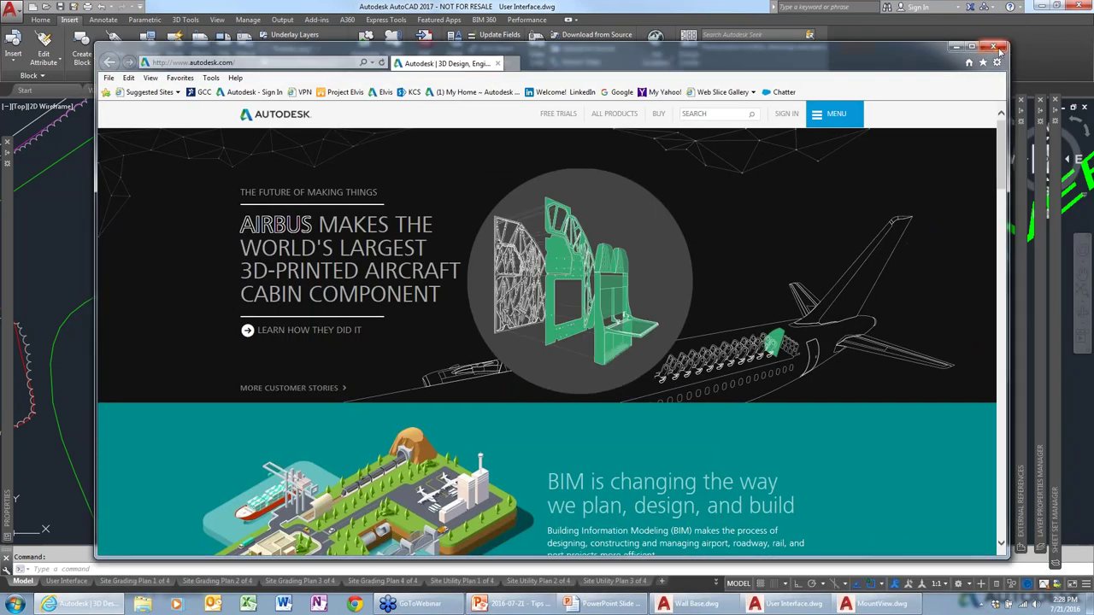
pyautogui.click(996, 48)
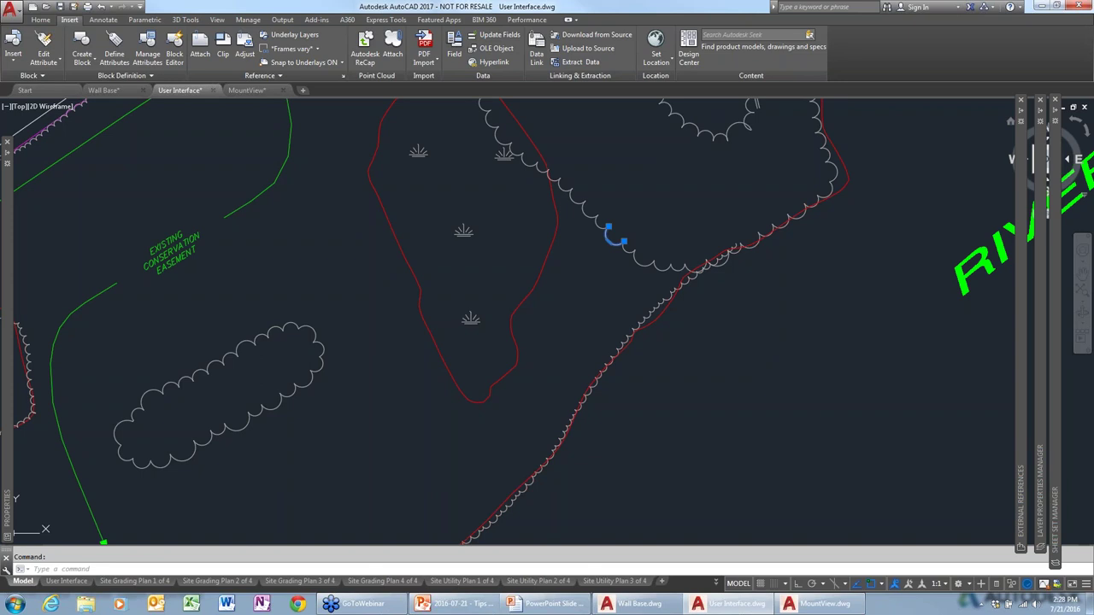
# Use Layer Walk on the site plan to display single layers one at a time, including ANNOTATE, BOULDER and BRUSH
pyautogui.scroll(-6, 446, 244)
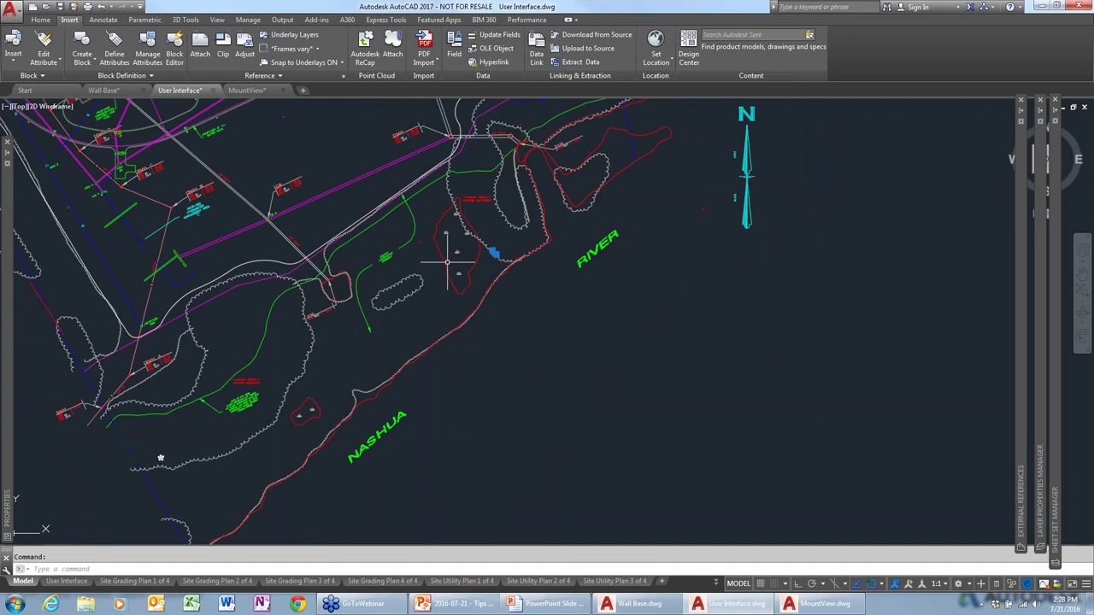
pyautogui.moveTo(331, 190); pyautogui.dragTo(482, 418, button='middle')
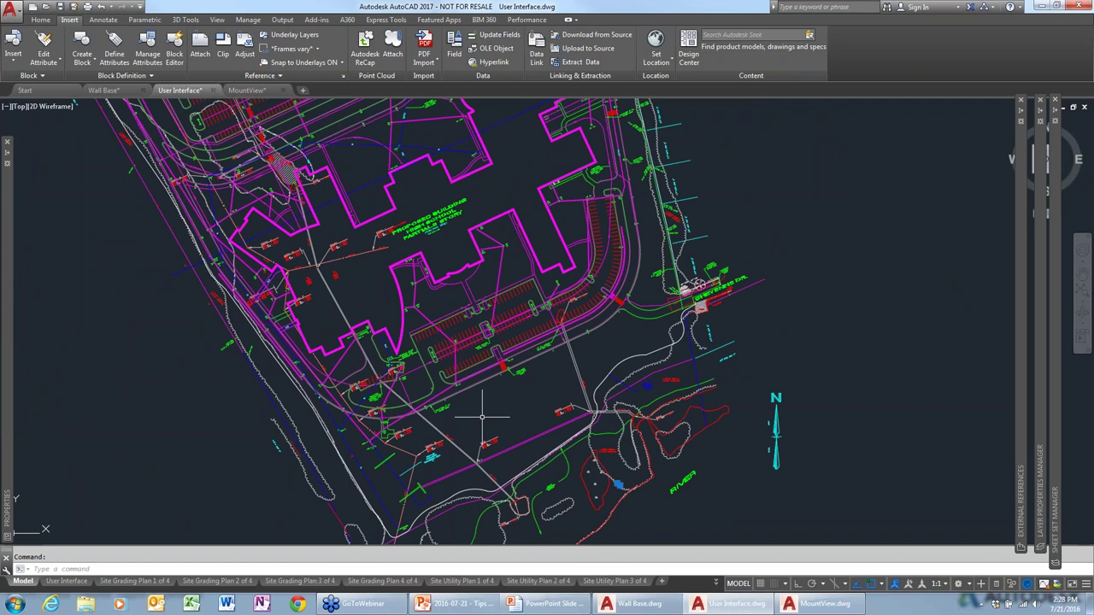
pyautogui.click(40, 20)
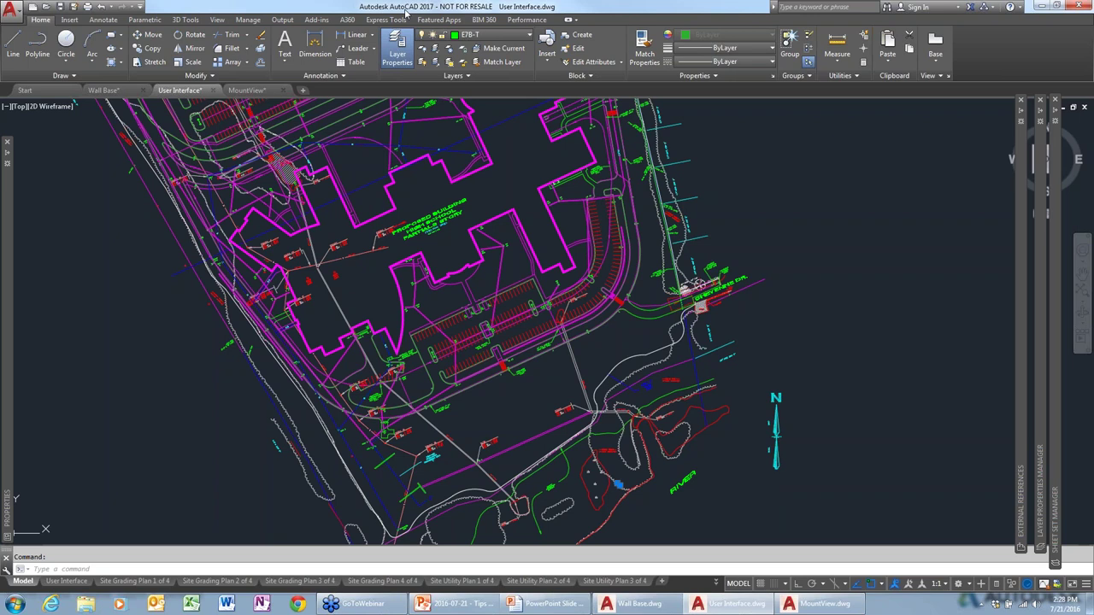
pyautogui.click(479, 78)
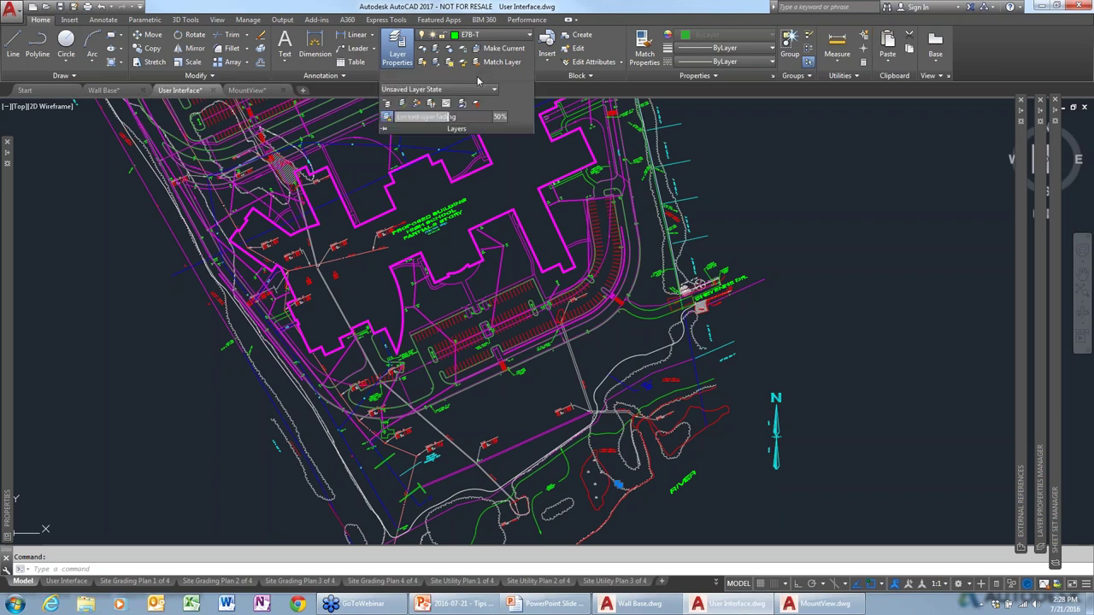
pyautogui.click(430, 104)
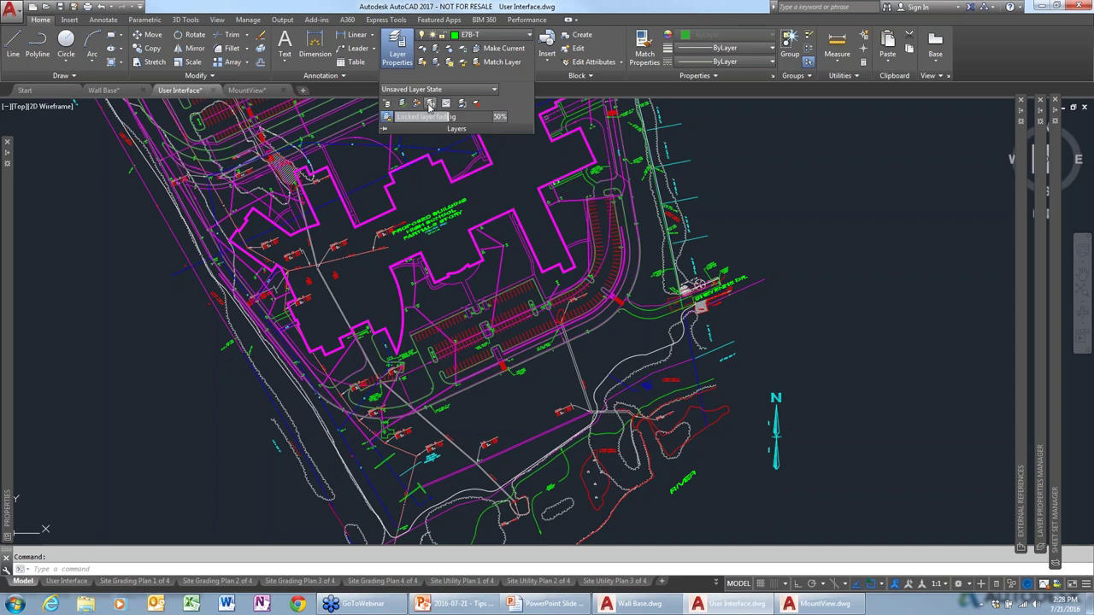
pyautogui.moveTo(537, 197); pyautogui.dragTo(710, 174)
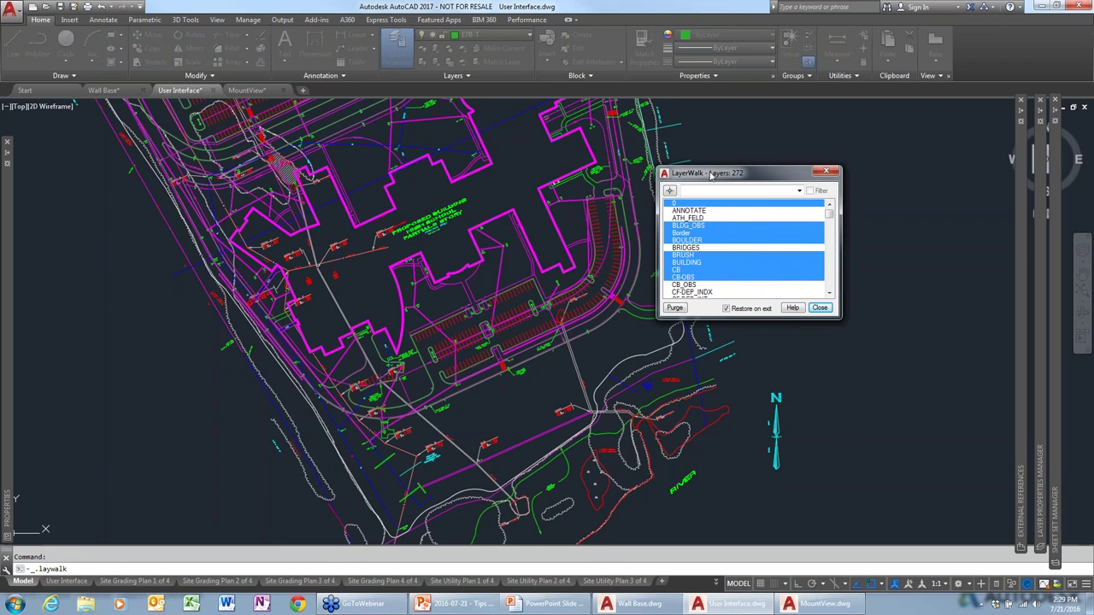
pyautogui.click(699, 218)
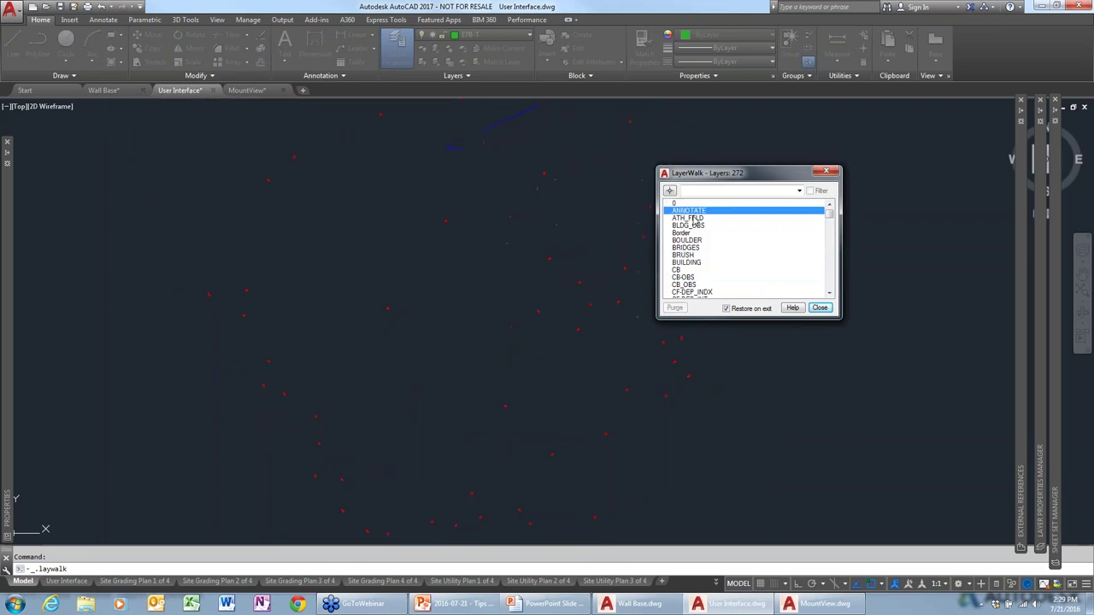
pyautogui.click(688, 225)
pyautogui.click(686, 240)
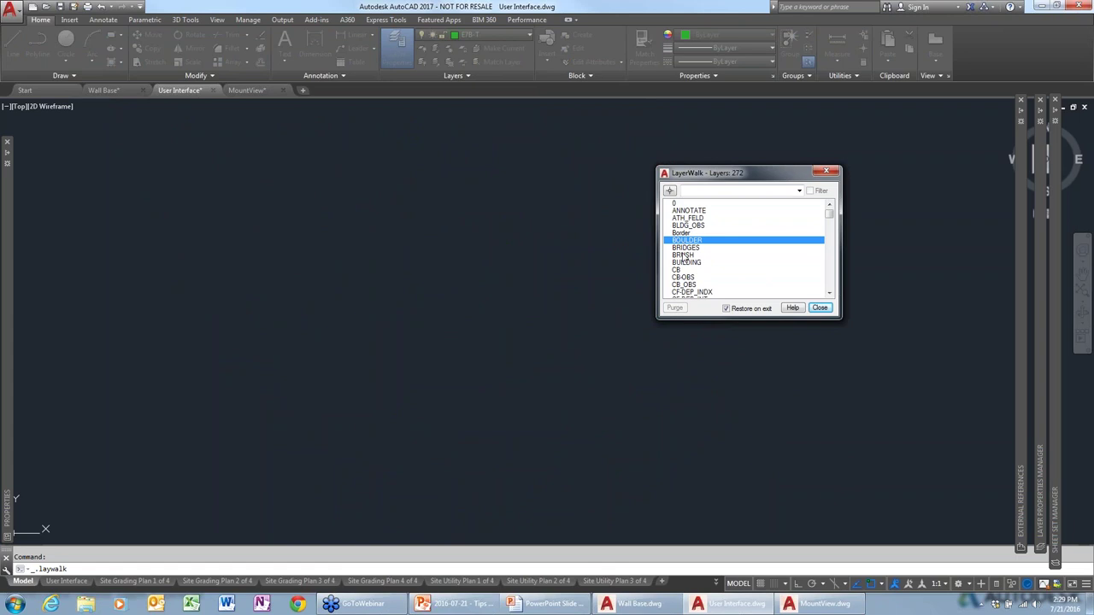
pyautogui.click(683, 254)
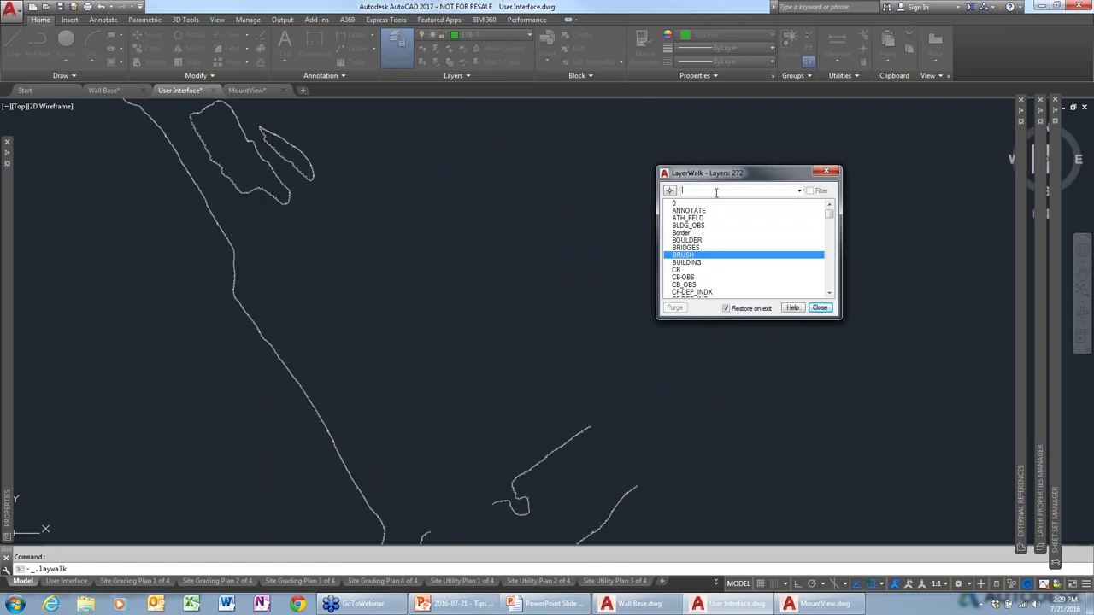
# Filter the Layer Walk list by *tree* to display only matching layers, remove the filter, and close Layer Walk with Restore on exit enabled
pyautogui.click(716, 192)
pyautogui.write('*tree*')
pyautogui.press('Return')
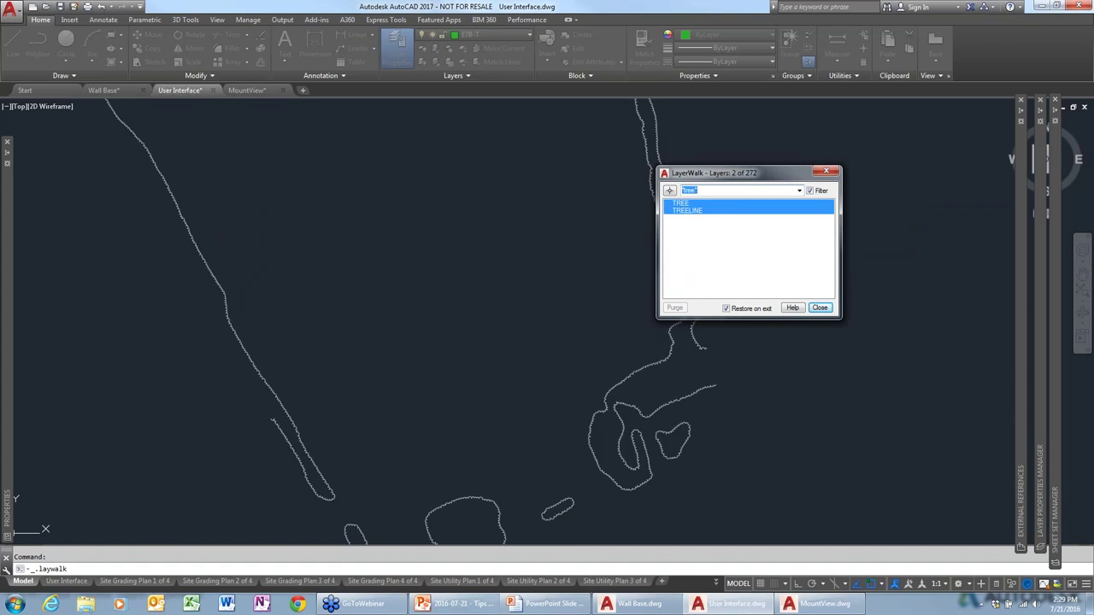
pyautogui.click(812, 192)
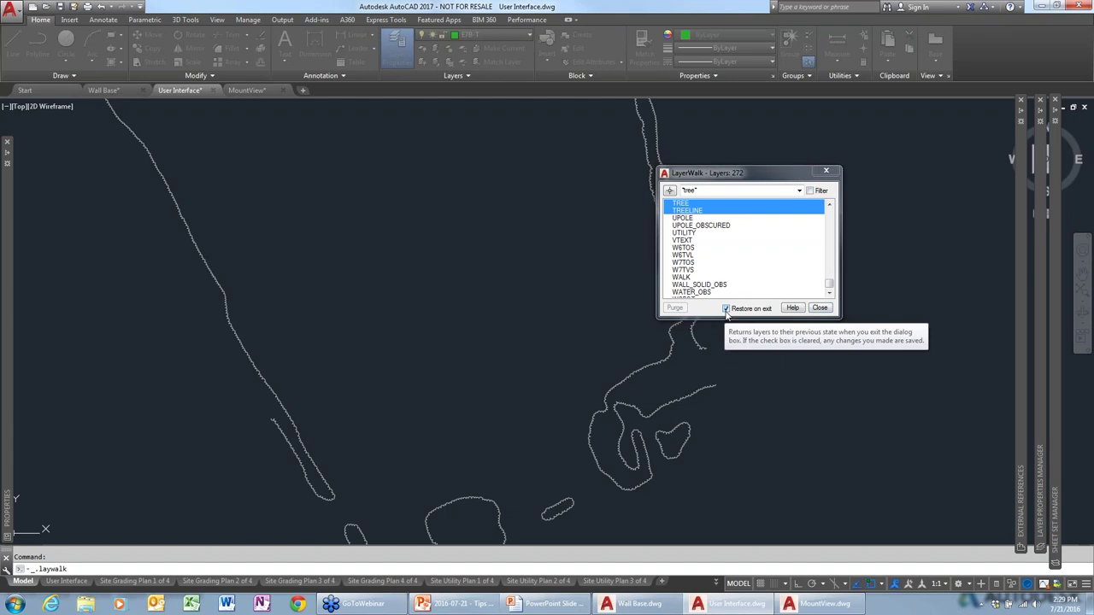
pyautogui.click(819, 308)
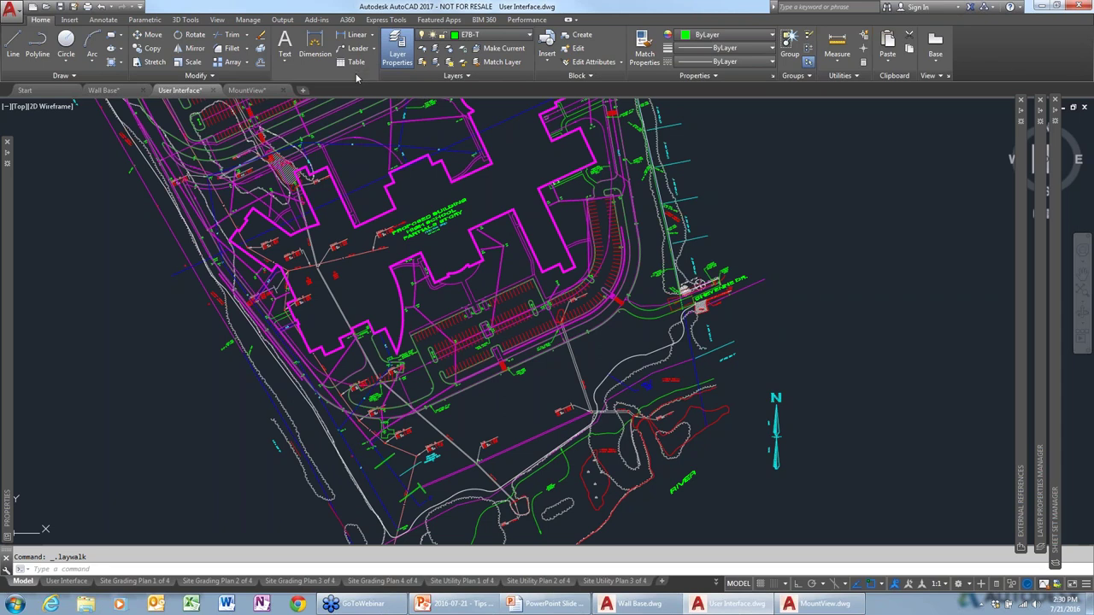
pyautogui.click(357, 78)
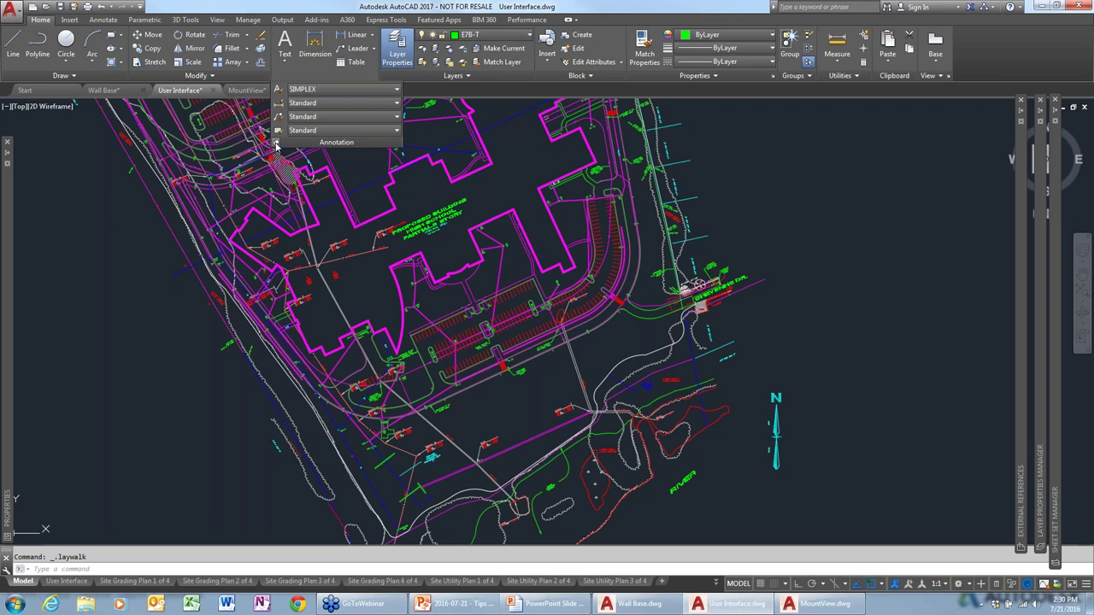
pyautogui.hotkey('ctrl', 'a')
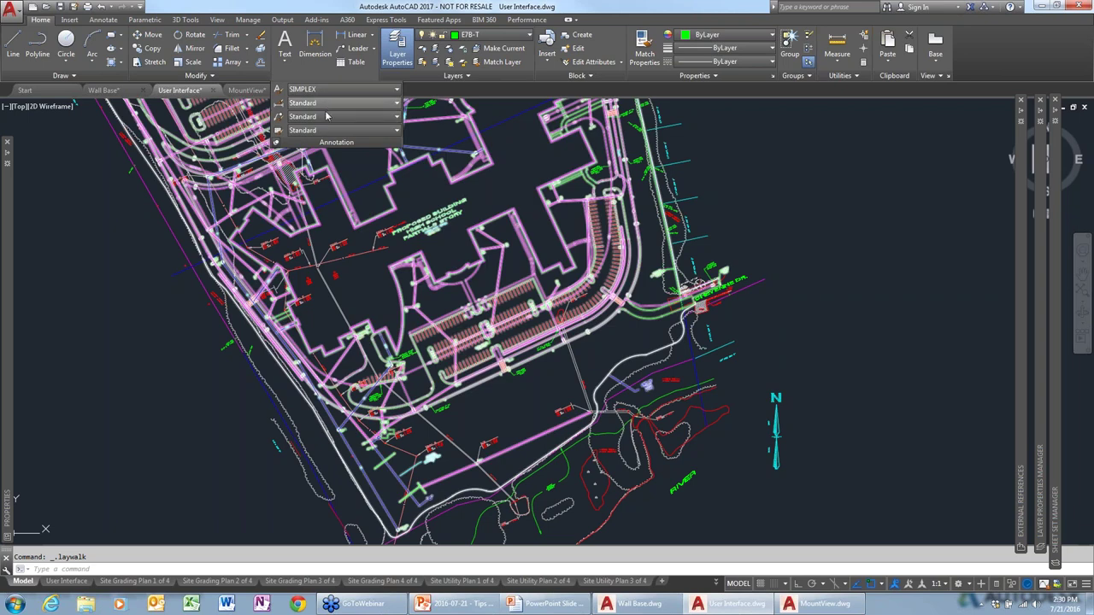
pyautogui.press('Escape')
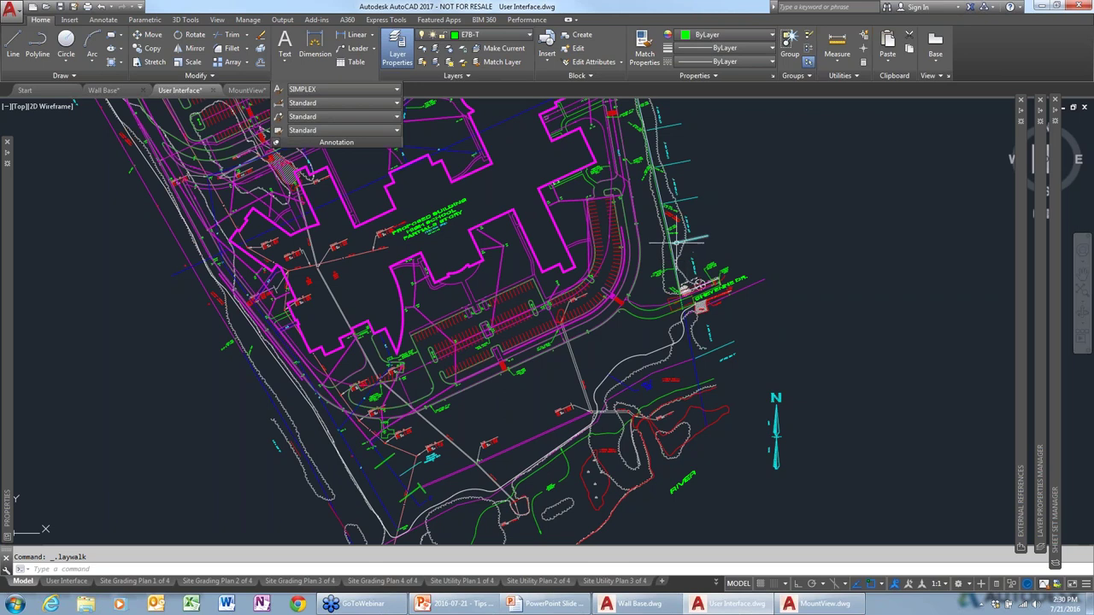
pyautogui.moveTo(677, 241)
pyautogui.hotkey('ctrl', 'a')
pyautogui.click(69, 19)
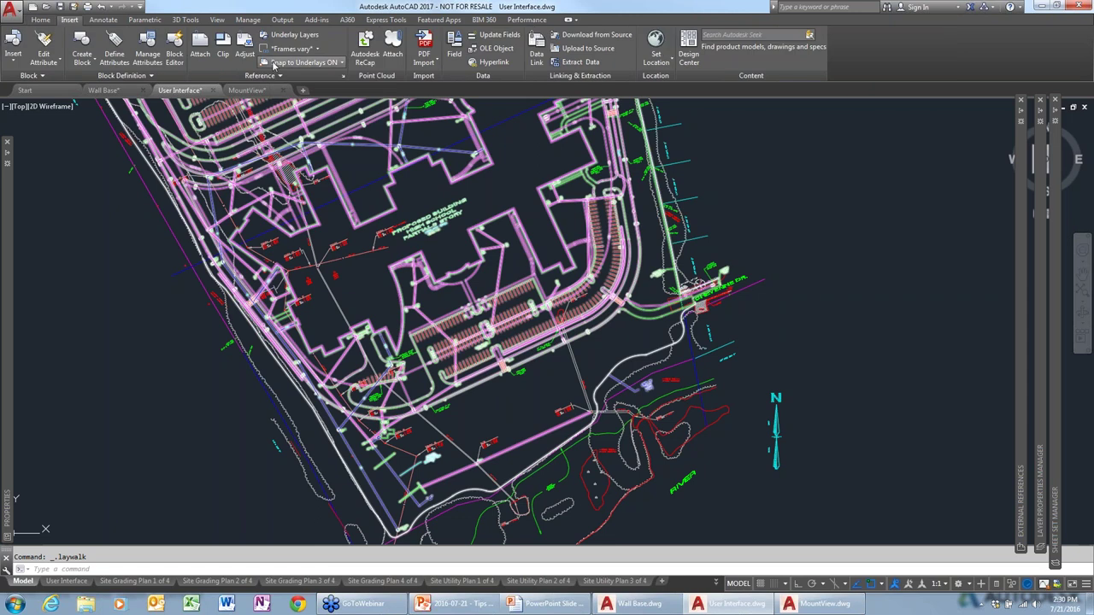
pyautogui.click(39, 18)
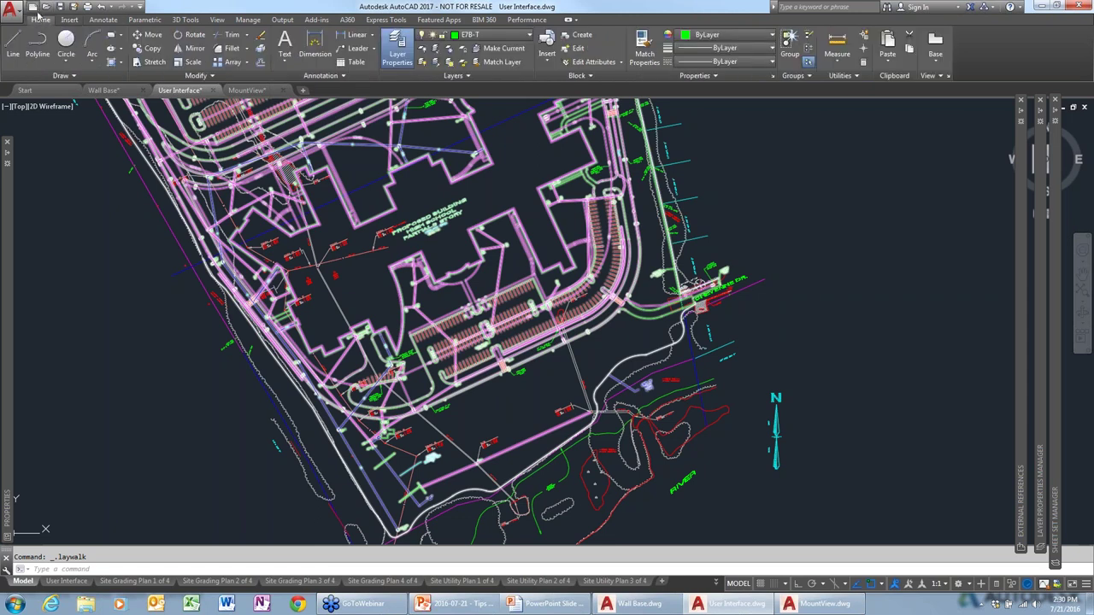
pyautogui.press('Escape')
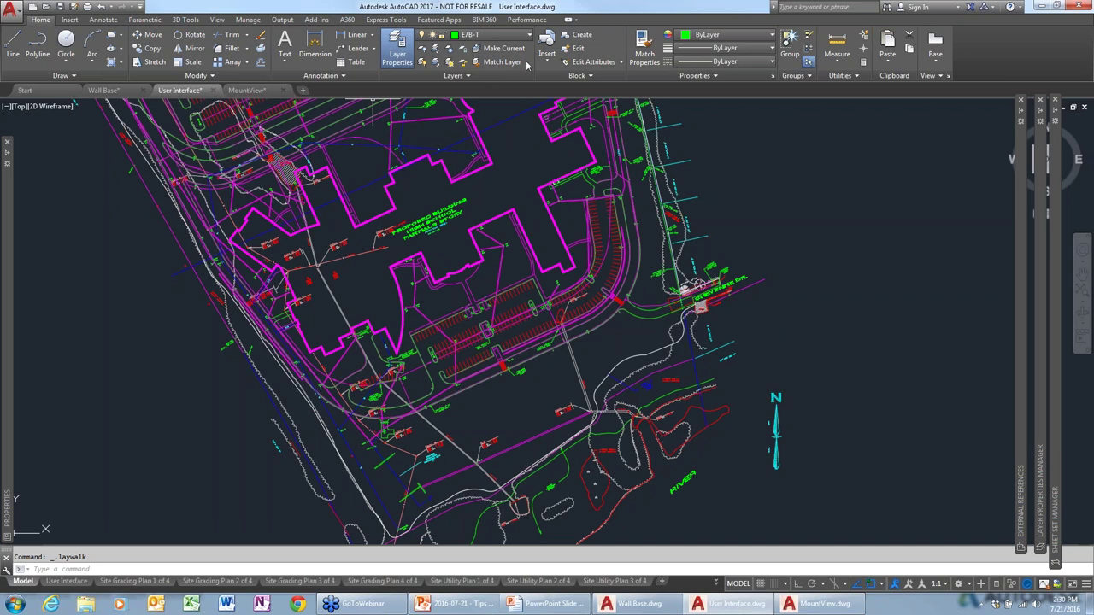
# Float the Layers tools over the drawing while switching to the Insert and Annotate tools, and return them to the ribbon
pyautogui.moveTo(528, 65); pyautogui.dragTo(892, 193)
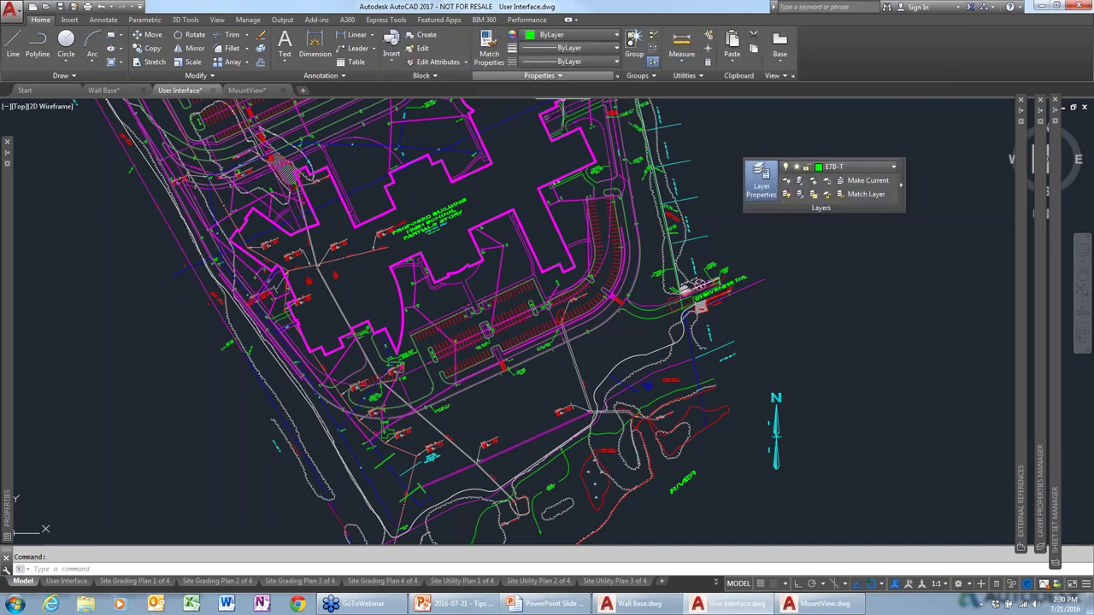
pyautogui.click(71, 19)
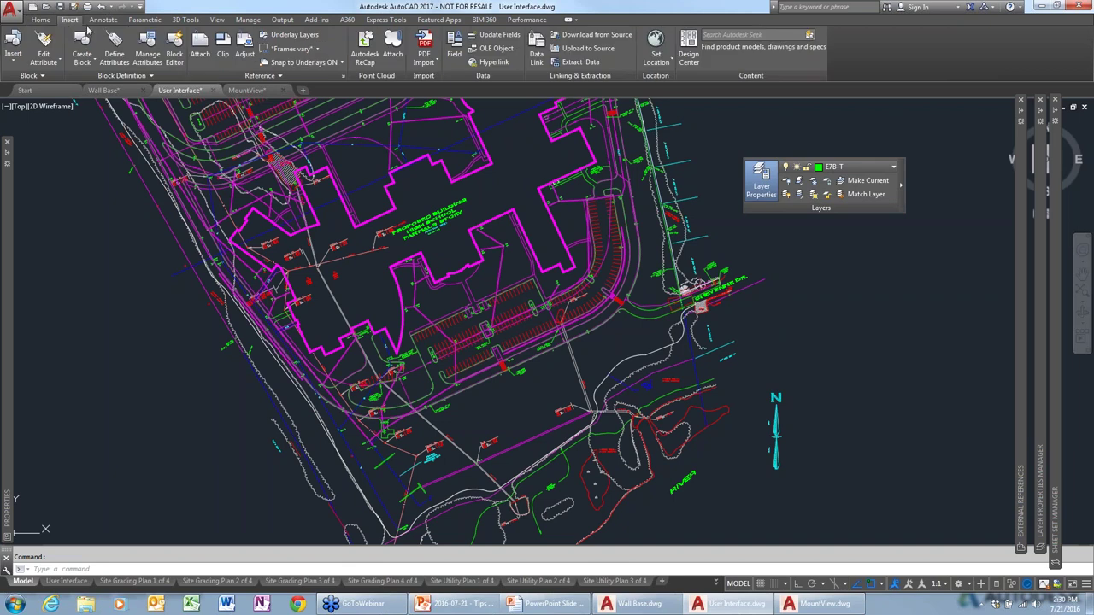
pyautogui.click(104, 19)
pyautogui.click(41, 20)
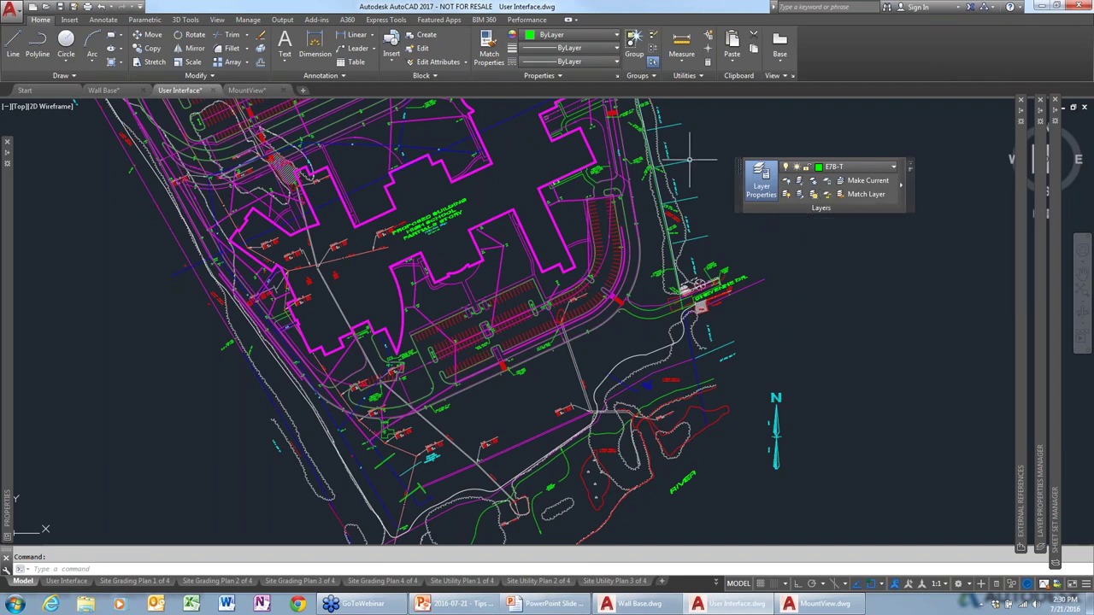
pyautogui.click(910, 166)
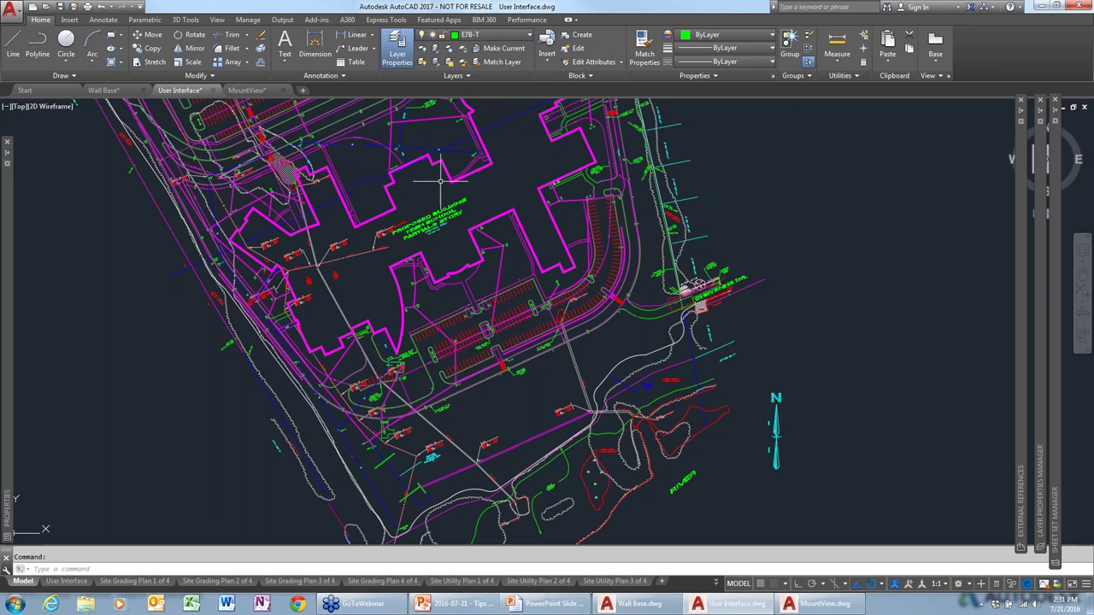
# Dimension the third red parking stall line from the hatched crossing end to end, placing the dimension on the side toward the crossing
pyautogui.hotkey('ctrl', 'a')
pyautogui.press('Escape')
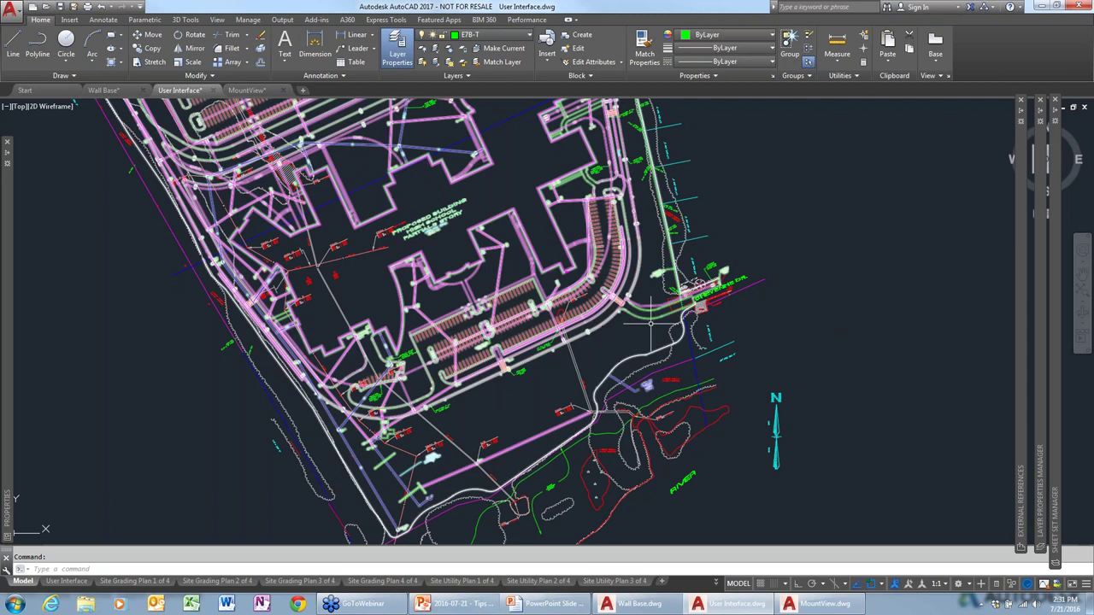
pyautogui.scroll(5, 610, 314)
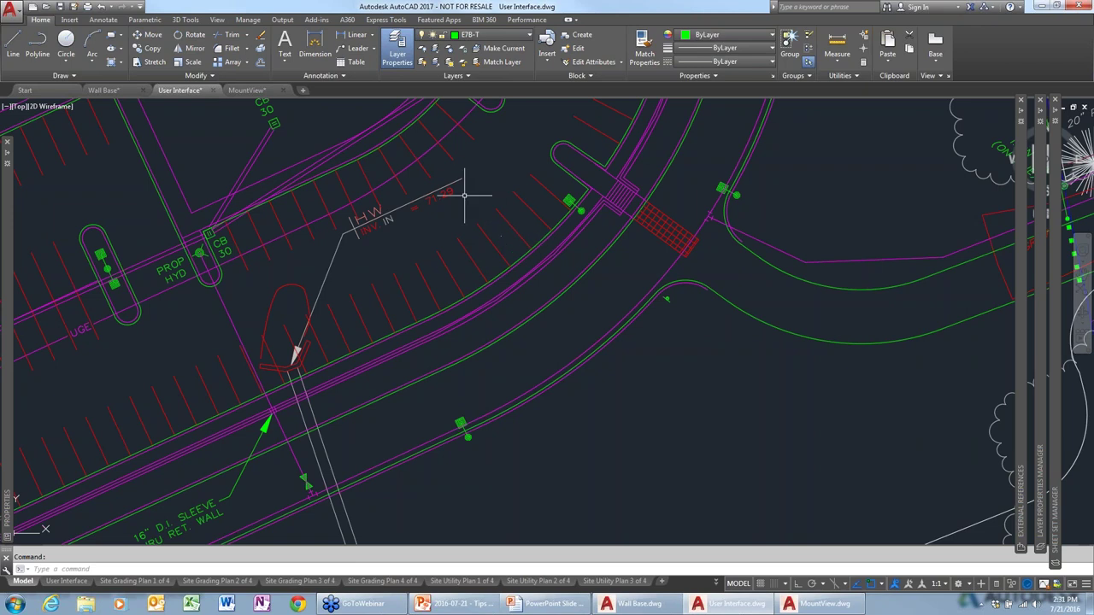
pyautogui.scroll(4, 493, 223)
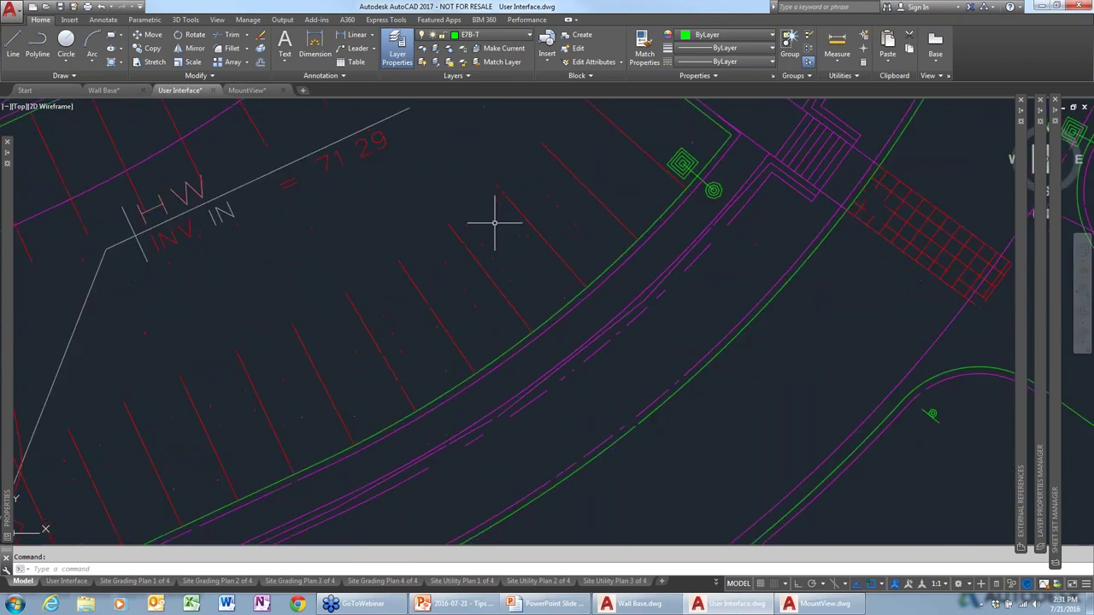
pyautogui.click(316, 44)
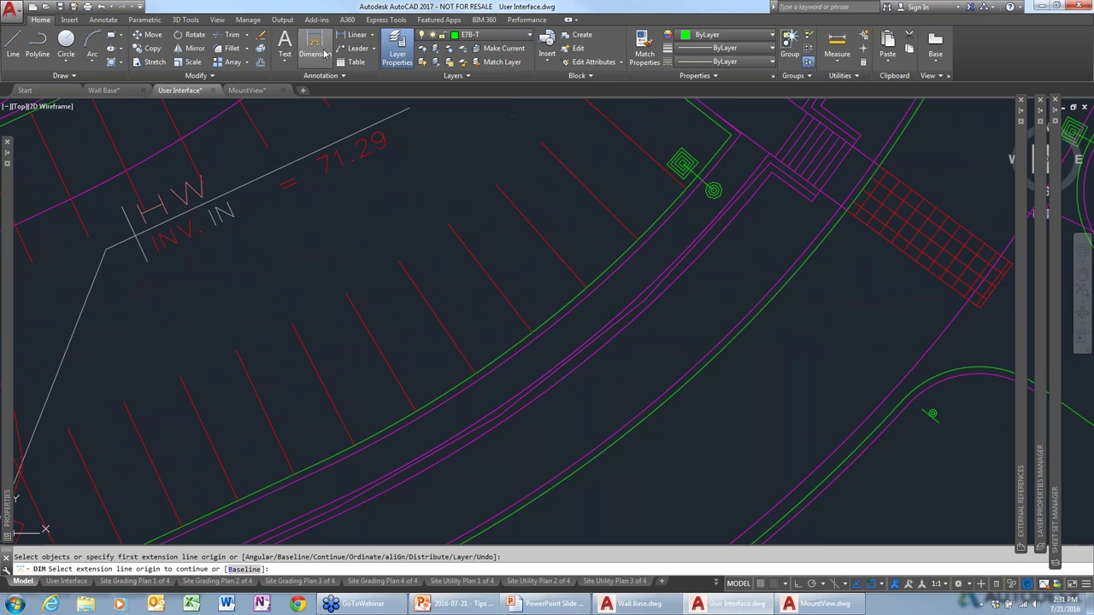
pyautogui.click(496, 183)
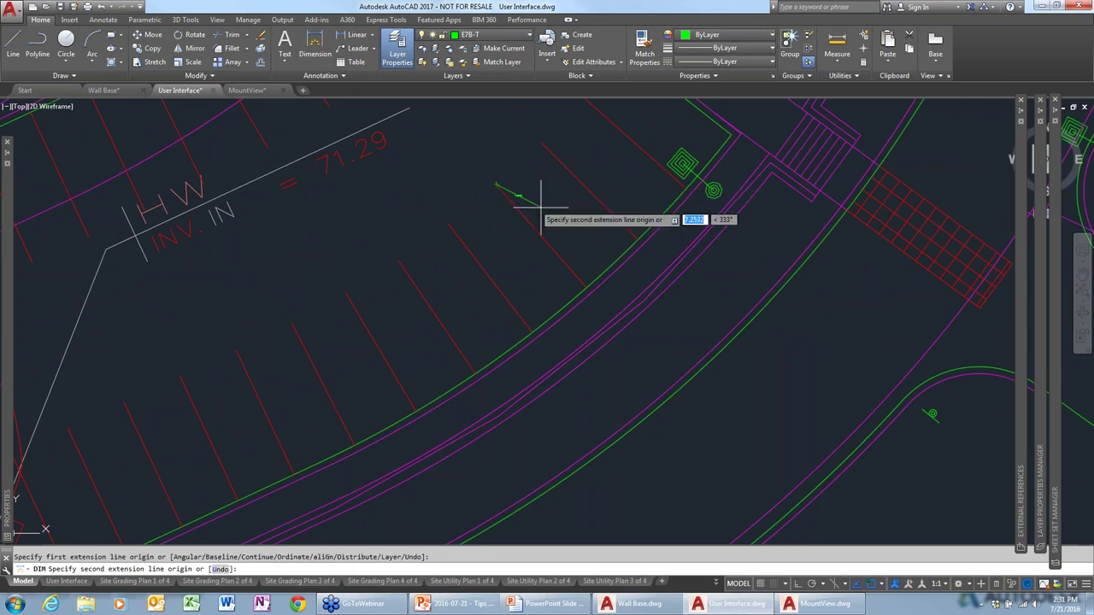
pyautogui.keyDown('shift'); pyautogui.rightClick(584, 288); pyautogui.keyUp('shift')
pyautogui.press('Escape')
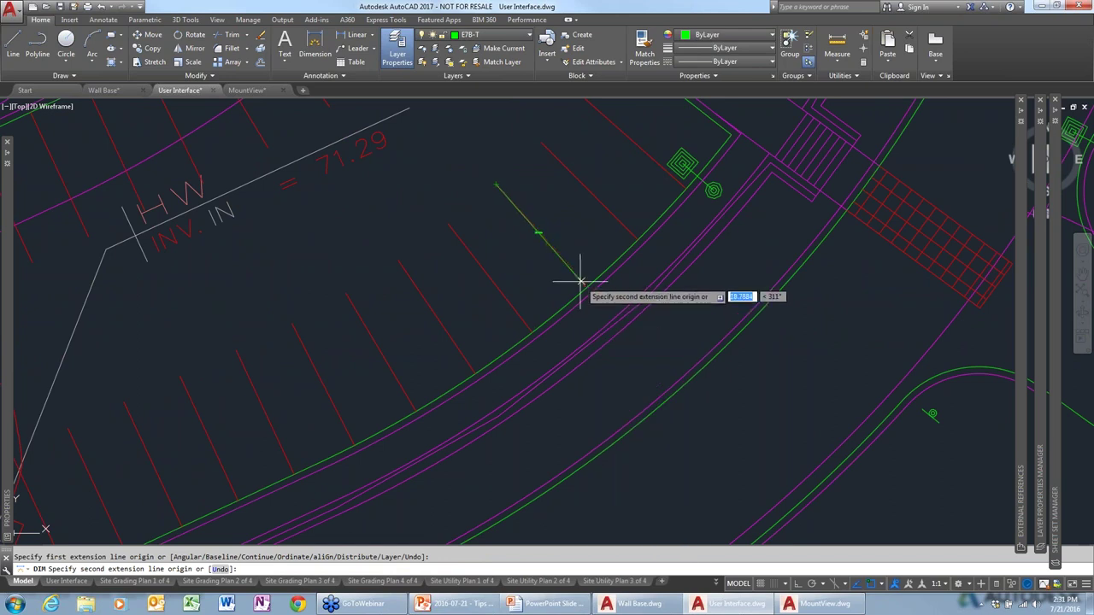
pyautogui.click(591, 293)
pyautogui.click(596, 273)
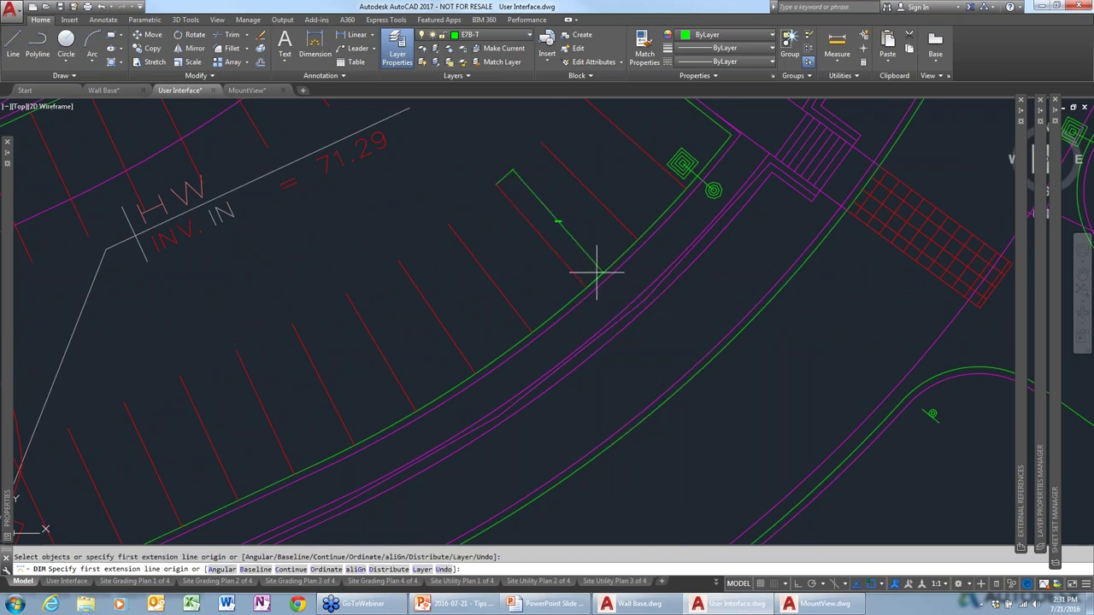
pyautogui.press('Escape')
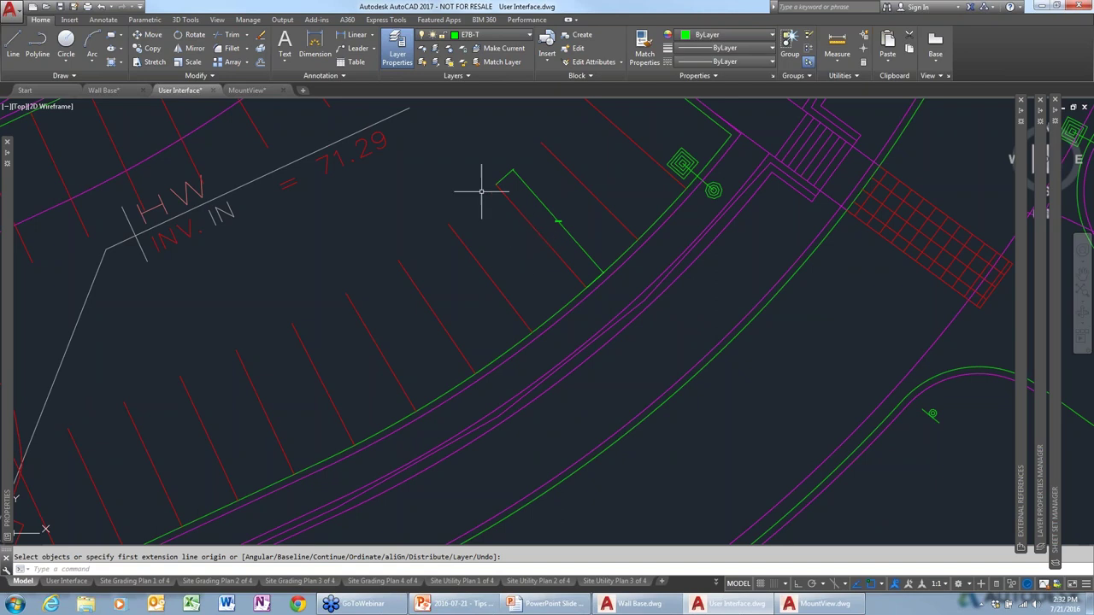
# Set the layer override for new dimensions to Dims instead of the current layer
pyautogui.click(103, 20)
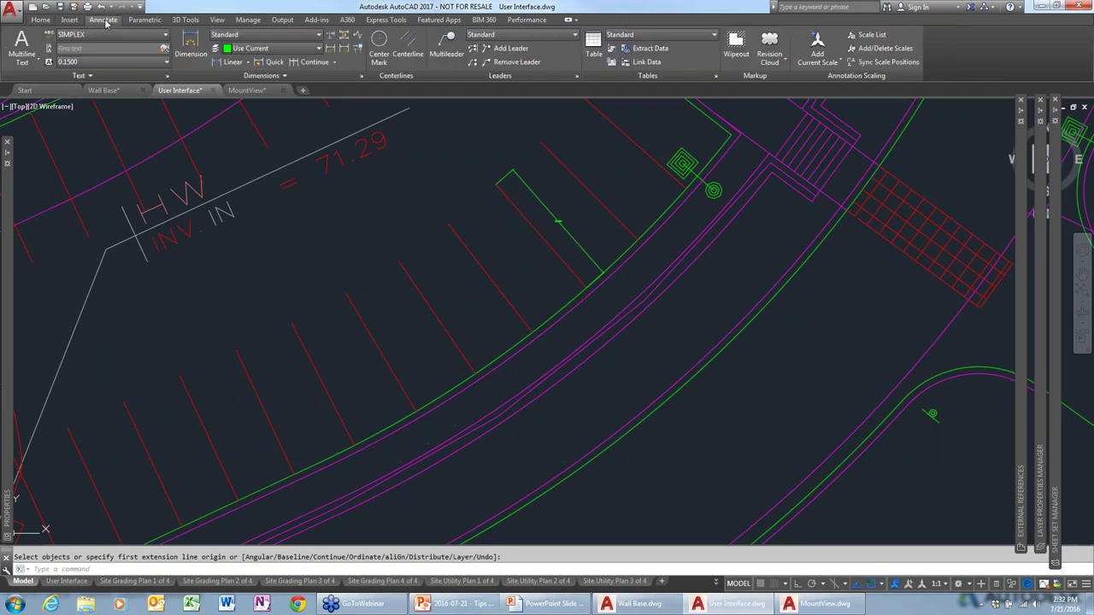
pyautogui.click(290, 49)
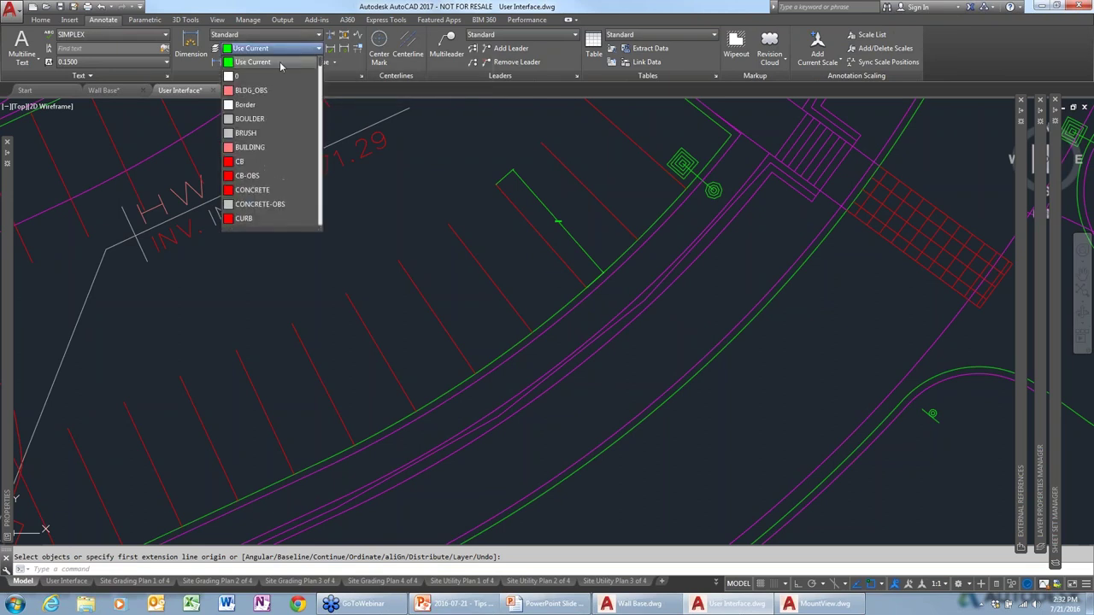
pyautogui.scroll(-3, 276, 92)
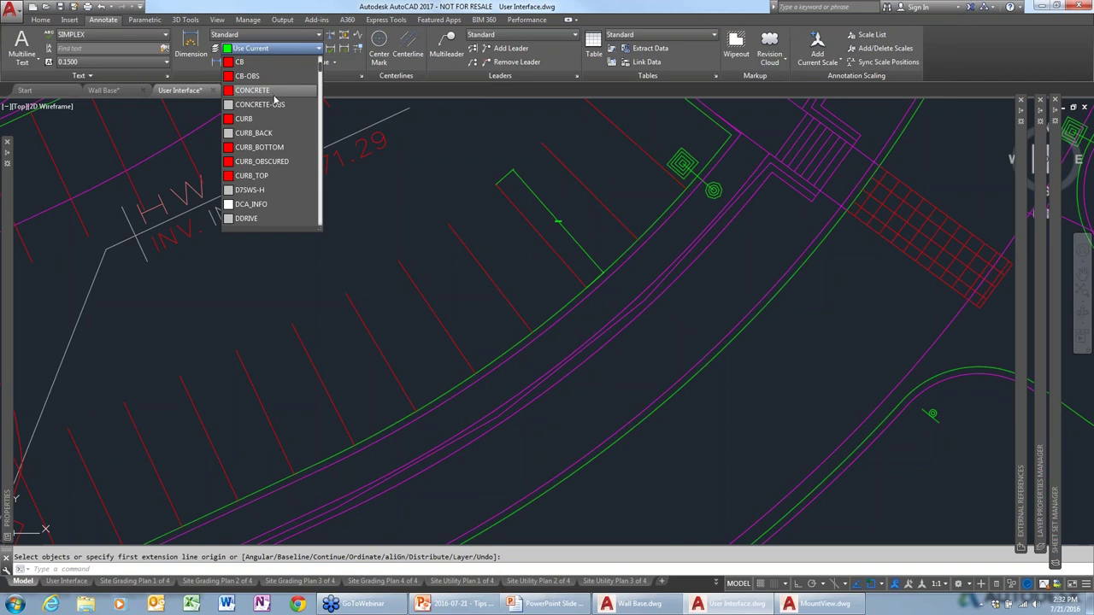
pyautogui.scroll(-2, 274, 100)
pyautogui.click(240, 190)
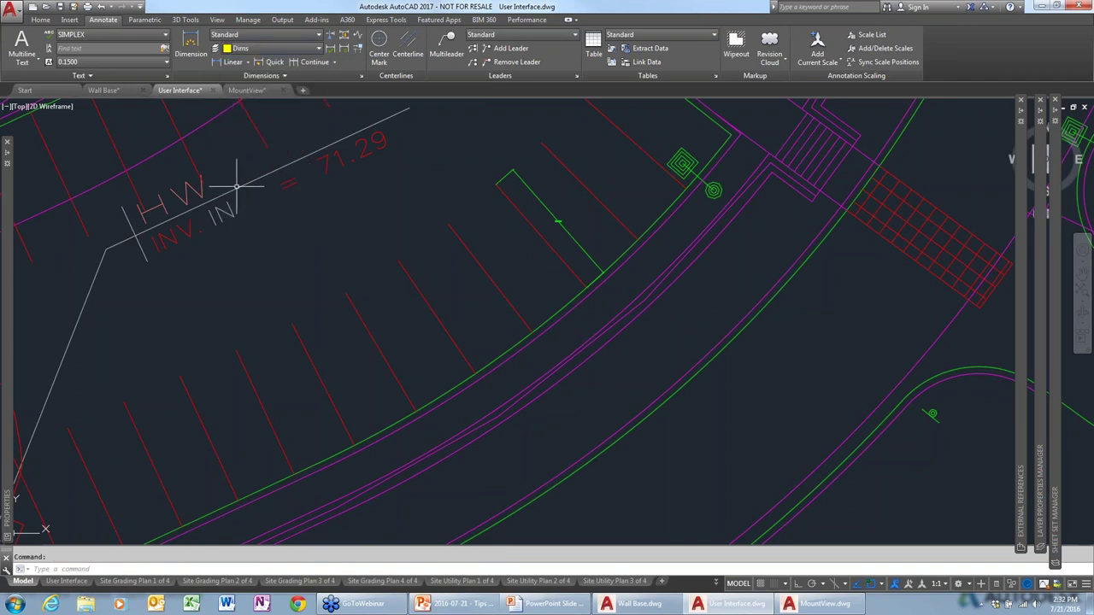
# Dimension the same red parking stall line end to end again, placing this dimension on the side away from the hatched crossing
pyautogui.click(498, 183)
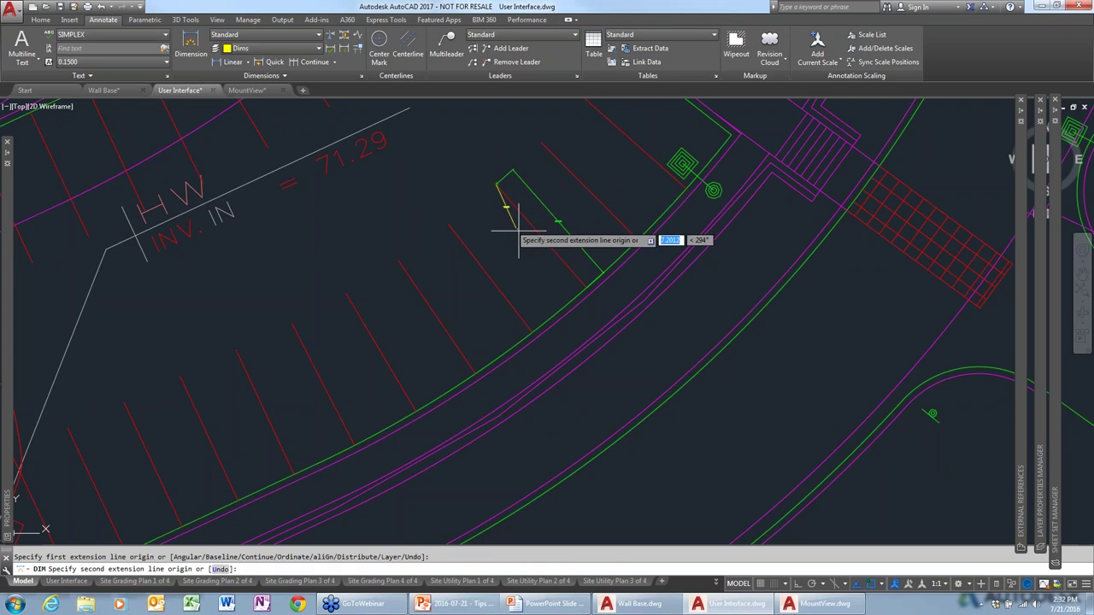
pyautogui.click(581, 275)
pyautogui.click(557, 298)
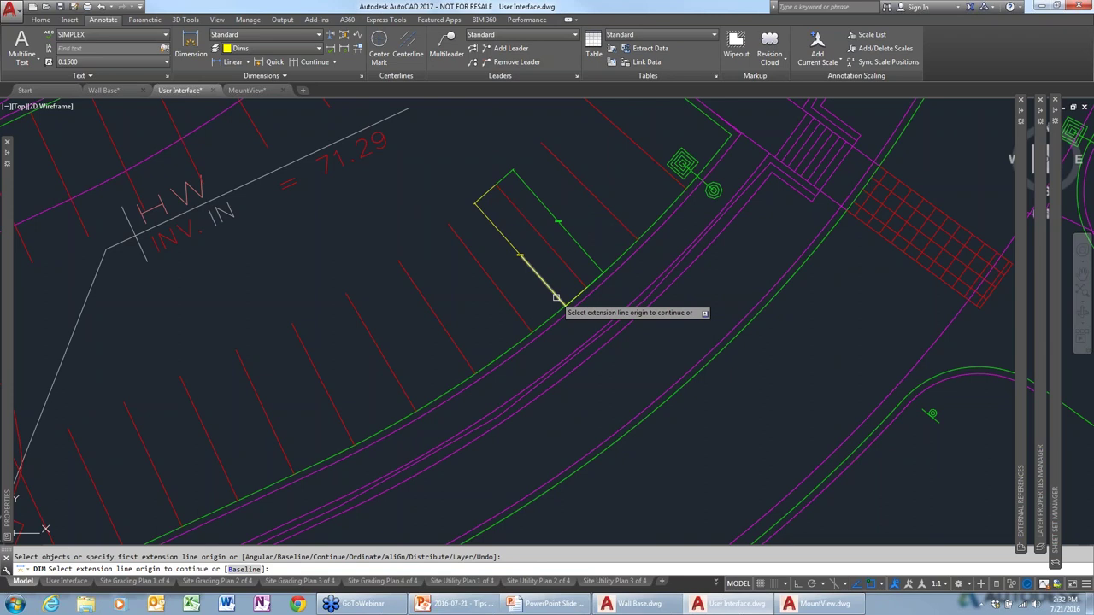
pyautogui.press('Return')
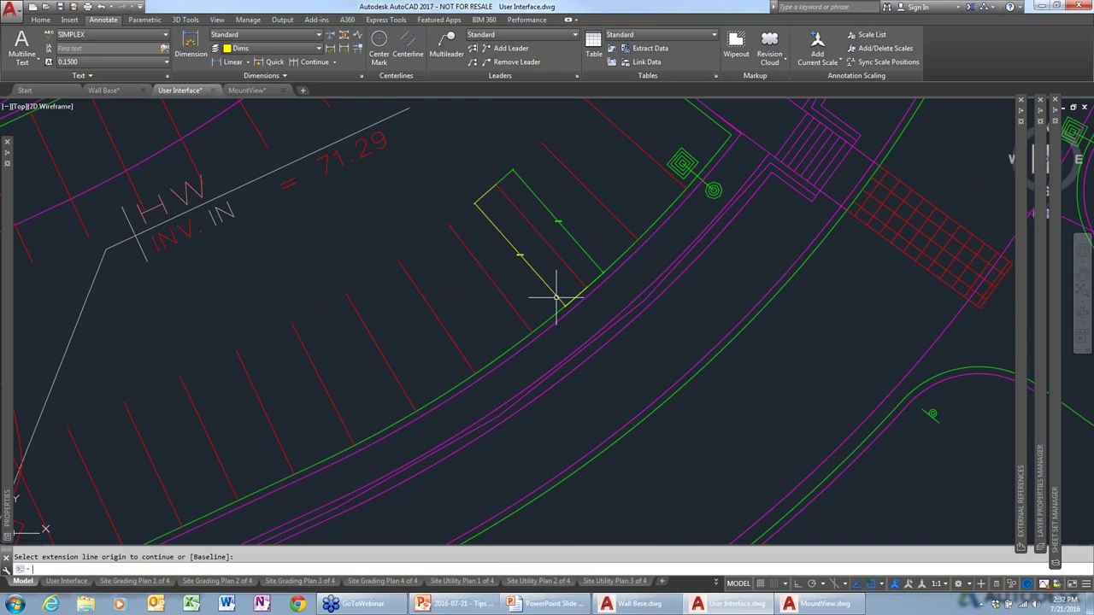
# Start a block definition named TREE for the leafy tree symbol below the flood boundary note, with its base point near the symbol's centre
pyautogui.scroll(-5, 220, 384)
pyautogui.scroll(-5, 220, 384)
pyautogui.moveTo(182, 439)
pyautogui.mouseDown(button='middle')
pyautogui.moveTo(288, 458)
pyautogui.moveTo(527, 337)
pyautogui.moveTo(722, 200)
pyautogui.mouseUp(button='middle')
pyautogui.scroll(-5, 324, 489)
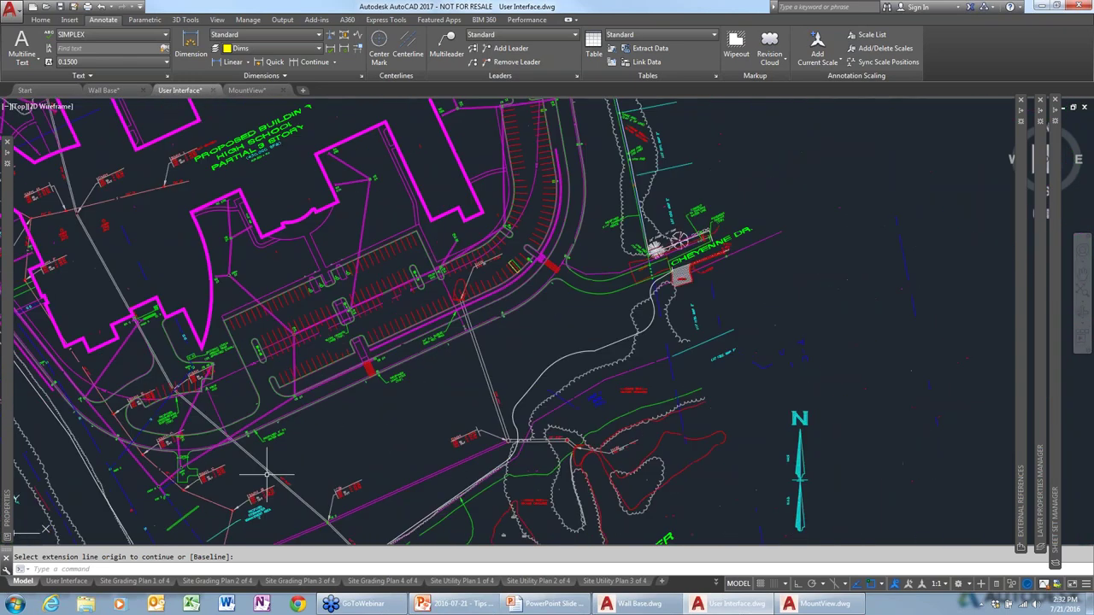
pyautogui.moveTo(324, 489); pyautogui.dragTo(495, 250, button='middle')
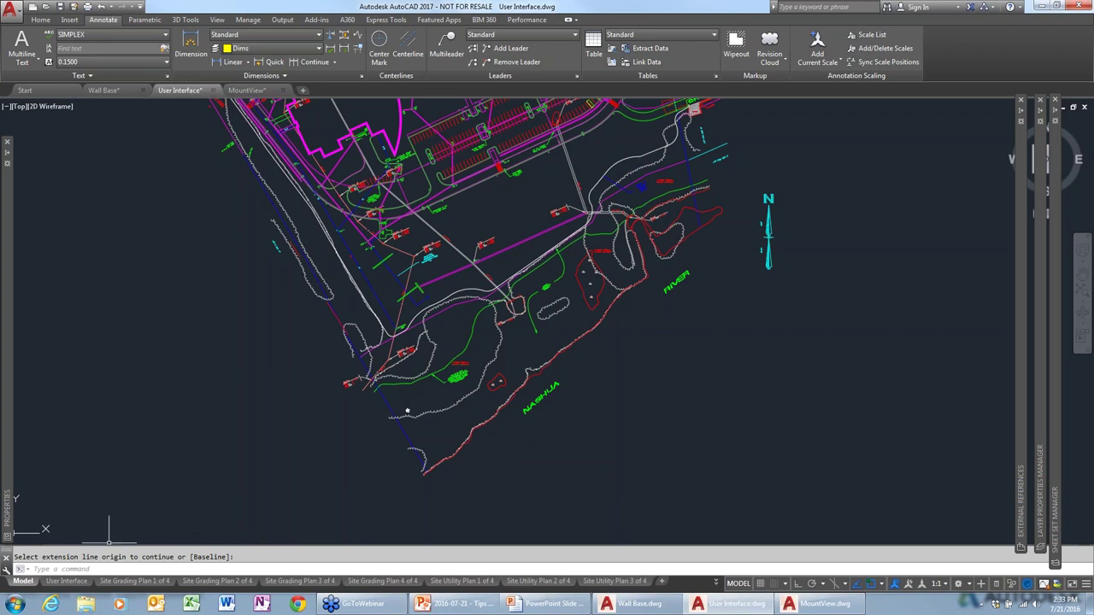
pyautogui.scroll(6, 393, 406)
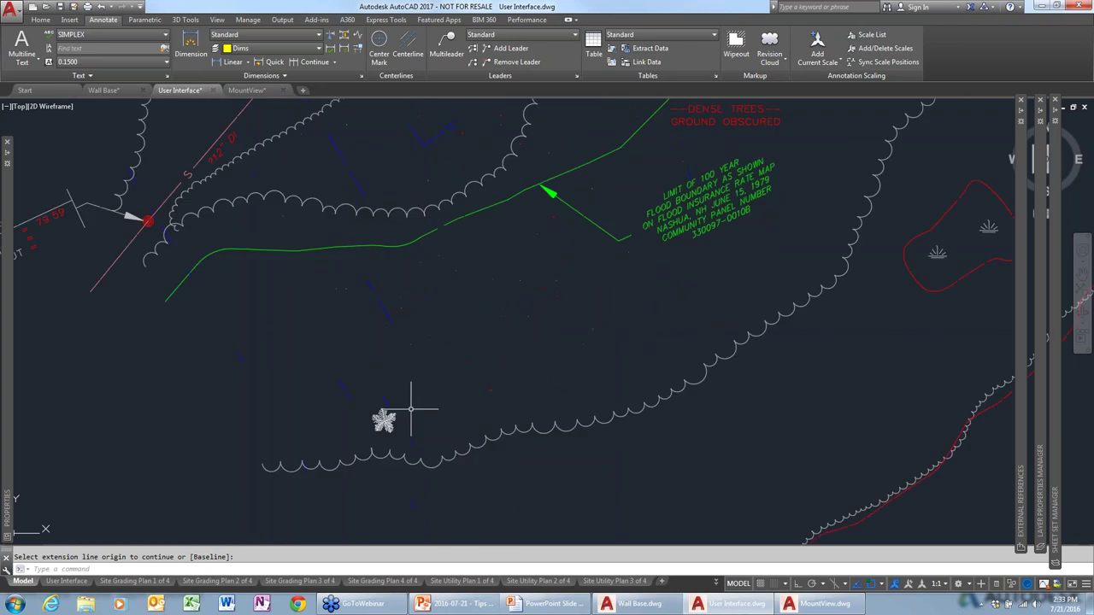
pyautogui.scroll(4, 340, 406)
pyautogui.scroll(-2, 479, 376)
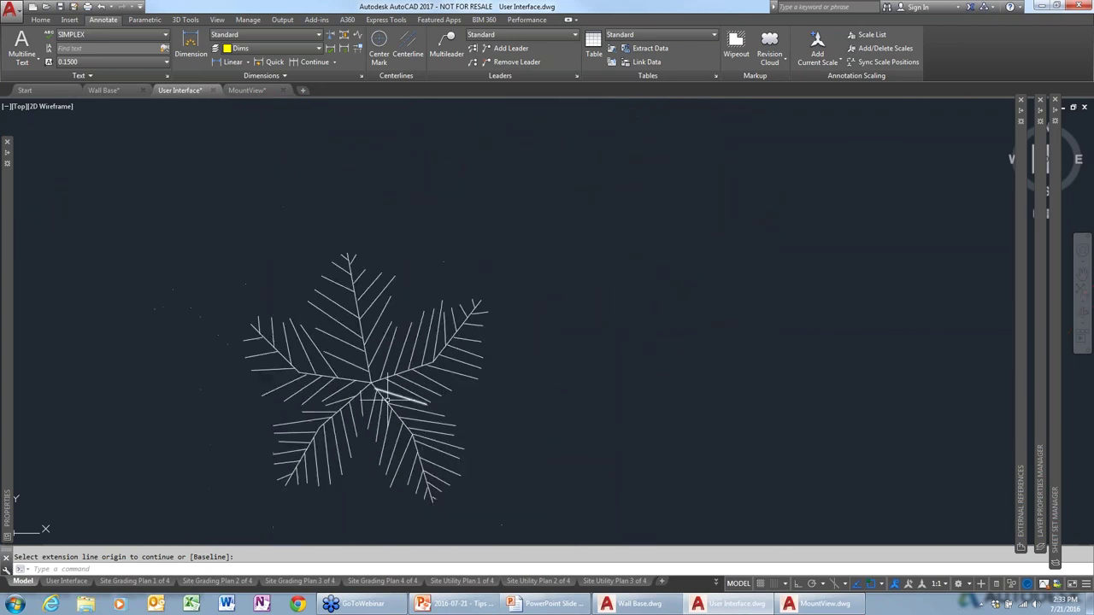
pyautogui.scroll(1, 412, 256)
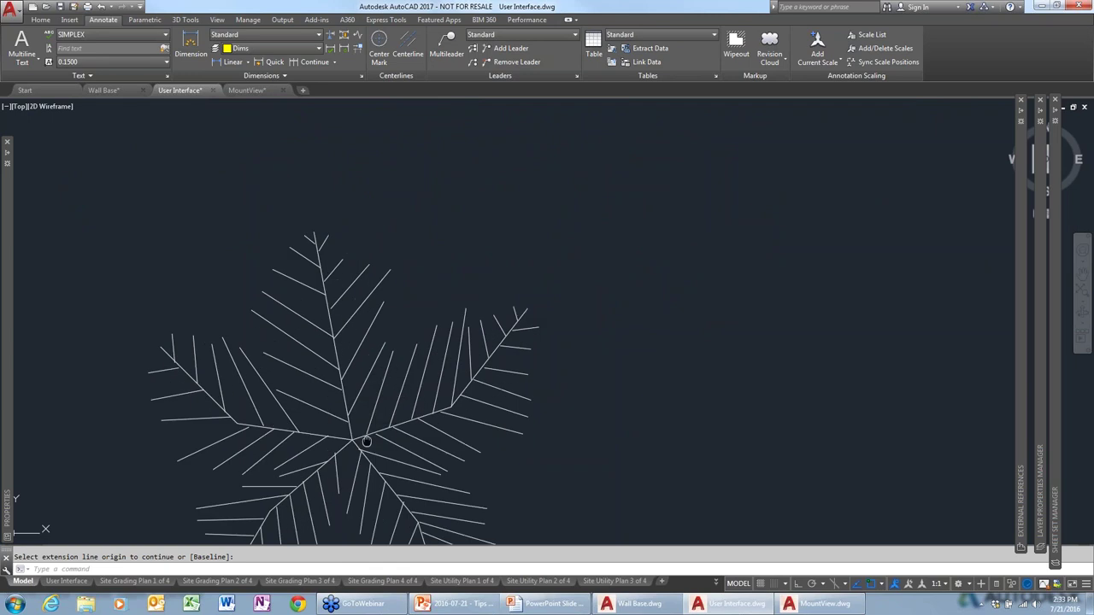
pyautogui.scroll(1, 403, 312)
pyautogui.scroll(-2, 403, 321)
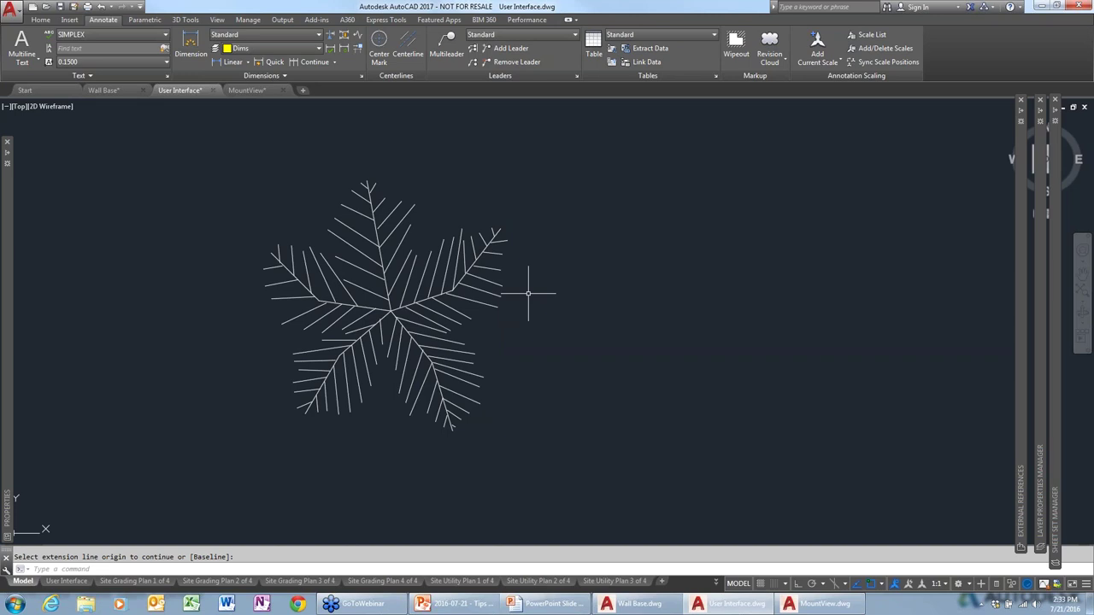
pyautogui.write('bl')
pyautogui.press('Escape')
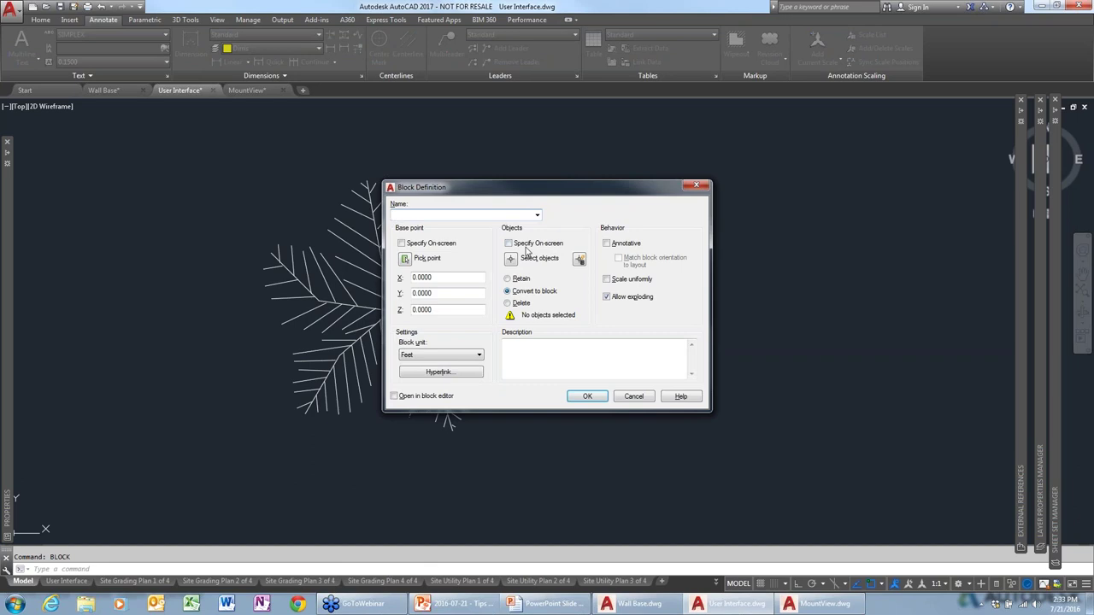
pyautogui.write('TREE')
pyautogui.click(405, 258)
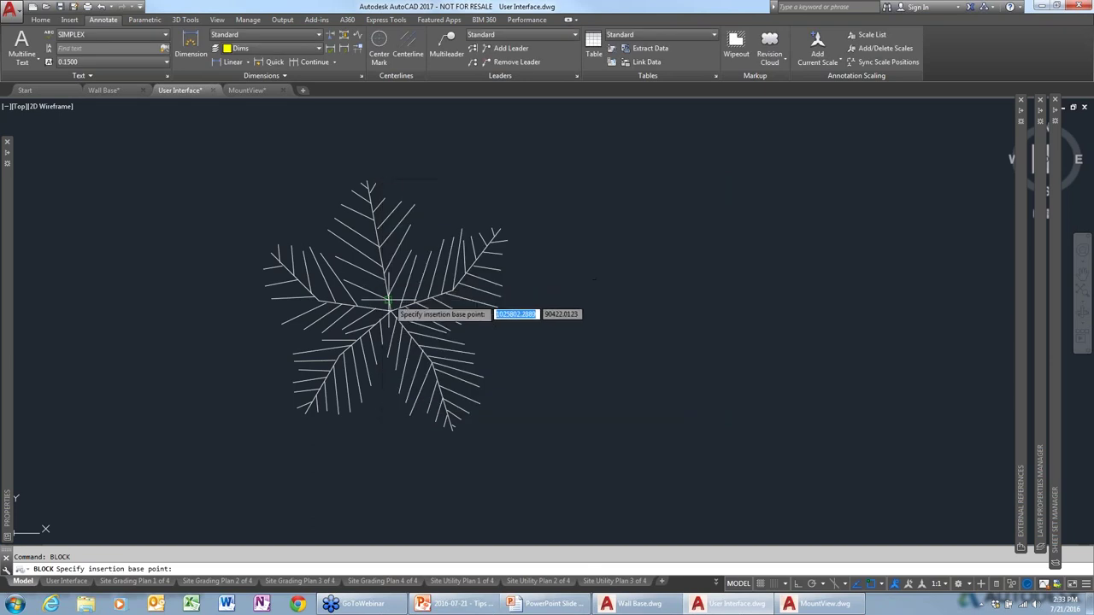
pyautogui.click(391, 300)
# Select all of the tree symbol's lines for the TREE block and create it with Convert to block
pyautogui.click(510, 261)
pyautogui.click(222, 169)
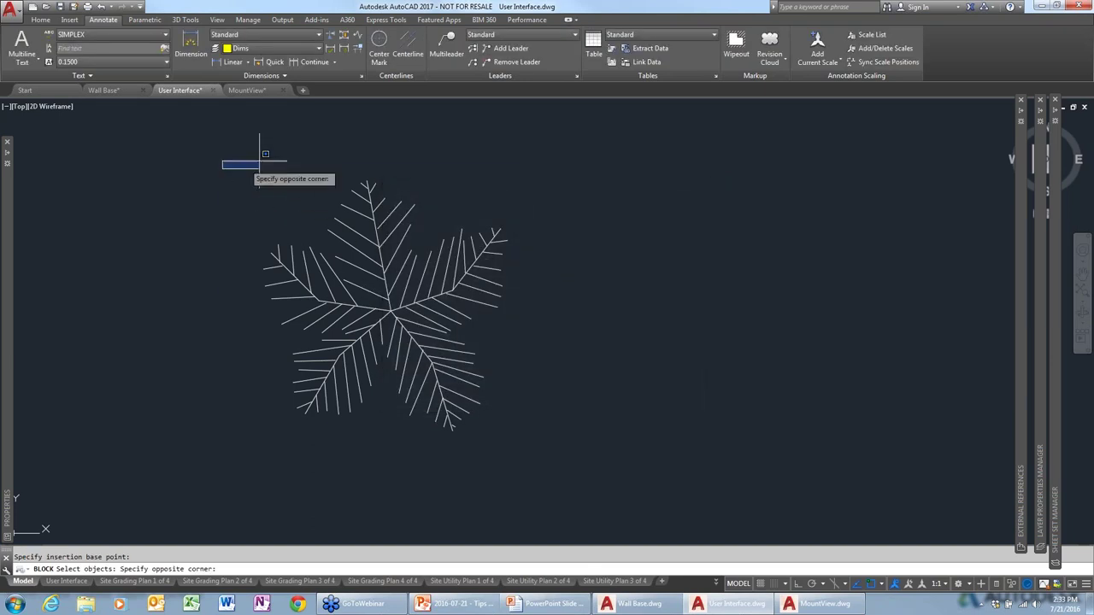
pyautogui.click(550, 450)
pyautogui.press('Return')
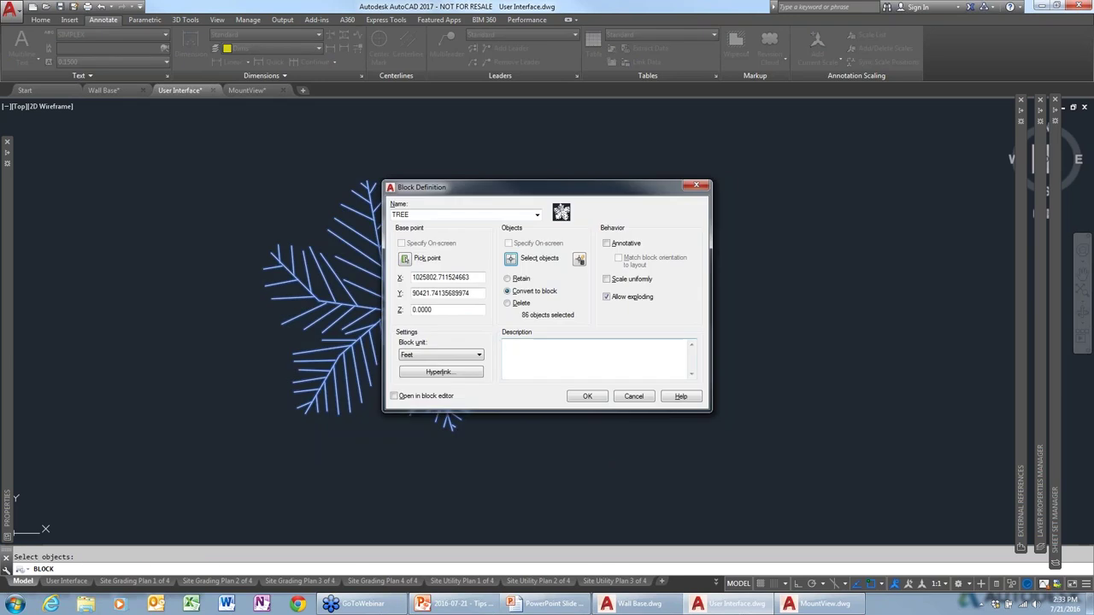
pyautogui.click(583, 396)
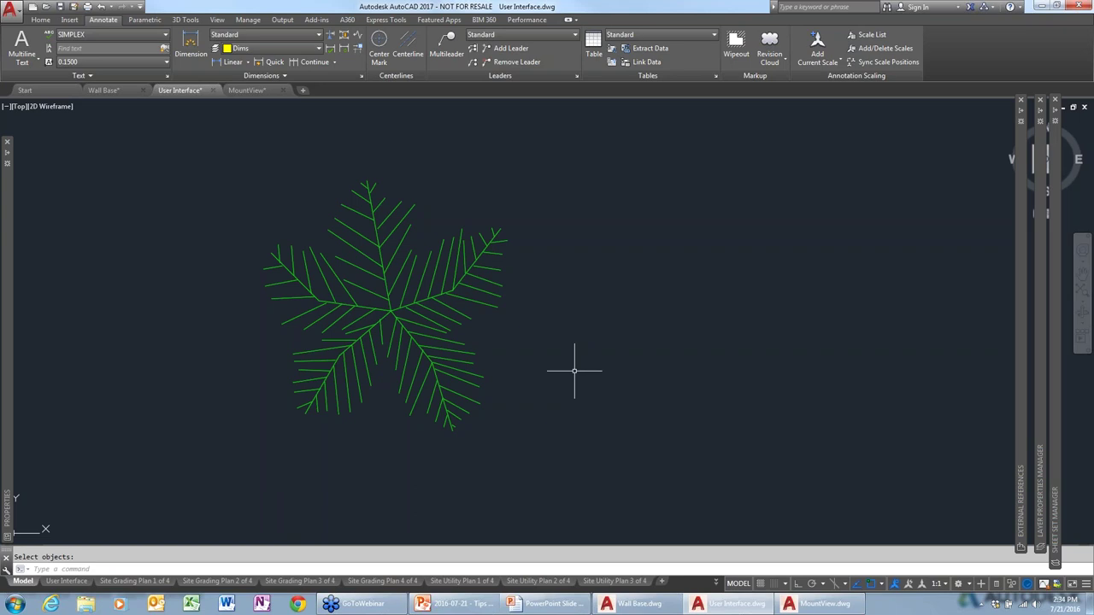
# Open the TREE block in the Block Editor and erase its top and left branches and part of the lower-left branch
pyautogui.click(393, 310)
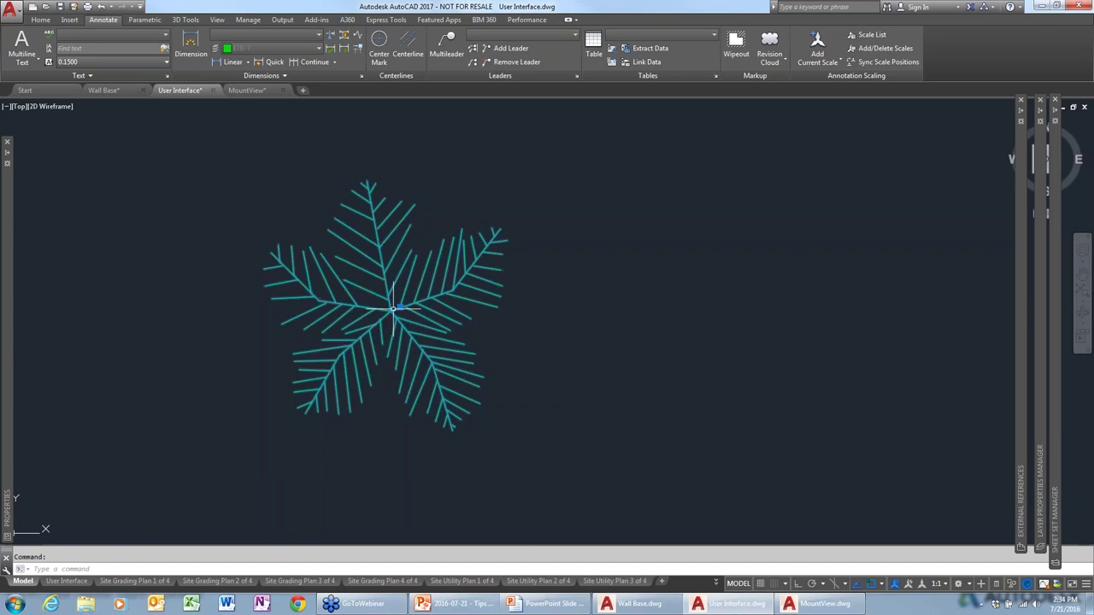
pyautogui.rightClick(393, 309)
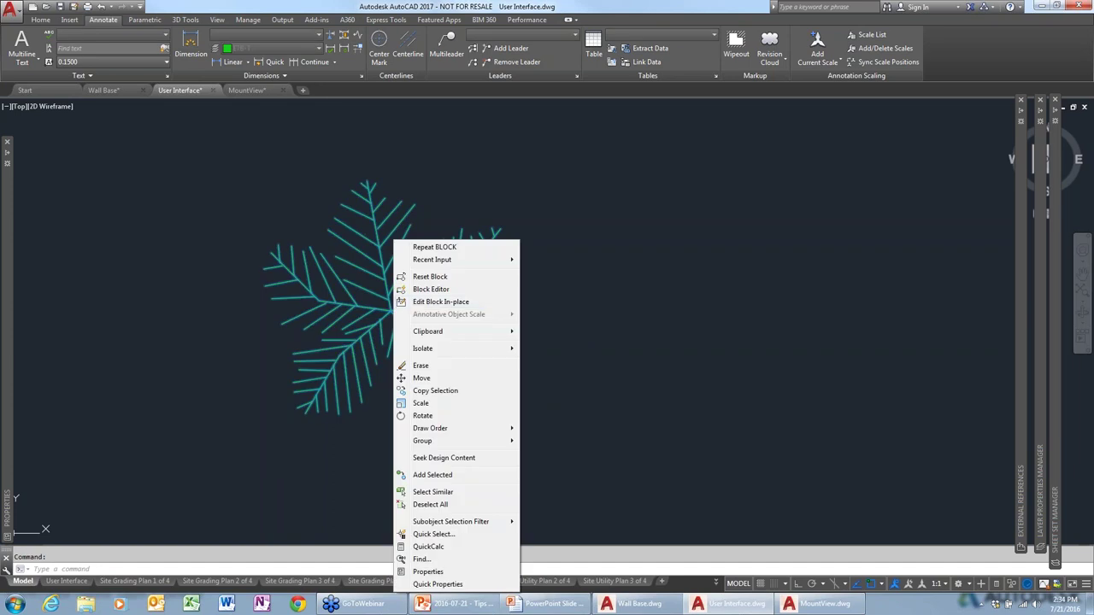
pyautogui.click(423, 290)
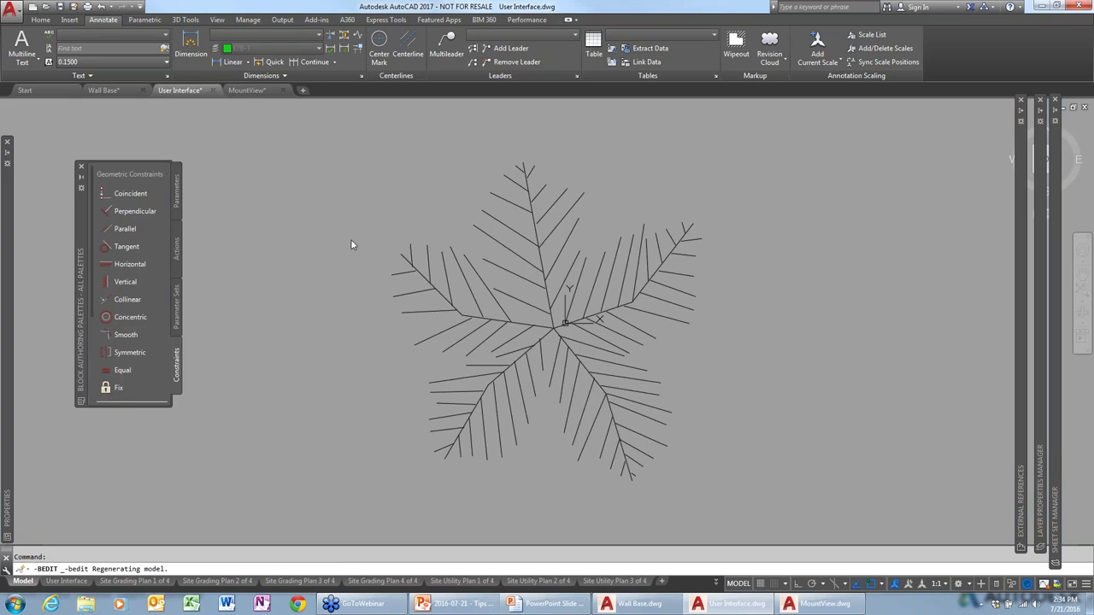
pyautogui.write('DEL')
pyautogui.press('Down')
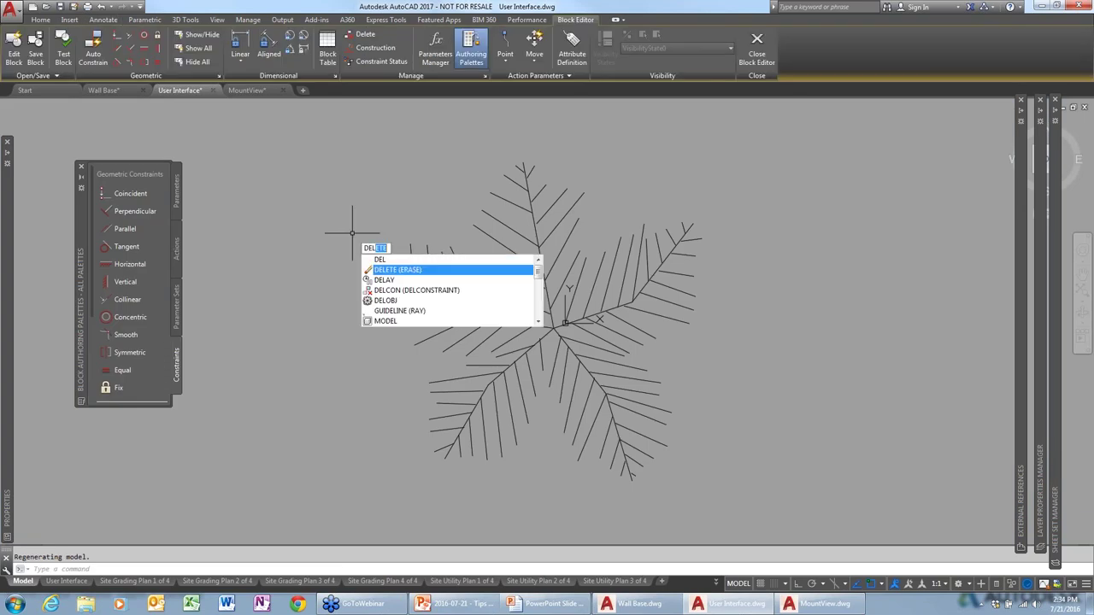
pyautogui.press('Return')
pyautogui.click(339, 153)
pyautogui.click(583, 431)
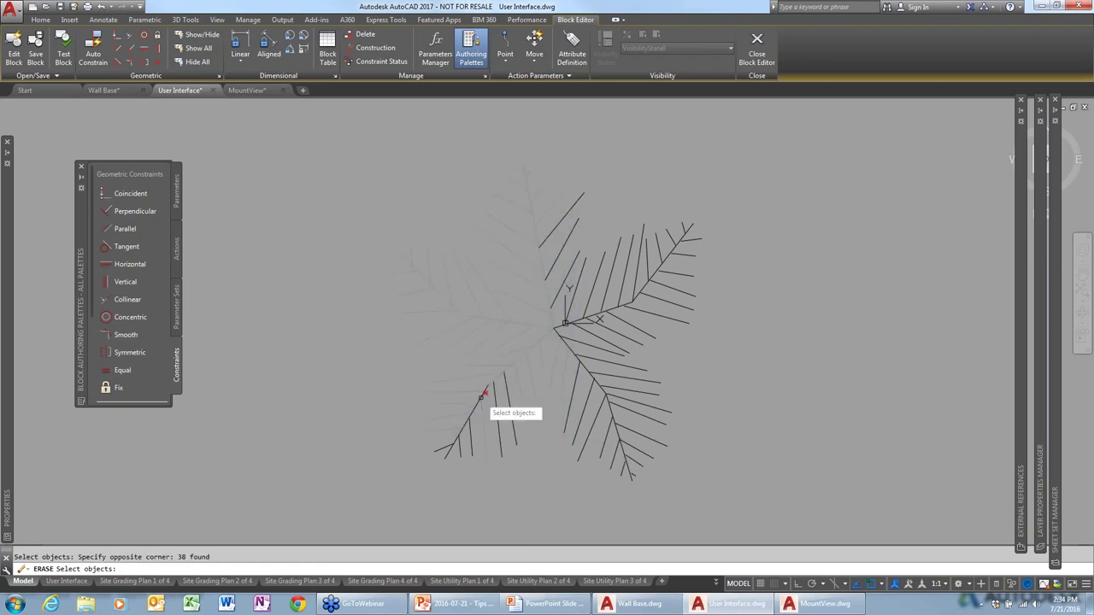
pyautogui.press('Return')
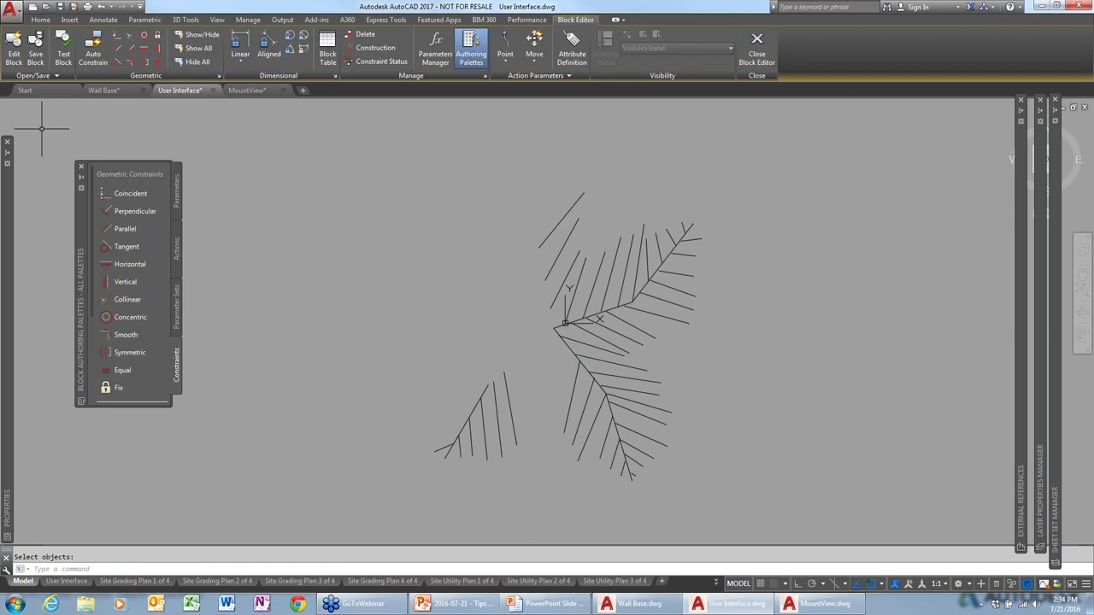
# Save the edited block as a new block named SCRAGGLY TREE and close the Block Editor
pyautogui.click(53, 77)
pyautogui.click(36, 90)
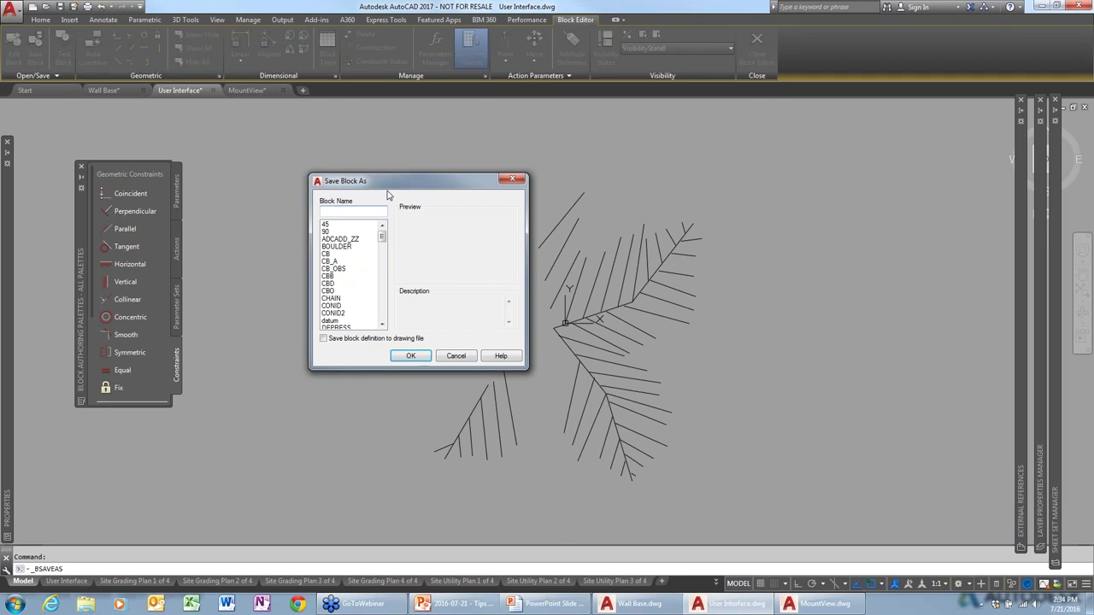
pyautogui.write('SCRAGGLY TREE')
pyautogui.press('Return')
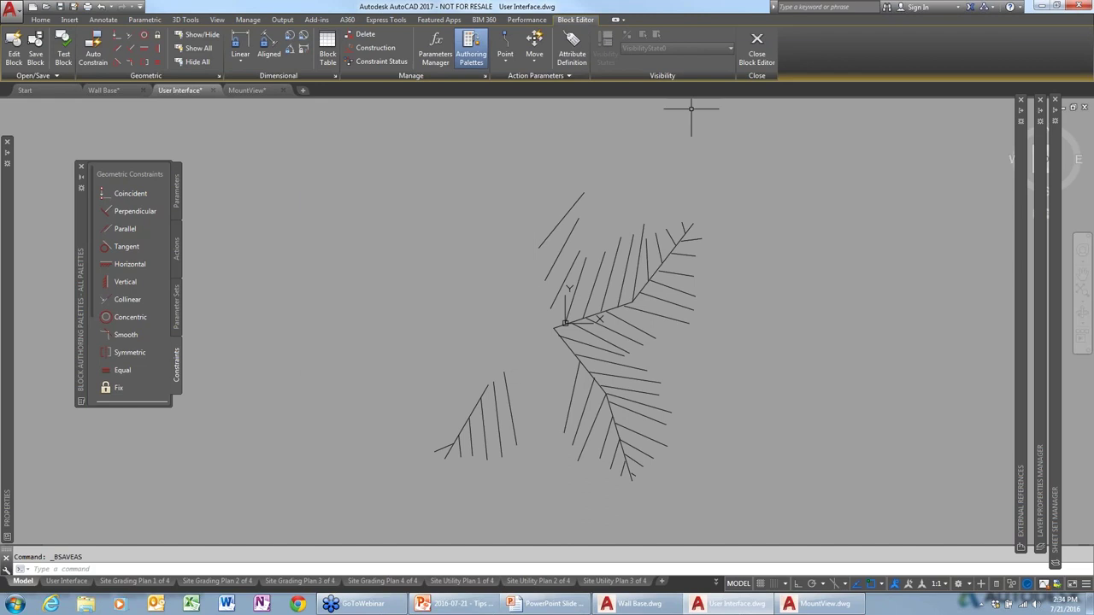
pyautogui.click(756, 50)
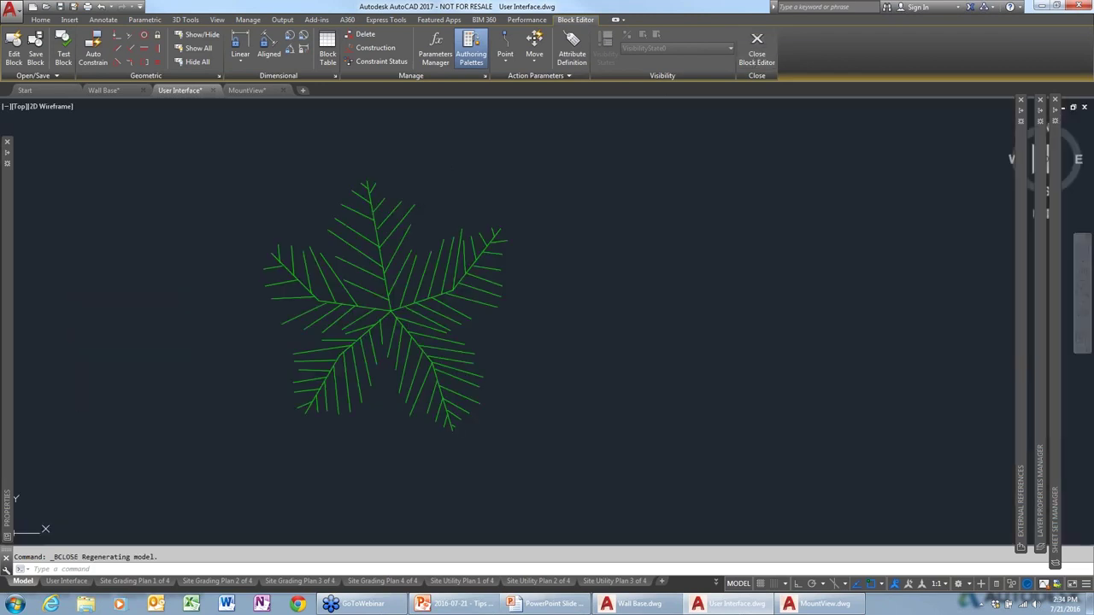
# Insert the SCRAGGLY TREE block at scale 1 and rotation 0 to the upper right of the original tree
pyautogui.write('insert')
pyautogui.press('Return')
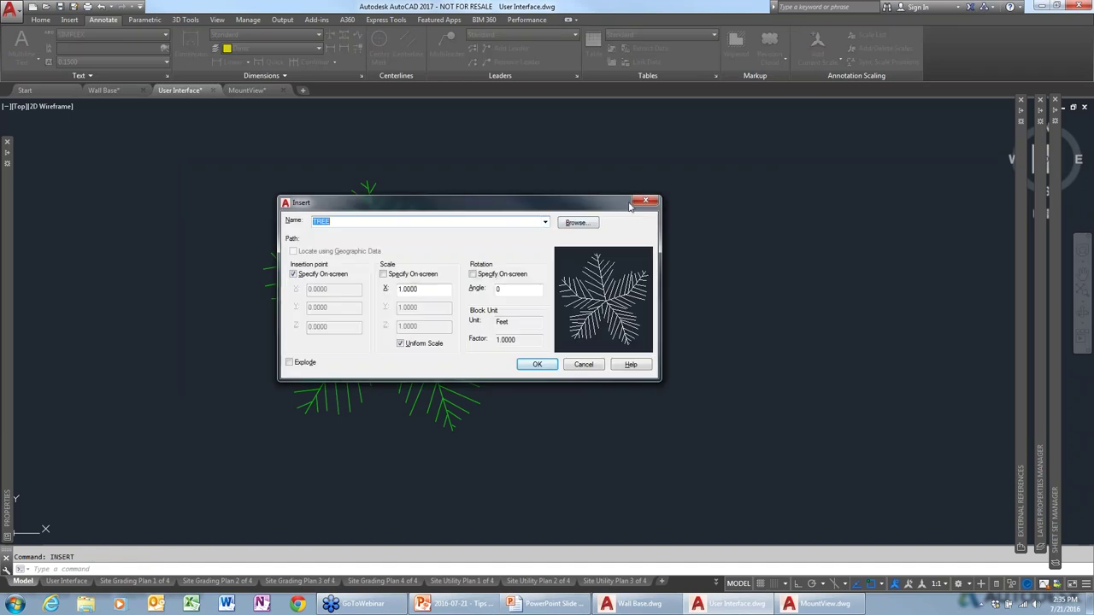
pyautogui.click(544, 222)
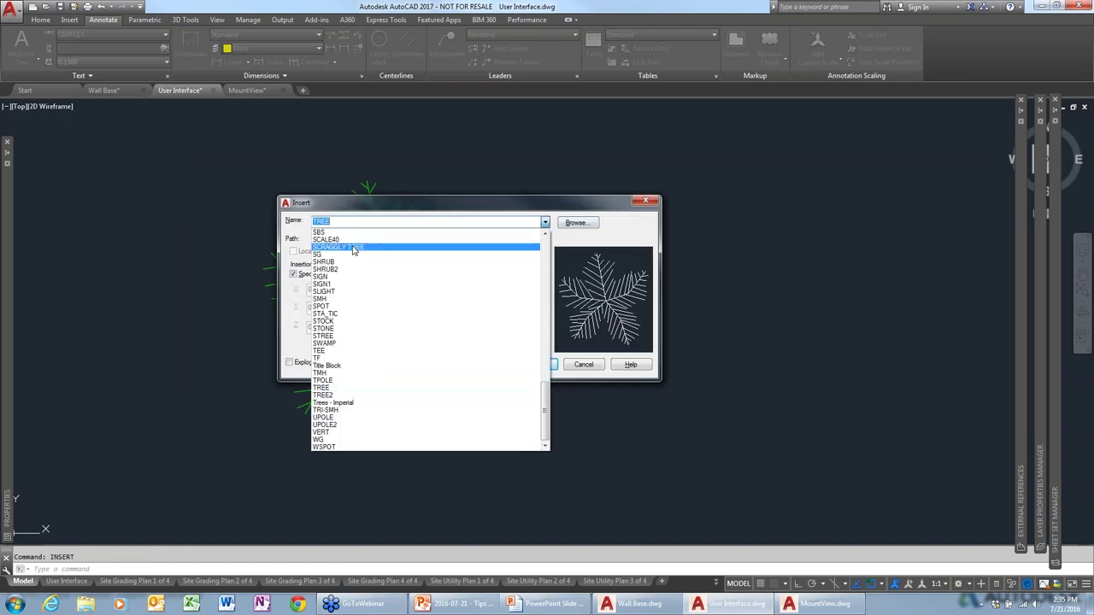
pyautogui.click(342, 247)
pyautogui.click(536, 364)
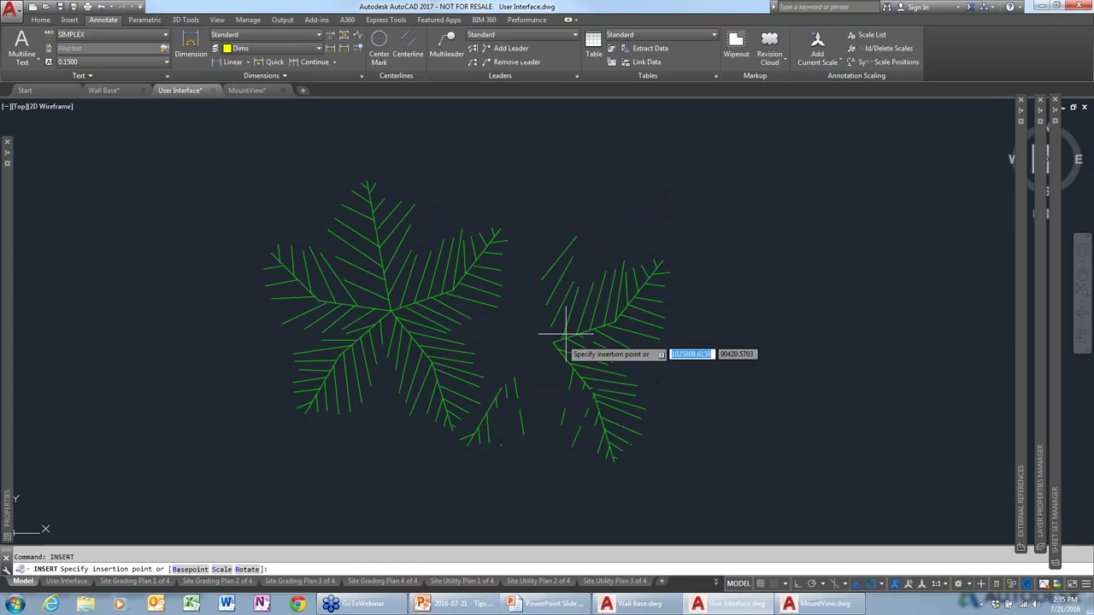
pyautogui.click(583, 231)
# Copy the inserted scraggly tree to four more locations around it, one of them overlapping the original tree
pyautogui.write('co')
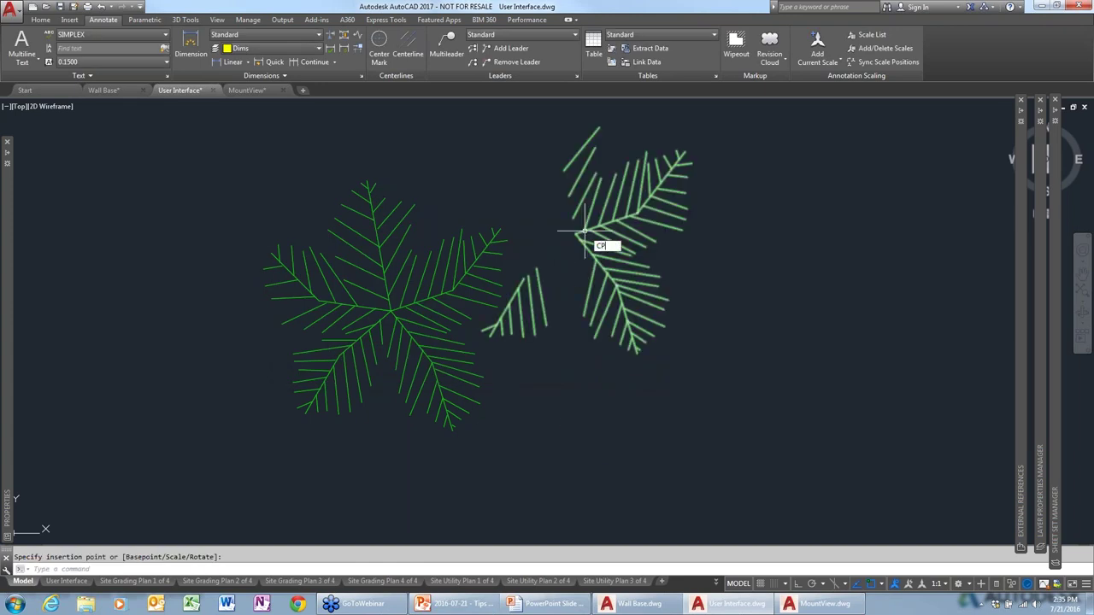
pyautogui.press('Return')
pyautogui.click(583, 230)
pyautogui.press('Return')
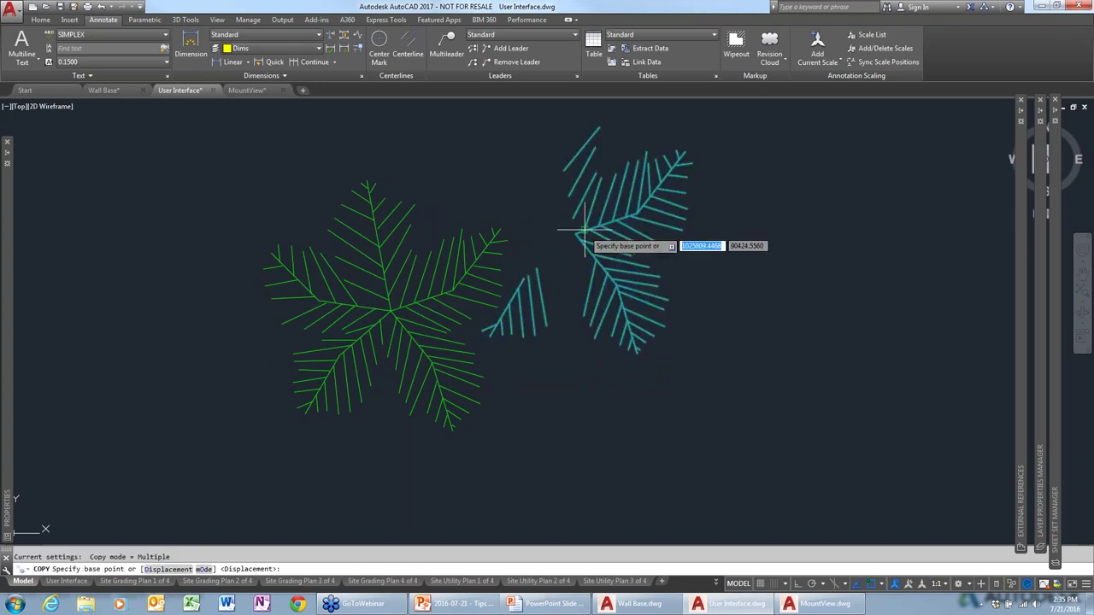
pyautogui.click(584, 229)
pyautogui.click(837, 180)
pyautogui.click(788, 385)
pyautogui.click(615, 407)
pyautogui.click(464, 171)
pyautogui.press('Return')
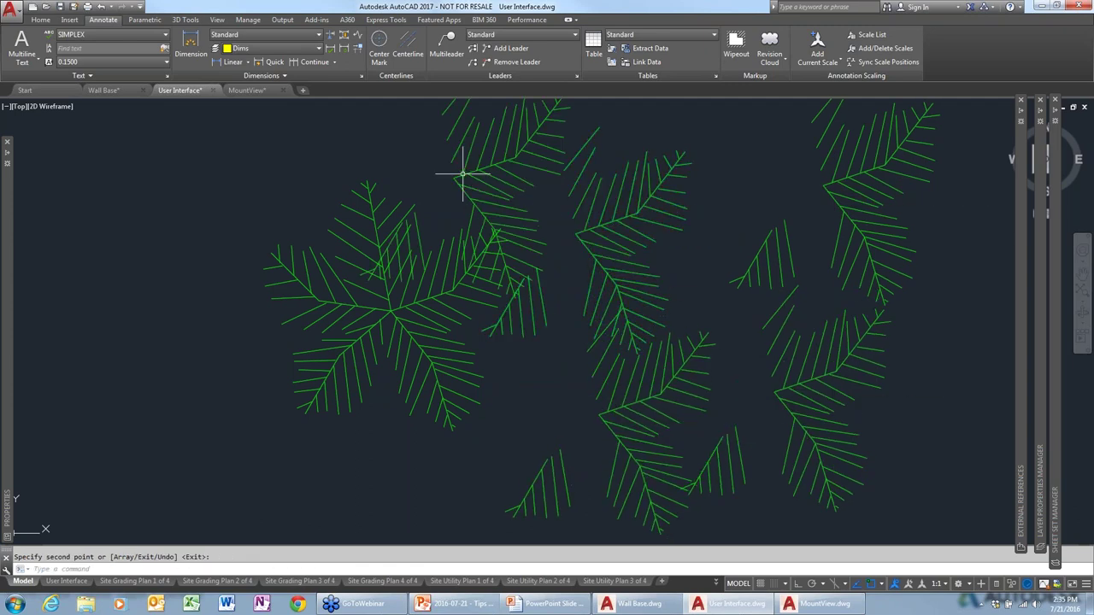
pyautogui.scroll(-8, 825, 248)
pyautogui.scroll(-5, 824, 248)
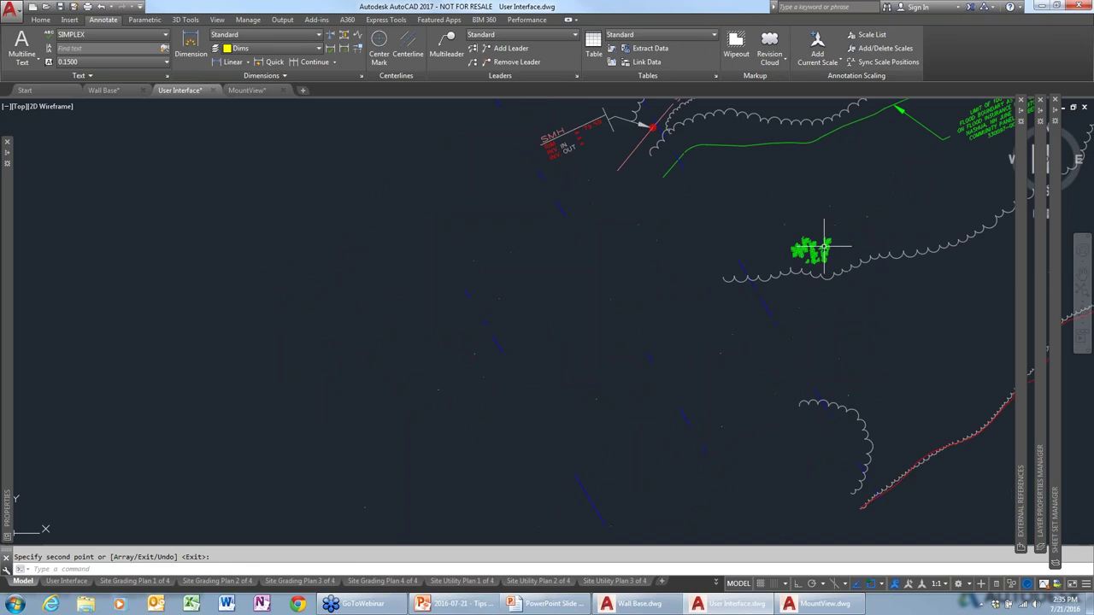
pyautogui.scroll(3, 802, 255)
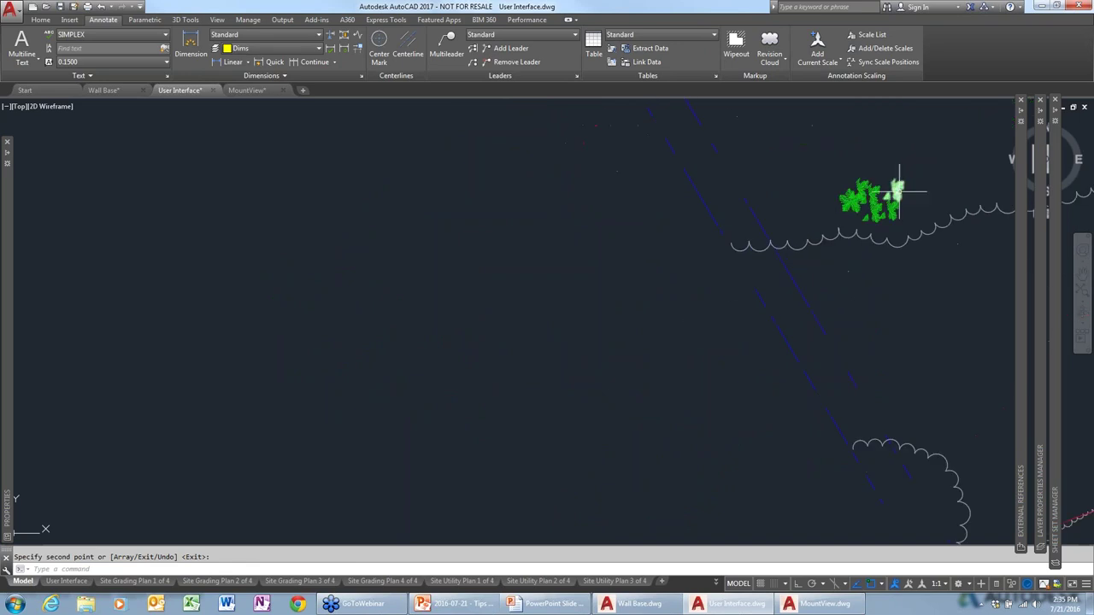
# Open the command alias editor for the acad.pgp file
pyautogui.moveTo(898, 182); pyautogui.dragTo(679, 361, button='middle')
pyautogui.scroll(2, 679, 361)
pyautogui.scroll(-5, 537, 323)
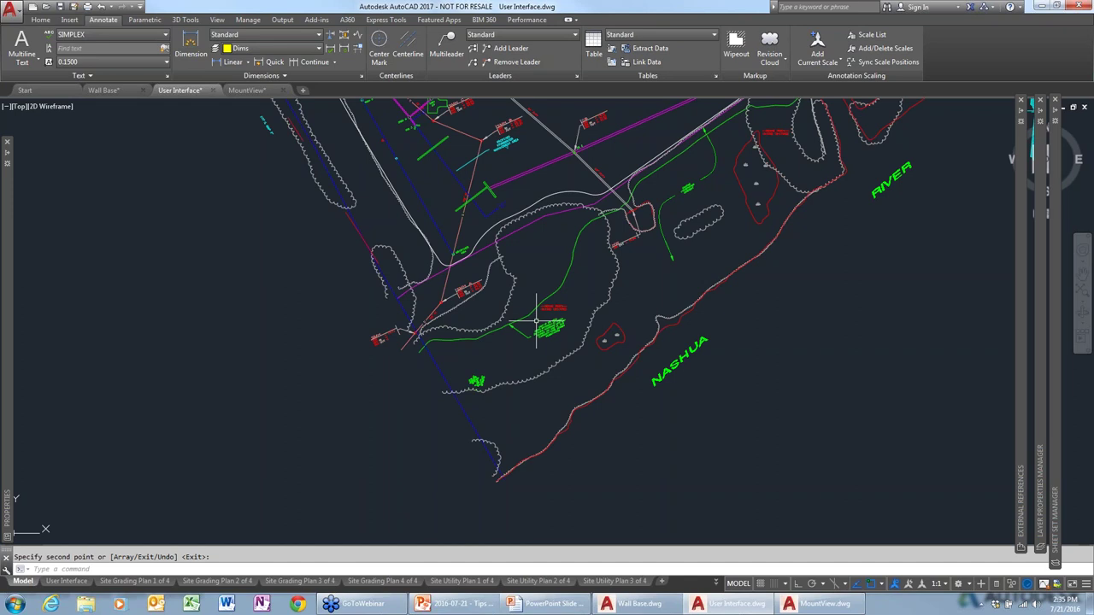
pyautogui.click(42, 19)
pyautogui.click(391, 20)
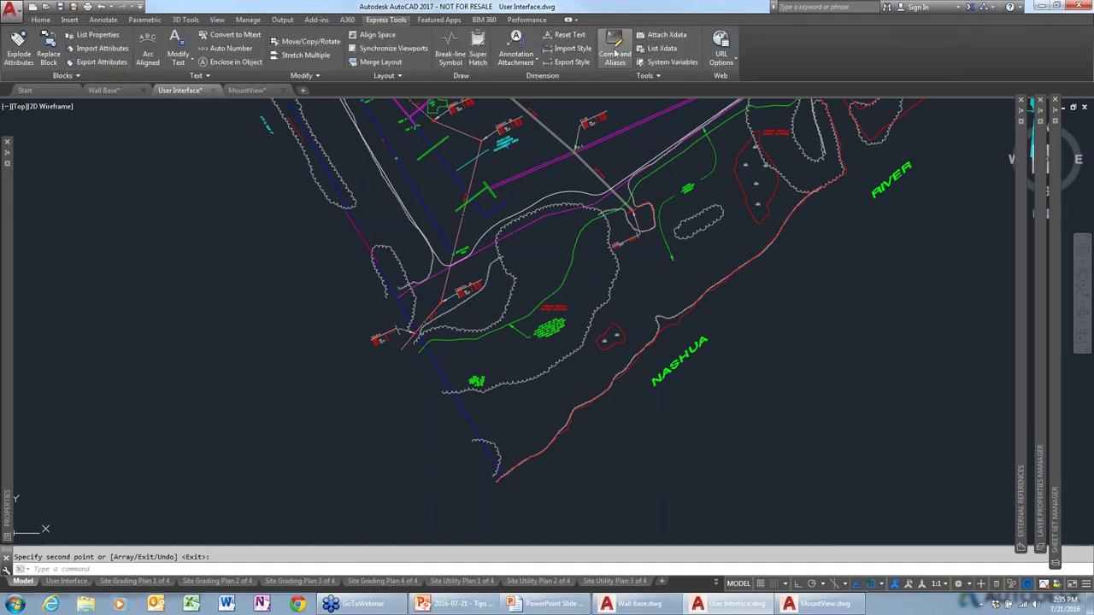
pyautogui.click(614, 53)
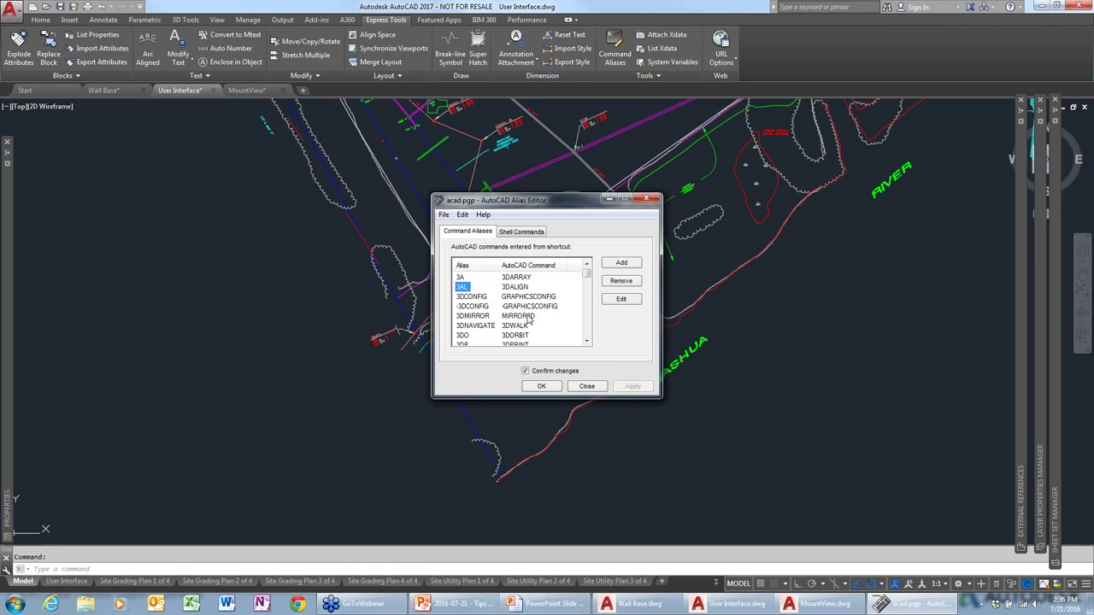
# Change the DELETE alias of the ERASE command to XX and return to the alias editor
pyautogui.write('del')
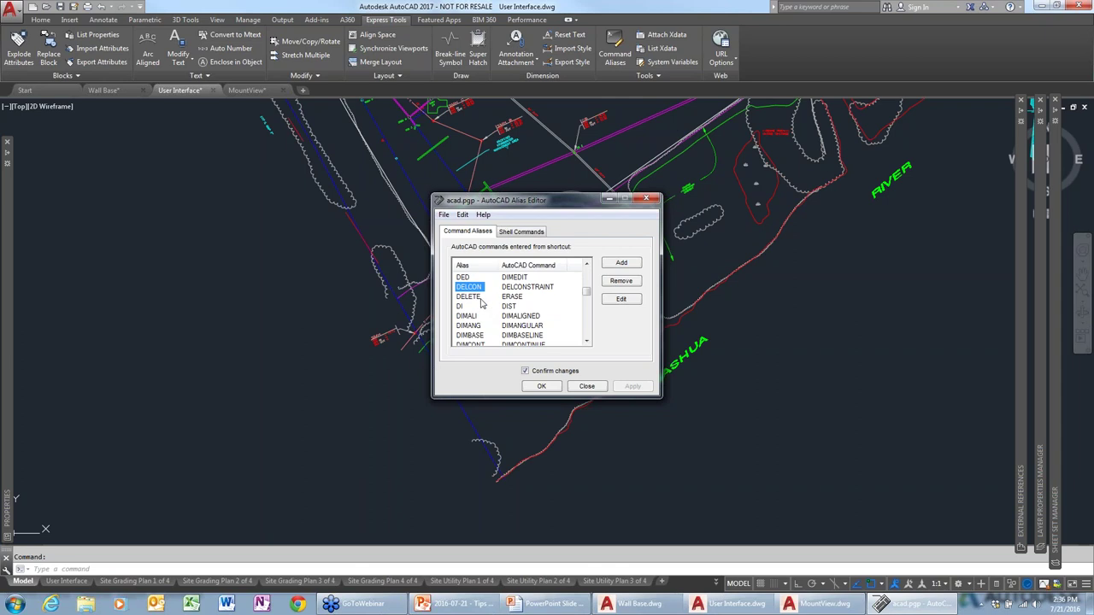
pyautogui.click(475, 297)
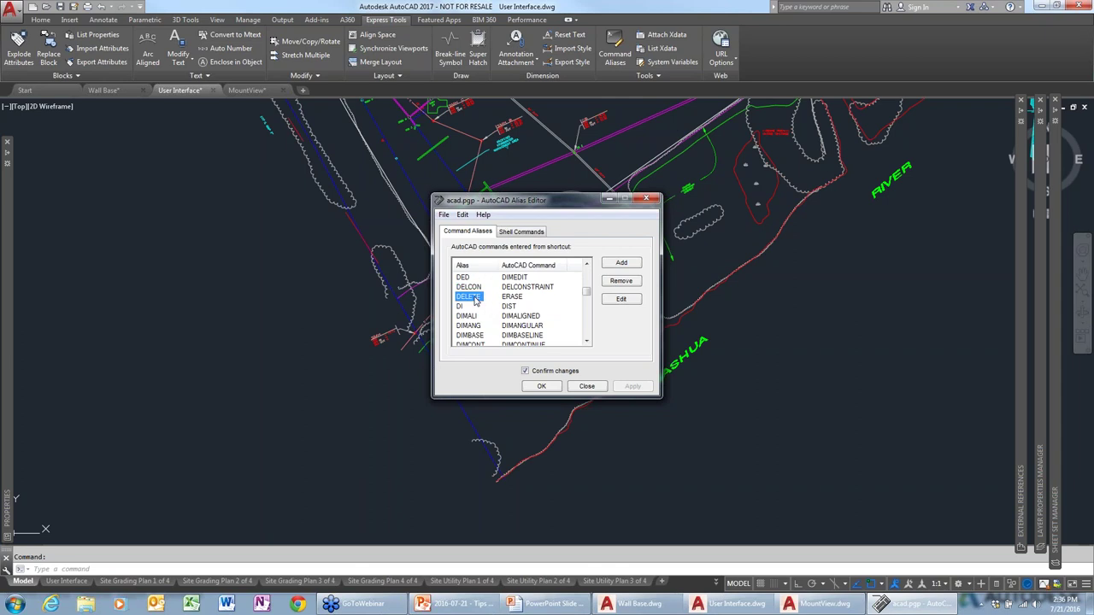
pyautogui.click(621, 299)
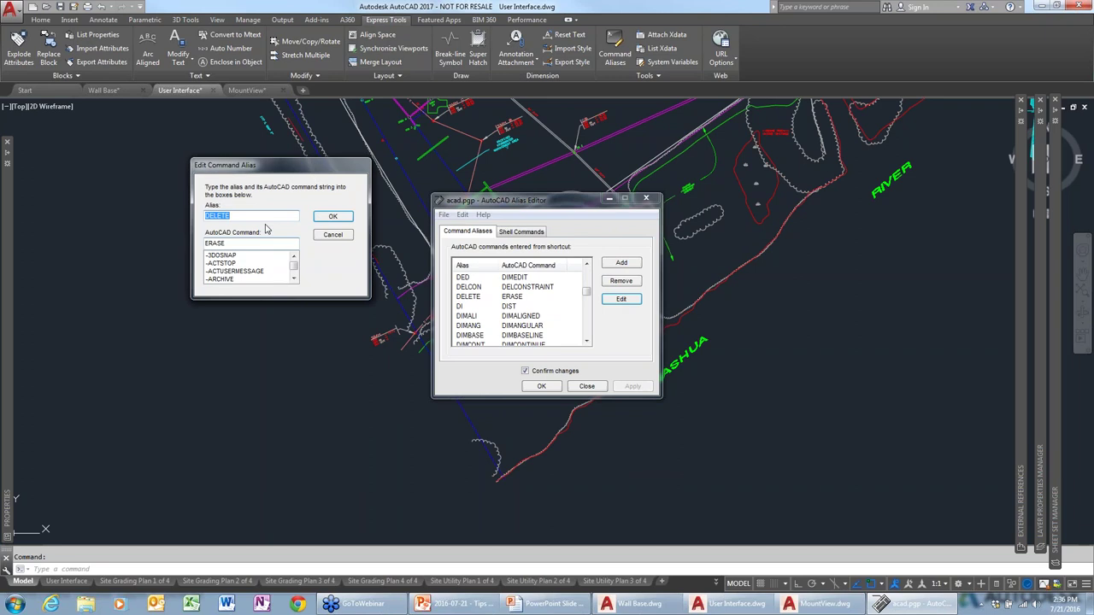
pyautogui.write('xx')
pyautogui.press('BackSpace')
pyautogui.press('BackSpace')
pyautogui.write('XX')
pyautogui.click(328, 218)
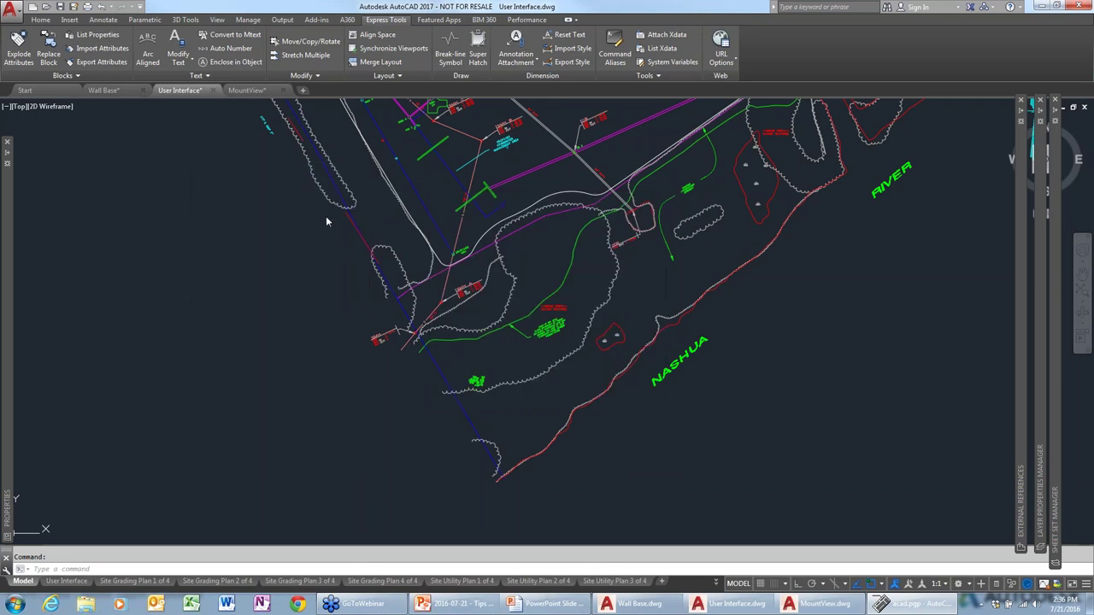
pyautogui.click(899, 608)
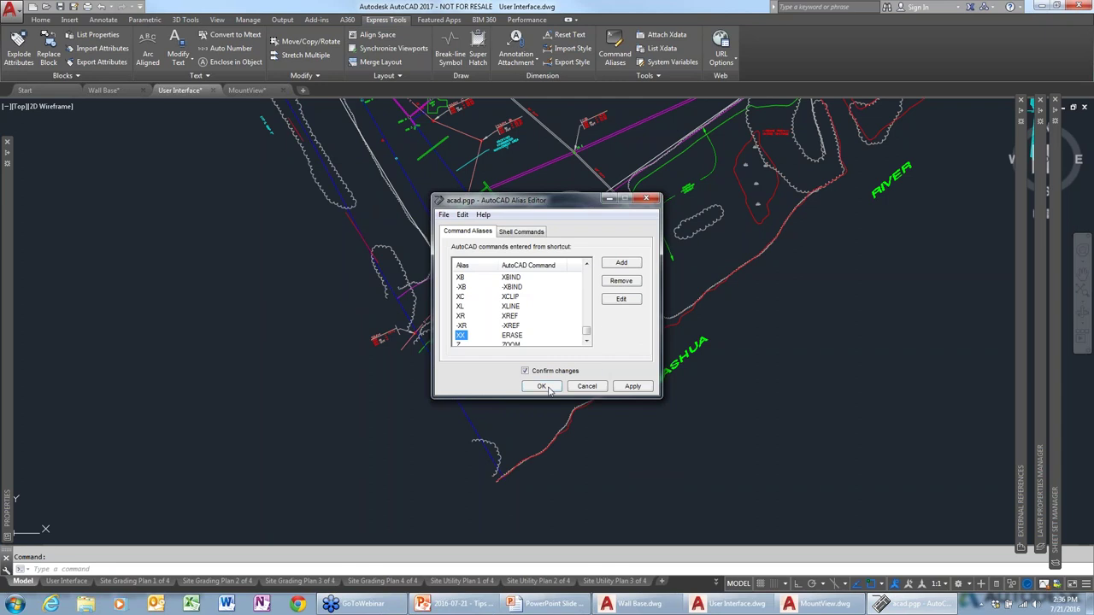
# Apply the alias changes, overwrite the existing acad.pgp configuration file, and close the alias editor
pyautogui.click(632, 387)
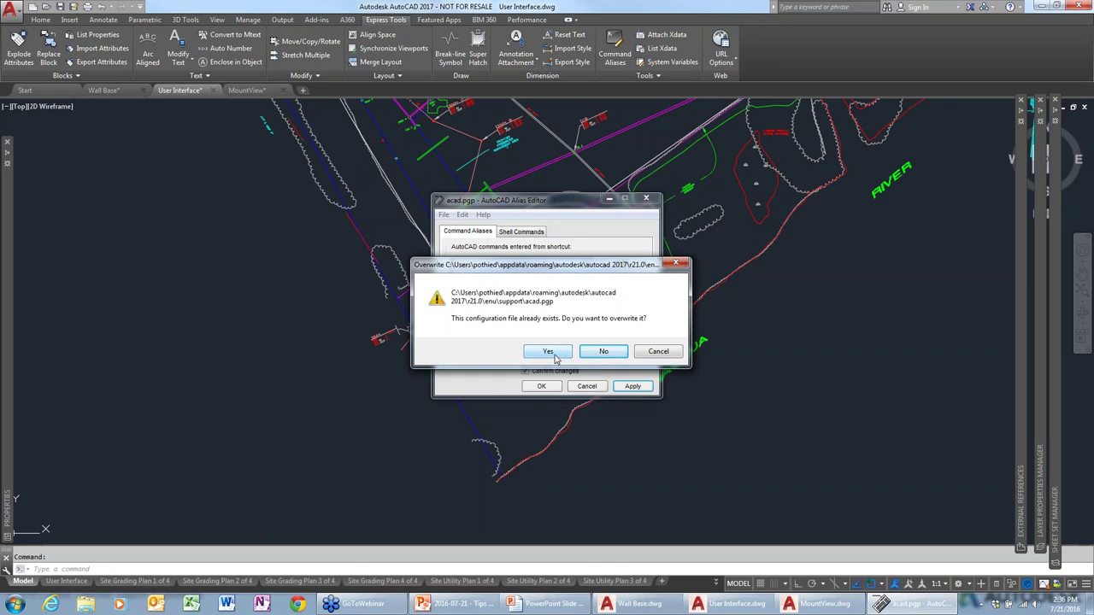
pyautogui.click(549, 352)
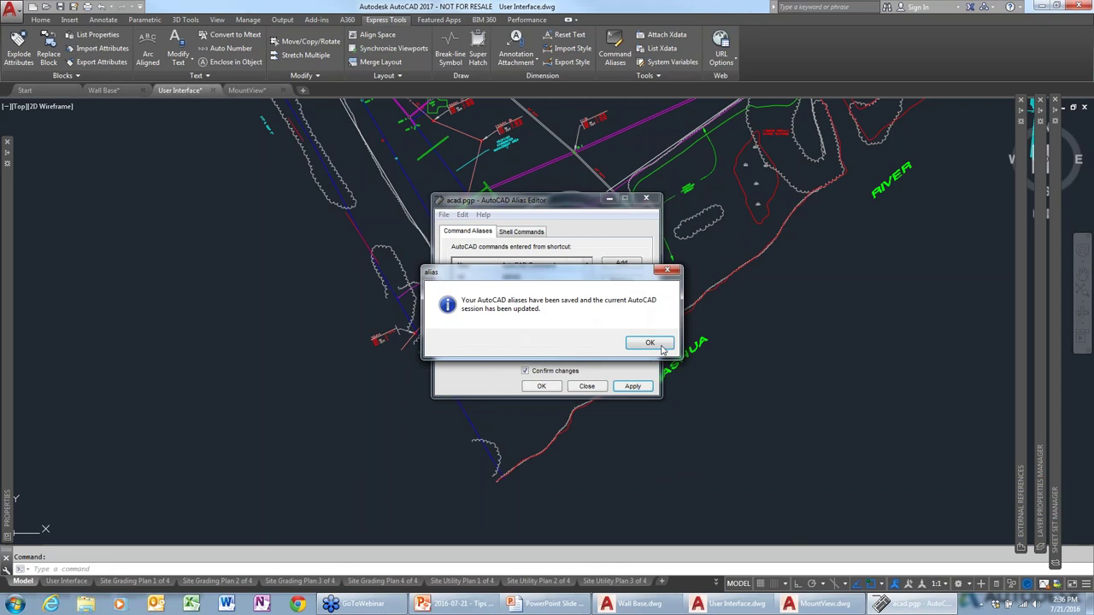
pyautogui.click(660, 345)
pyautogui.click(541, 387)
pyautogui.click(648, 343)
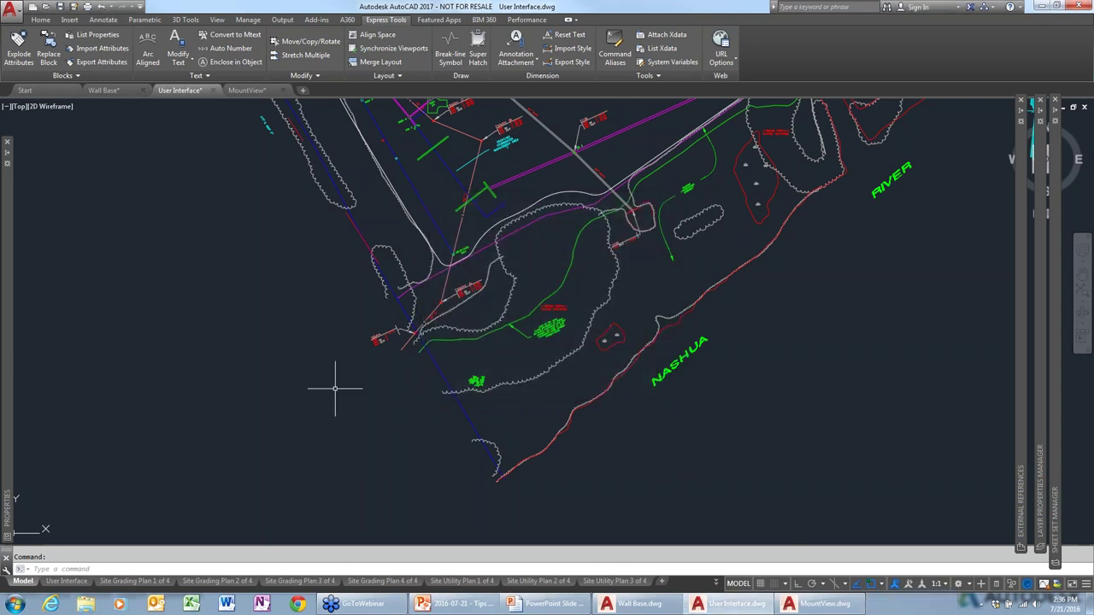
# Draw a single slanted test line in the empty area west of the site plan and erase it
pyautogui.write('l')
pyautogui.press('Return')
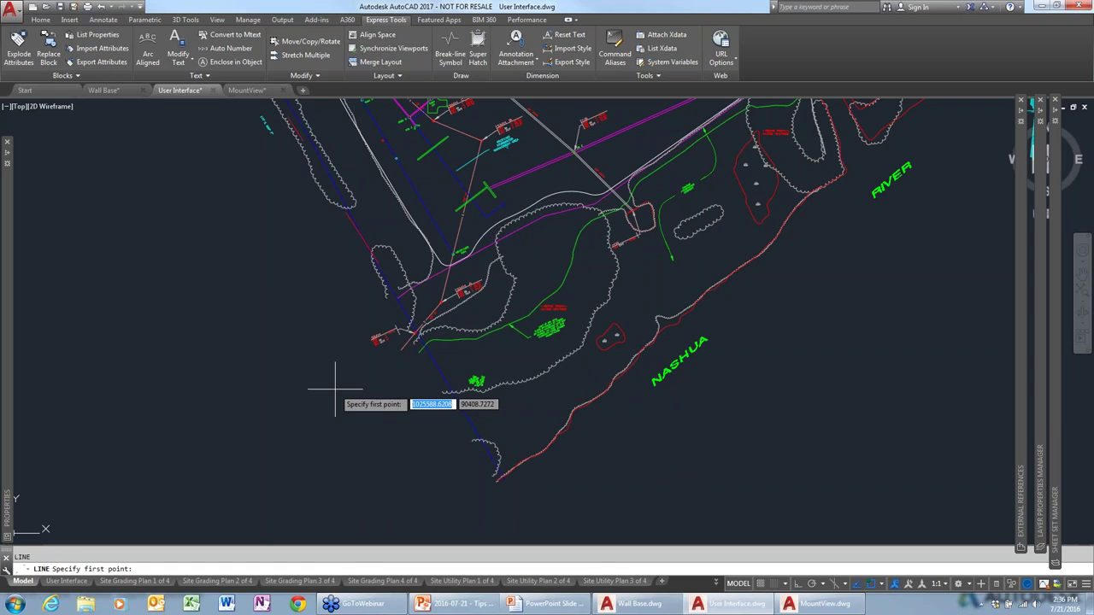
pyautogui.click(253, 442)
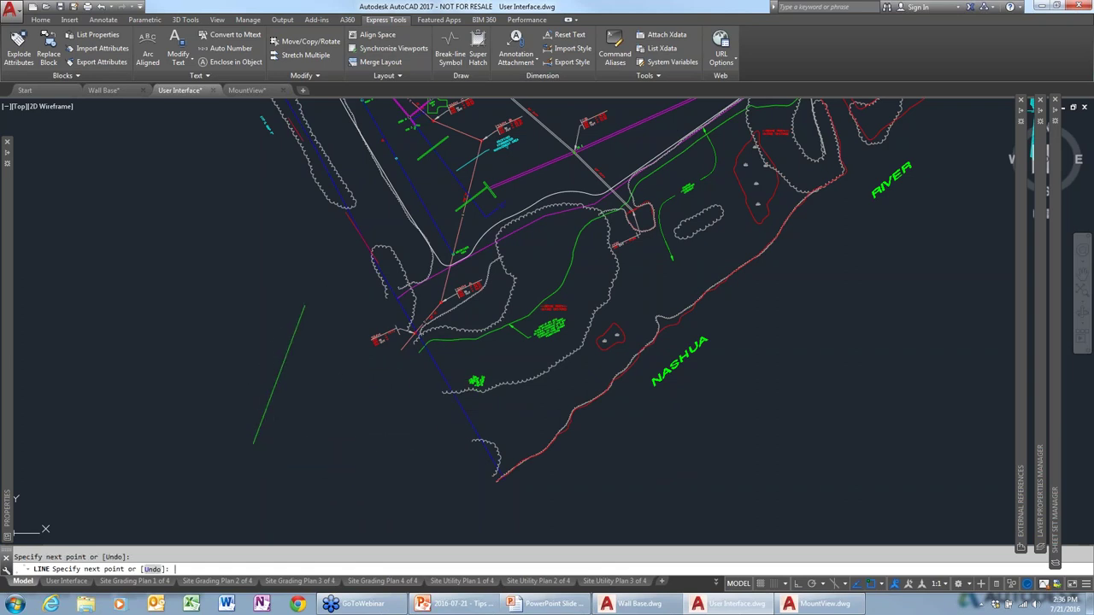
pyautogui.press('Return')
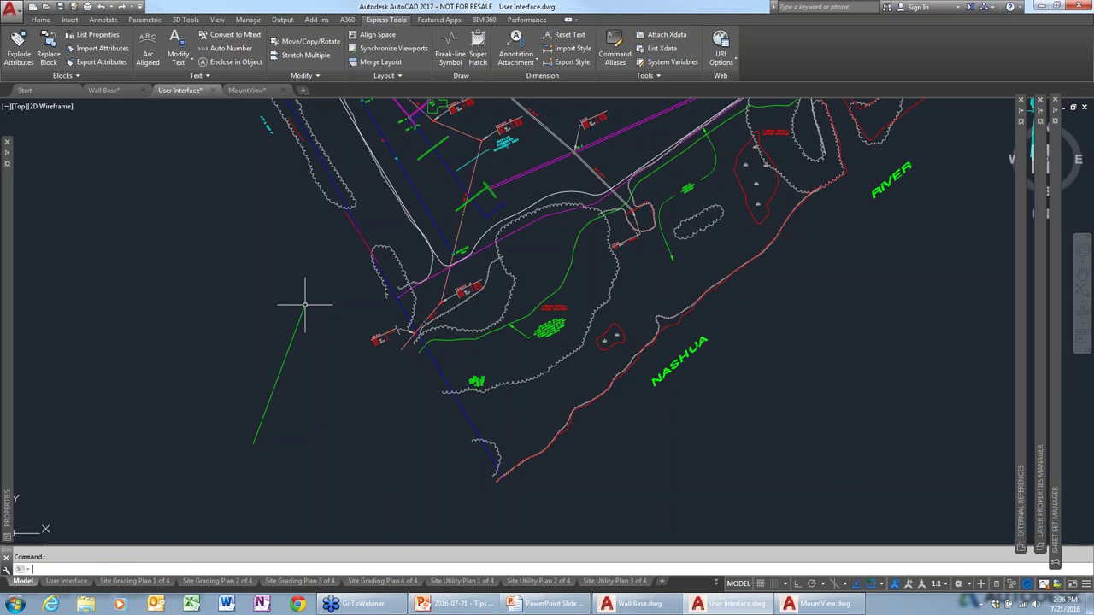
pyautogui.write('e')
pyautogui.press('Return')
pyautogui.click(300, 318)
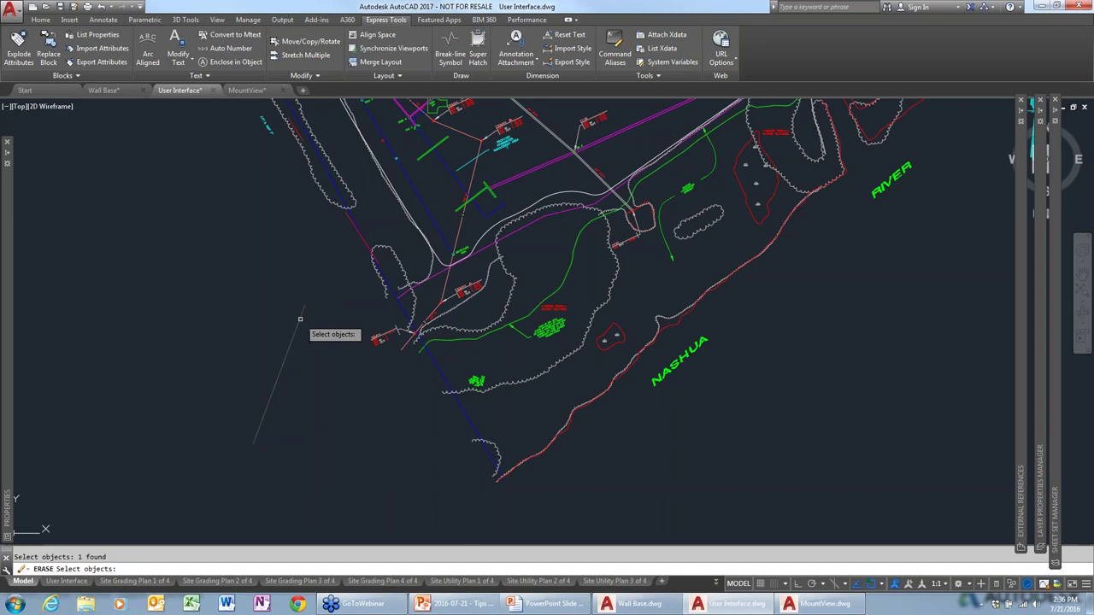
pyautogui.press('Return')
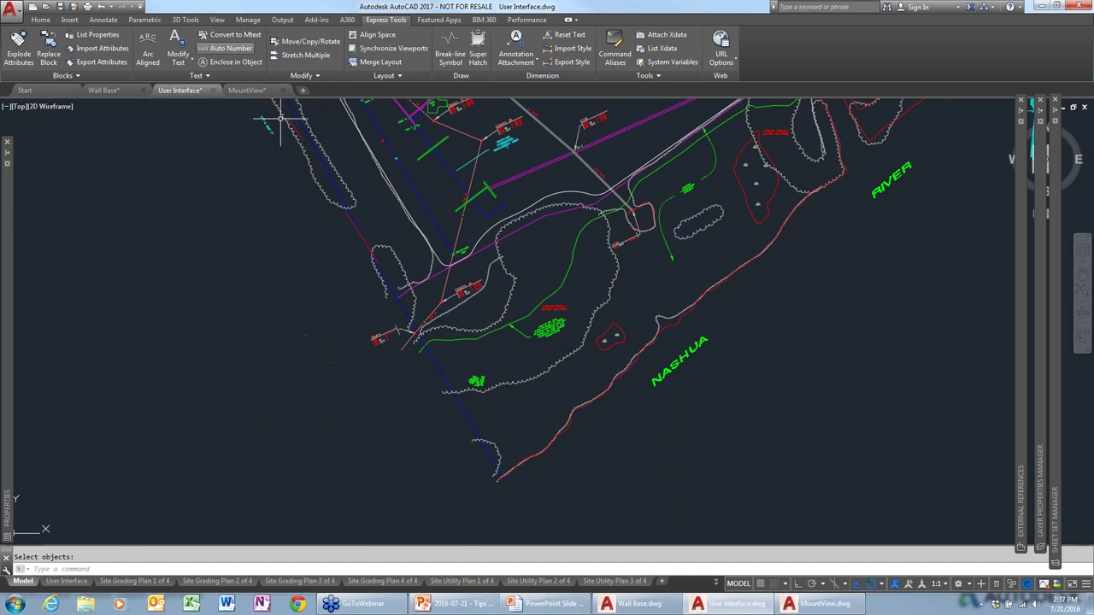
# Open the acad.pgp alias file as text, read through its alias definitions and guidelines, and close it
pyautogui.click(248, 20)
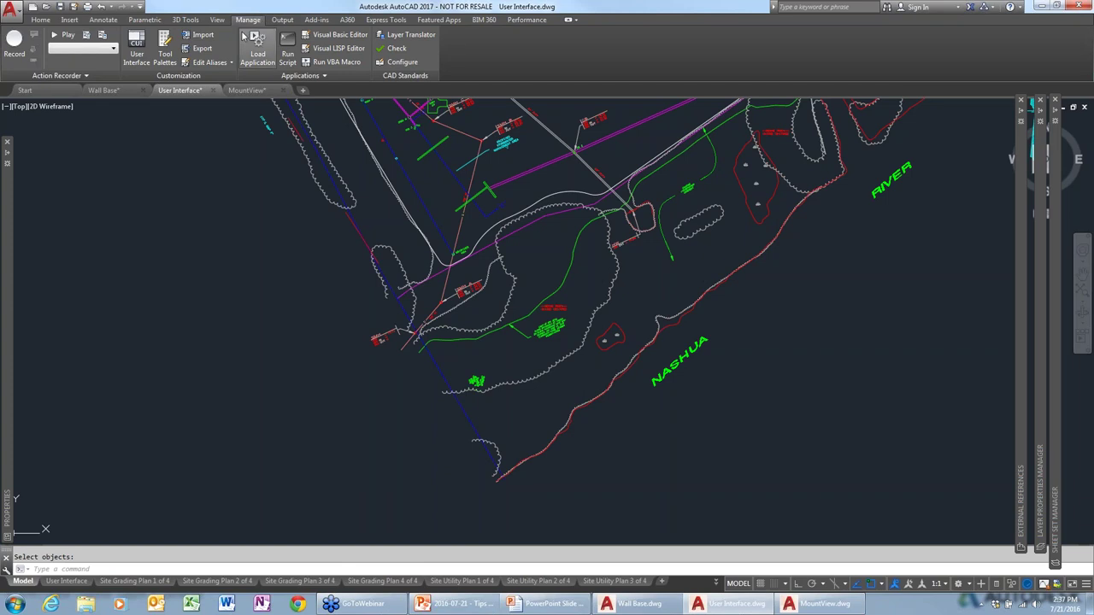
pyautogui.click(199, 63)
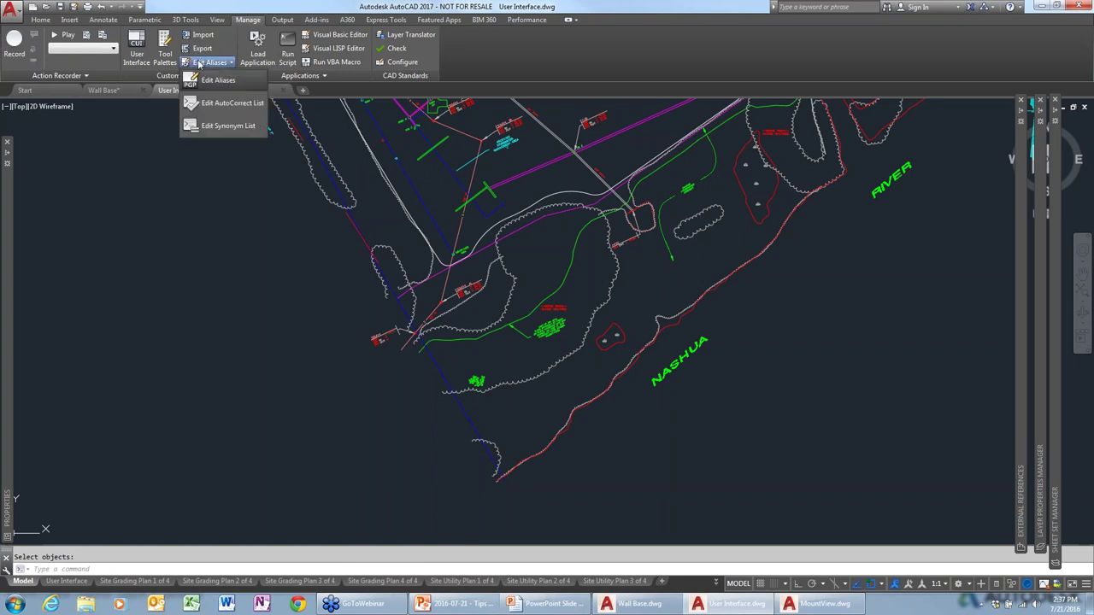
pyautogui.click(206, 79)
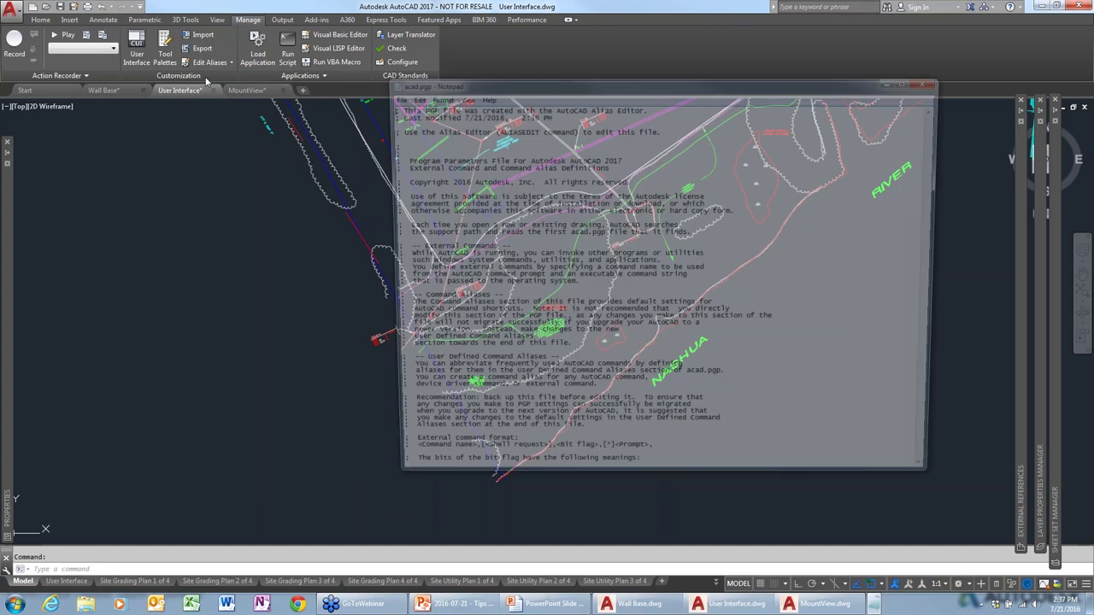
pyautogui.scroll(-10, 471, 225)
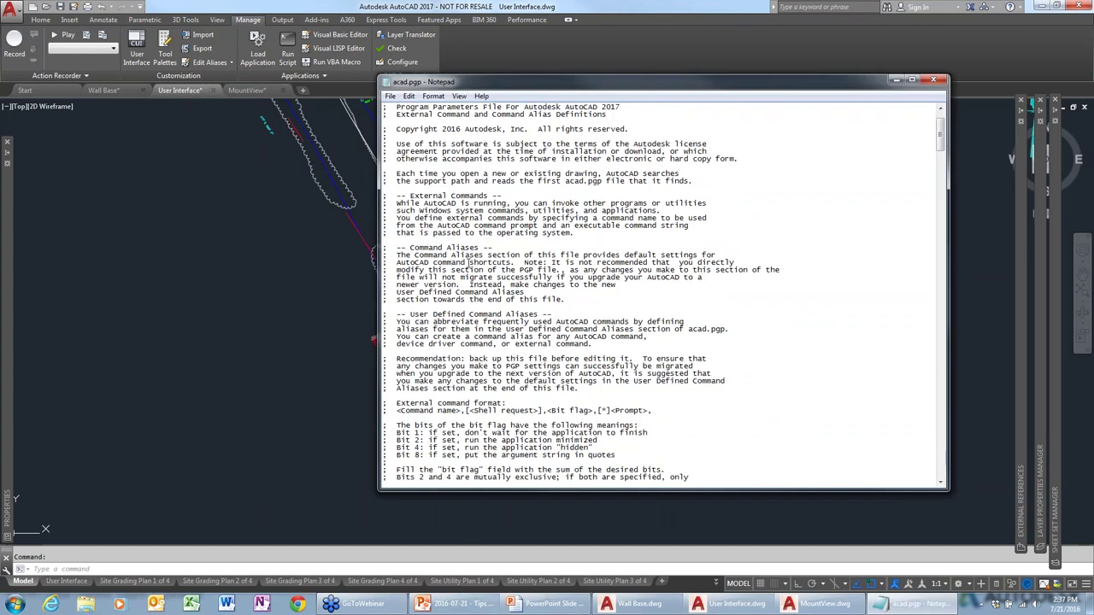
pyautogui.scroll(-10, 465, 266)
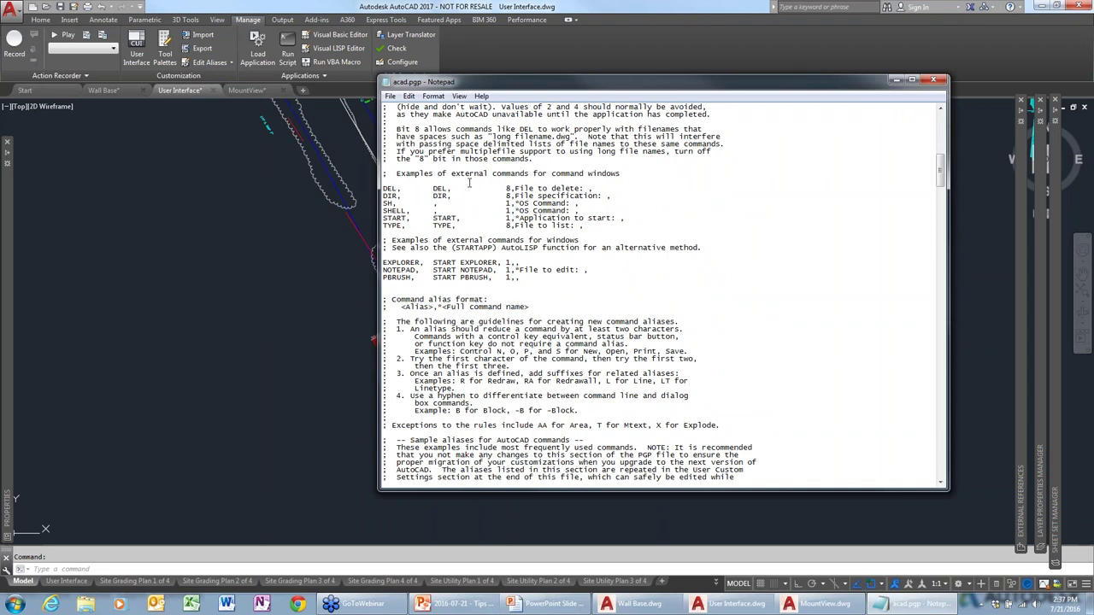
pyautogui.click(931, 80)
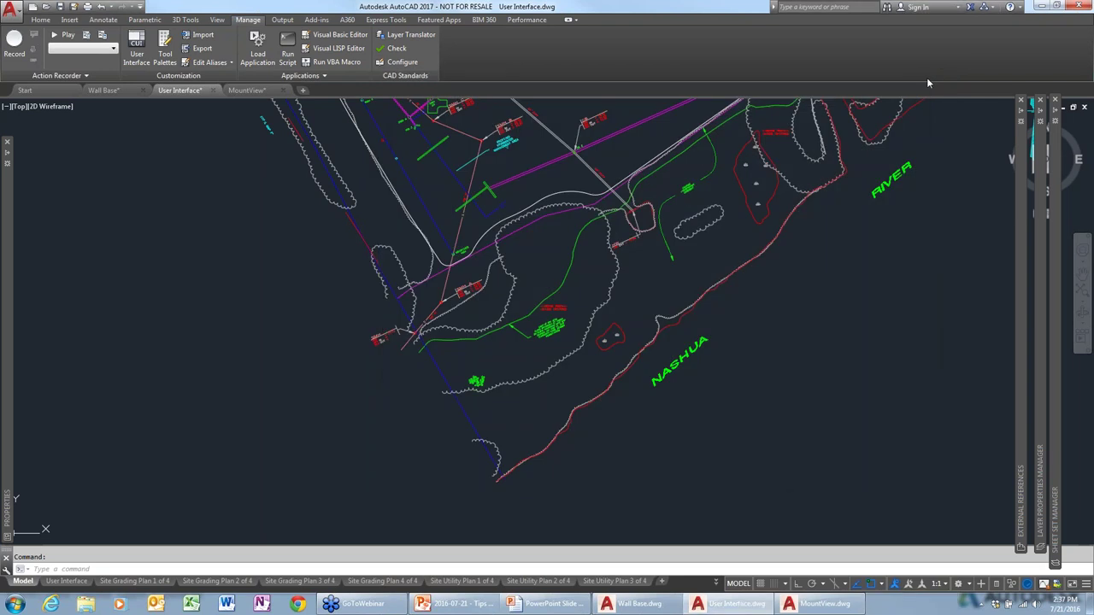
# Move the External References and Layer Properties Manager palettes out over the middle of the drawing as floating palettes
pyautogui.scroll(-10, 636, 205)
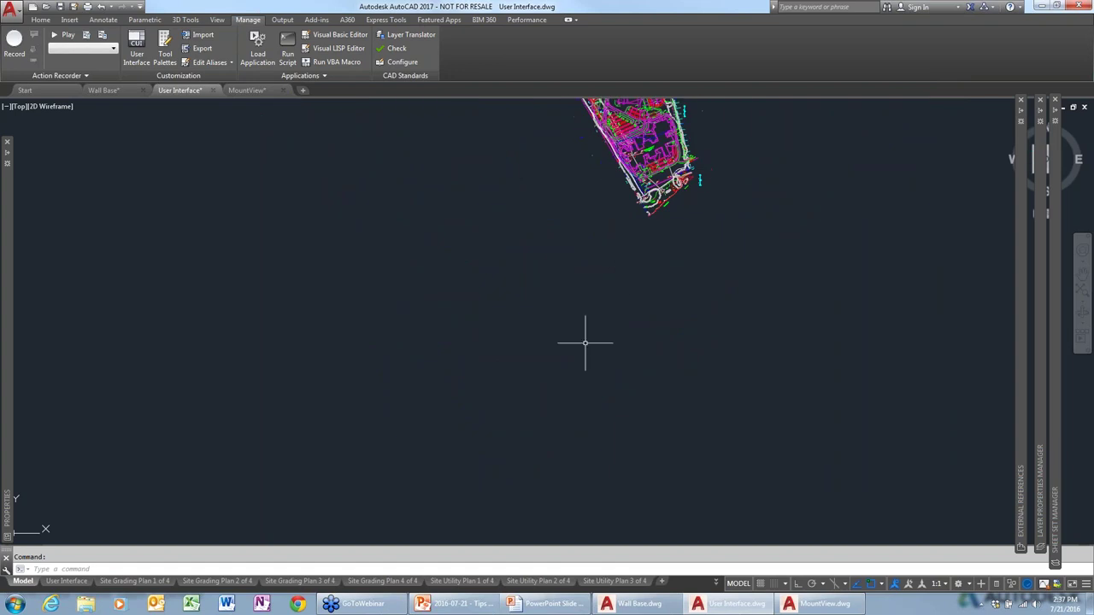
pyautogui.middleClick(632, 239)
pyautogui.middleClick(631, 238)
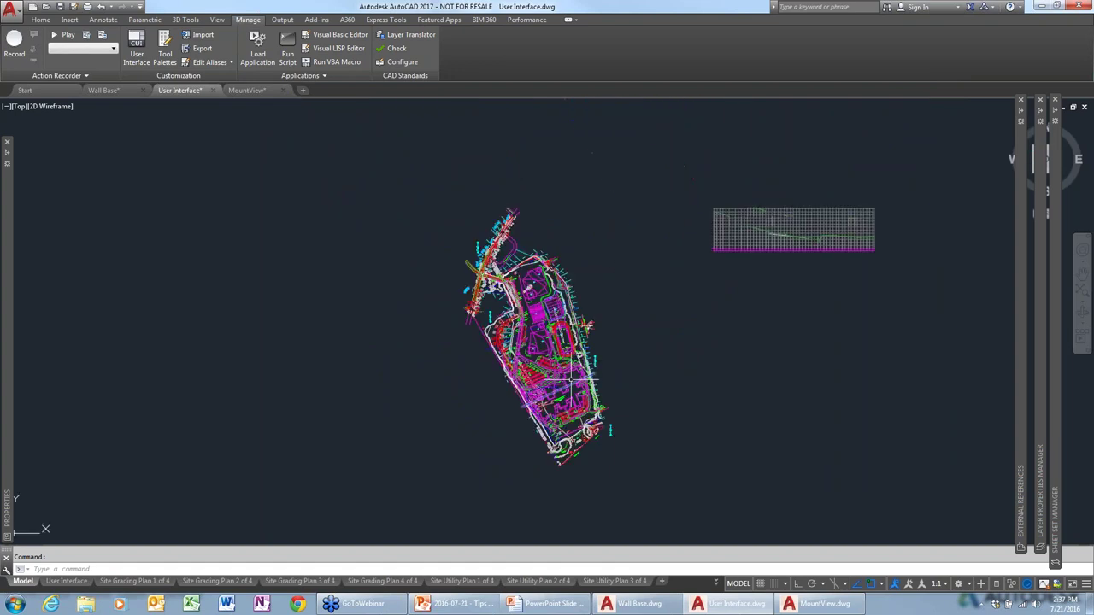
pyautogui.scroll(5, 571, 377)
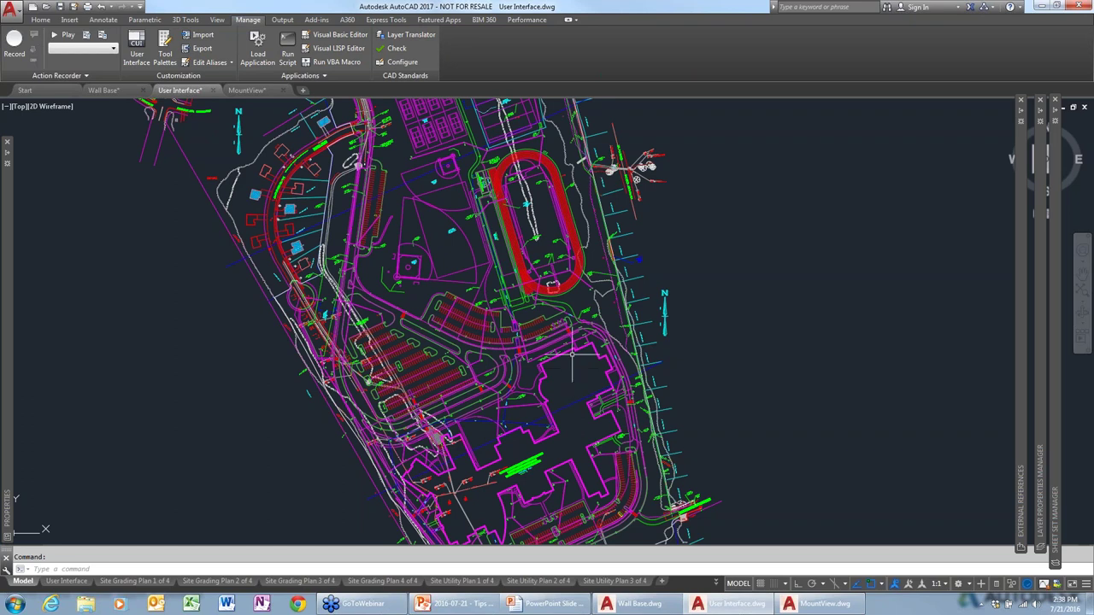
pyautogui.moveTo(1019, 171)
pyautogui.moveTo(1018, 168); pyautogui.dragTo(569, 170)
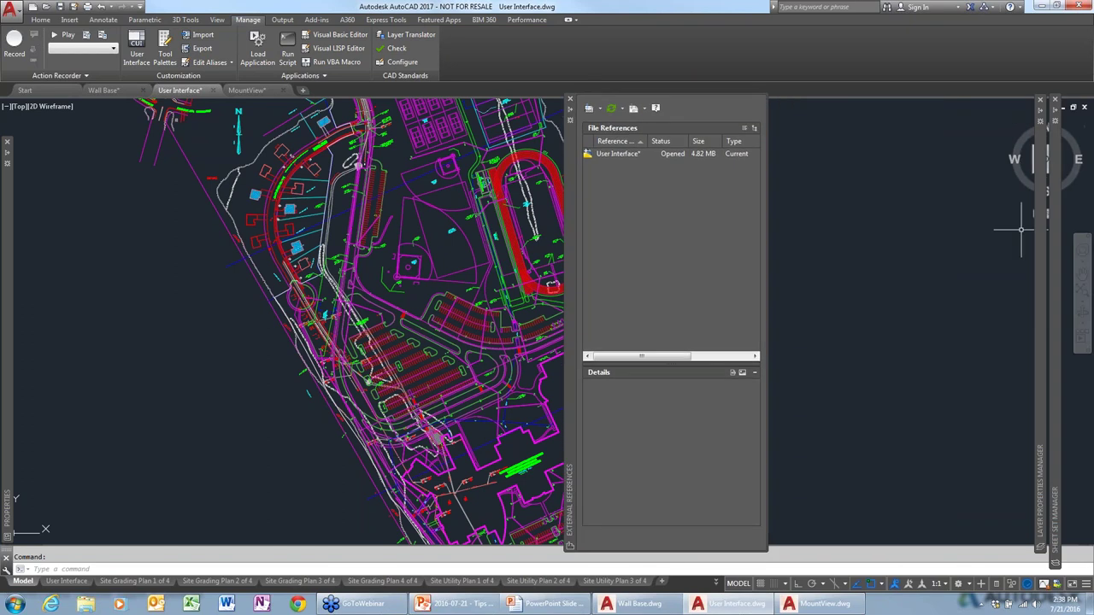
pyautogui.moveTo(1041, 219)
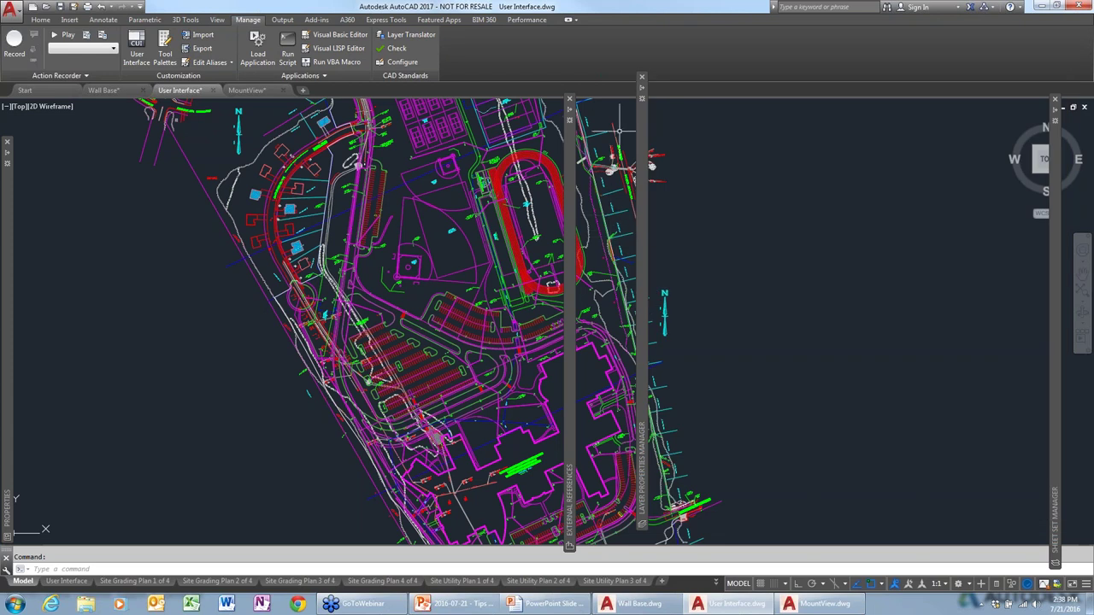
# Anchor the Layer Properties Manager palette with the Anchor Left option
pyautogui.moveTo(641, 91)
pyautogui.moveTo(641, 147)
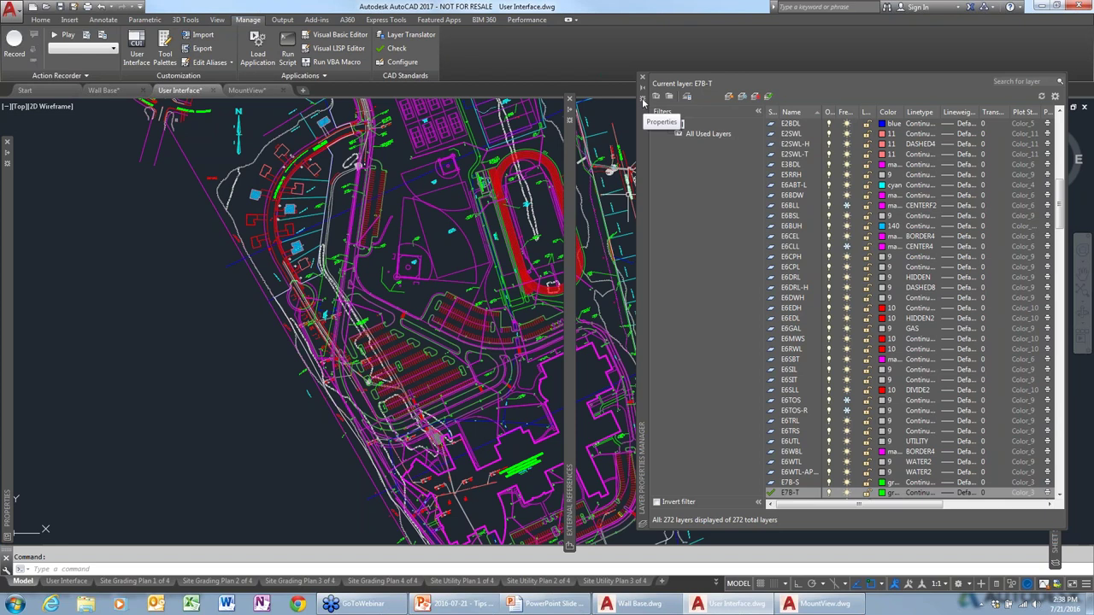
pyautogui.click(643, 101)
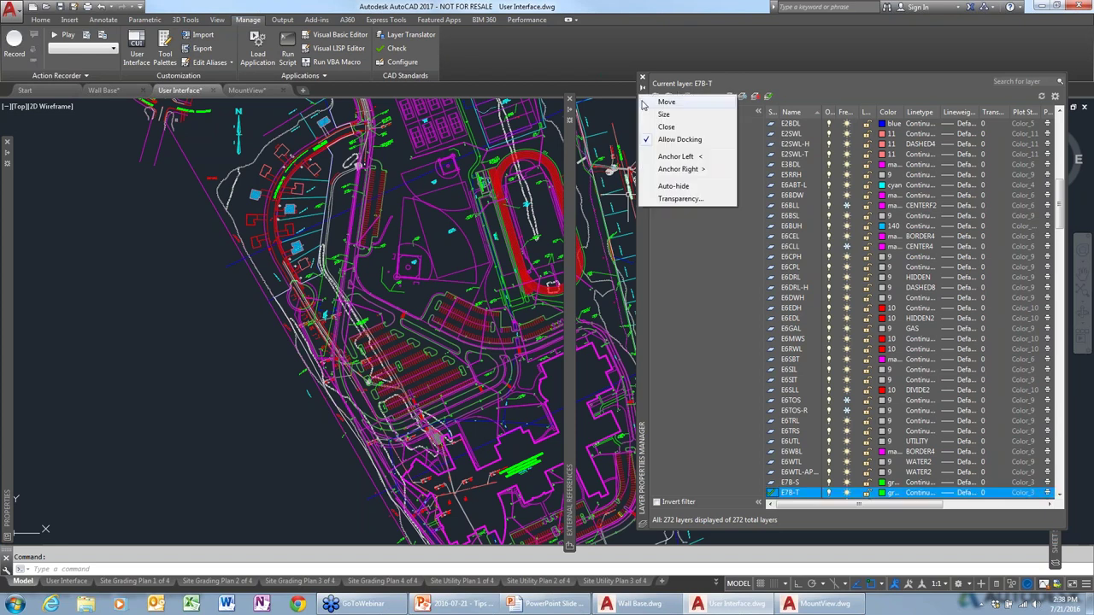
pyautogui.click(671, 158)
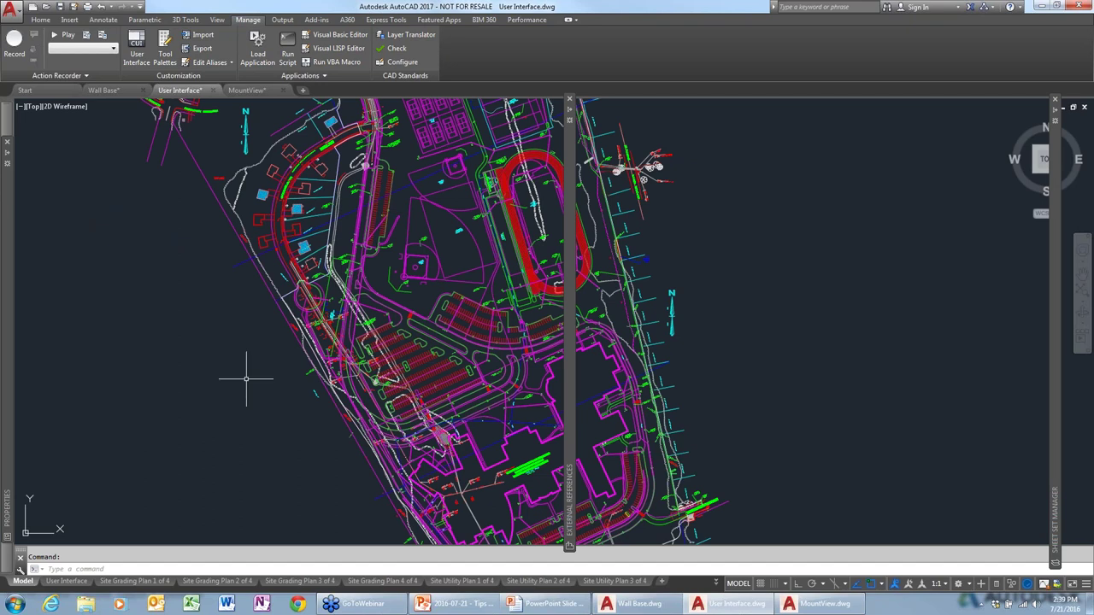
# Anchor the External References and Sheet Set Manager palettes with the Anchor Left option
pyautogui.click(569, 122)
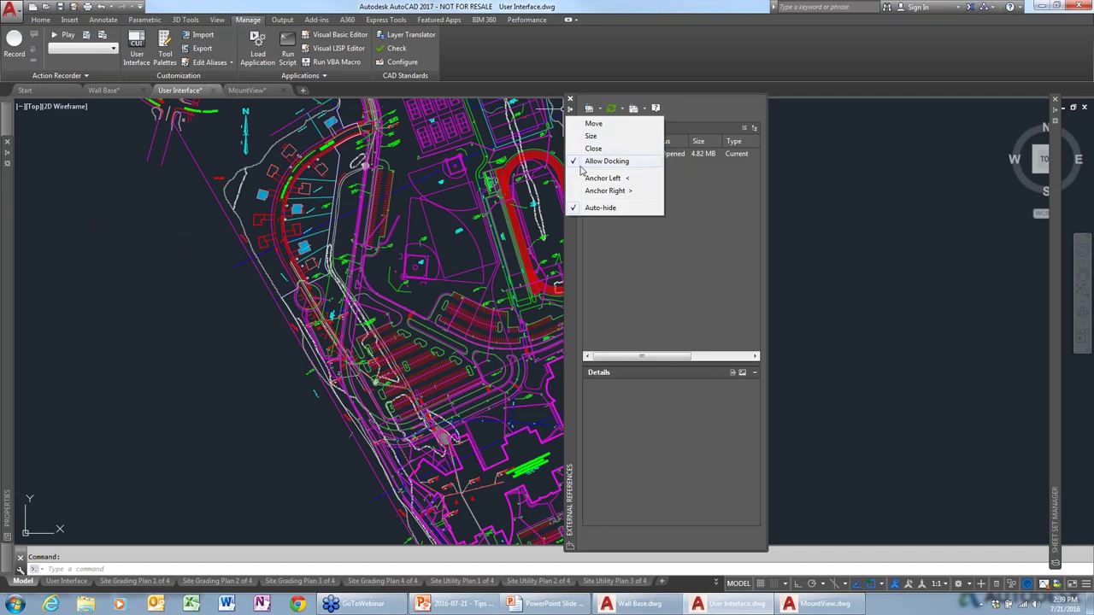
pyautogui.click(603, 178)
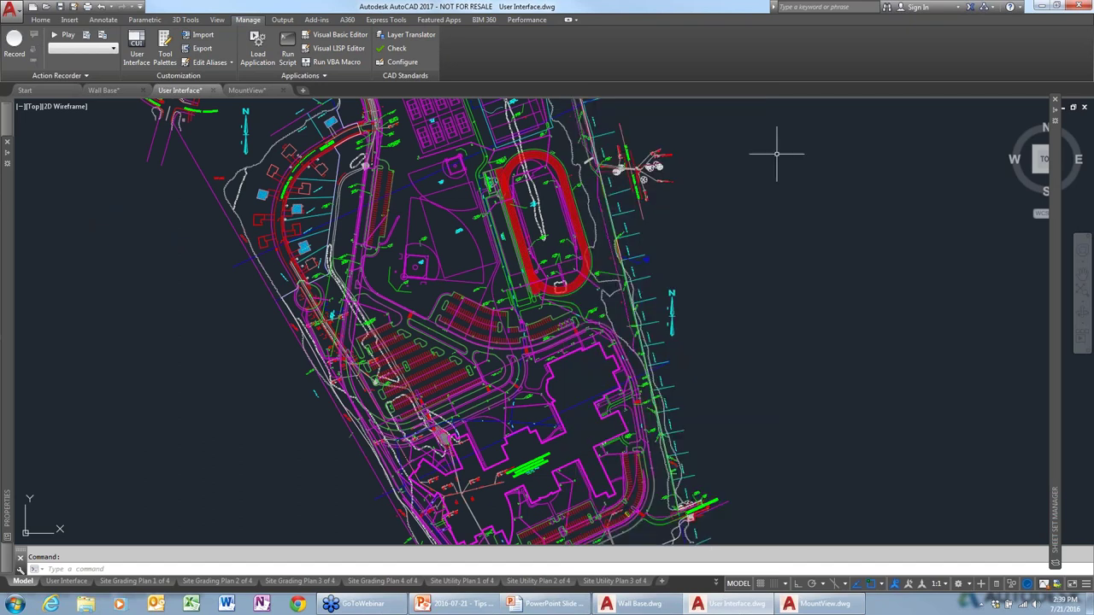
pyautogui.click(1053, 119)
pyautogui.click(1036, 178)
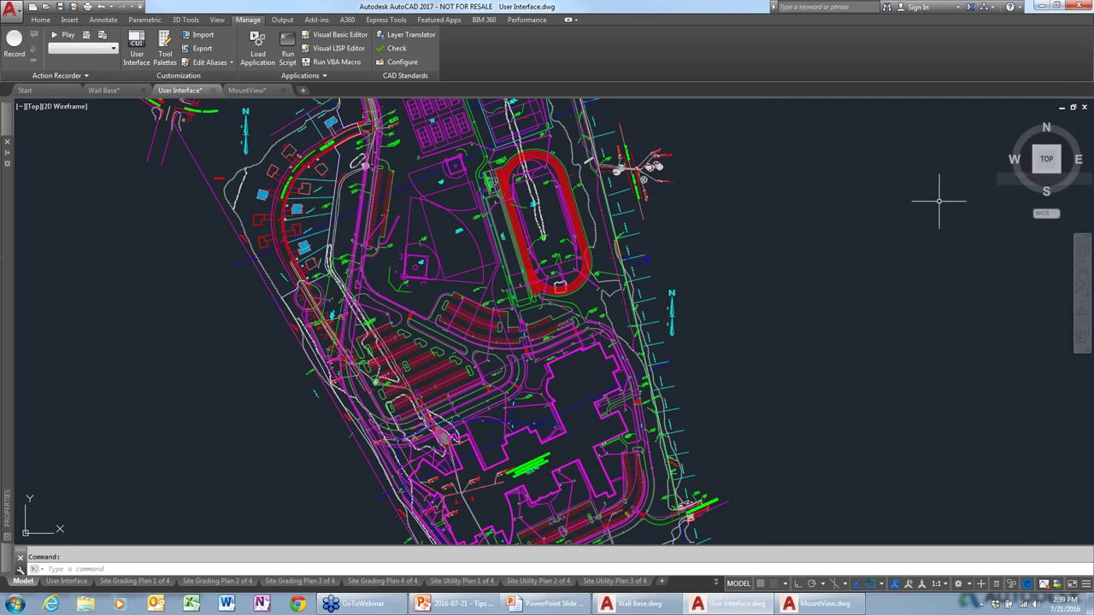
# Show the palettes anchored along the drawing's edge as icons only
pyautogui.moveTo(7, 194)
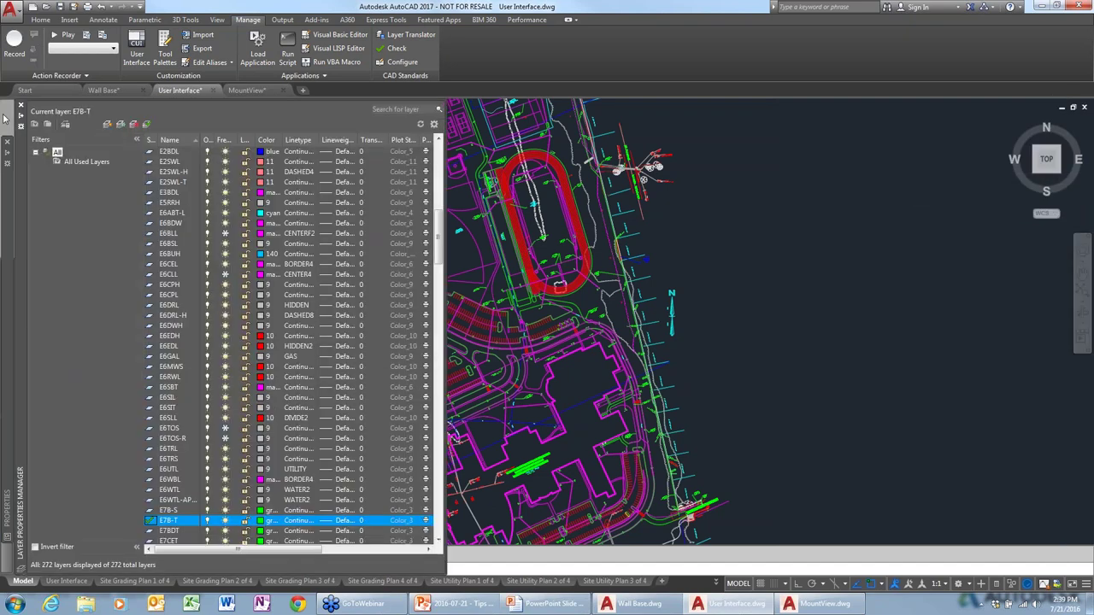
pyautogui.rightClick(5, 117)
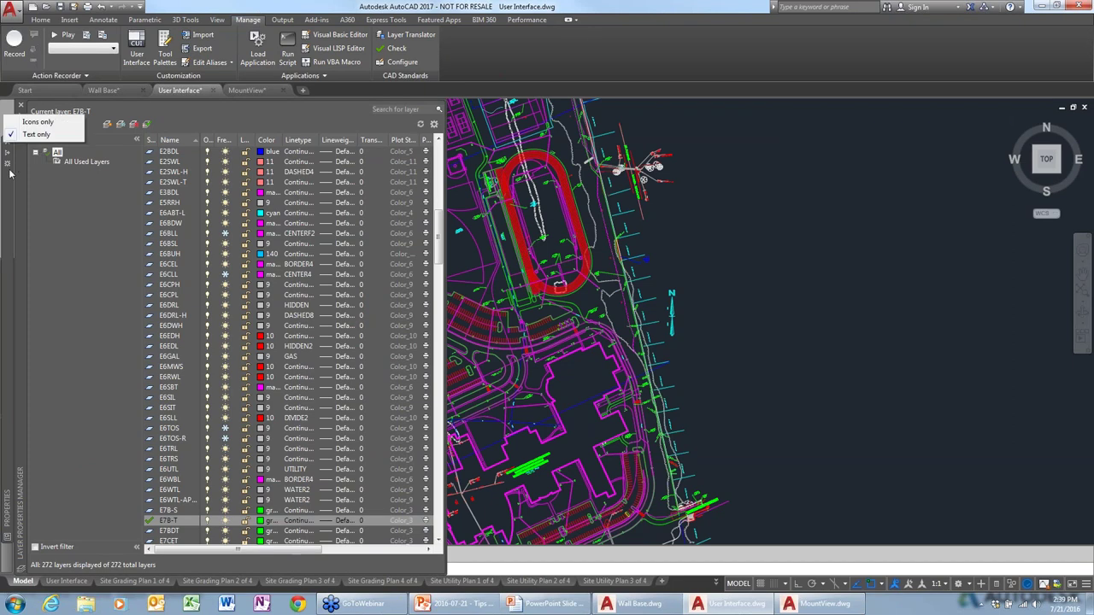
pyautogui.click(28, 122)
pyautogui.click(8, 124)
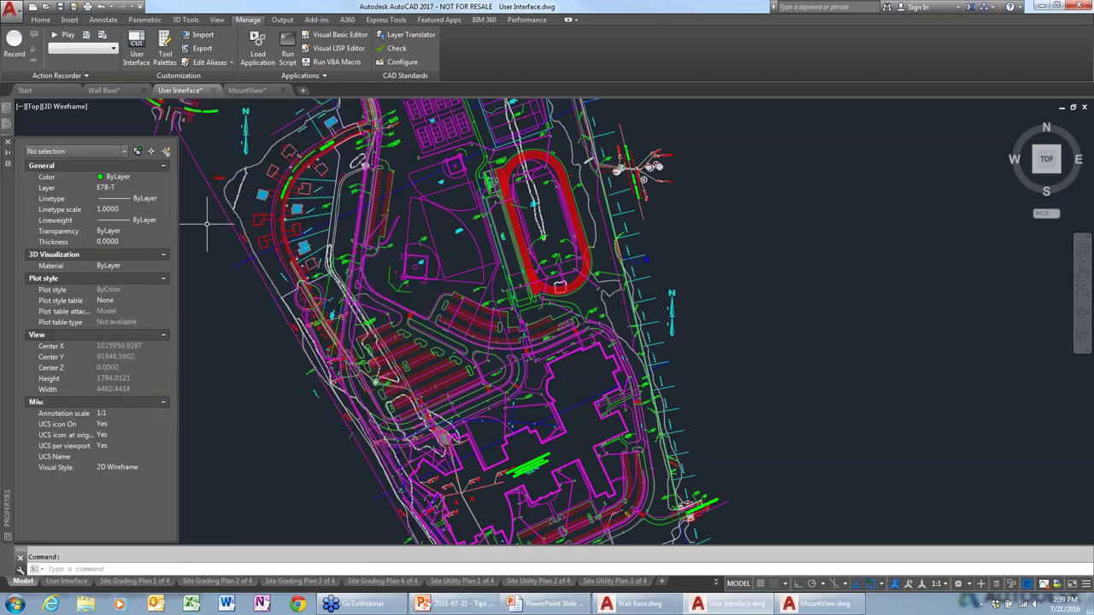
# Allow docking for the Properties palette and anchor it with the Anchor Left option
pyautogui.click(7, 154)
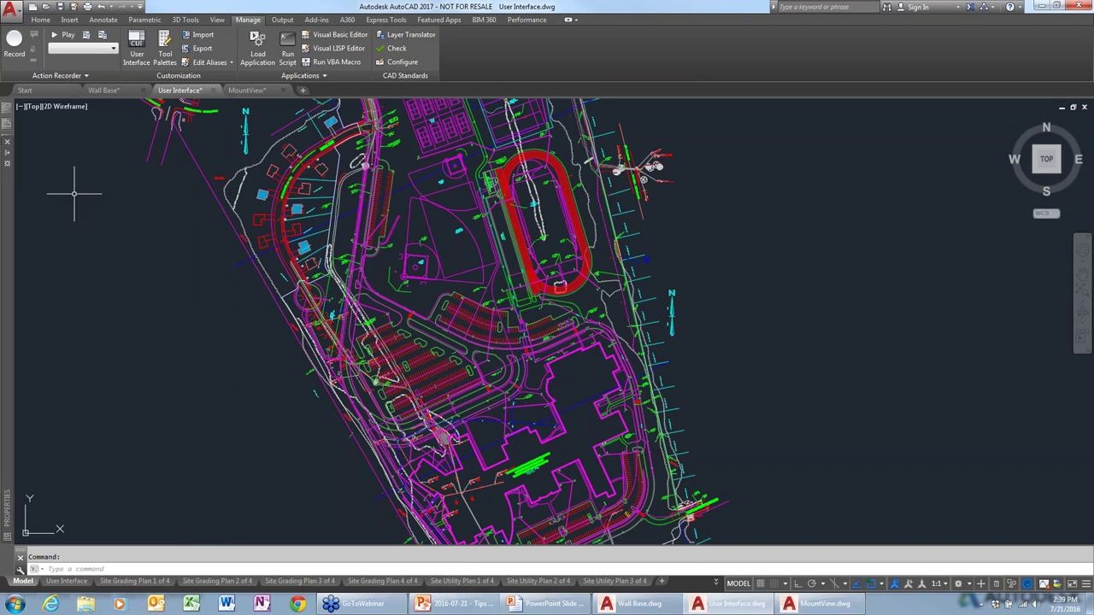
pyautogui.click(8, 165)
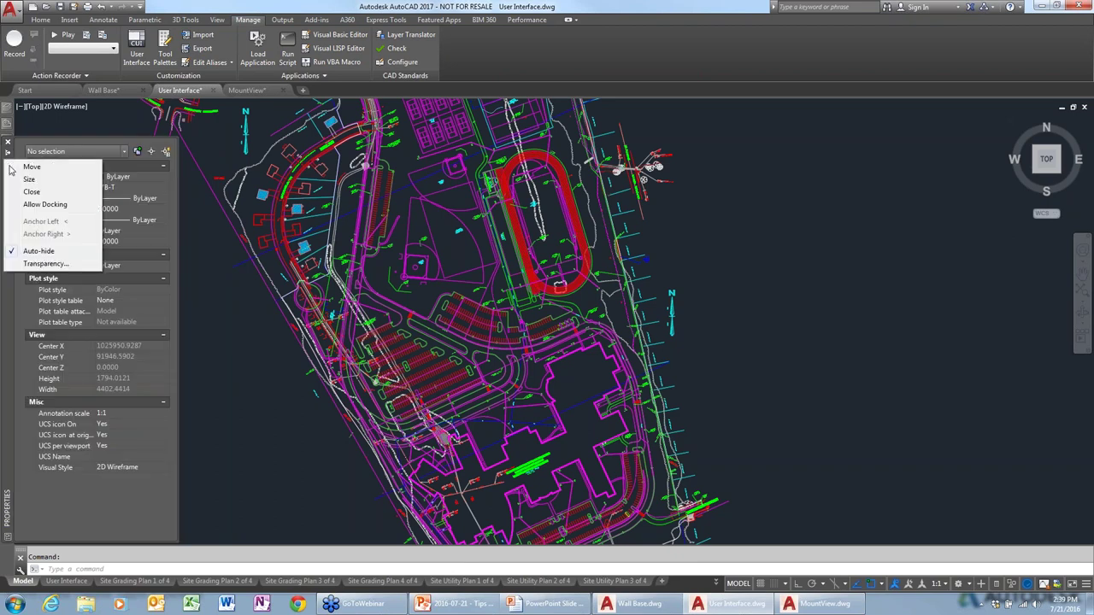
pyautogui.click(19, 206)
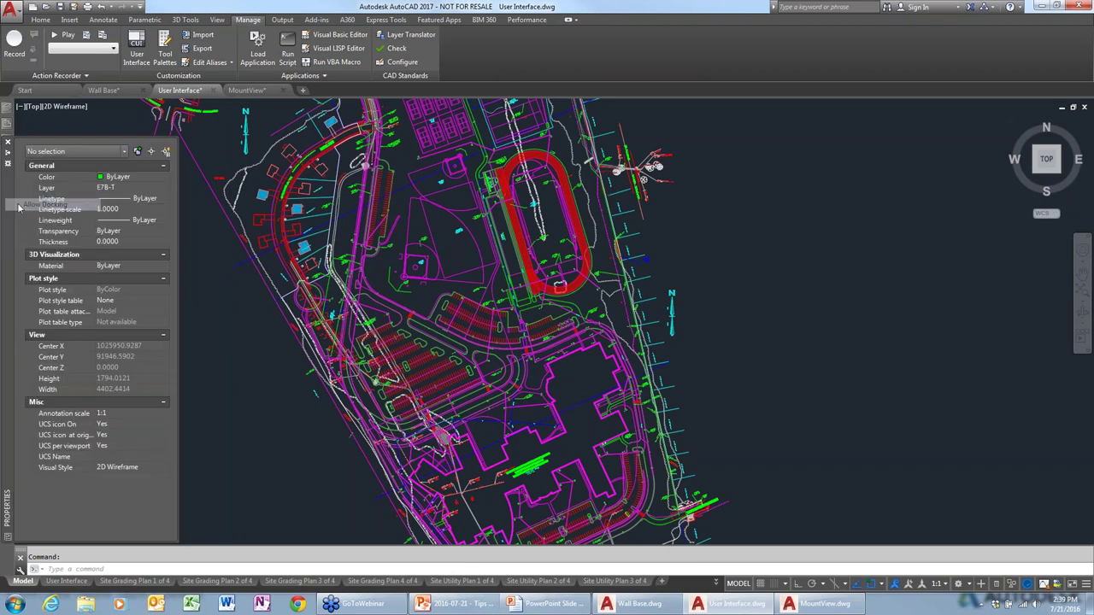
pyautogui.click(7, 170)
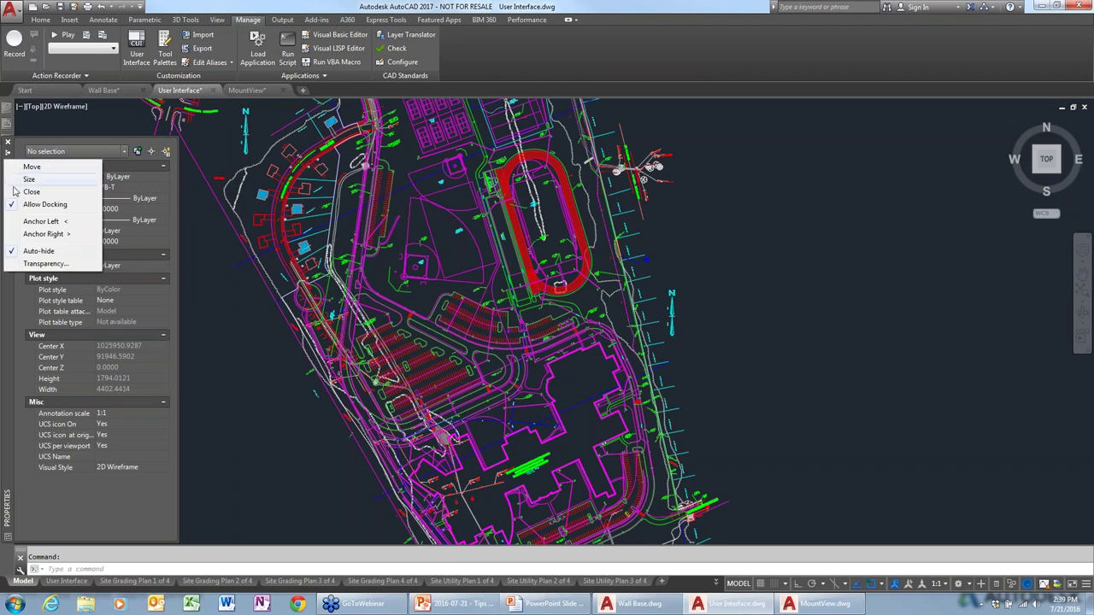
pyautogui.click(38, 221)
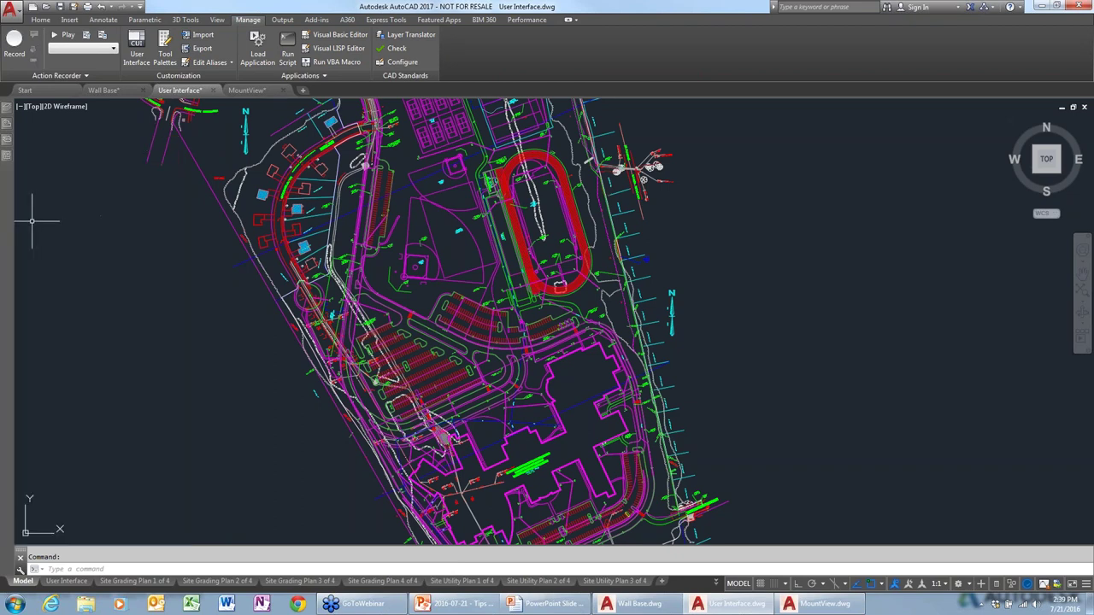
# Show the four anchored palettes as text only
pyautogui.moveTo(5, 151)
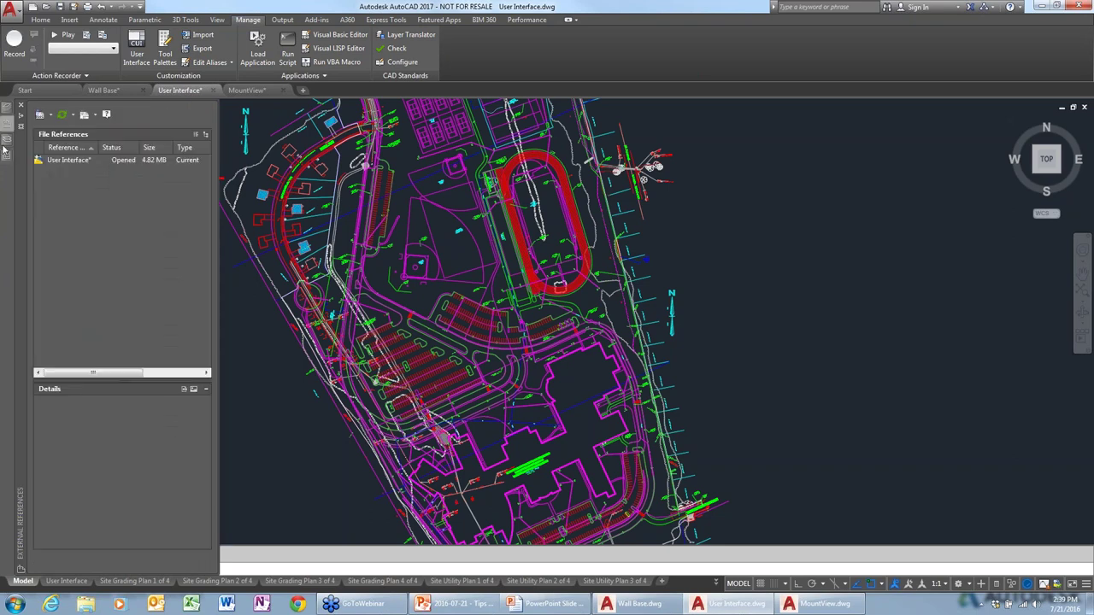
pyautogui.rightClick(6, 155)
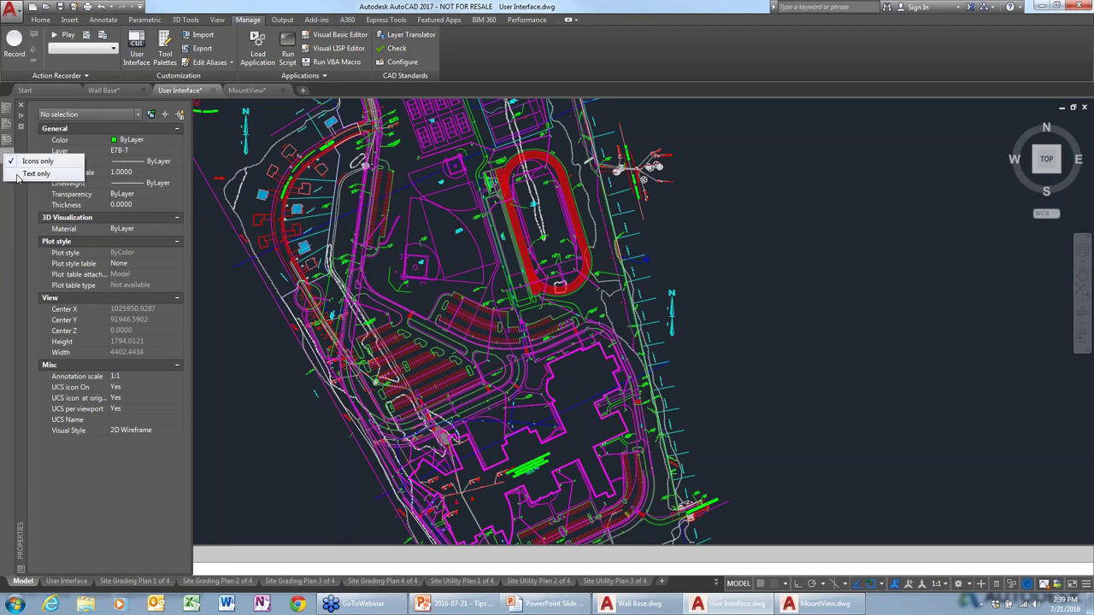
pyautogui.click(19, 174)
pyautogui.moveTo(7, 167)
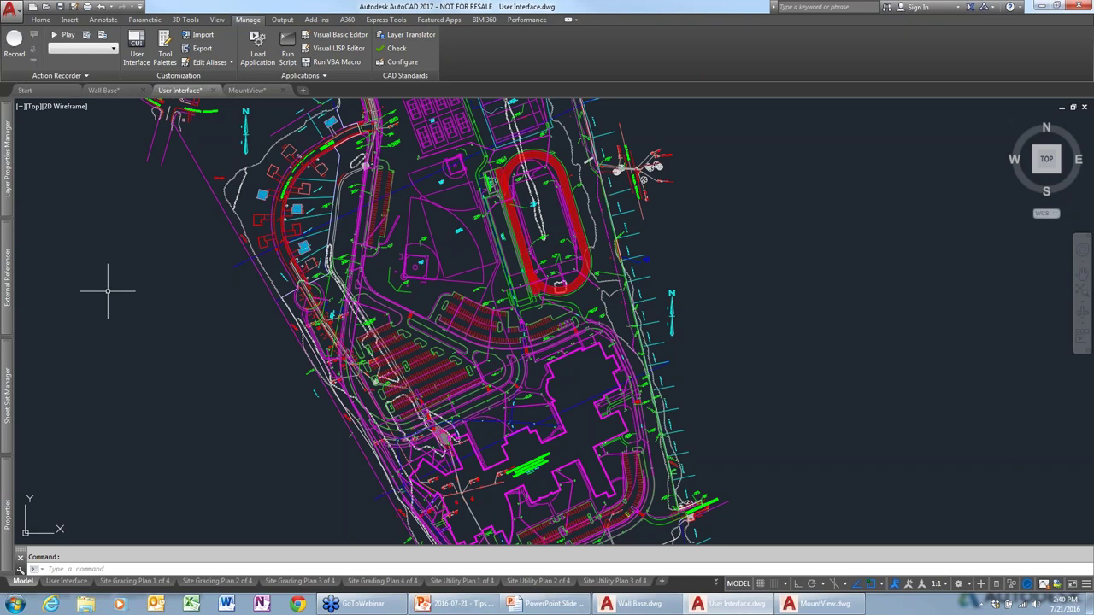
# Display the keyboard access tips for the Home ribbon commands and the application menu, and dismiss them
pyautogui.click(40, 20)
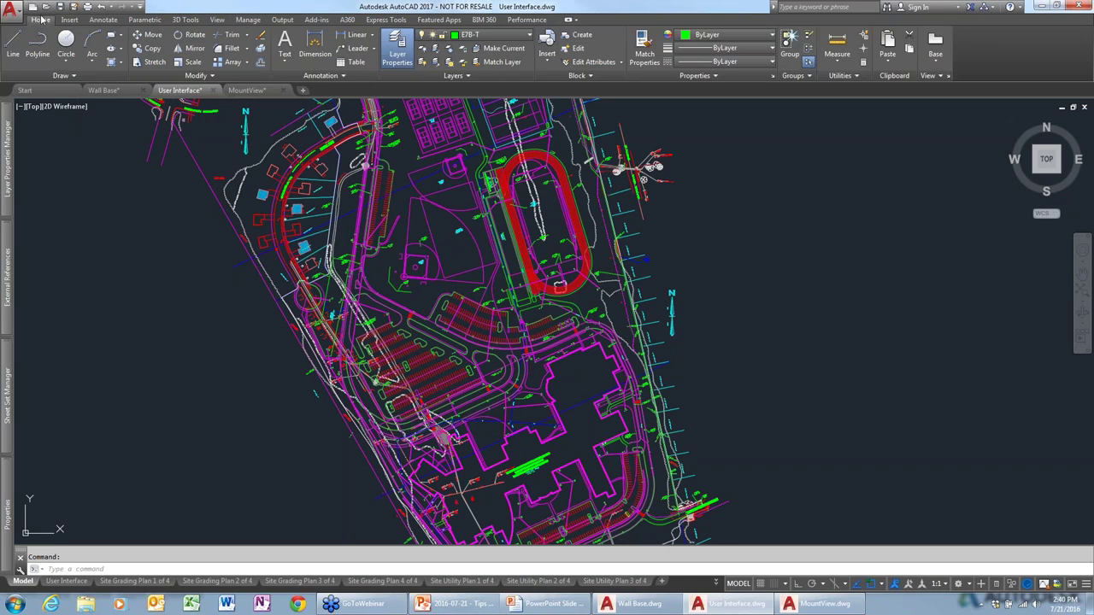
pyautogui.press('alt')
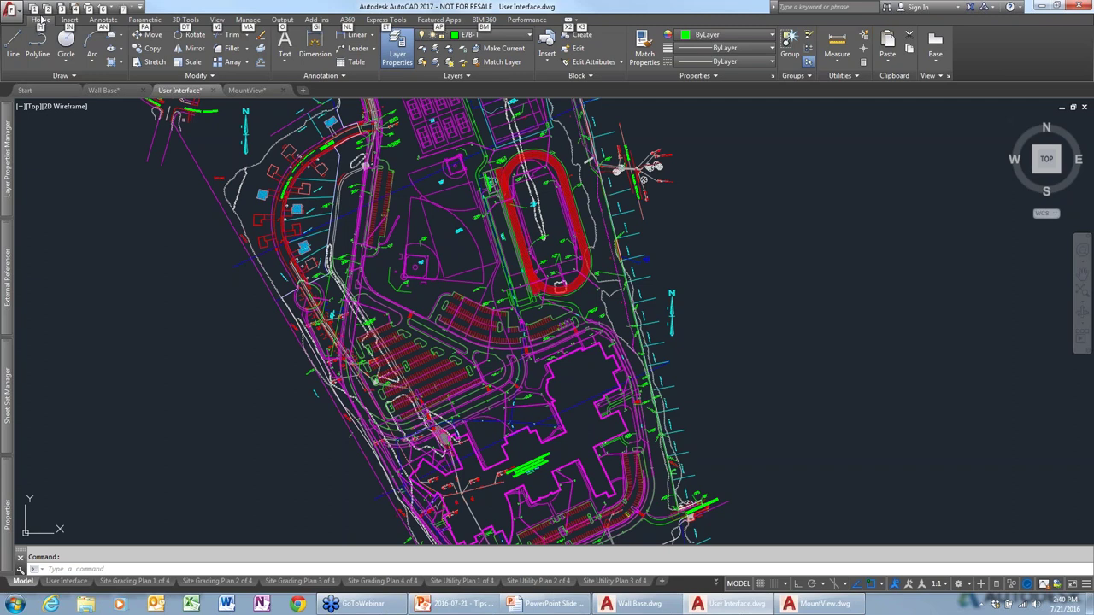
pyautogui.press('Escape')
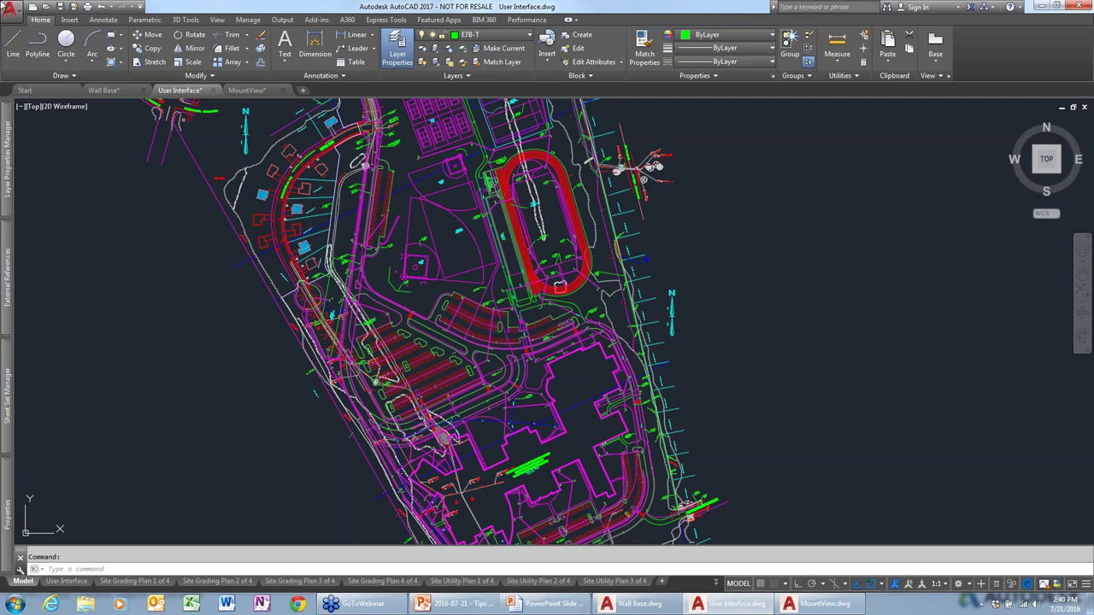
pyautogui.hotkey('alt', 'e')
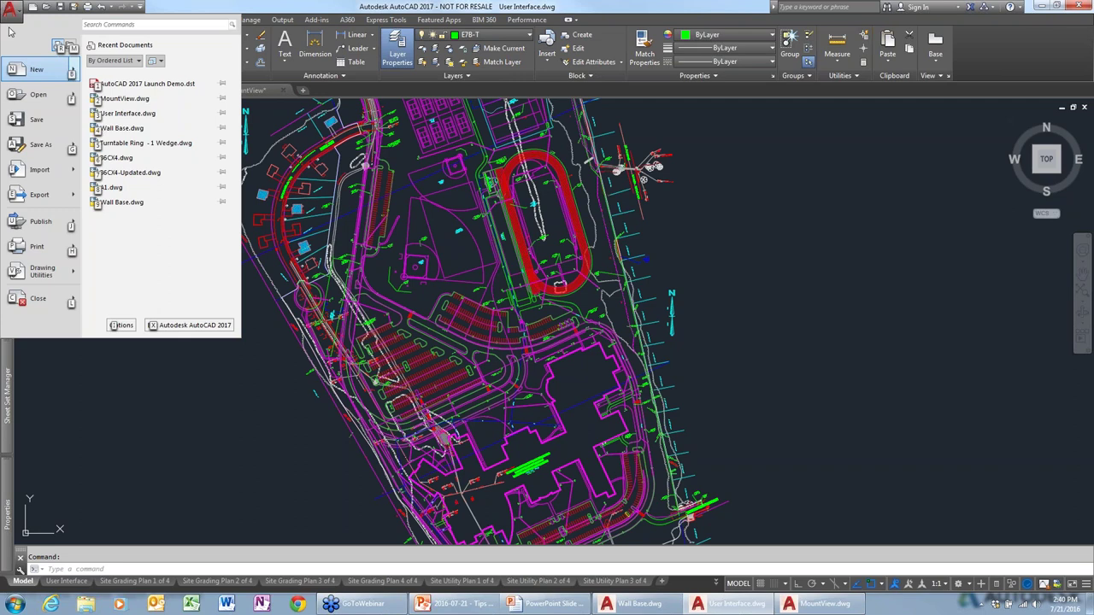
pyautogui.click(127, 393)
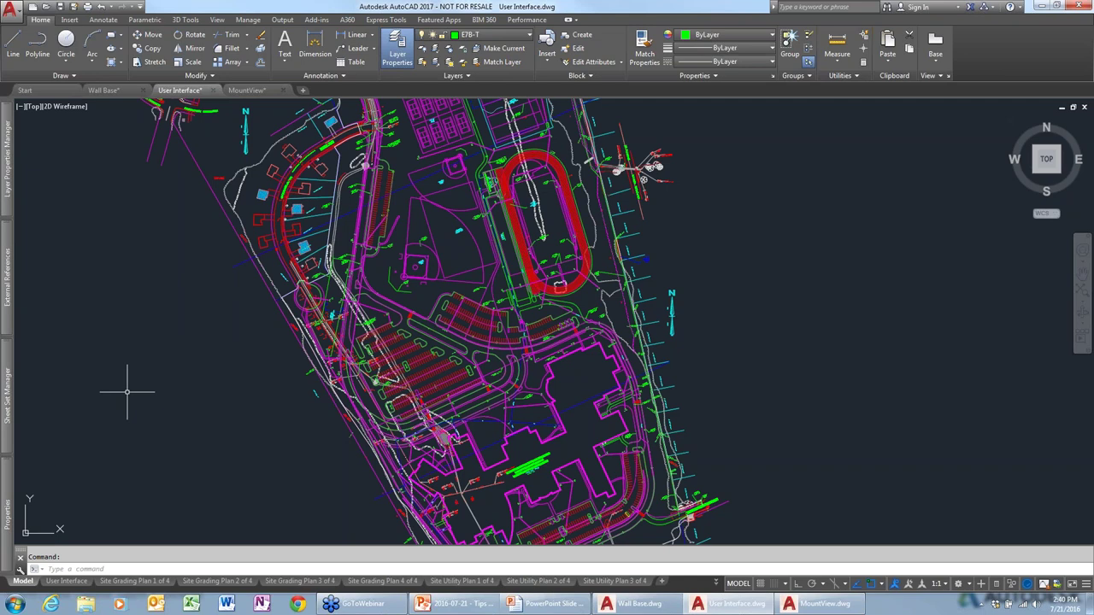
pyautogui.press('alt')
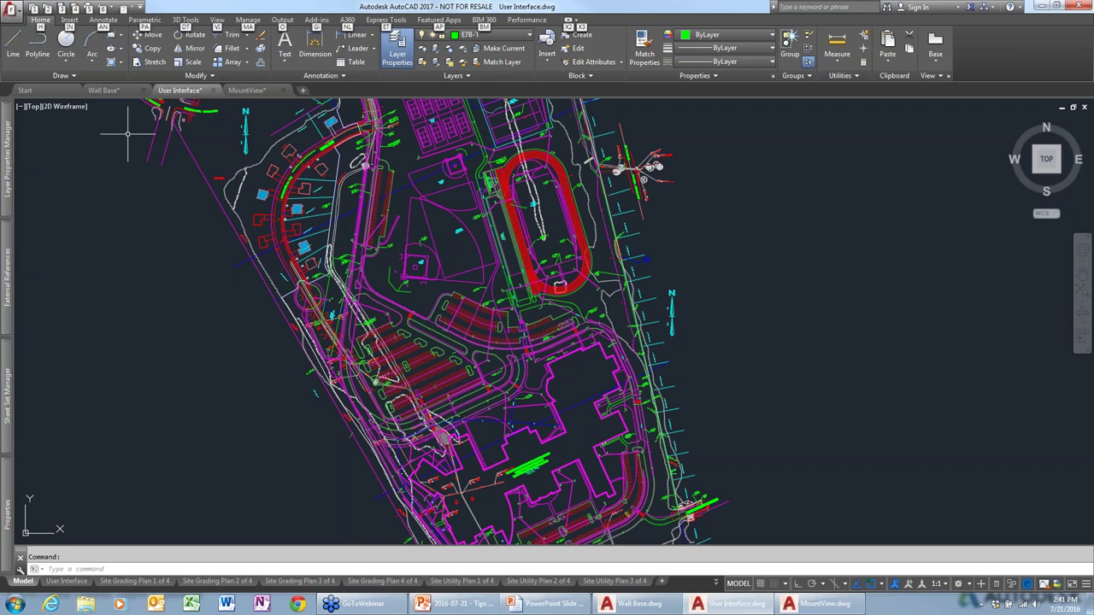
pyautogui.press('Escape')
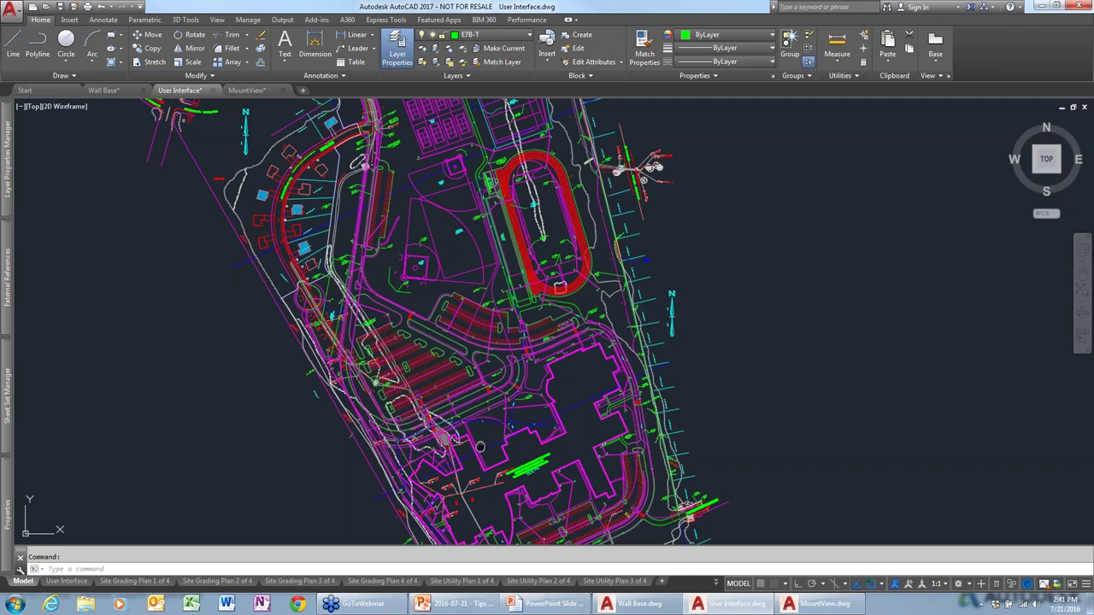
pyautogui.moveTo(483, 512); pyautogui.dragTo(504, 291, button='middle')
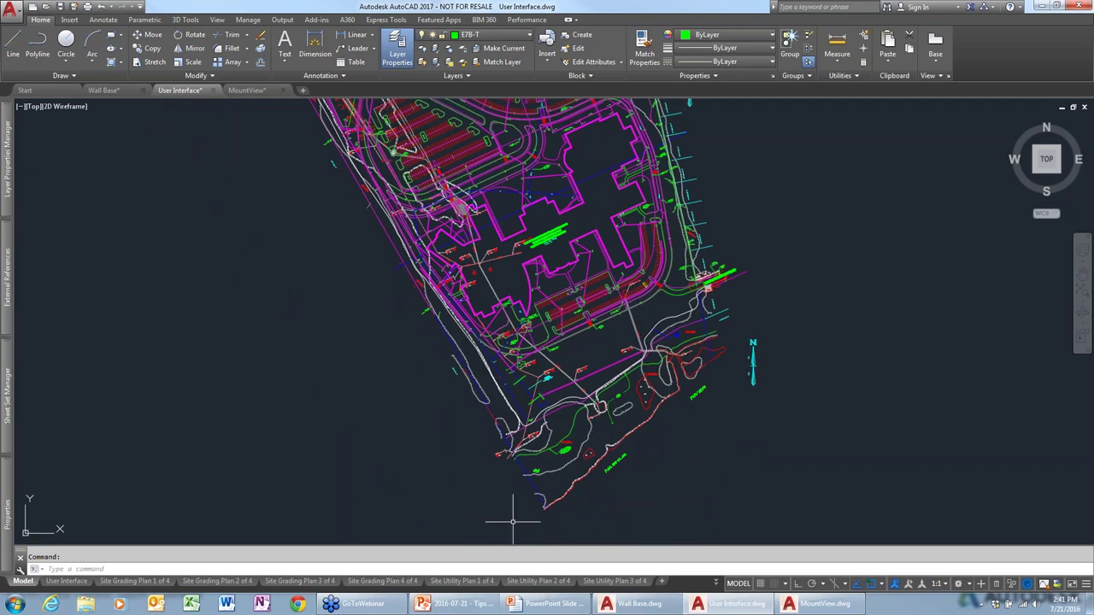
pyautogui.scroll(2, 677, 458)
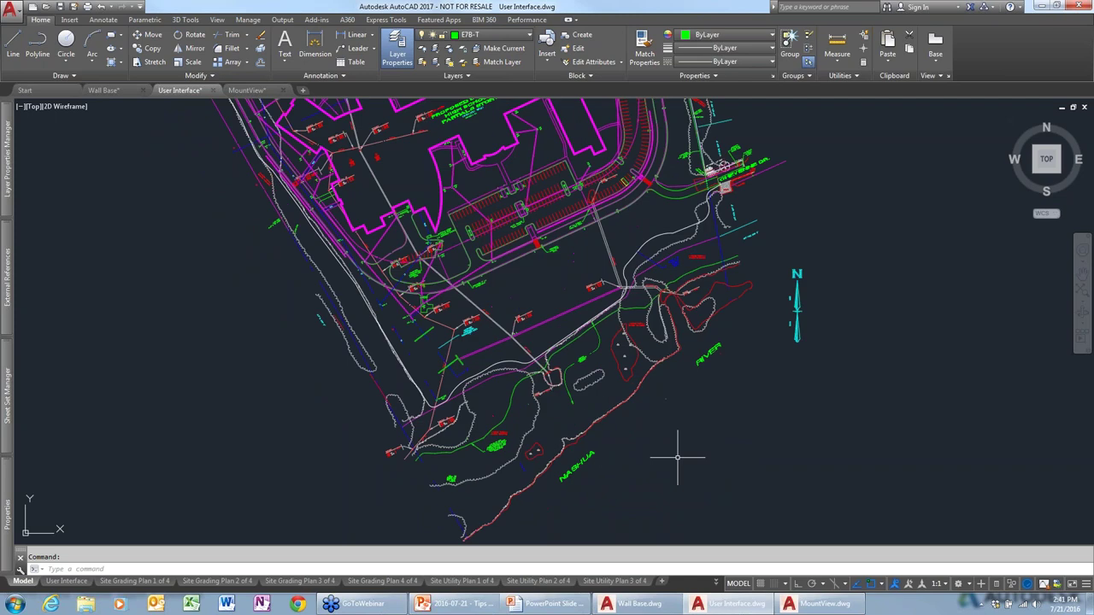
pyautogui.scroll(2, 677, 458)
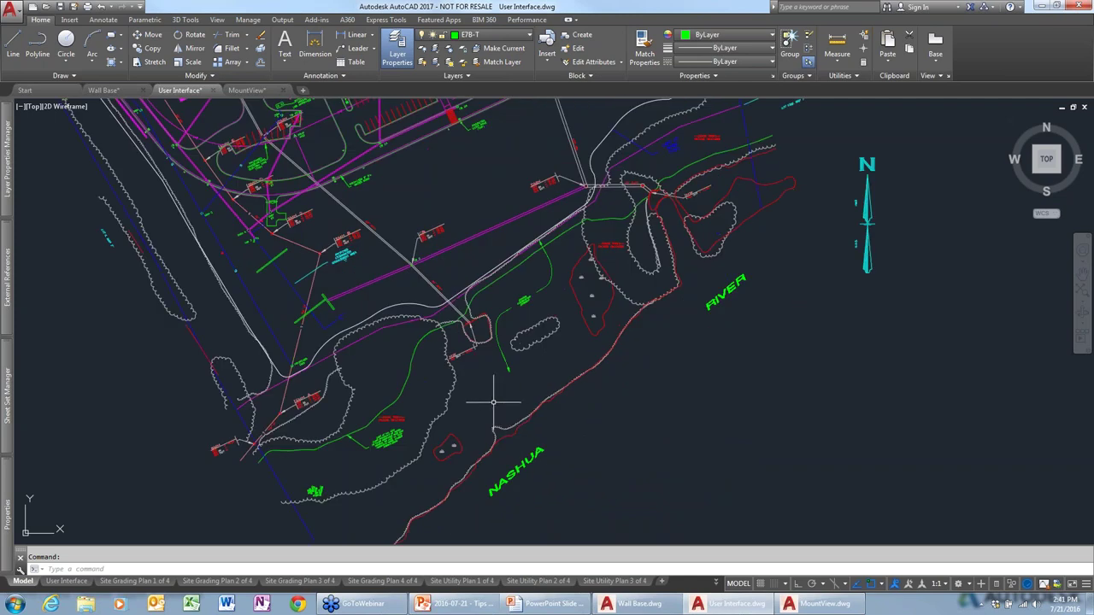
pyautogui.click(453, 385)
pyautogui.moveTo(454, 385)
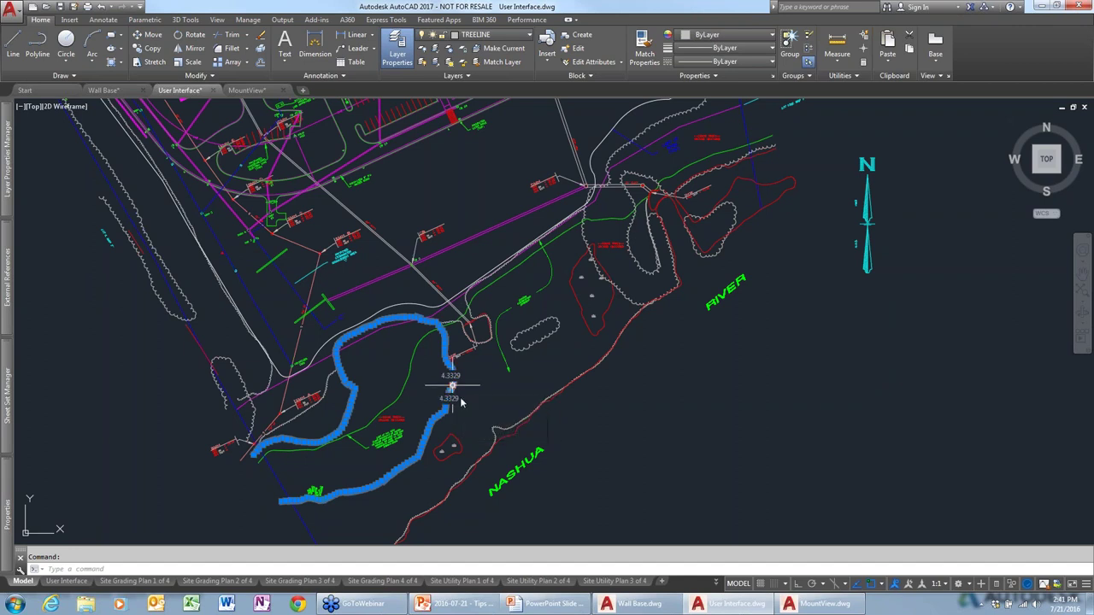
pyautogui.press('Escape')
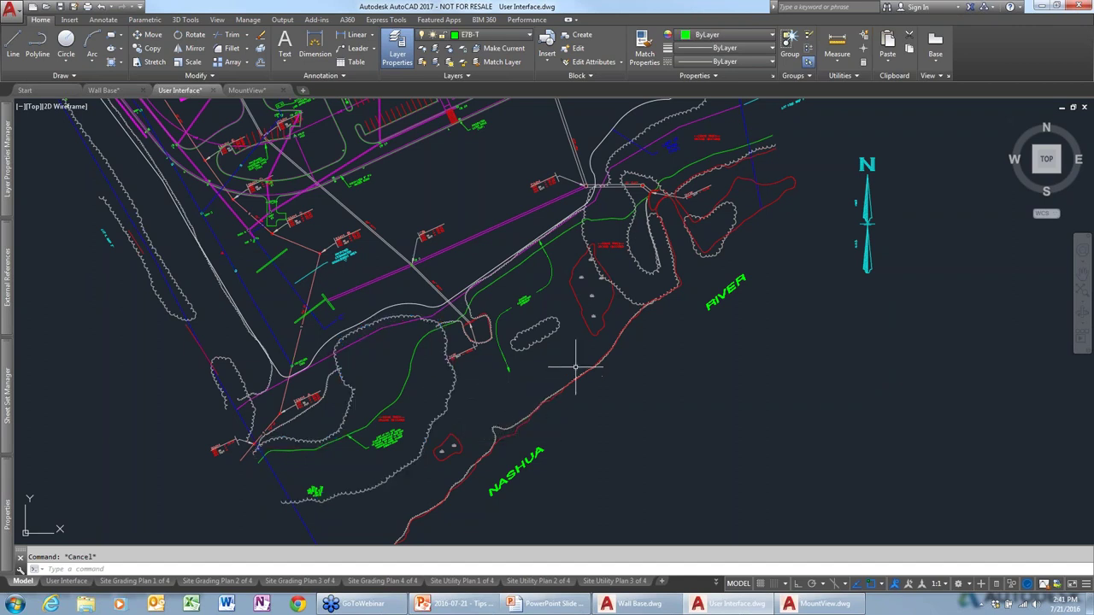
pyautogui.click(575, 289)
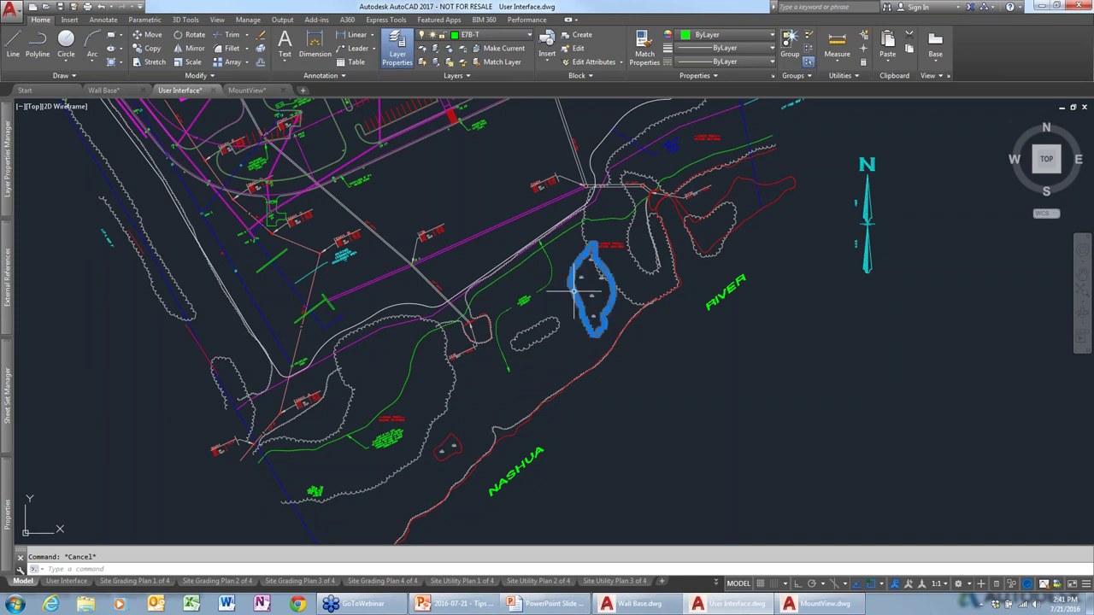
pyautogui.moveTo(573, 292)
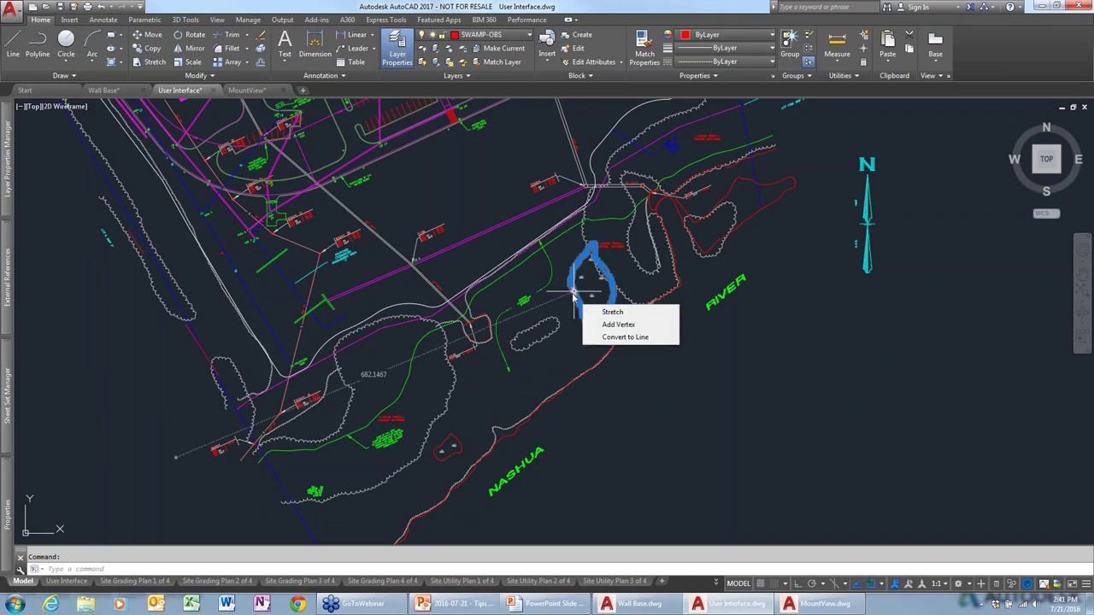
pyautogui.click(566, 323)
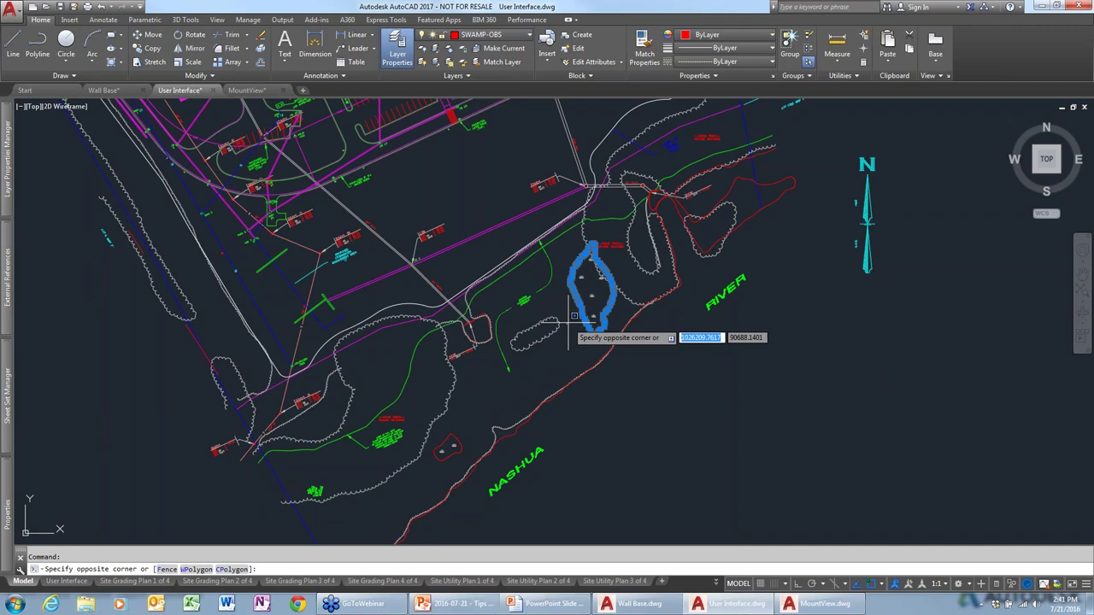
pyautogui.press('Escape')
pyautogui.press('Escape')
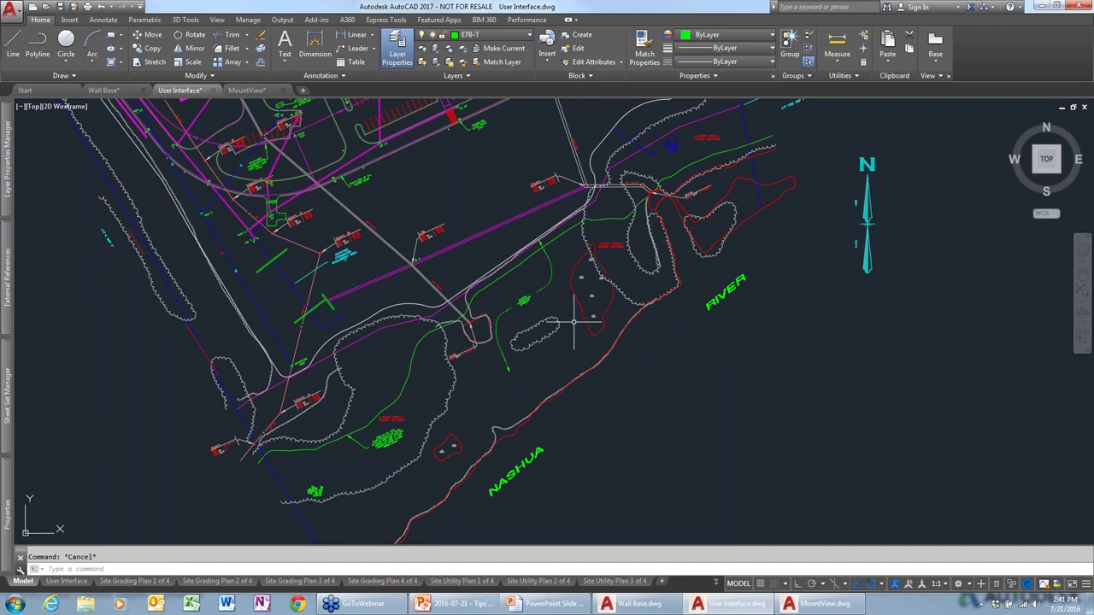
pyautogui.write('E')
pyautogui.moveTo(581, 315)
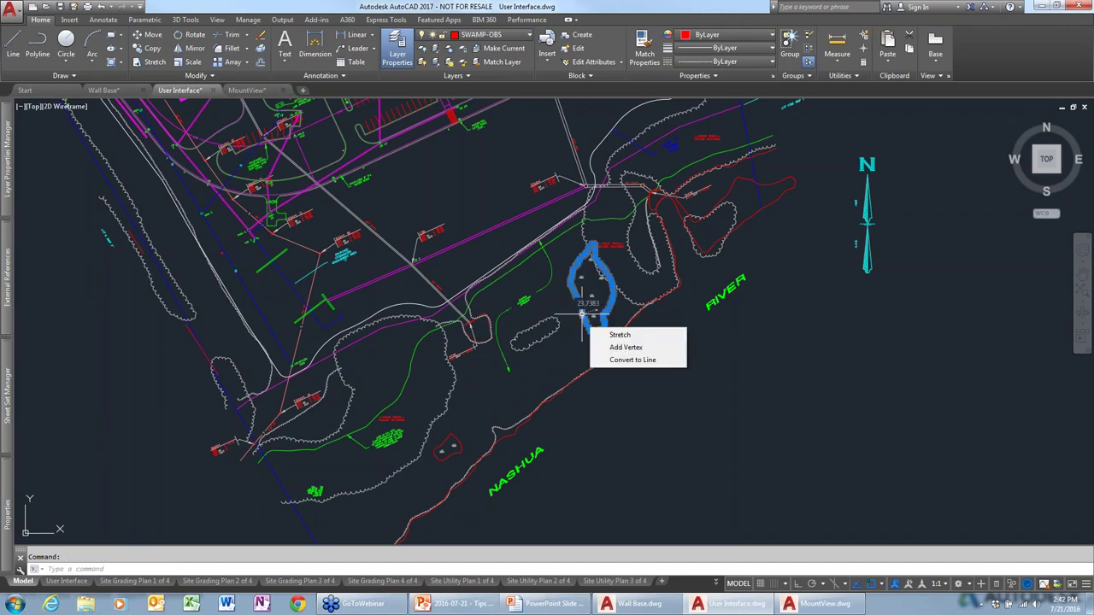
pyautogui.press('Escape')
pyautogui.press('Escape')
# Erase the red closed swamp outline just north of the Nashua River bank
pyautogui.write('e')
pyautogui.press('Return')
pyautogui.click(581, 315)
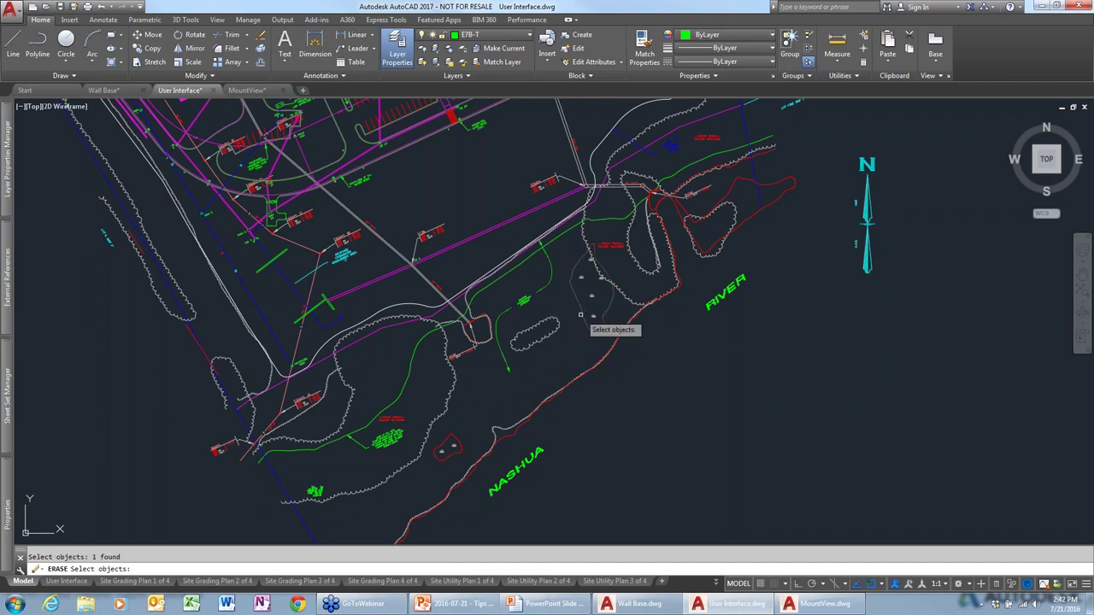
pyautogui.press('Return')
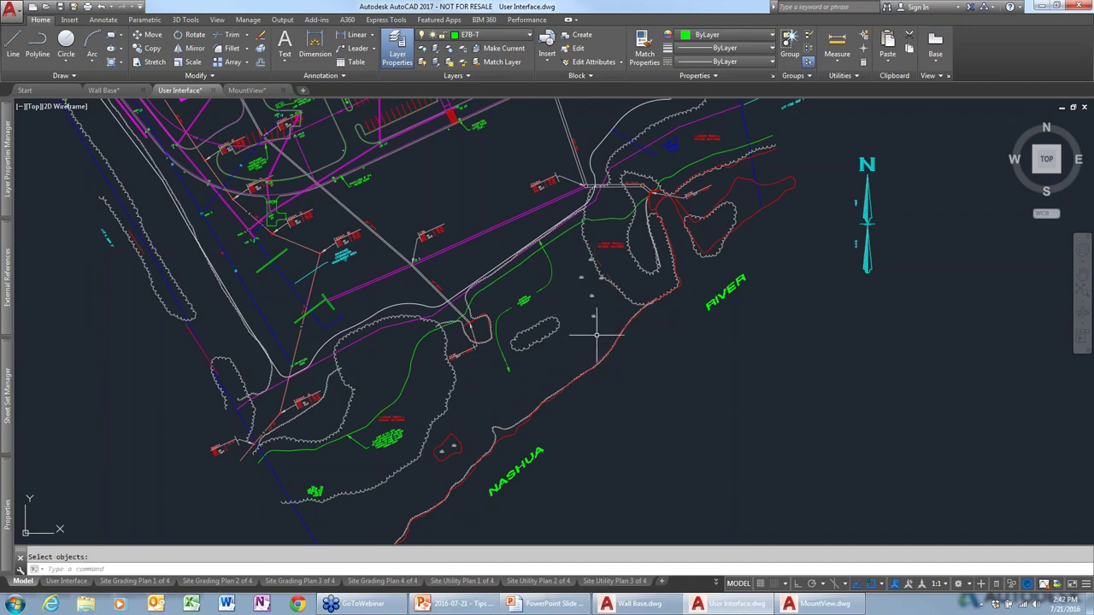
# Copy the small elongated treeline outline to the empty area across the river, southeast of the RIVER label
pyautogui.write('co')
pyautogui.press('Return')
pyautogui.click(556, 334)
pyautogui.press('Return')
pyautogui.click(551, 332)
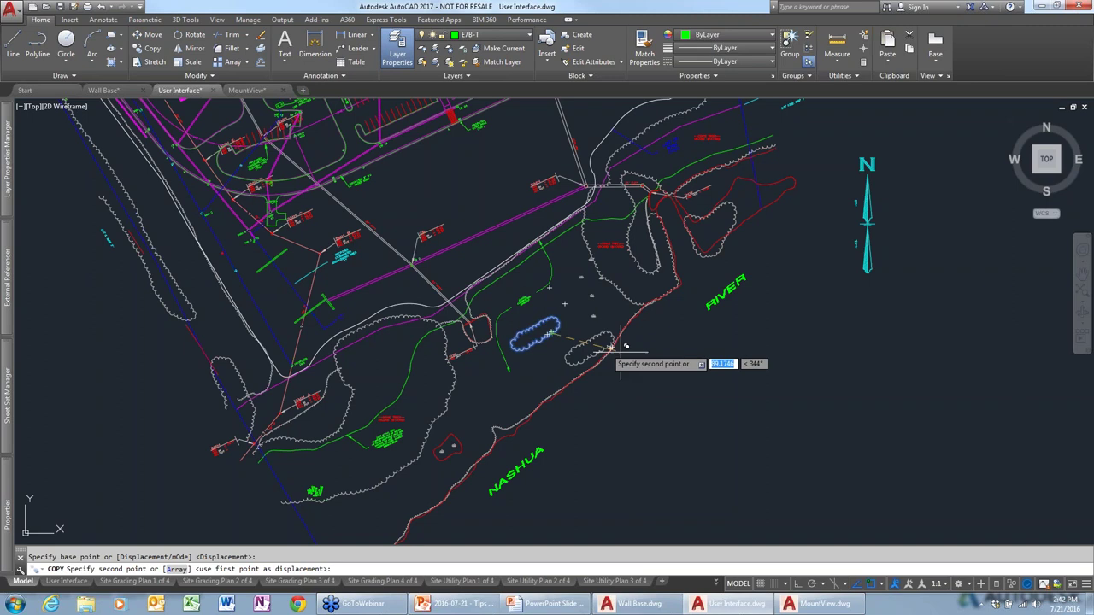
pyautogui.click(809, 347)
pyautogui.press('Return')
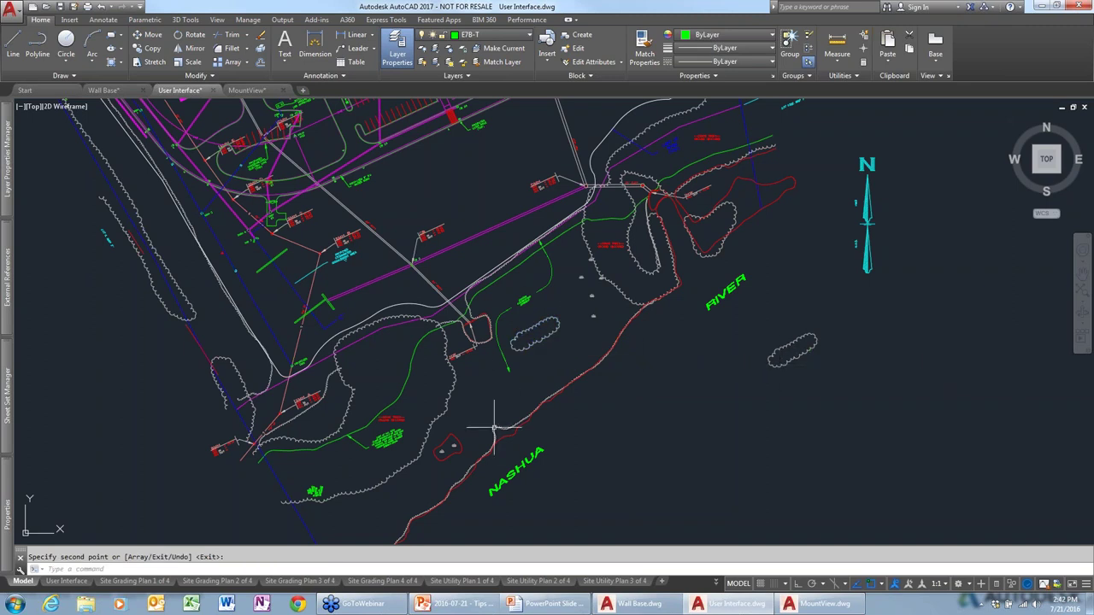
# Move the NASHUA label east to just below the copied treeline outline
pyautogui.write('m')
pyautogui.press('Return')
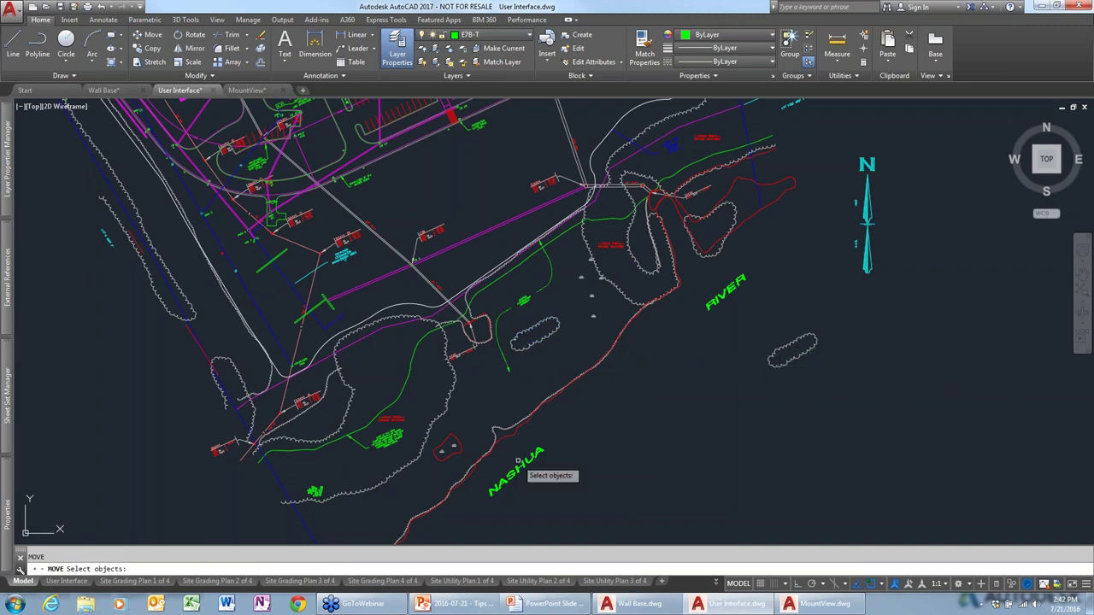
pyautogui.click(518, 462)
pyautogui.press('Return')
pyautogui.click(538, 453)
pyautogui.click(788, 376)
pyautogui.press('Return')
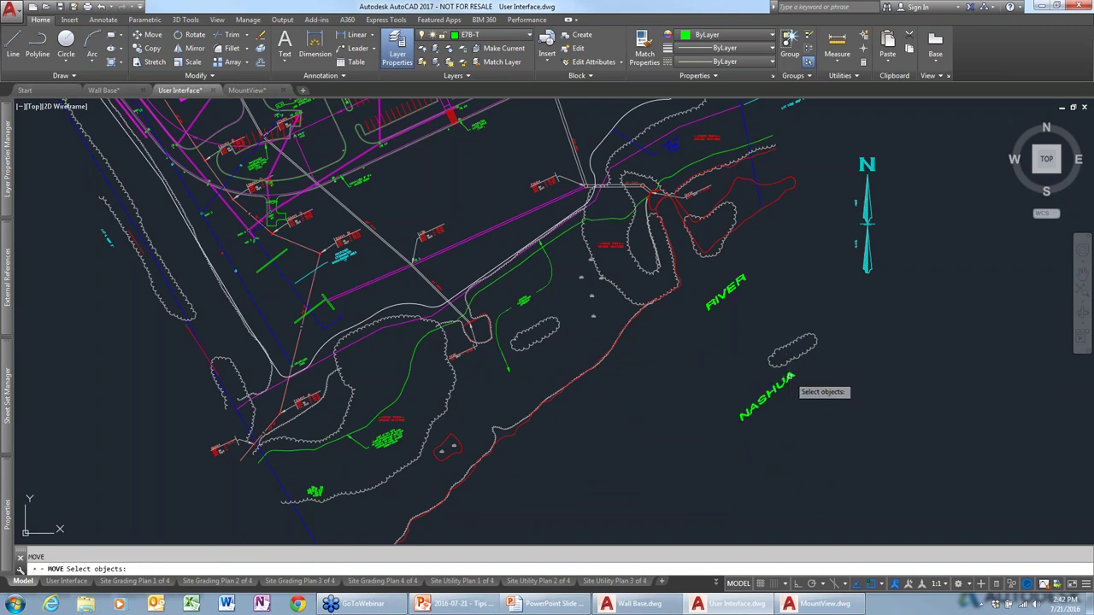
pyautogui.press('Escape')
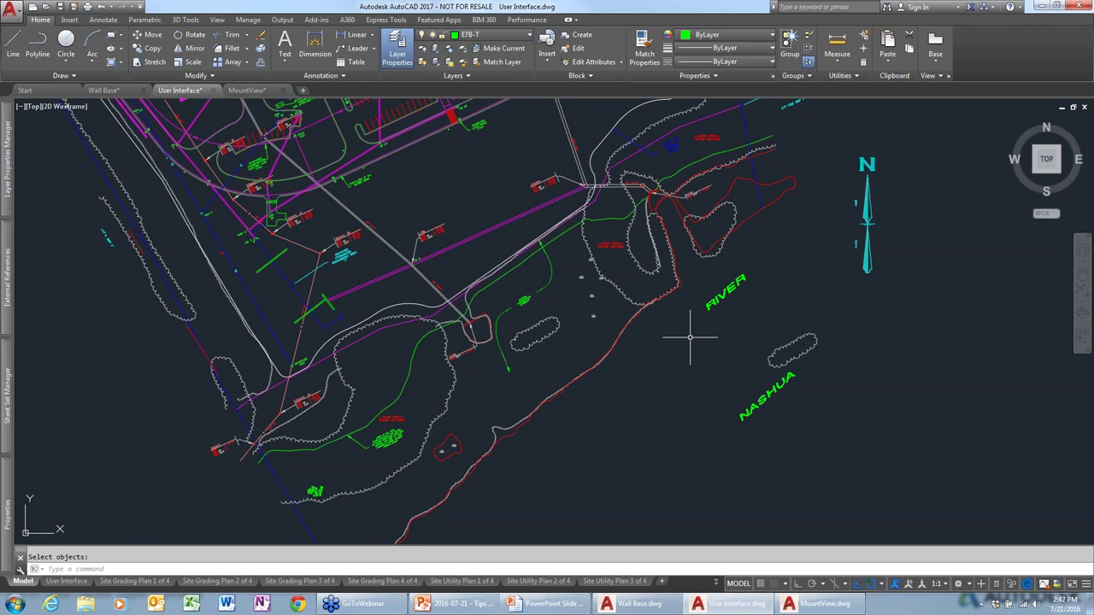
# Restore the erased red swamp outline north of the river bank with the OOPS command
pyautogui.write('oops')
pyautogui.press('Return')
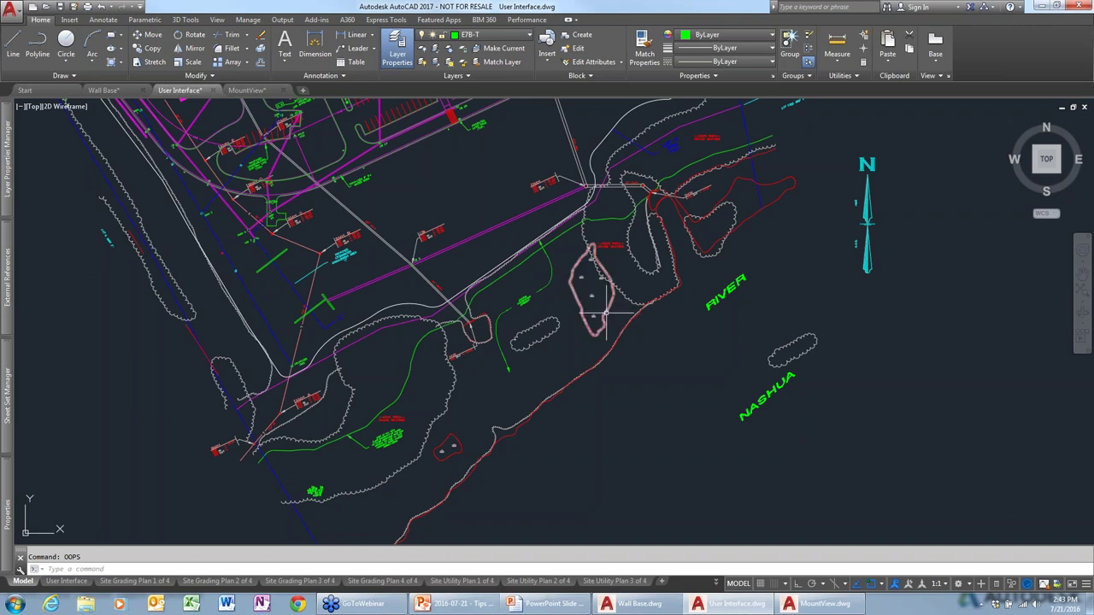
pyautogui.moveTo(606, 314)
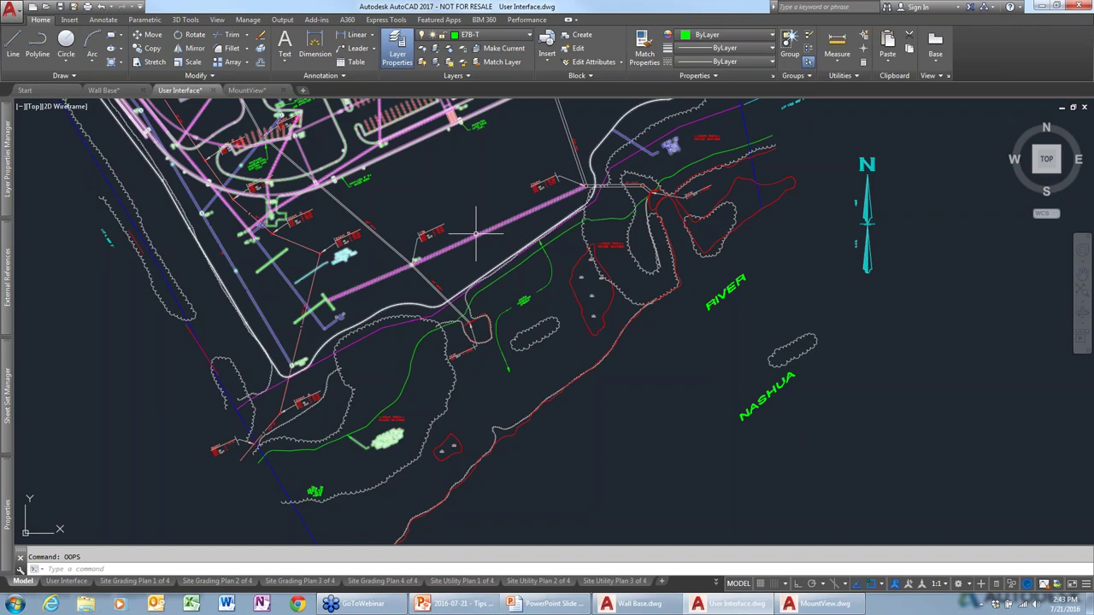
# Open the Options with the OP alias, review the default Save As file formats under Open and Save, and close them
pyautogui.write('l')
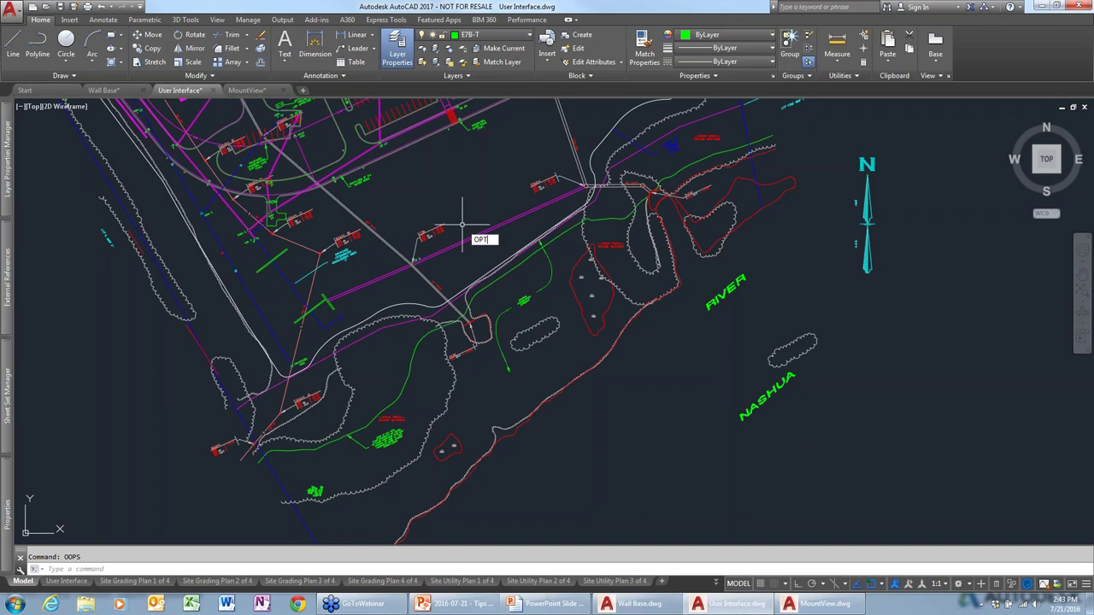
pyautogui.press('Escape')
pyautogui.write('op')
pyautogui.press('Return')
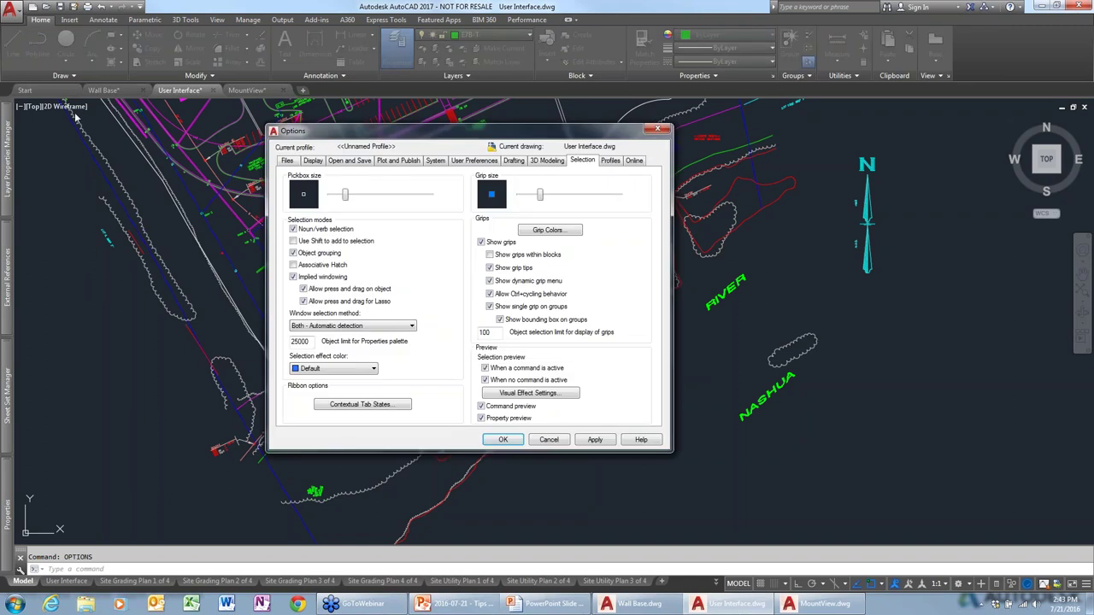
pyautogui.click(341, 162)
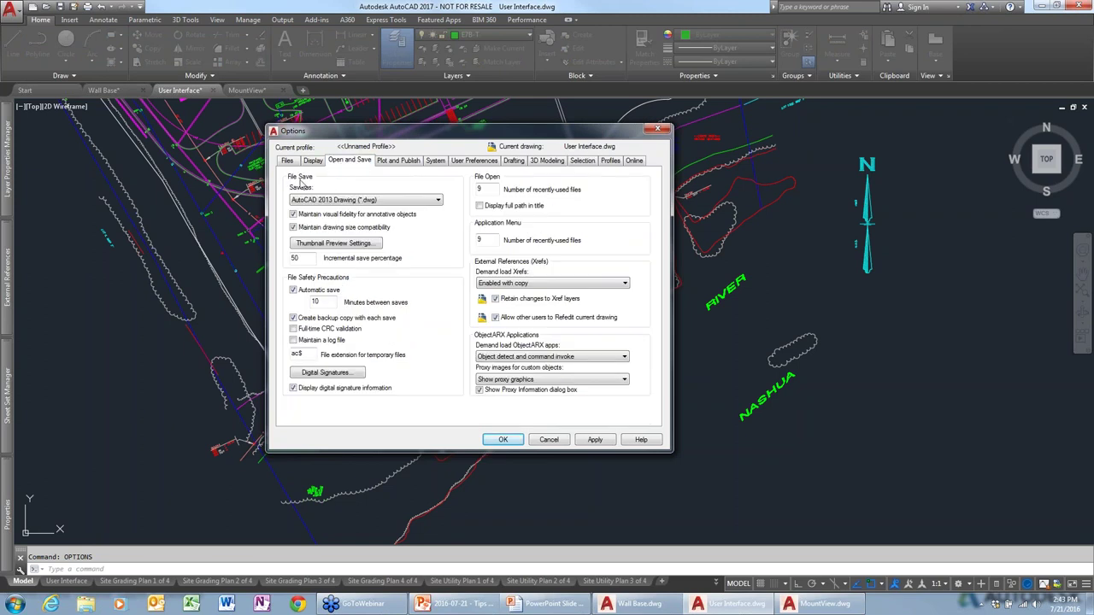
pyautogui.click(432, 203)
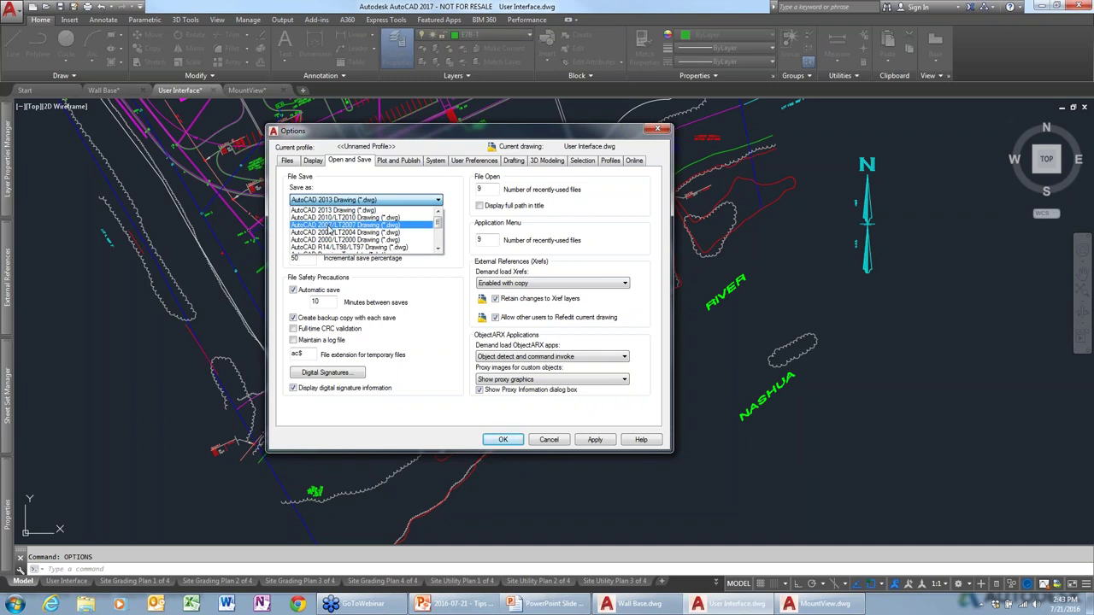
pyautogui.click(452, 203)
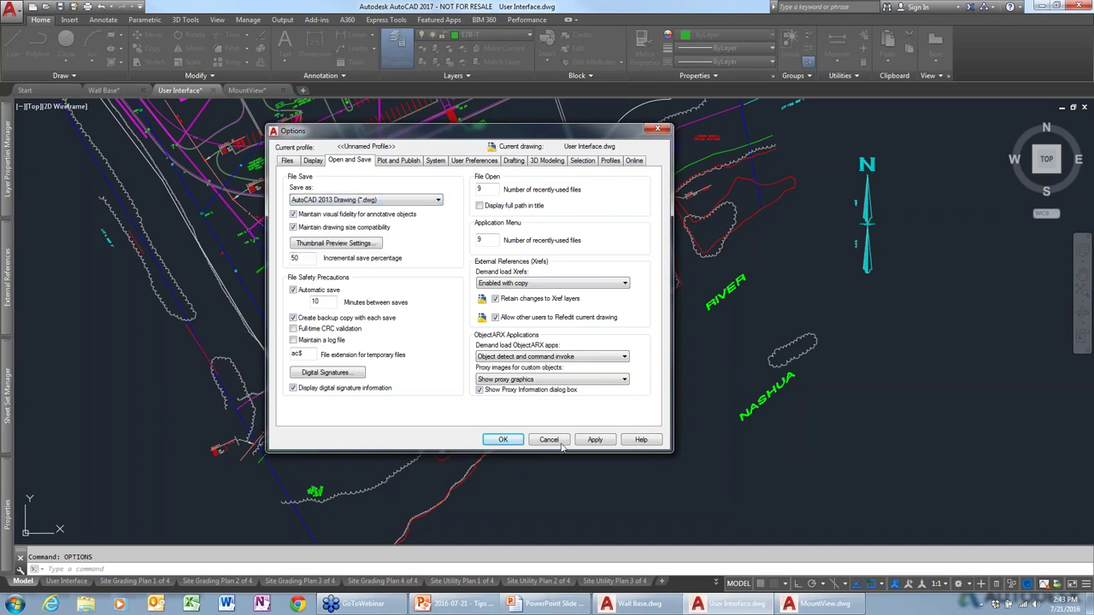
pyautogui.click(503, 439)
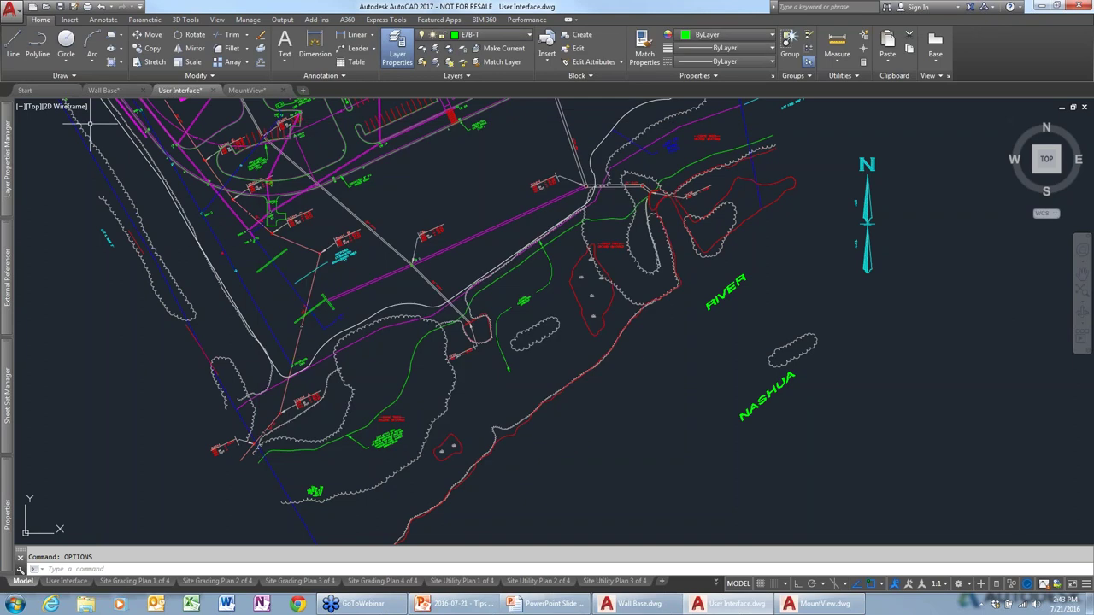
# Start saving the drawing under another name, review the Saveas Options formats for saving all drawings, and cancel both dialogs
pyautogui.click(12, 12)
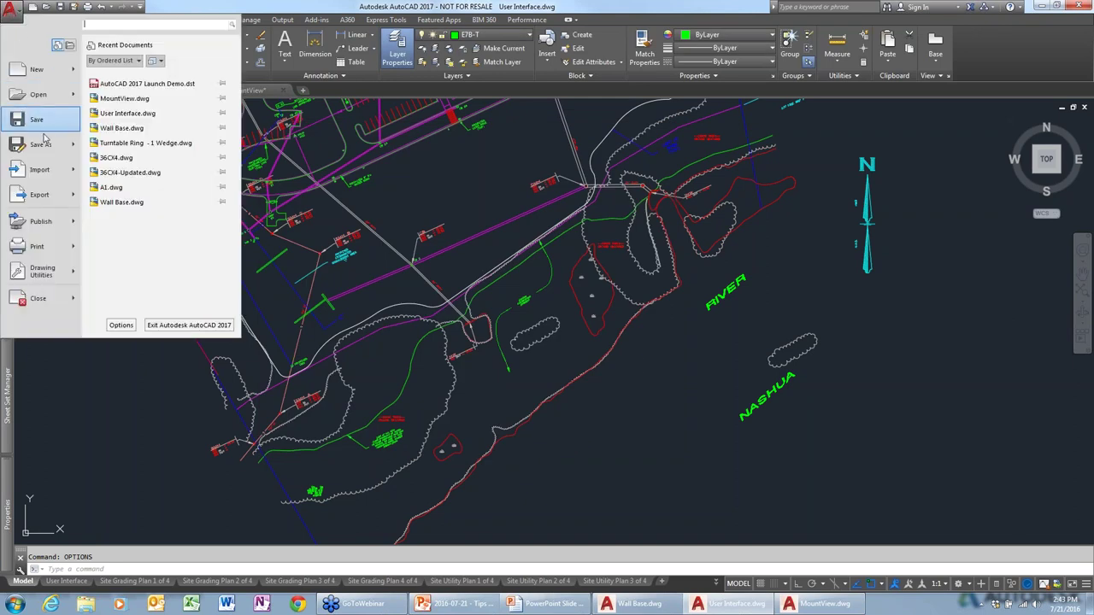
pyautogui.moveTo(40, 144)
pyautogui.click(124, 75)
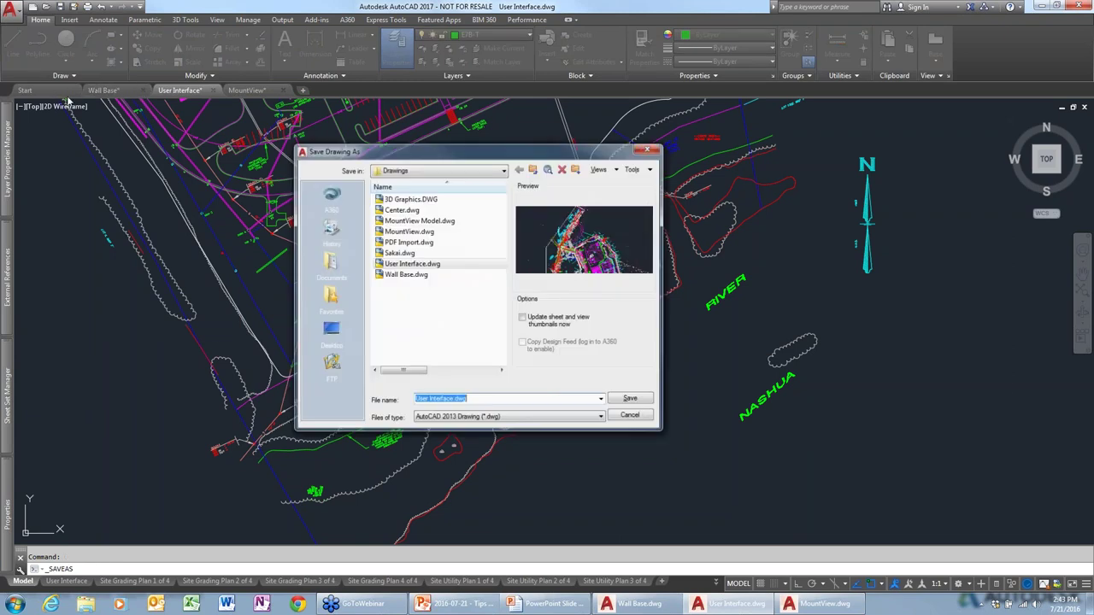
pyautogui.click(651, 171)
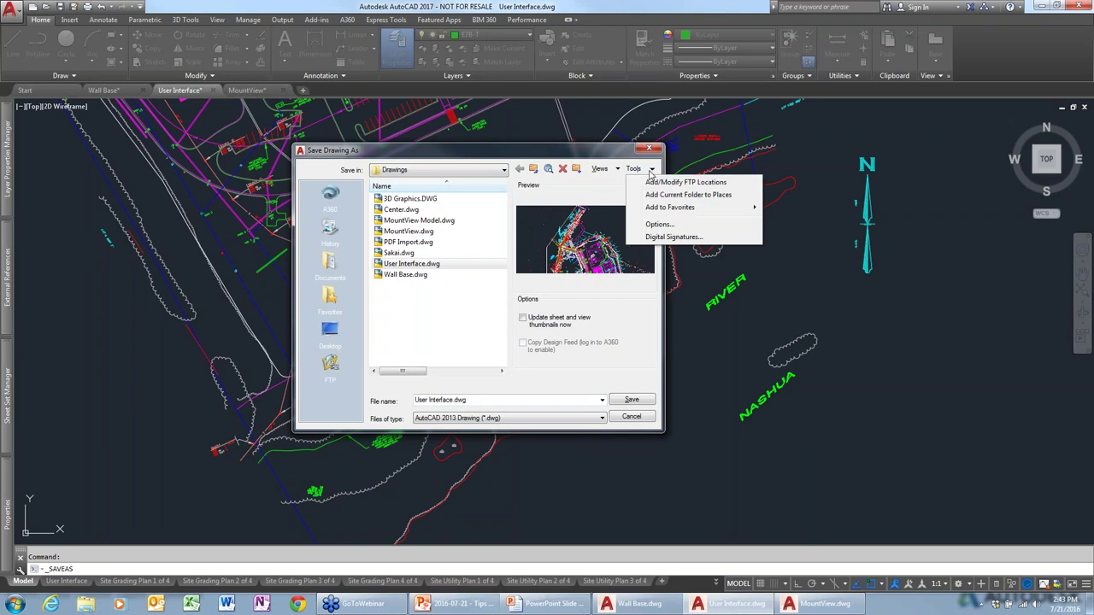
pyautogui.click(659, 224)
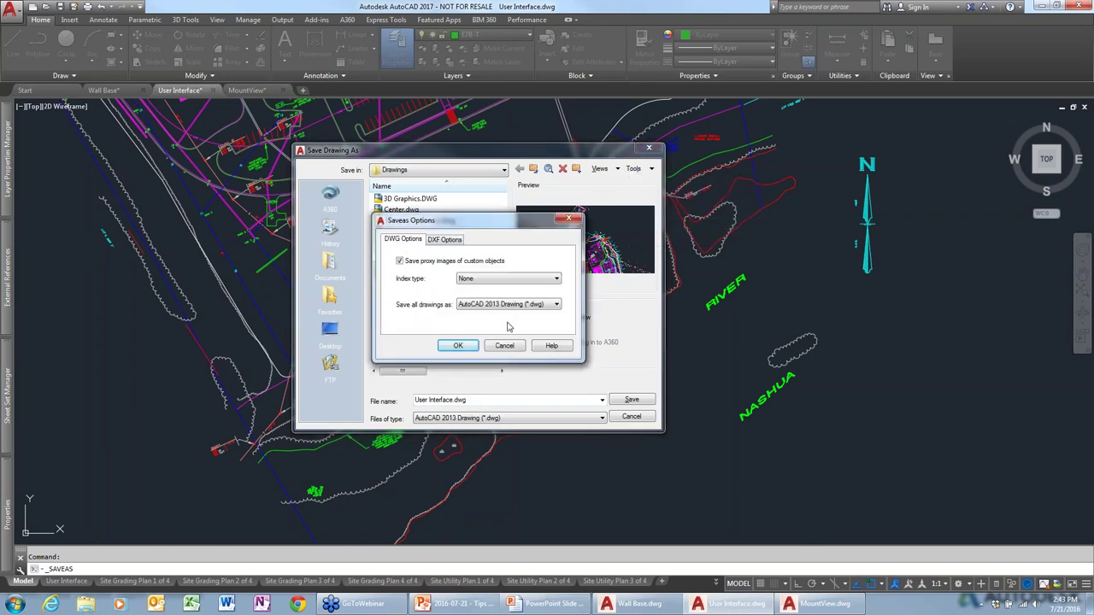
pyautogui.click(557, 307)
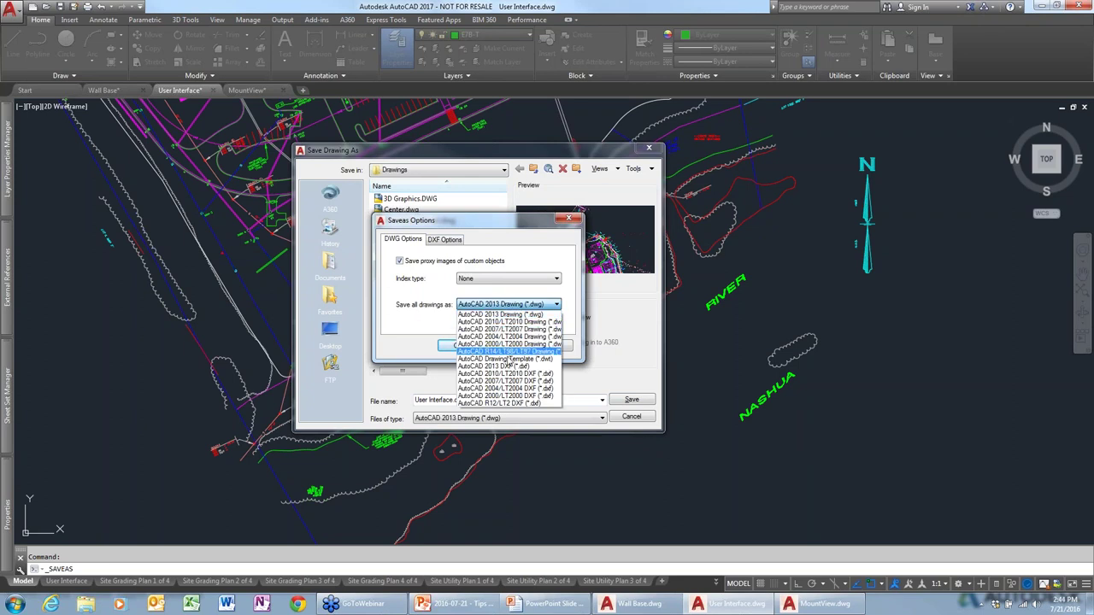
pyautogui.click(587, 244)
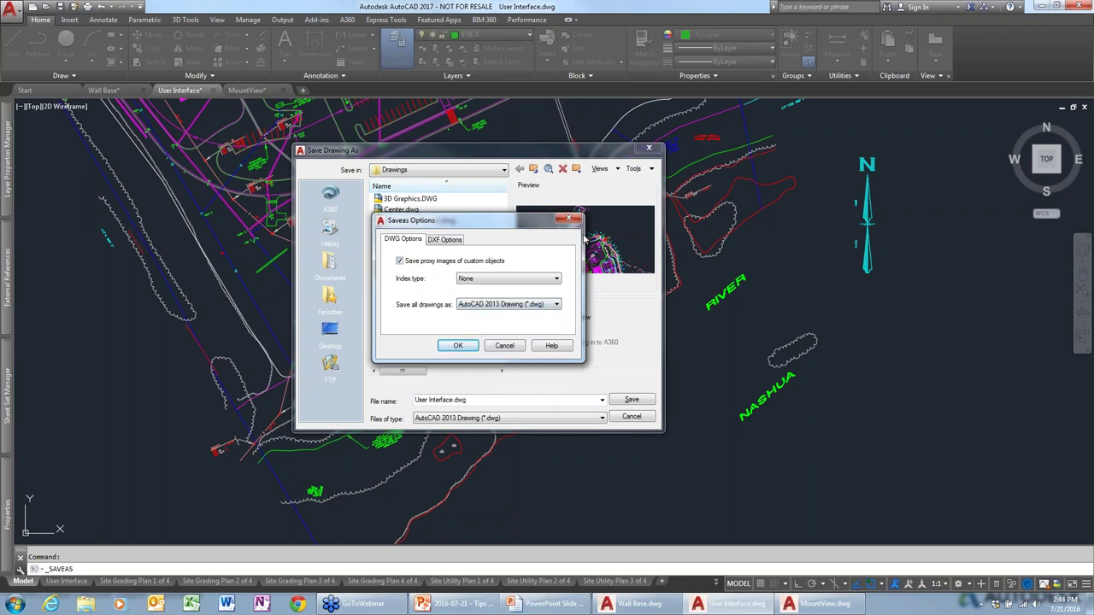
pyautogui.click(505, 346)
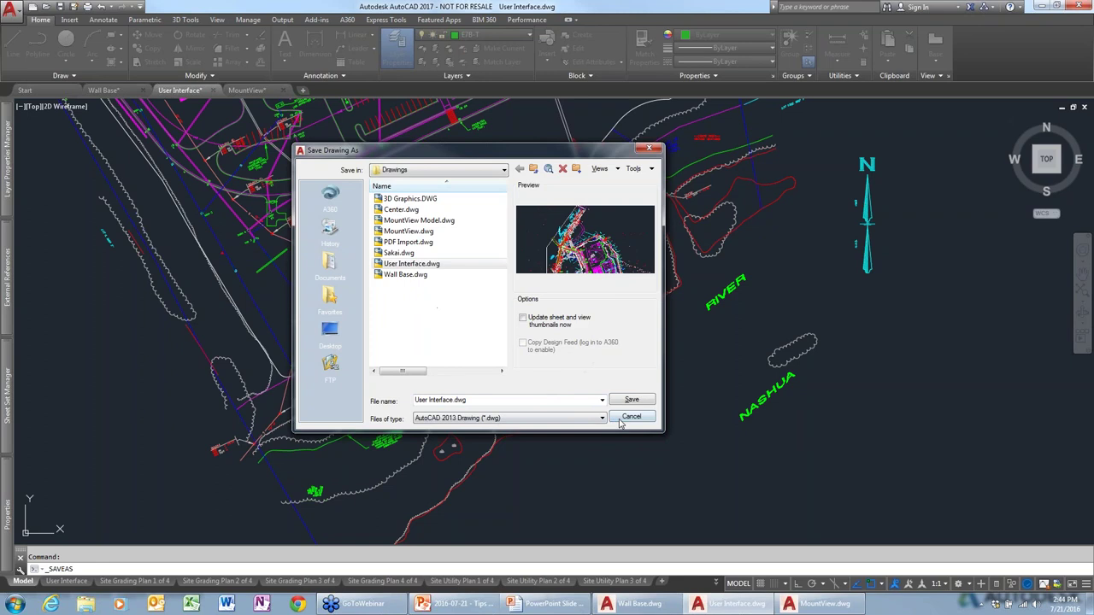
pyautogui.click(631, 416)
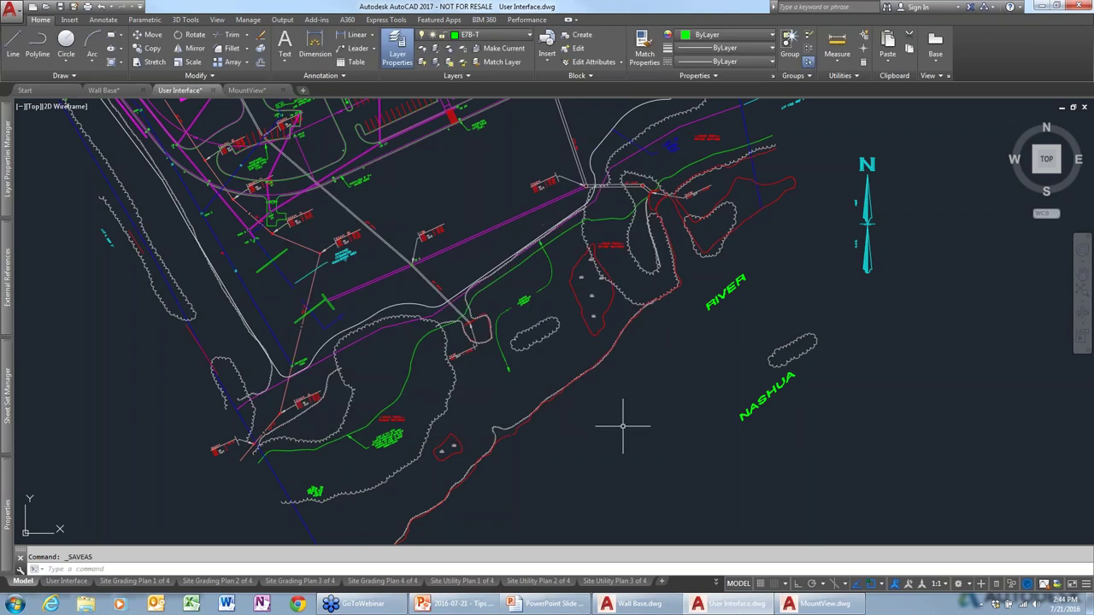
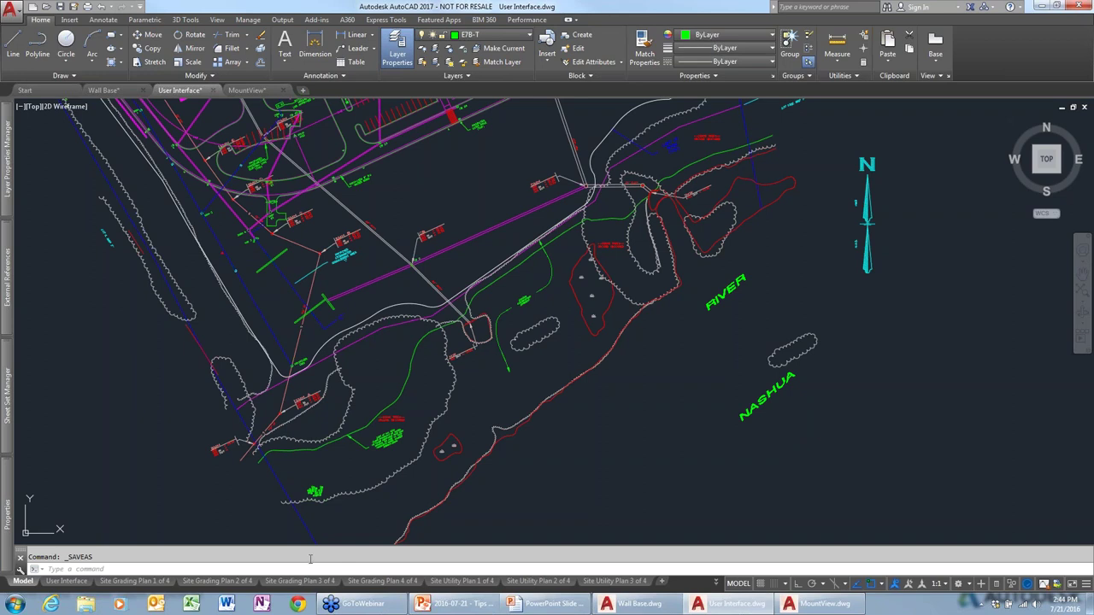
# Run REINIT, mark the PGP File for re-initialization, and dismiss the dialog without applying it
pyautogui.write('RE')
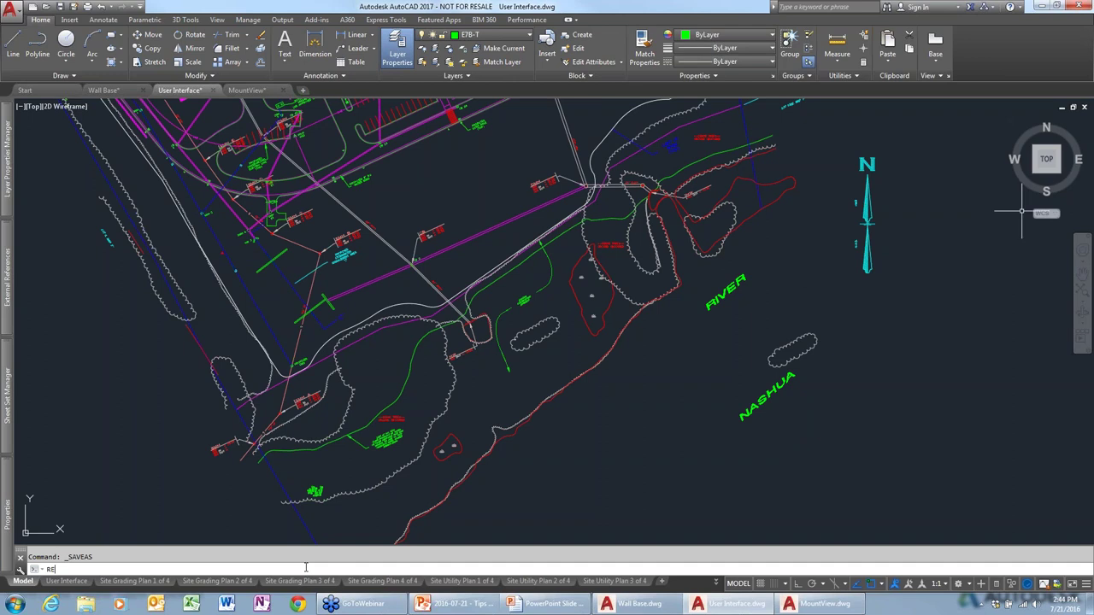
pyautogui.write('INIT')
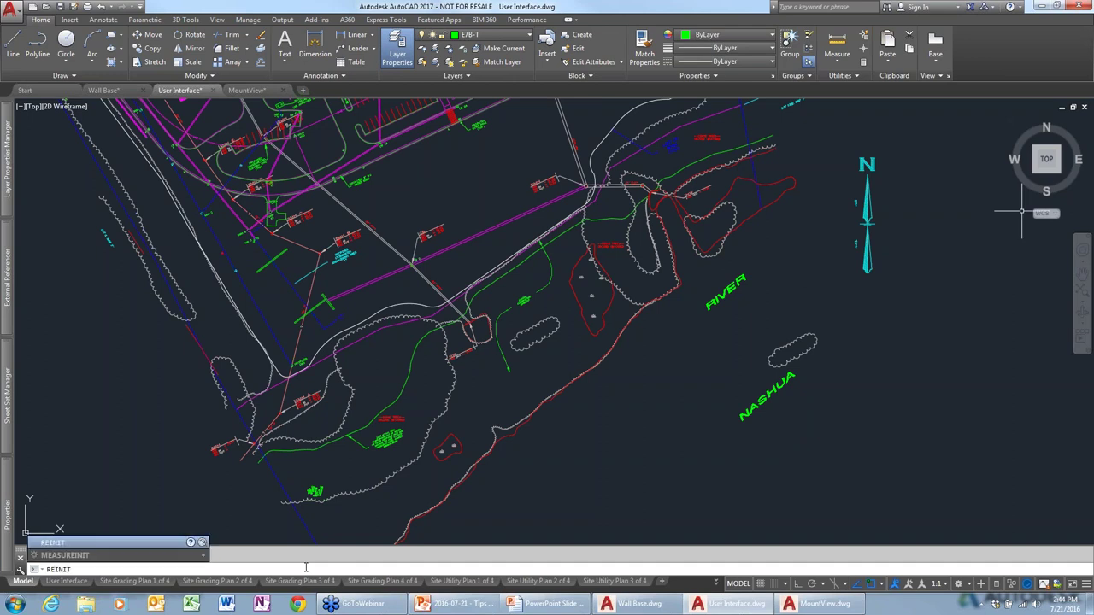
pyautogui.press('Return')
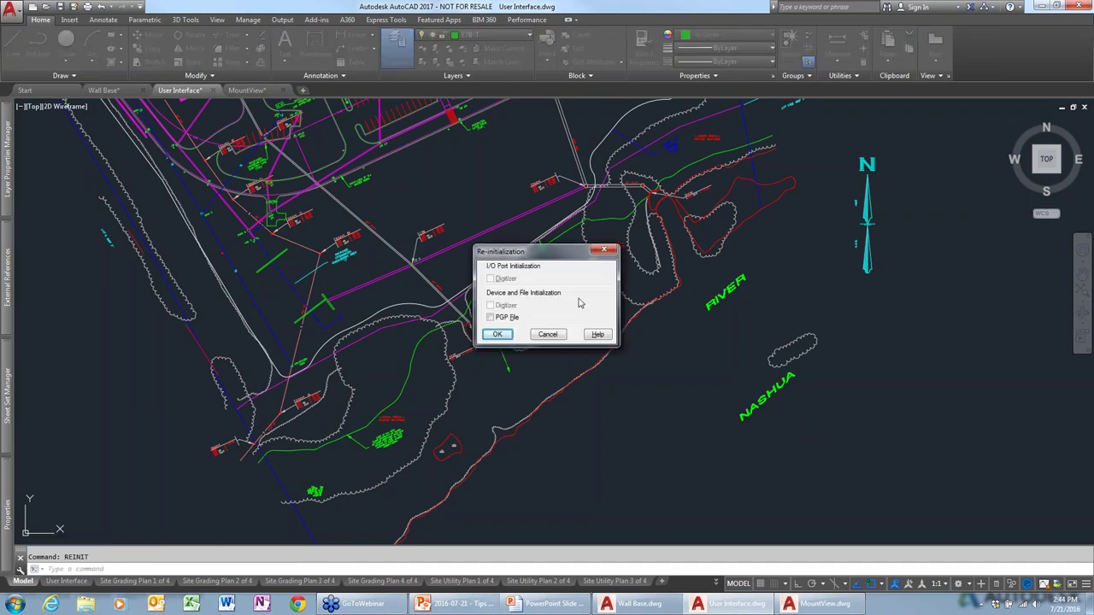
pyautogui.click(492, 317)
pyautogui.click(548, 335)
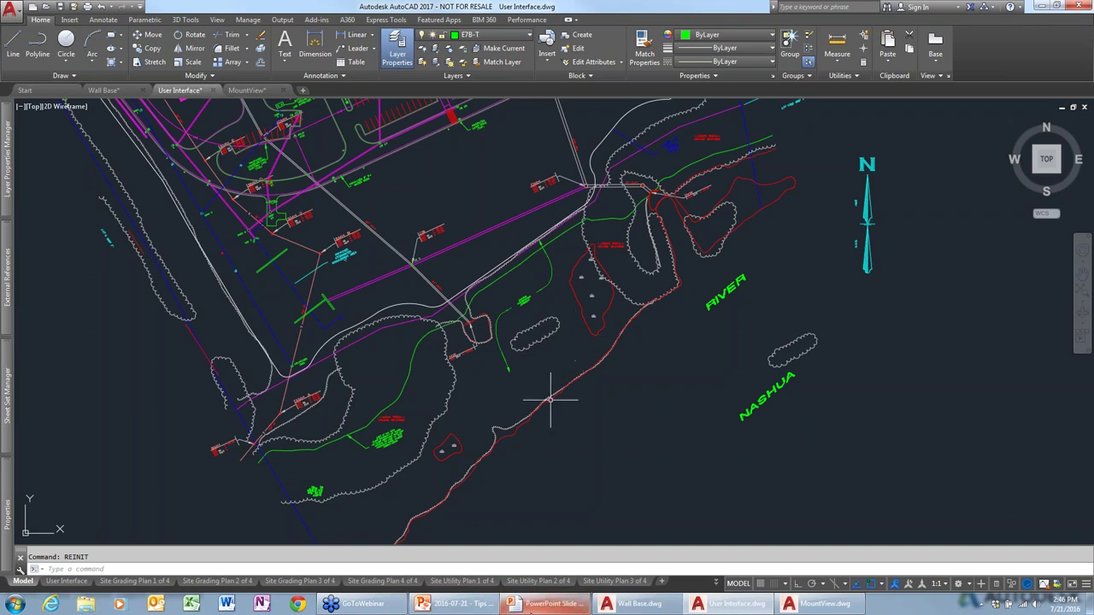
# Switch to the PowerPoint slide show and advance it to the Additional Resources slide
pyautogui.moveTo(551, 603)
pyautogui.click(555, 555)
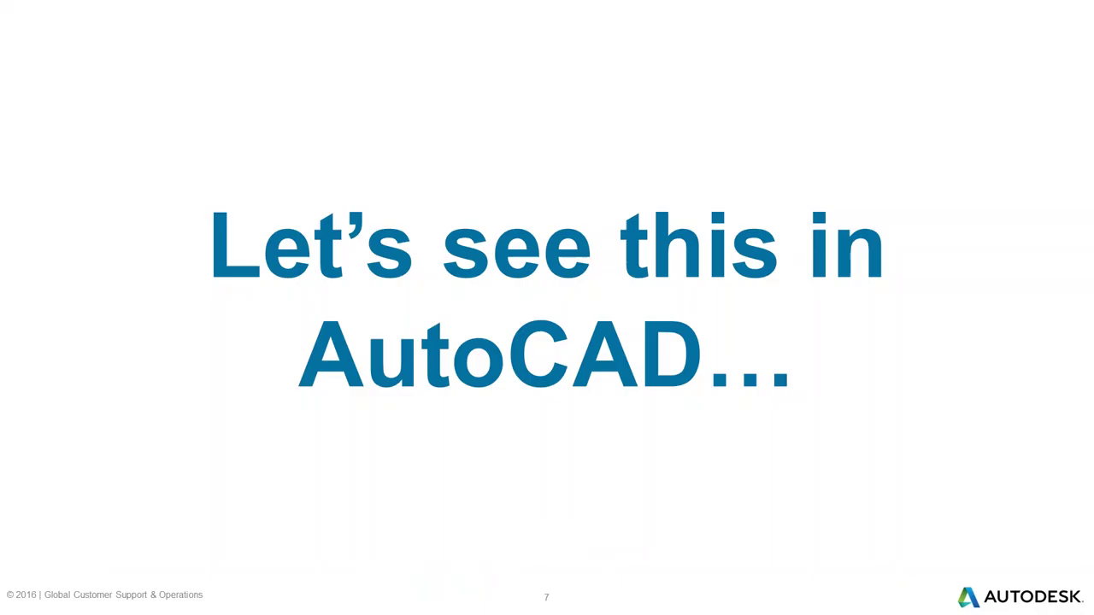
pyautogui.click(587, 426)
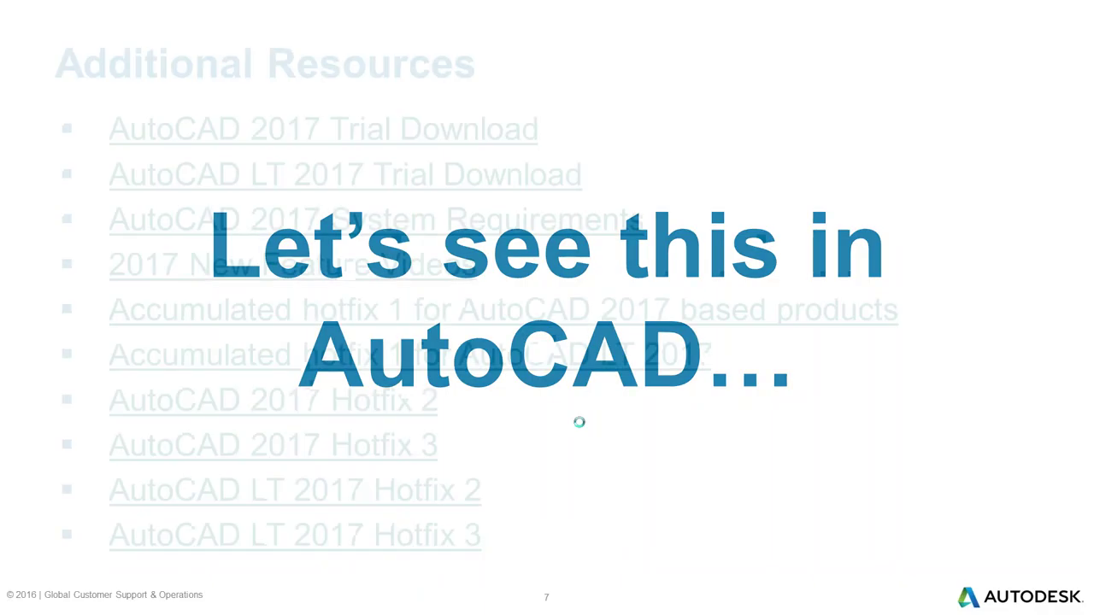
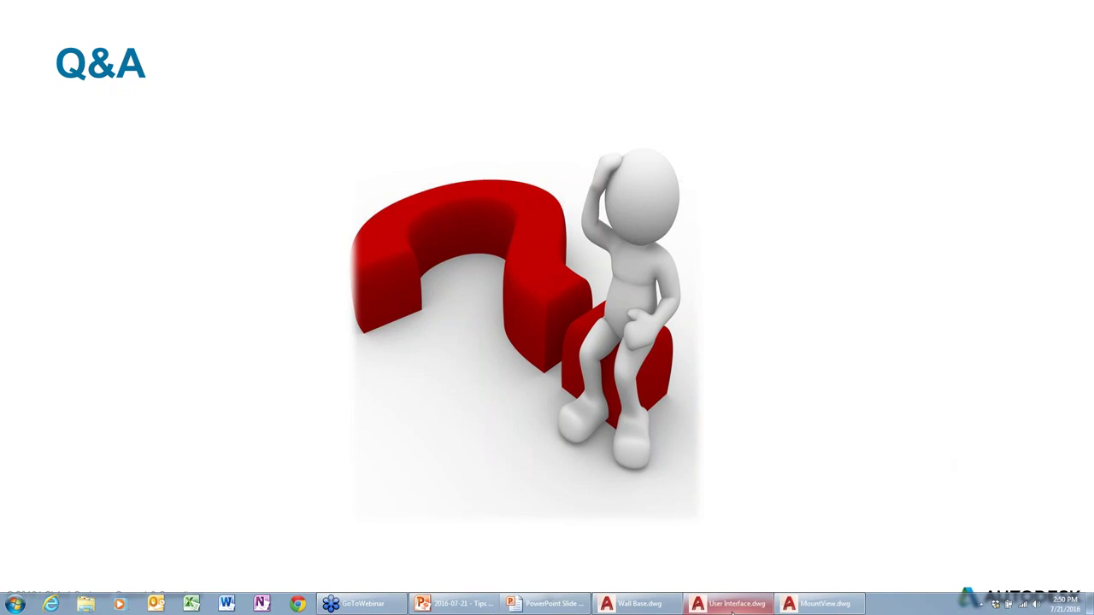
# Switch back to User Interface.dwg in AutoCAD, restore its window from maximized, and widen it to nearly the full screen width
pyautogui.click(737, 604)
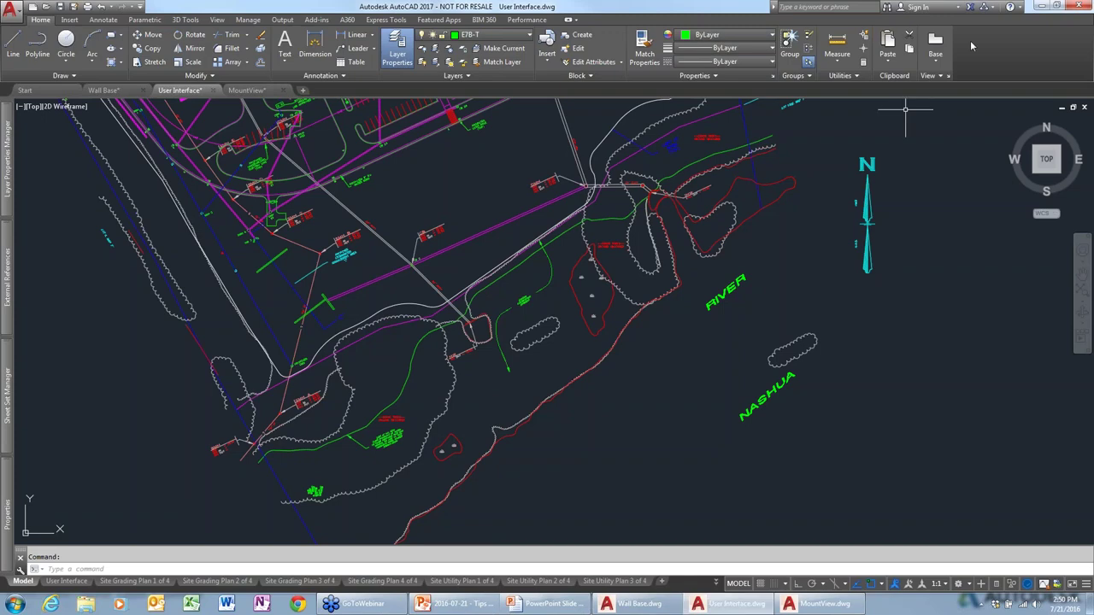
pyautogui.click(1056, 6)
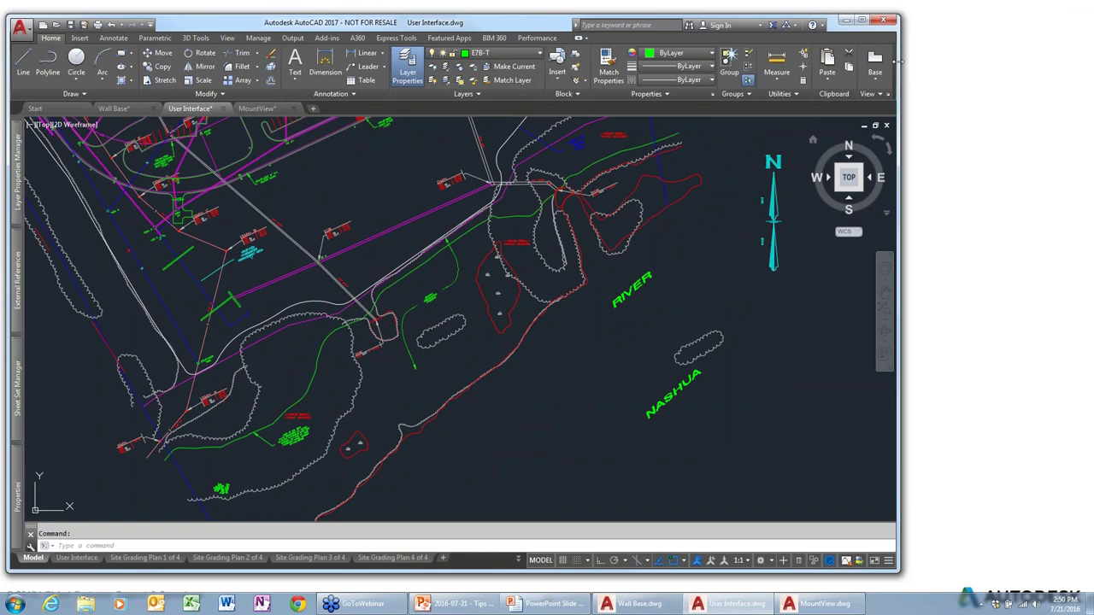
pyautogui.moveTo(897, 67); pyautogui.dragTo(1092, 74)
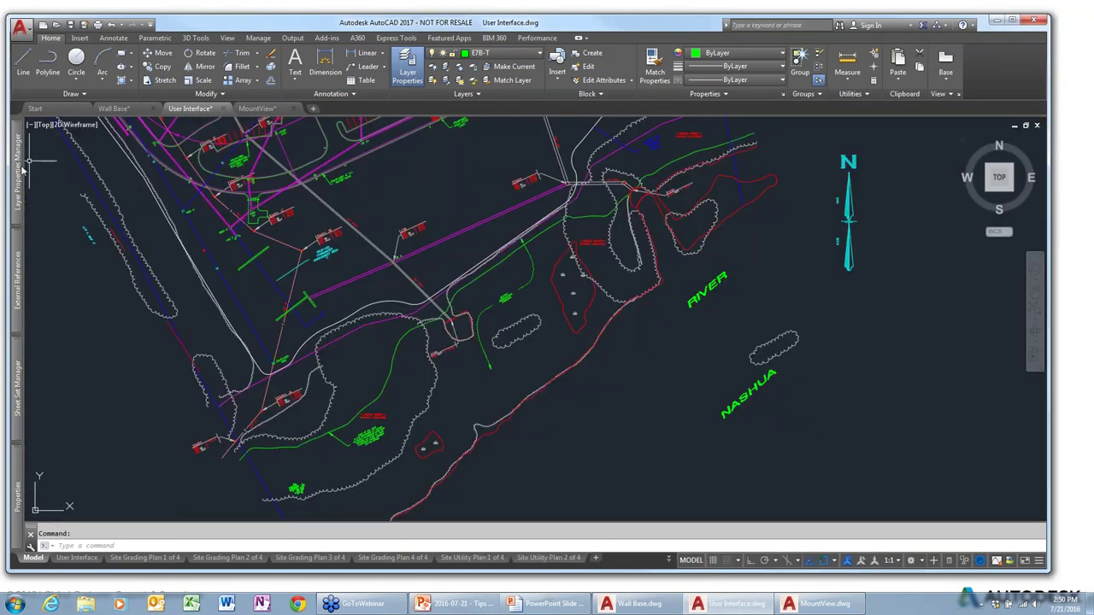
pyautogui.moveTo(19, 171)
# Bring the building site into view, paste a screen capture of it into a new Paint picture, and close Paint without saving
pyautogui.scroll(-5, 525, 222)
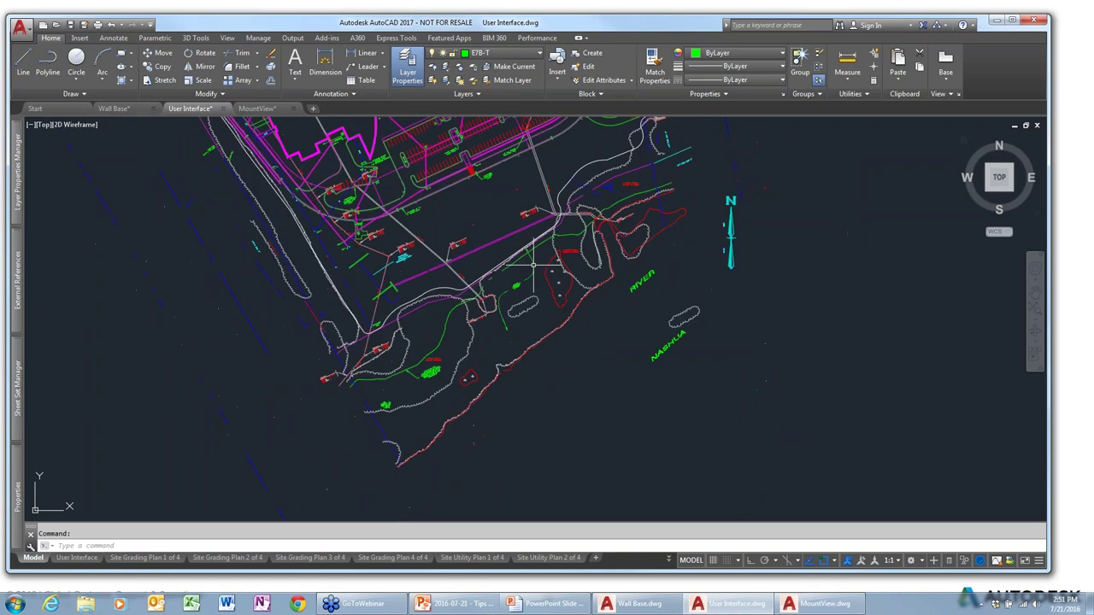
pyautogui.moveTo(526, 222); pyautogui.dragTo(517, 410, button='middle')
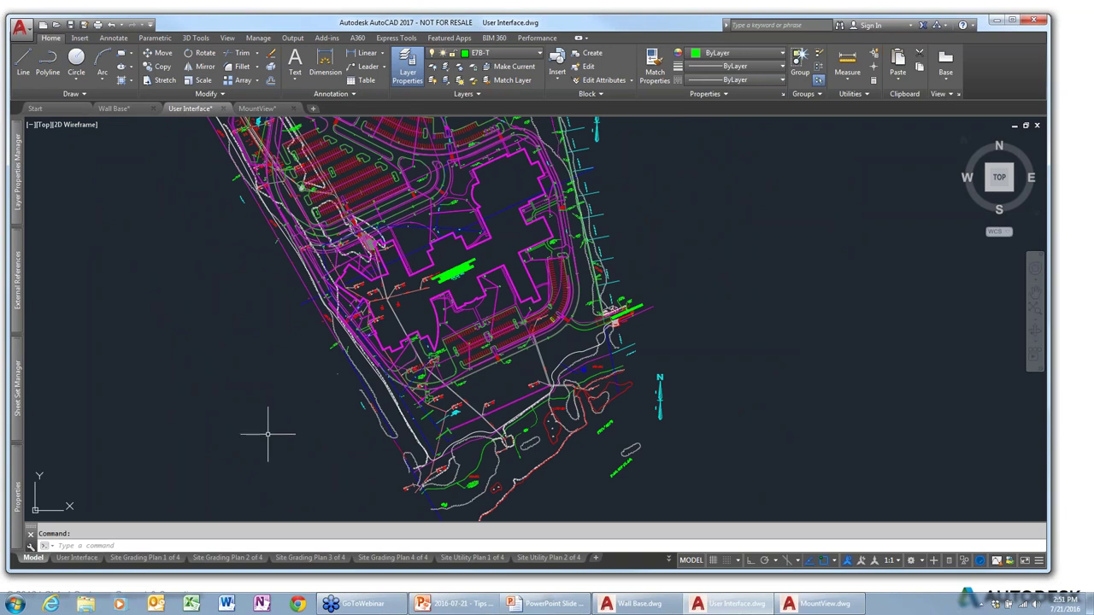
pyautogui.click(19, 605)
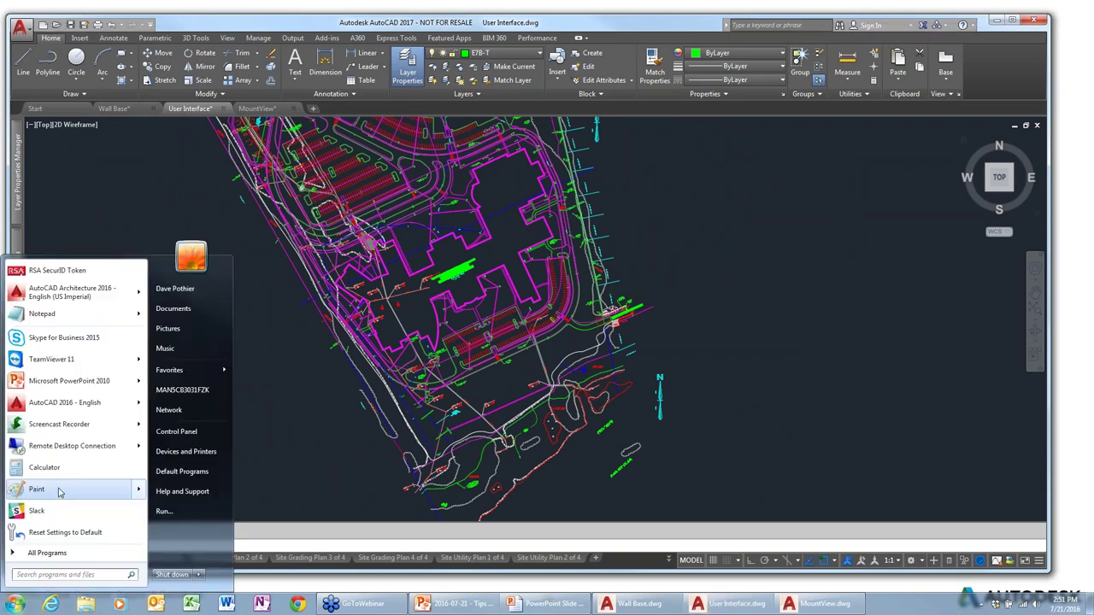
pyautogui.moveTo(58, 492)
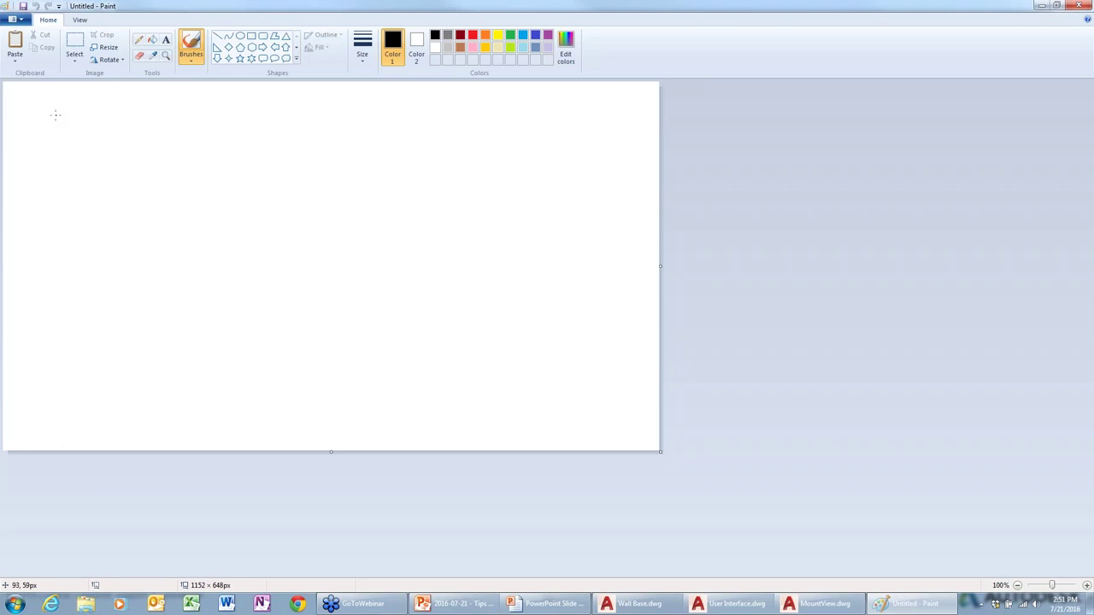
pyautogui.hotkey('ctrl', 'v')
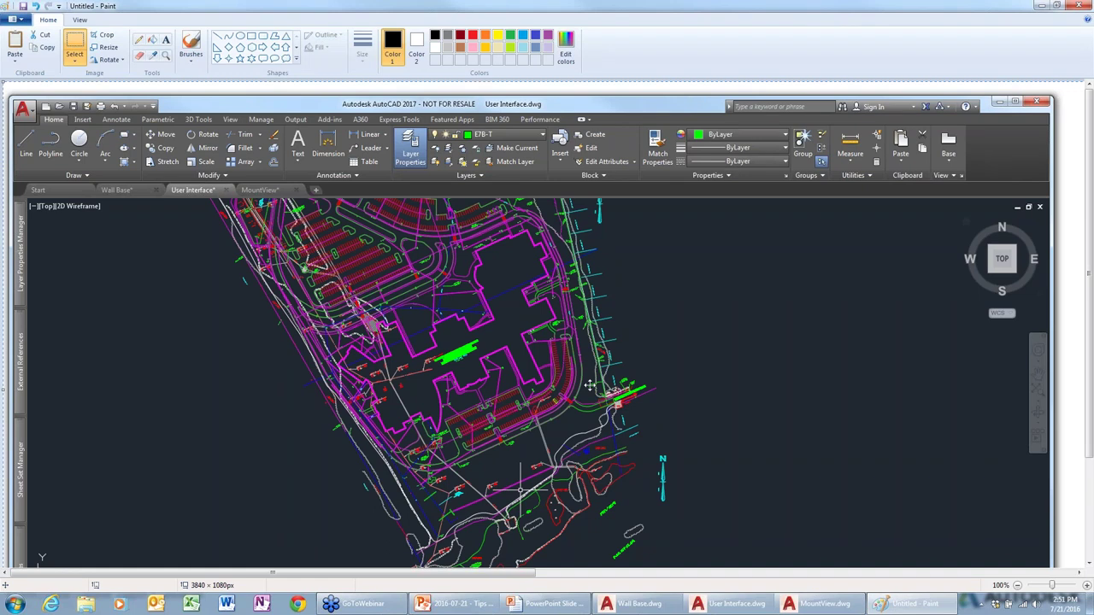
pyautogui.click(1076, 8)
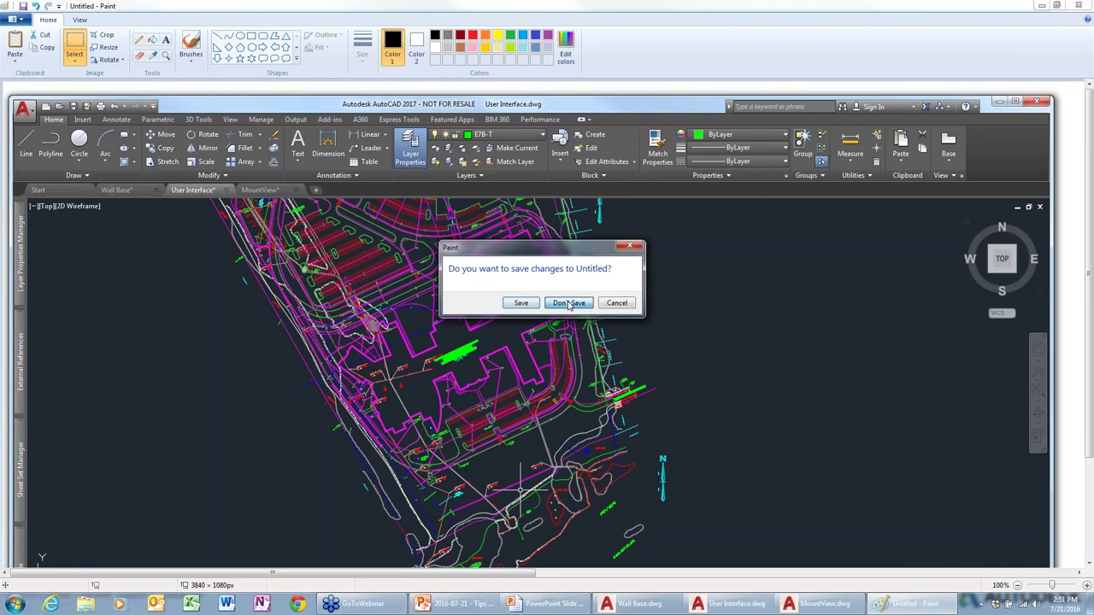
pyautogui.click(569, 303)
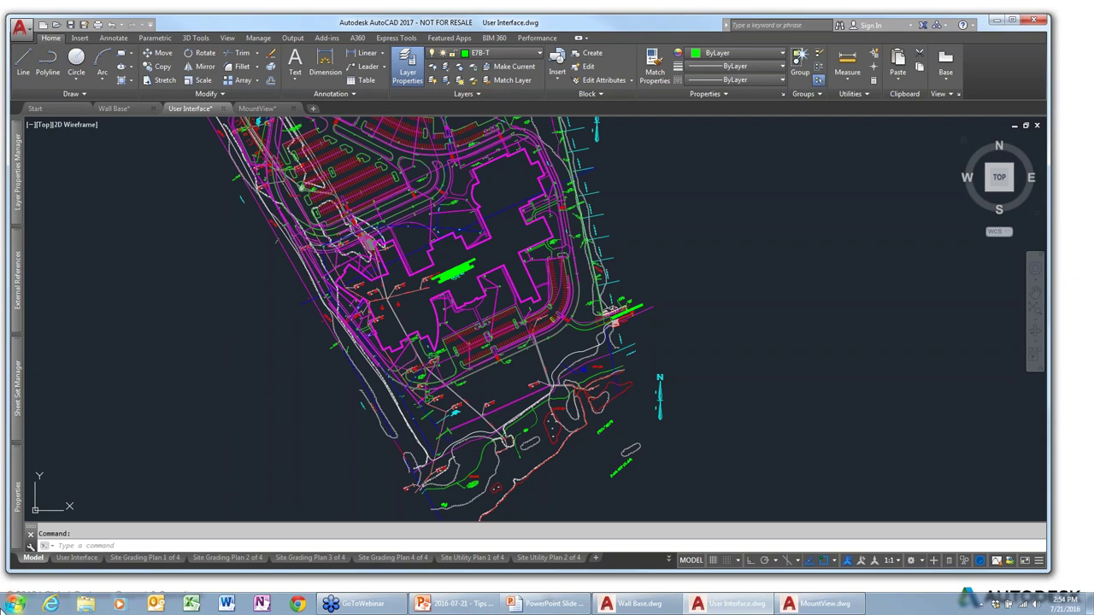
# Look up the Migrate Custom Settings tools of AutoCAD Architecture 2016 among the installed Autodesk programs, without running any of them
pyautogui.click(15, 605)
pyautogui.click(47, 552)
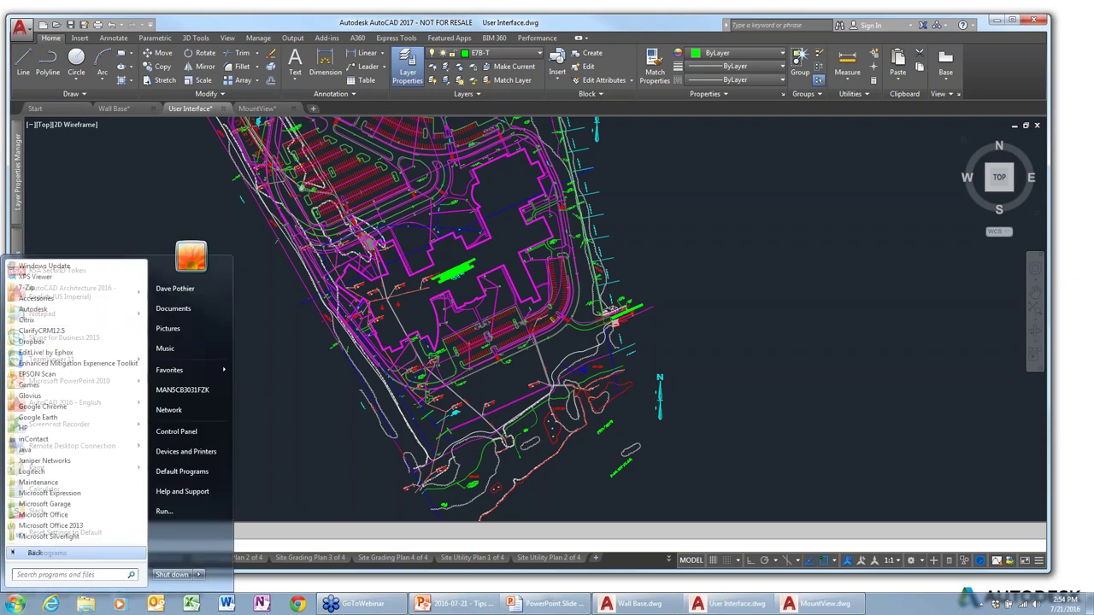
pyautogui.click(34, 309)
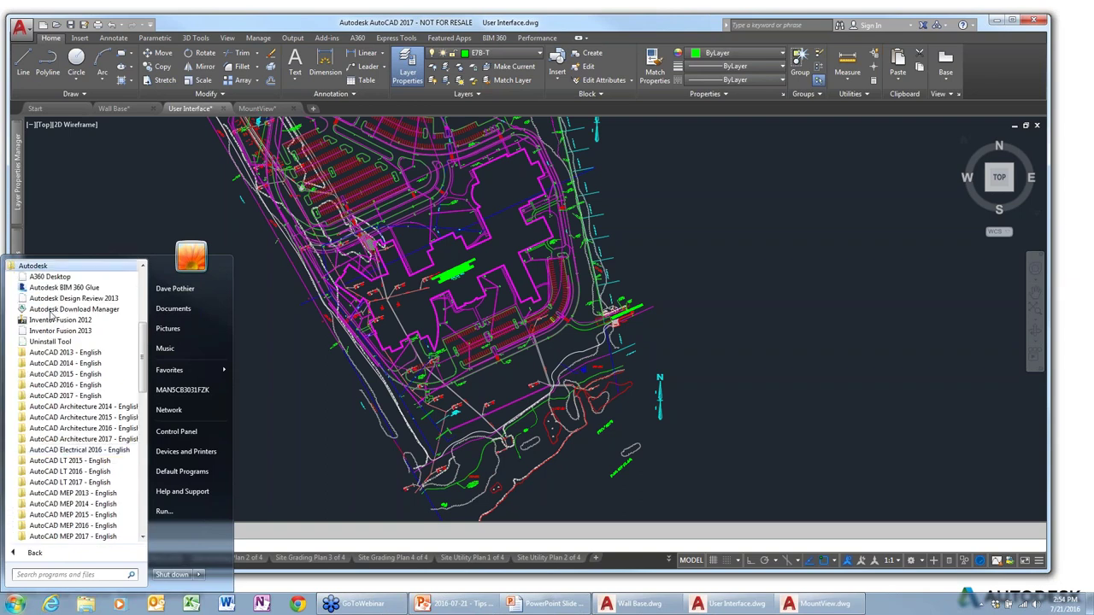
pyautogui.click(106, 427)
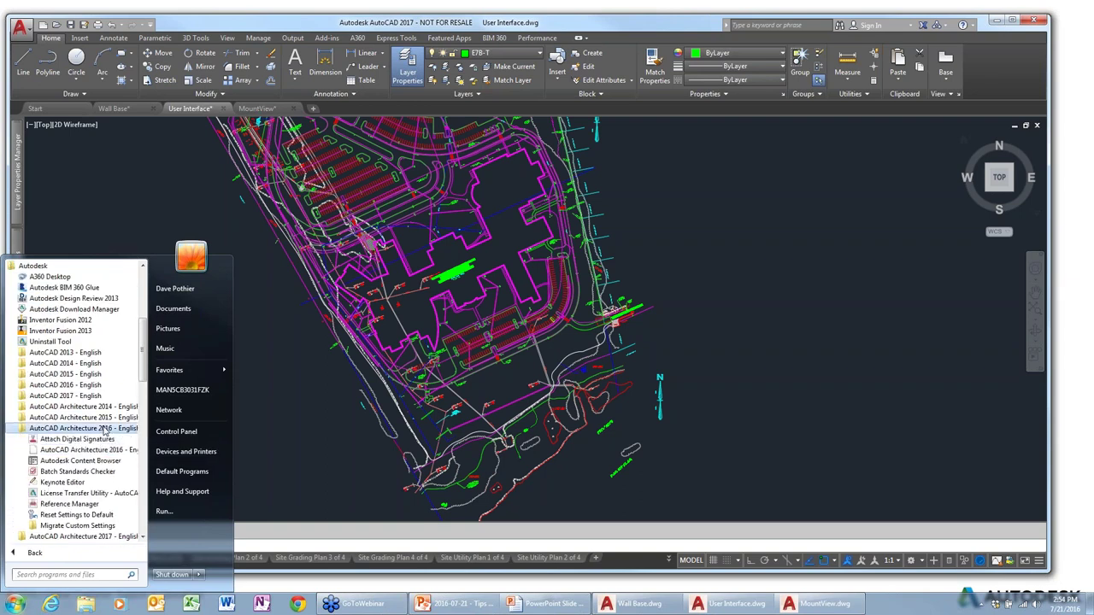
pyautogui.click(71, 525)
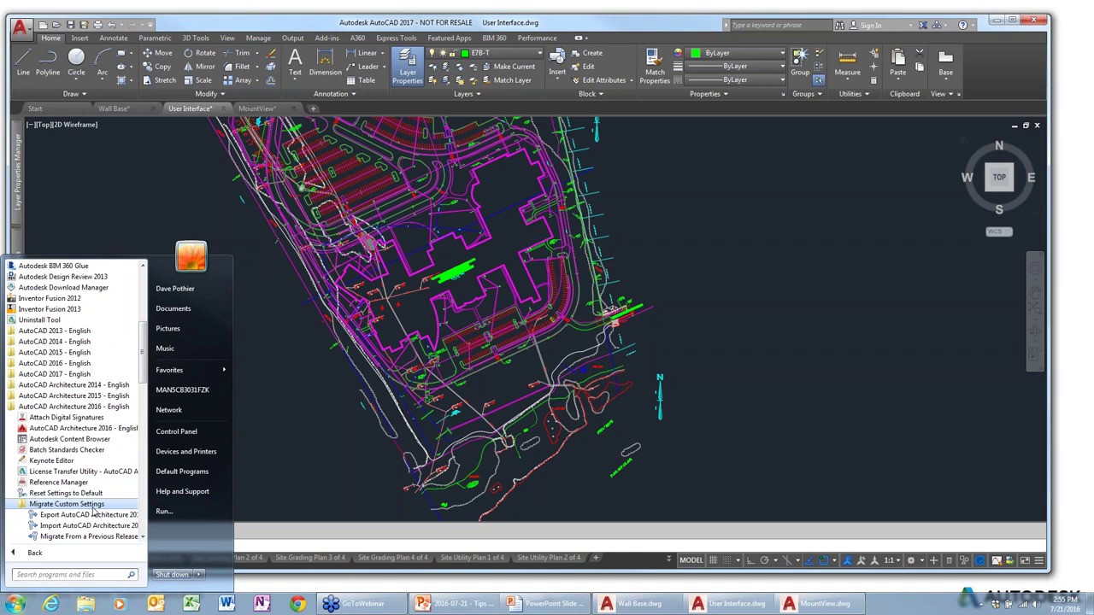
pyautogui.click(93, 506)
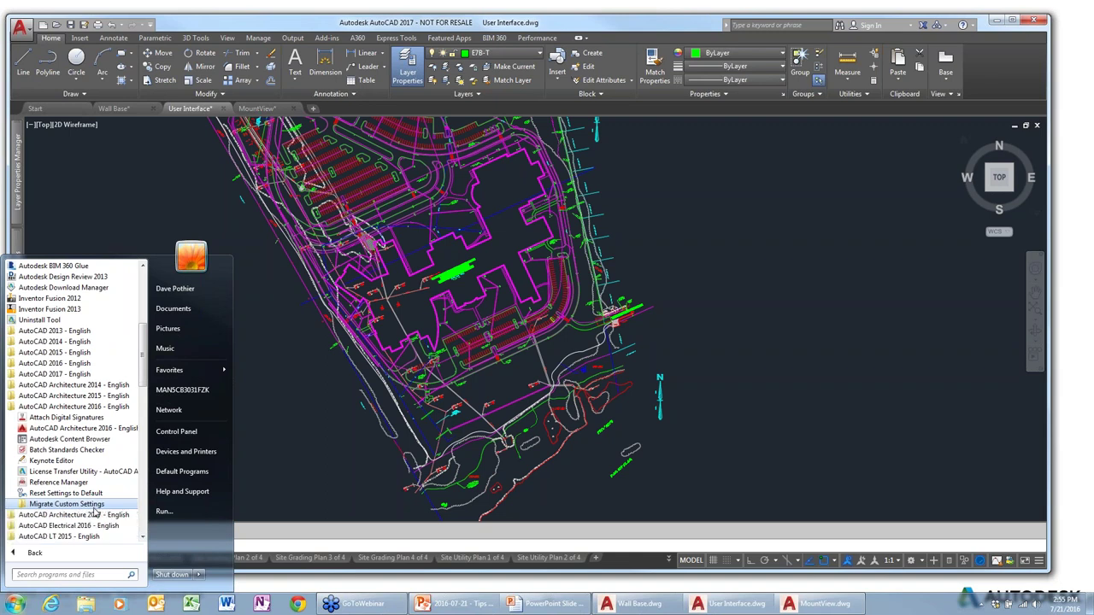
pyautogui.click(434, 346)
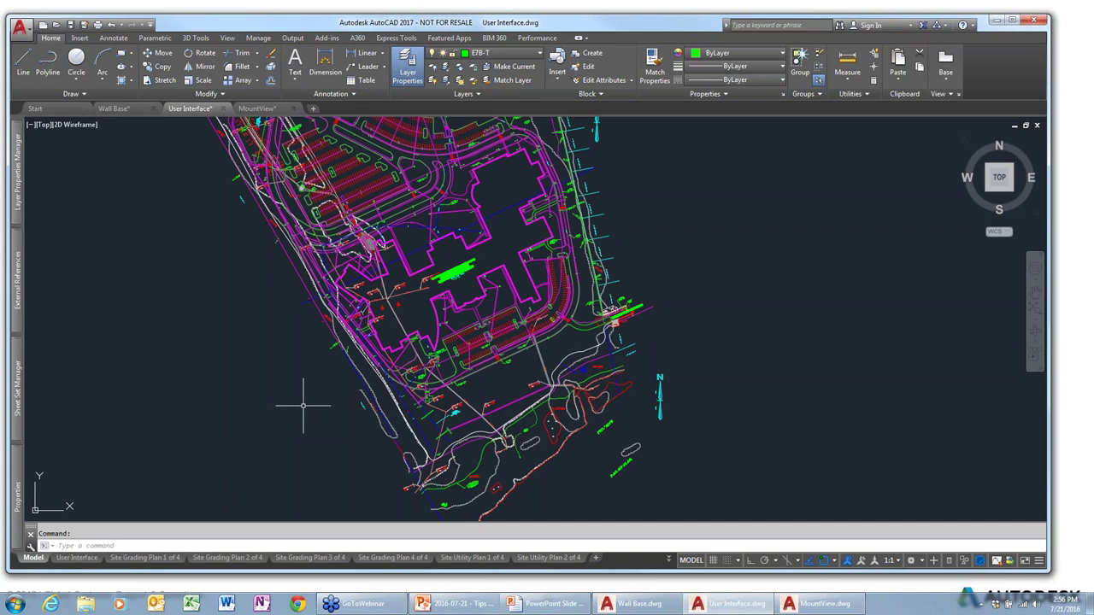
# Review which Autodesk products and versions are installed on the computer, and return to the drawing without launching one
pyautogui.click(15, 604)
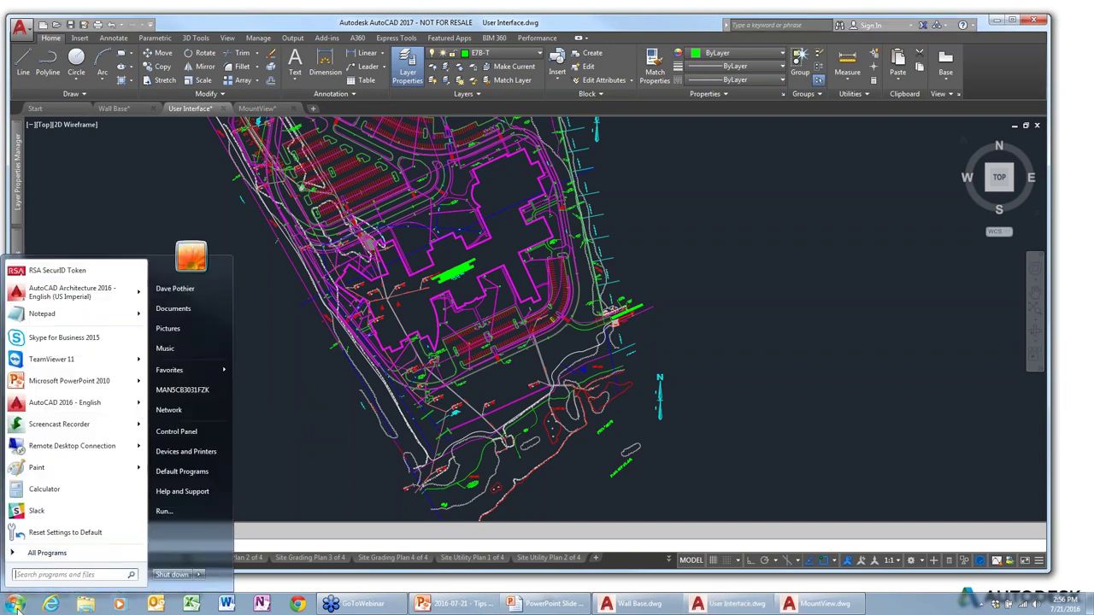
pyautogui.click(43, 555)
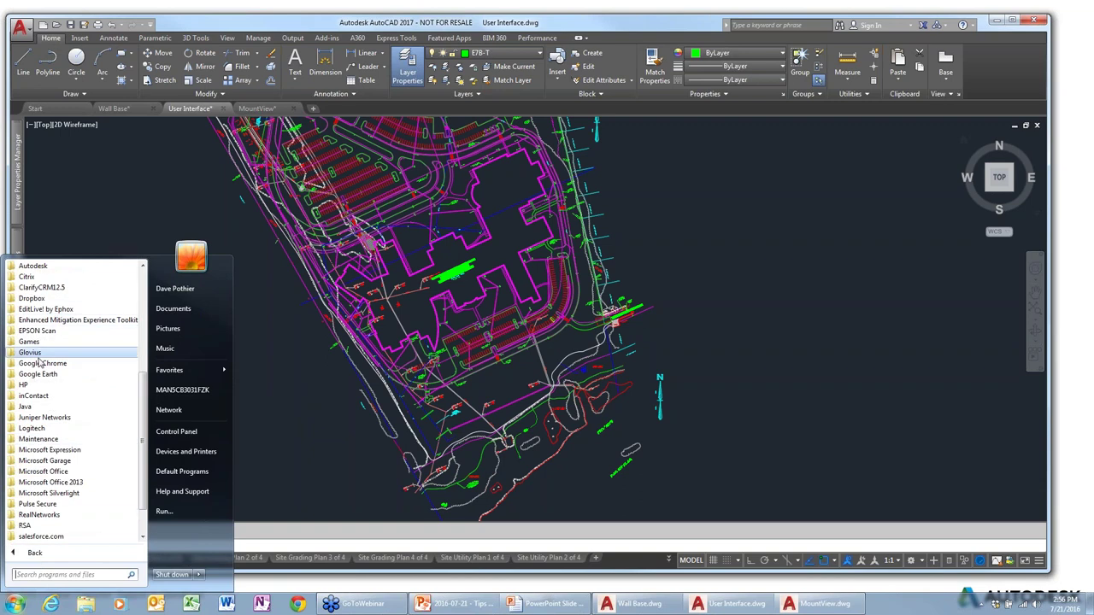
pyautogui.click(33, 266)
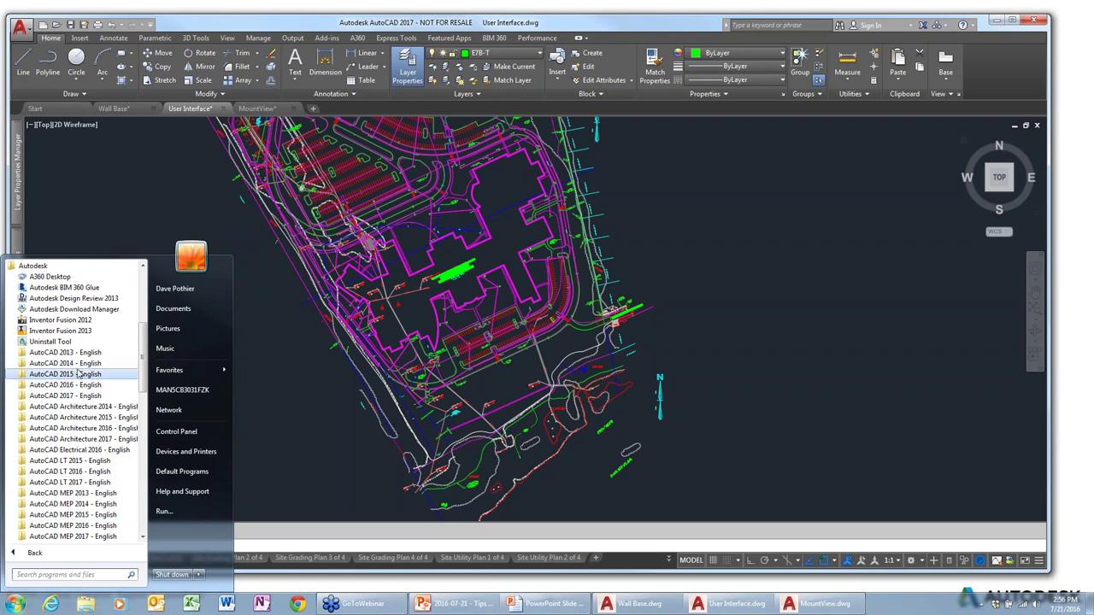
pyautogui.scroll(-3, 142, 380)
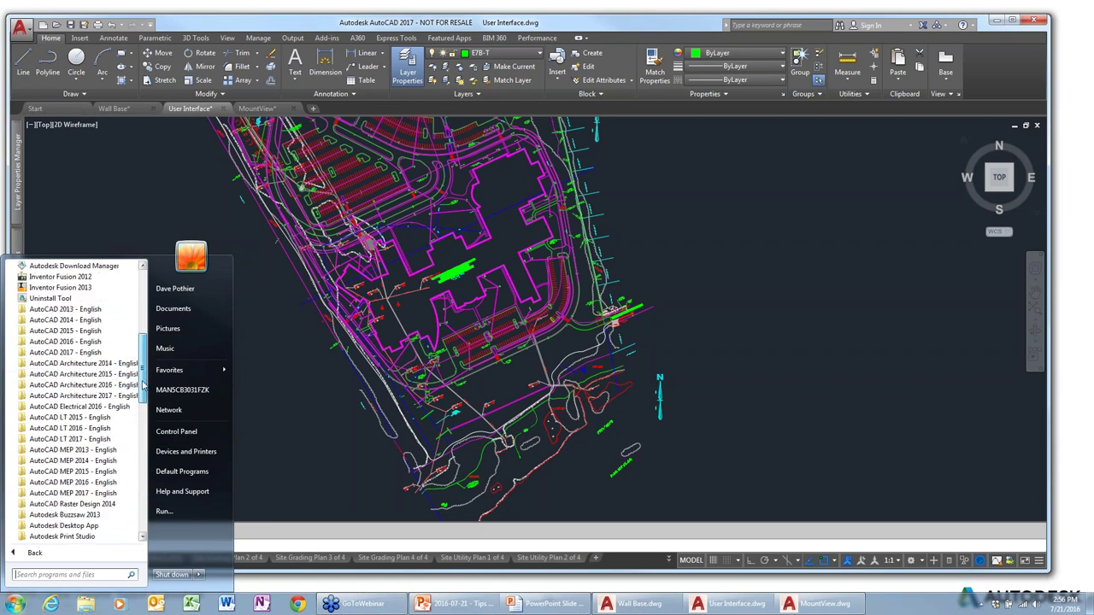
pyautogui.click(269, 367)
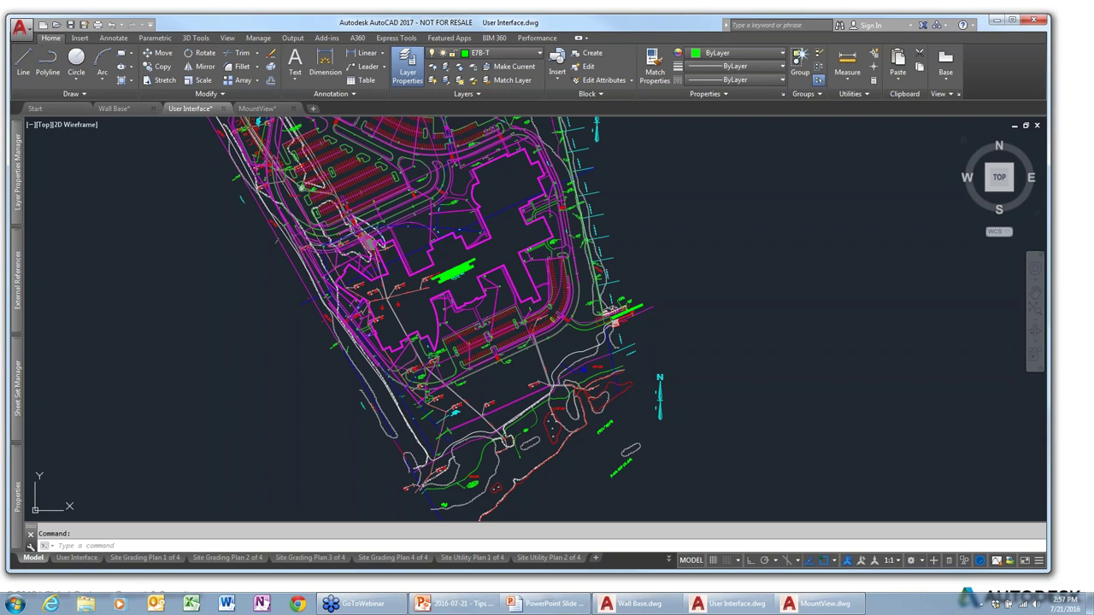
# Cycle the ribbon display through panel buttons, panel titles and tabs only, and back to the full ribbon
pyautogui.click(580, 39)
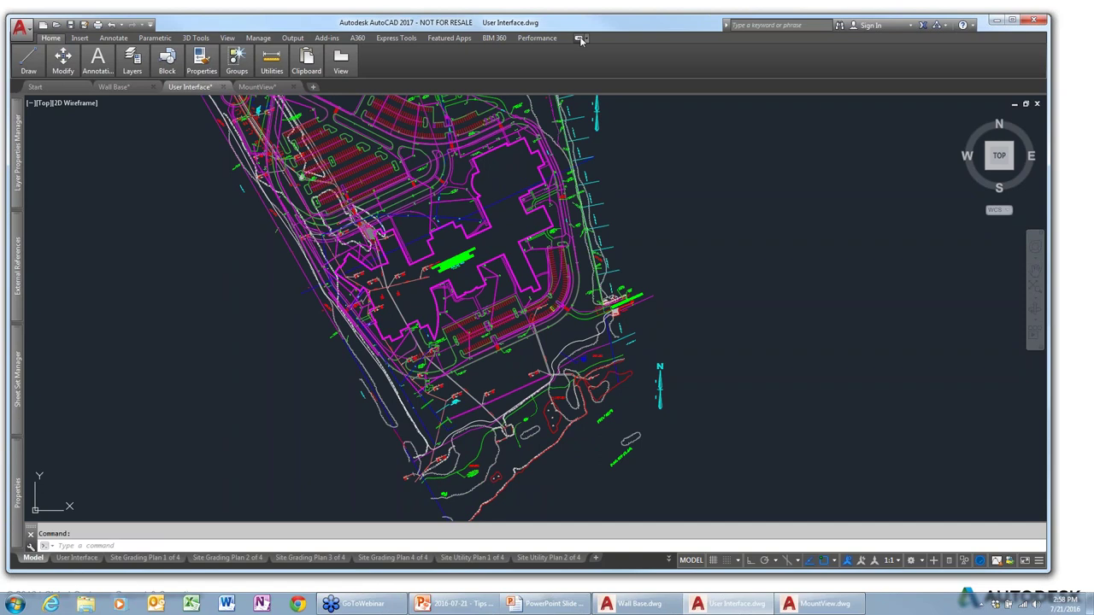
pyautogui.click(580, 40)
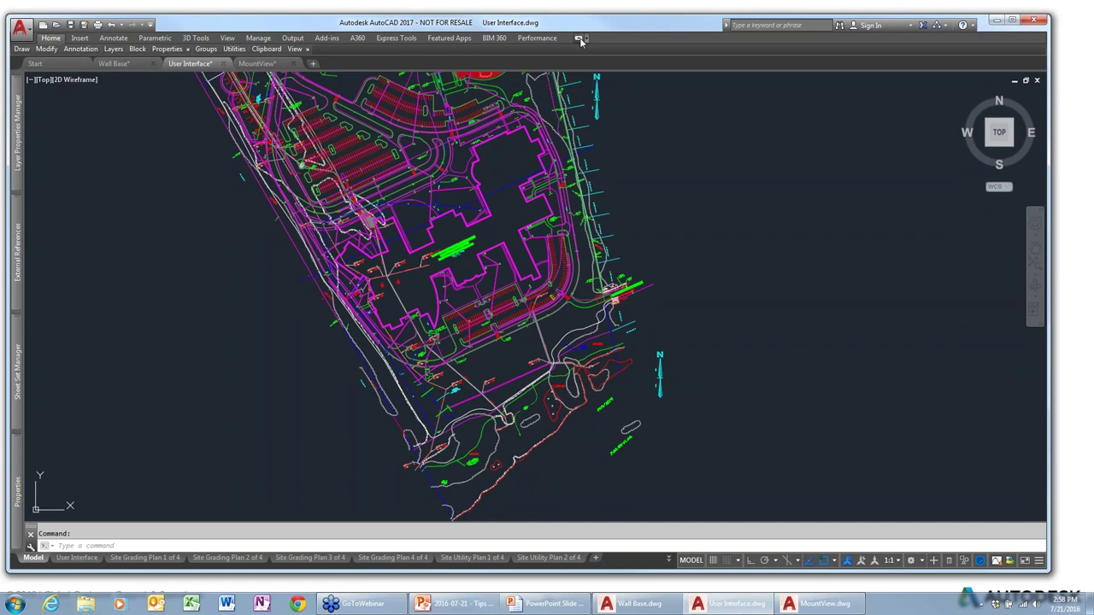
pyautogui.click(580, 39)
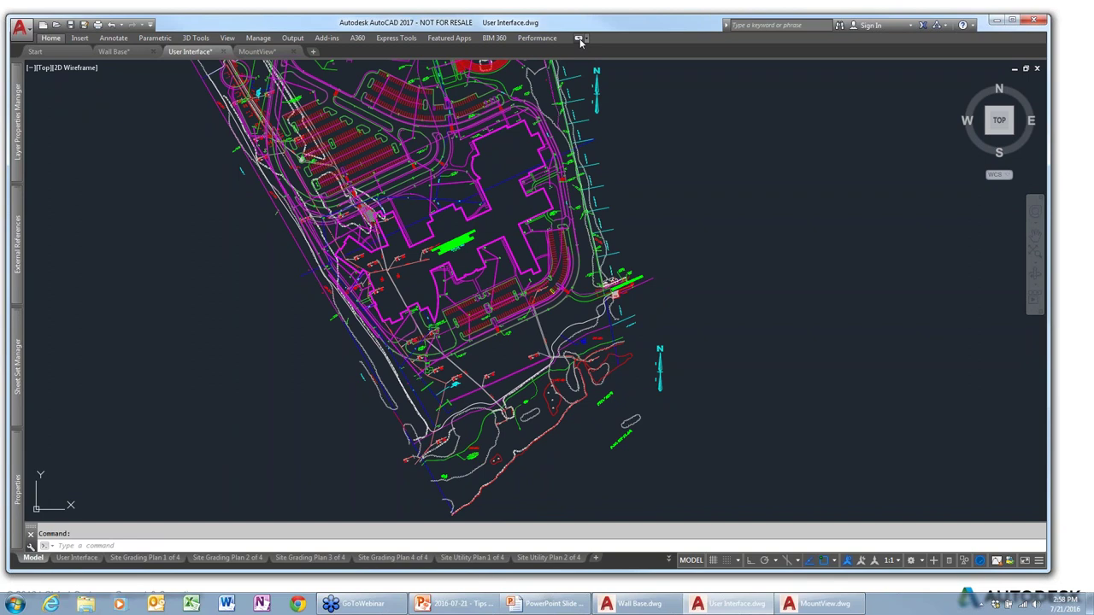
pyautogui.click(580, 40)
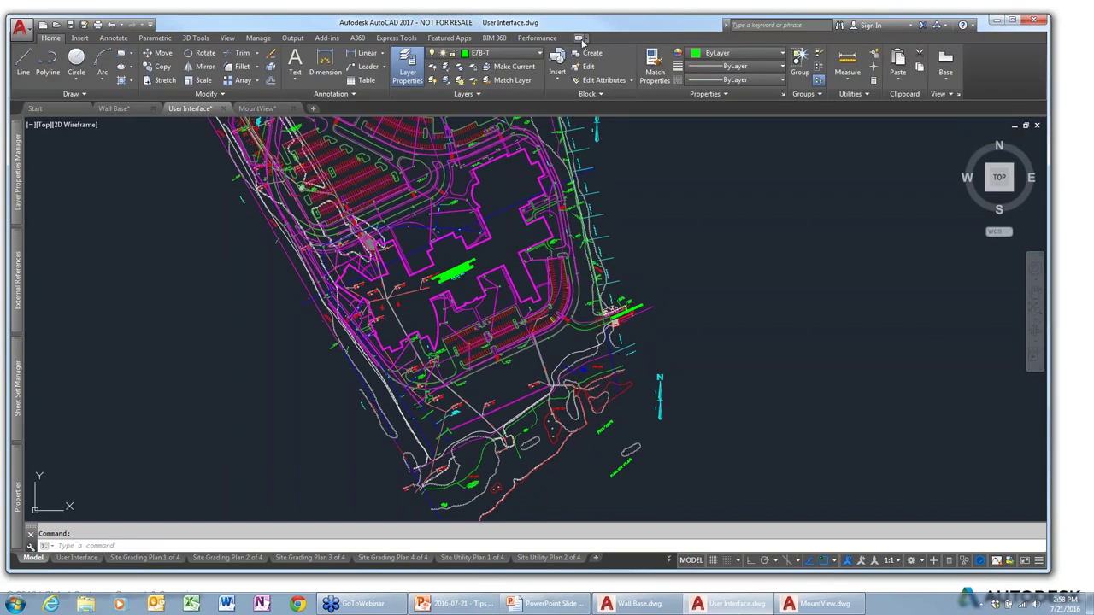
# Examine the ribbon's display options and its minimize choices without changing the current setting
pyautogui.rightClick(583, 41)
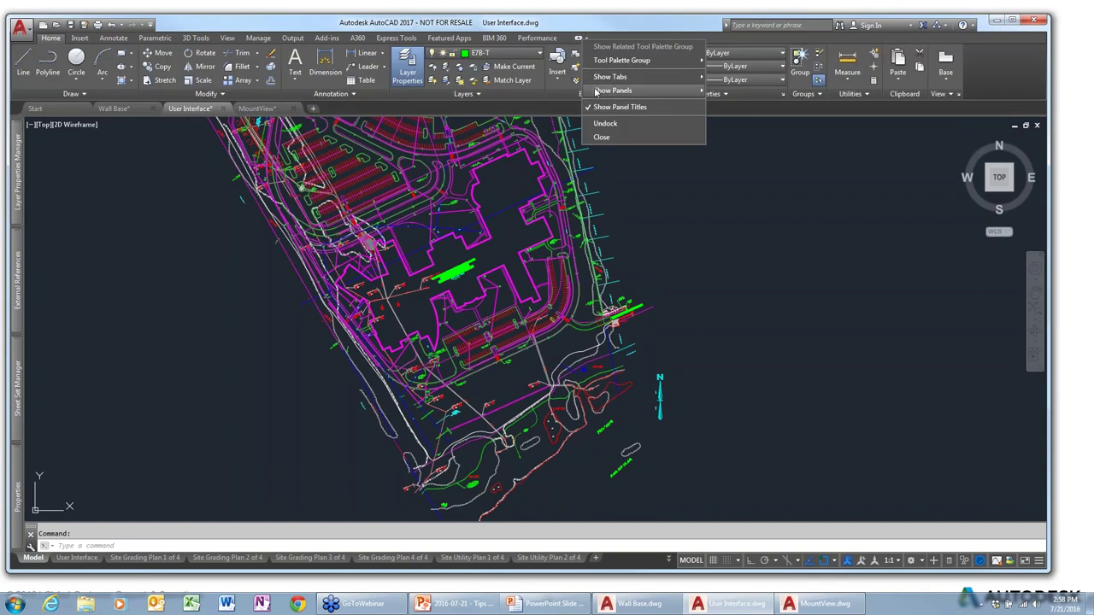
pyautogui.click(584, 31)
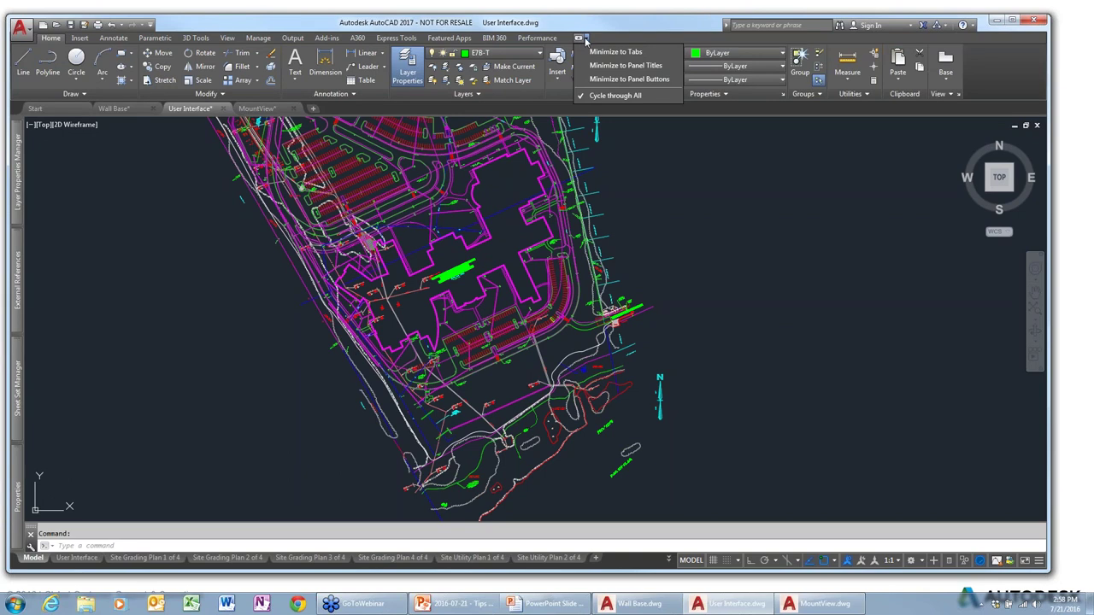
pyautogui.click(599, 38)
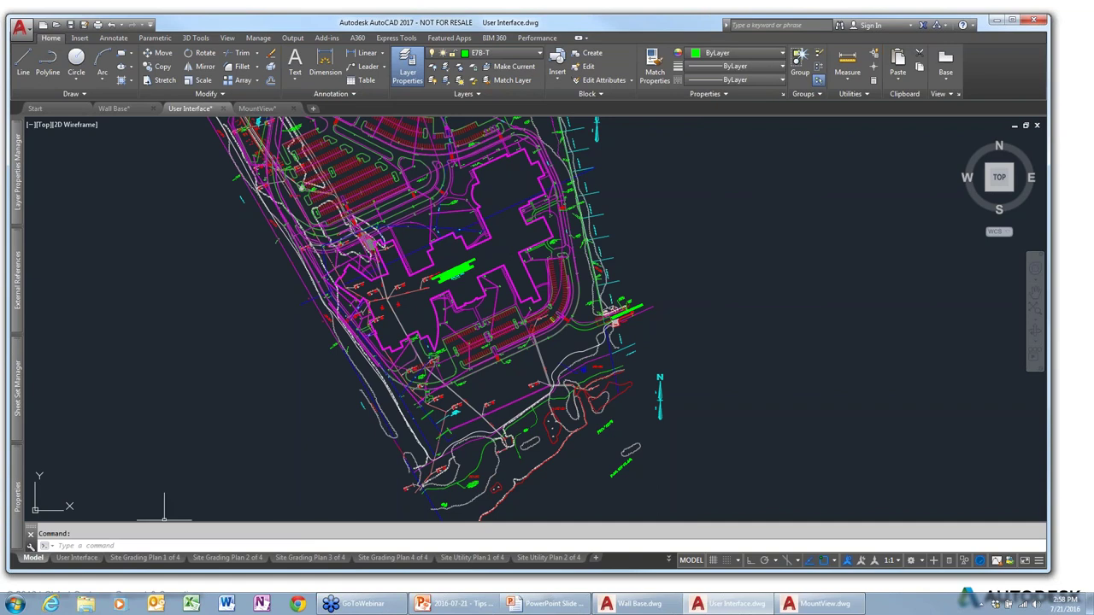
# Locate Reset Settings to Default for AutoCAD 2017 among the installed Autodesk programs, and return to the drawing without running it
pyautogui.click(14, 606)
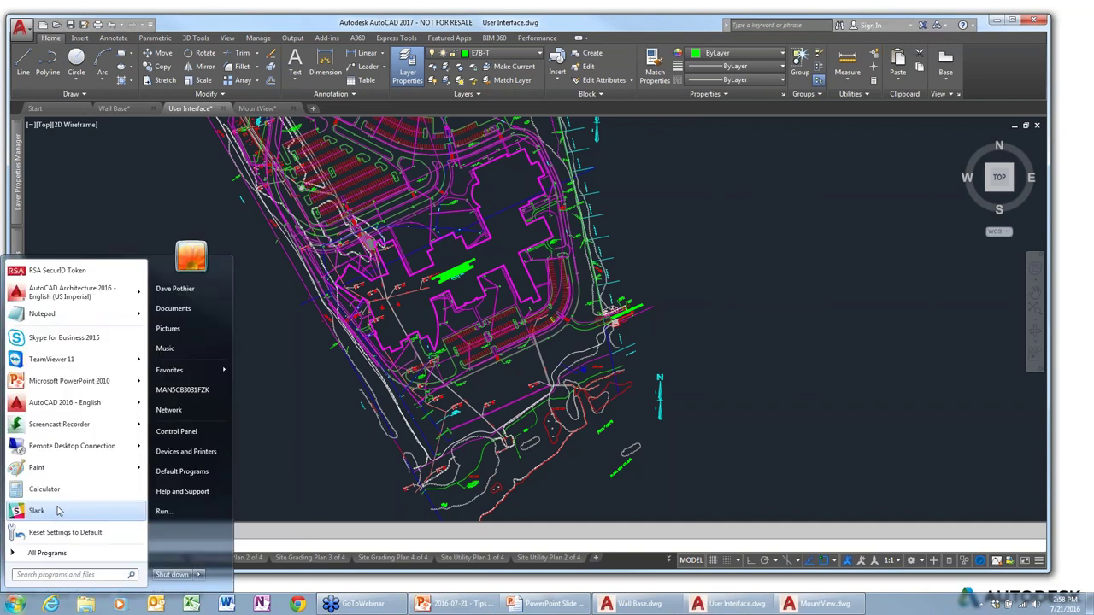
pyautogui.click(47, 553)
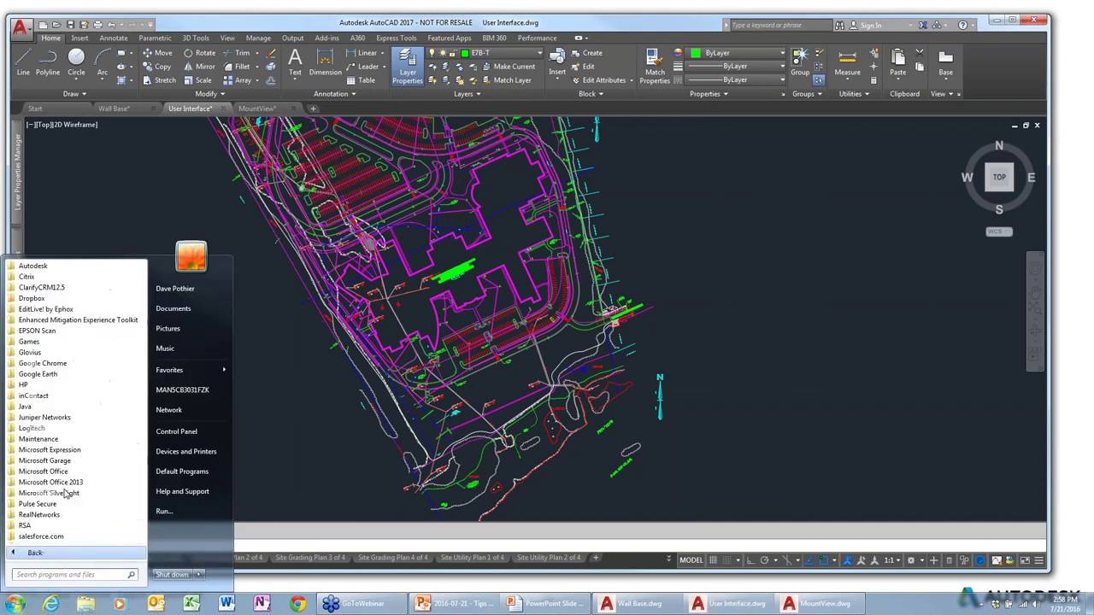
pyautogui.click(39, 266)
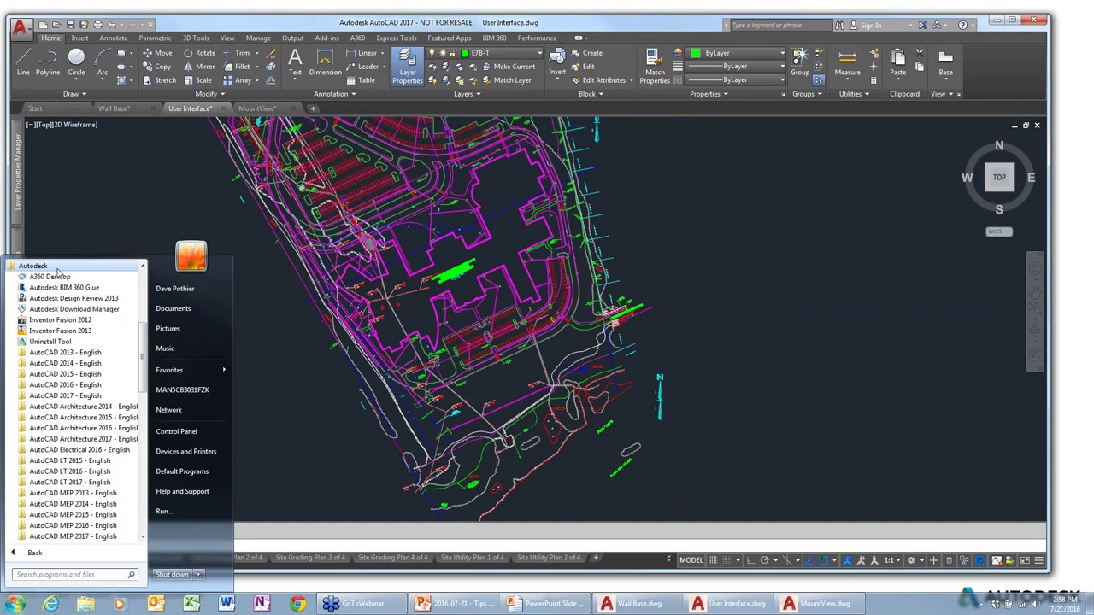
pyautogui.click(65, 396)
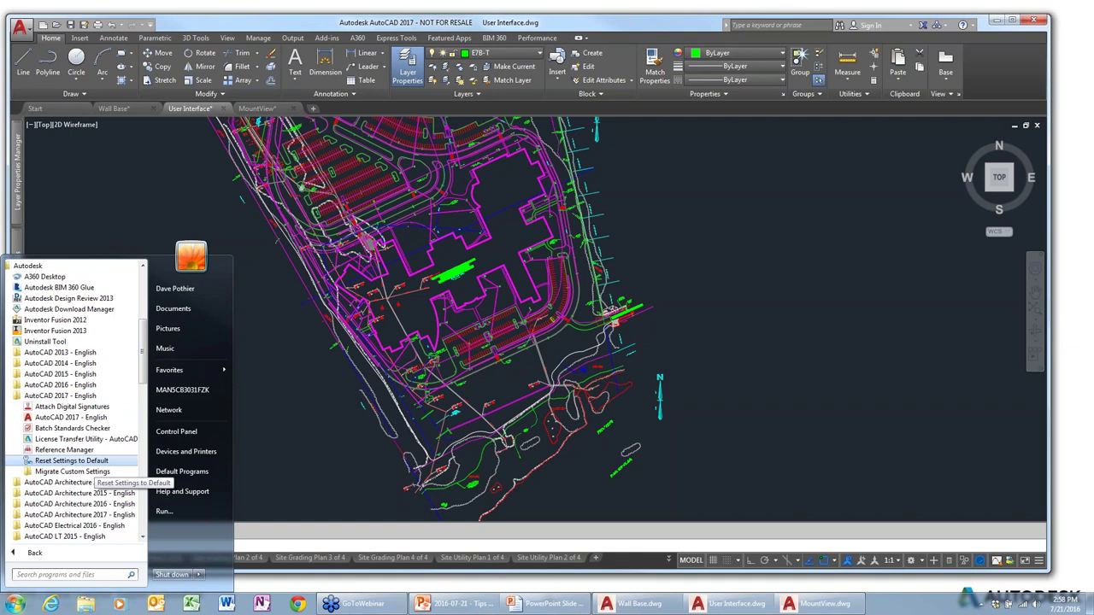
pyautogui.click(280, 465)
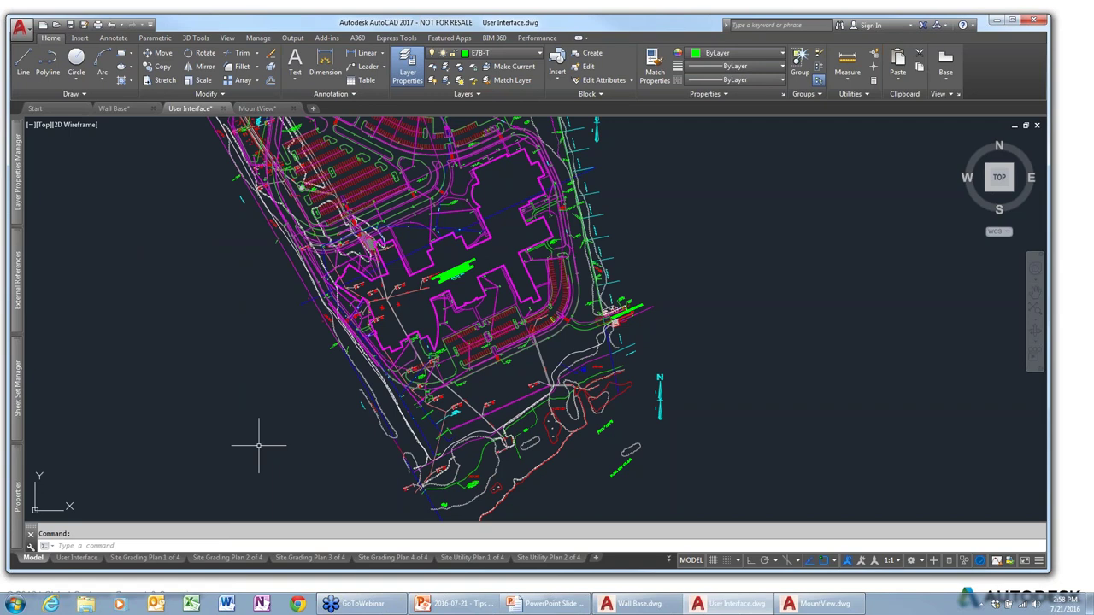